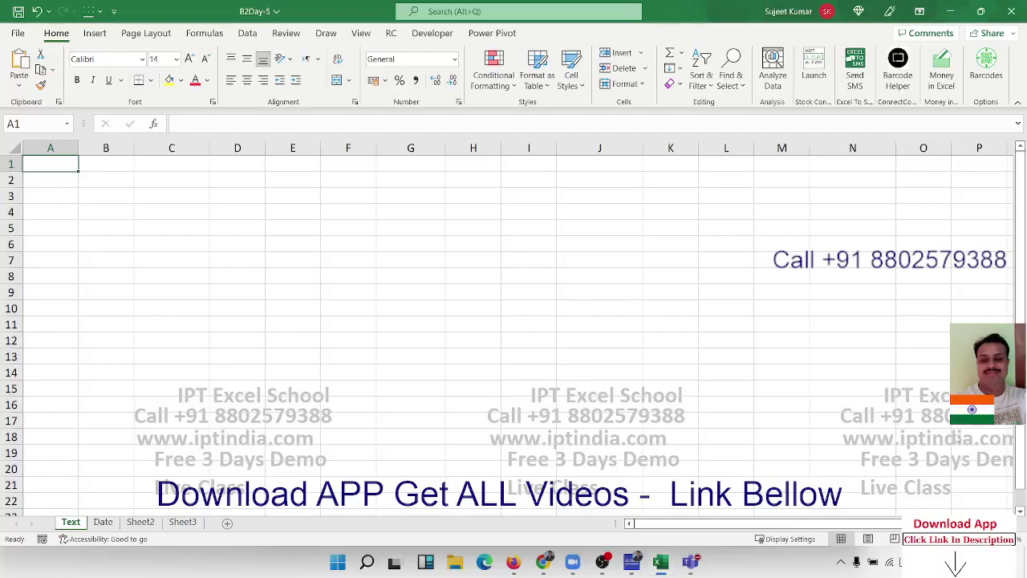
Select cell B2 on the Text sheet of the B2Day-5 workbook
{"action": "left_click", "coordinate": [512, 263]}
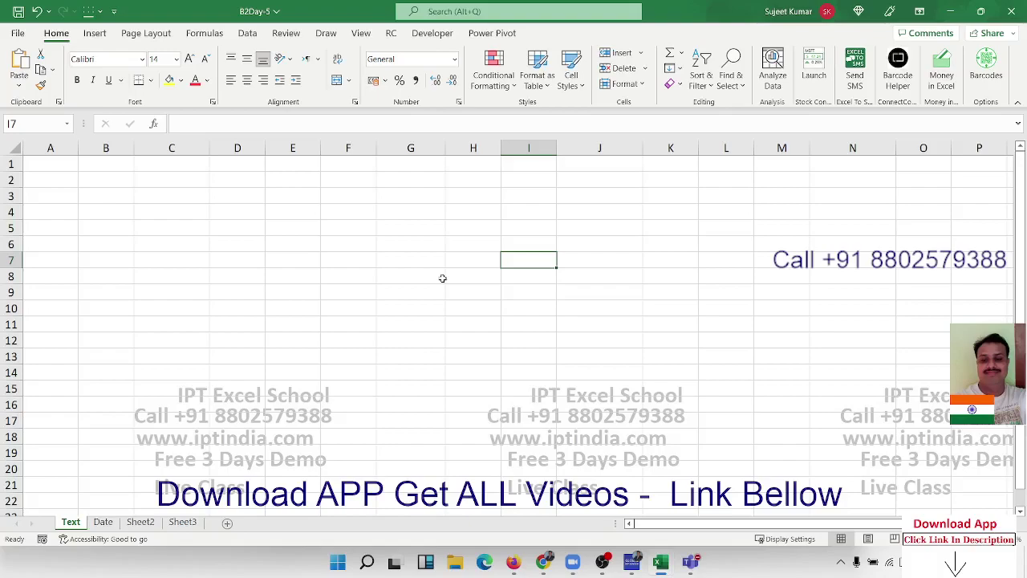
{"action": "left_click", "coordinate": [93, 179]}
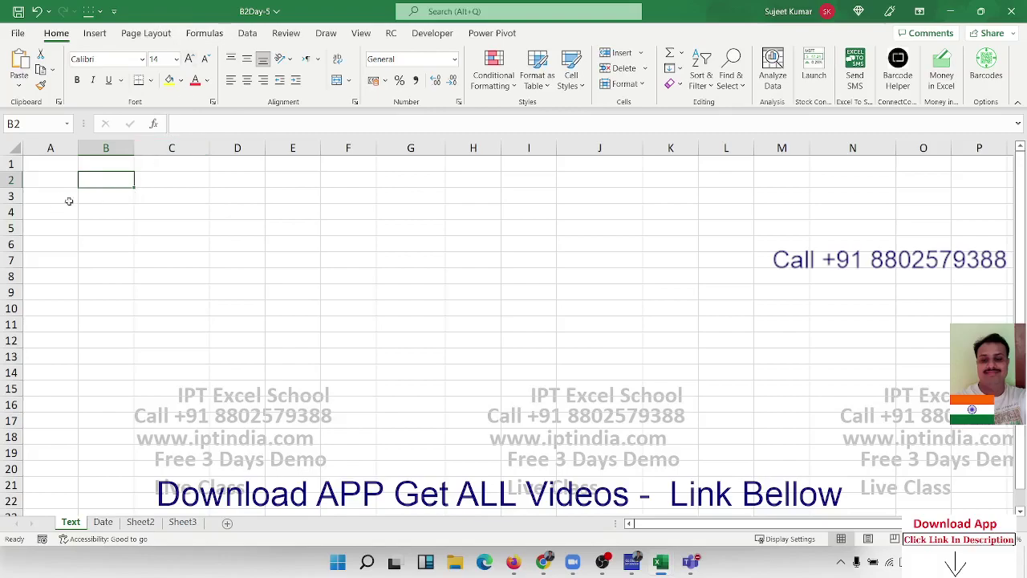
Enter A in B2 and =CODE(B2) in C2, returning 65
{"action": "type", "text": "A"}
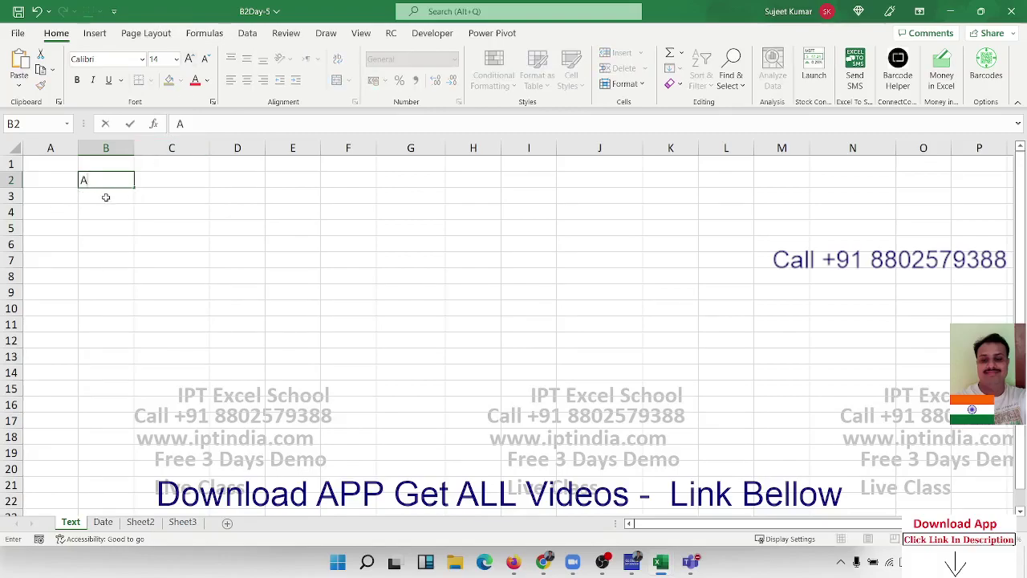
{"action": "key", "text": "Tab"}
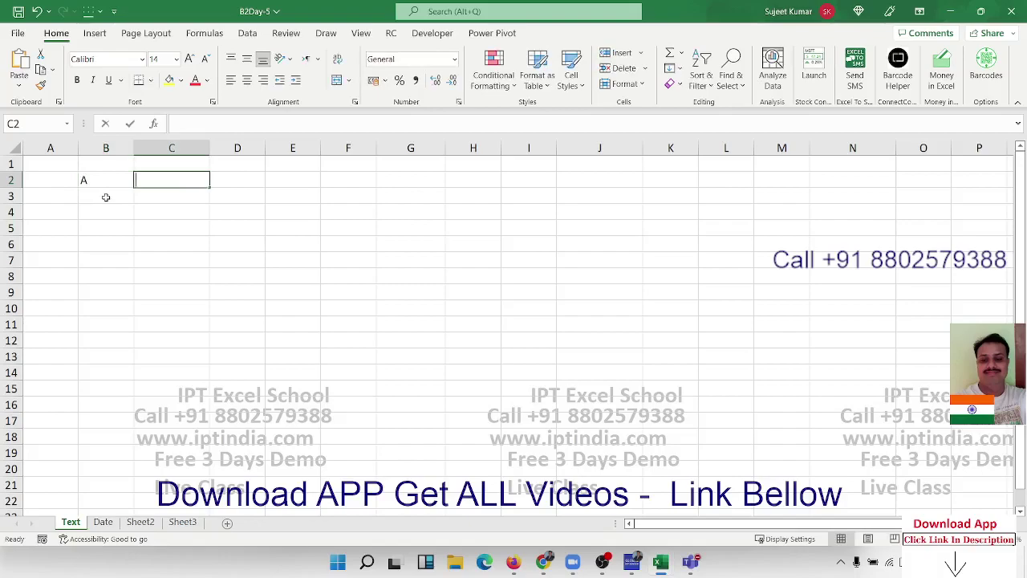
{"action": "type", "text": "=cod"}
{"action": "key", "text": "Tab"}
{"action": "key", "text": "Left"}
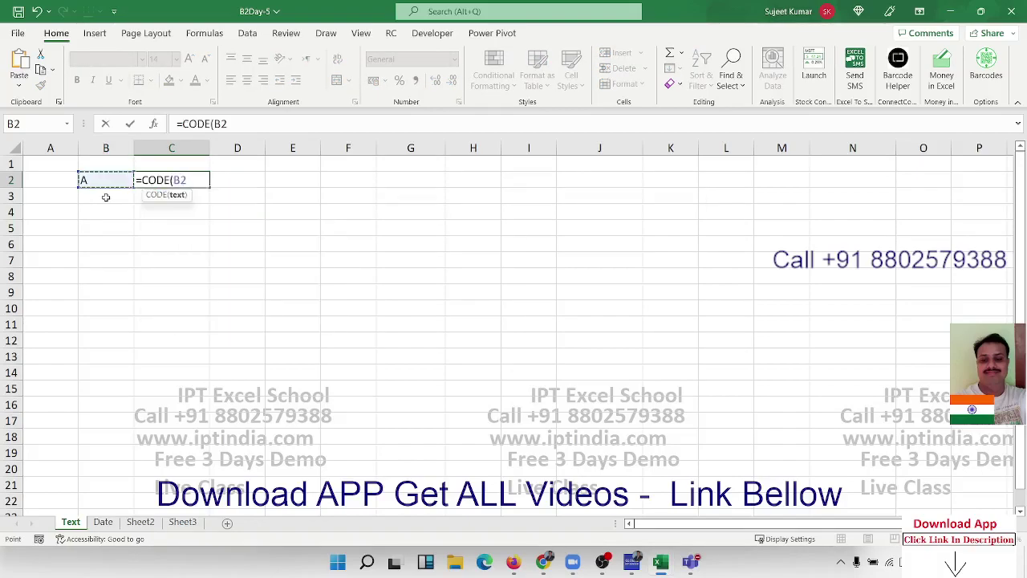
{"action": "key", "text": "Return"}
{"action": "key", "text": "Up"}
{"action": "key", "text": "Right"}
{"action": "key", "text": "Right"}
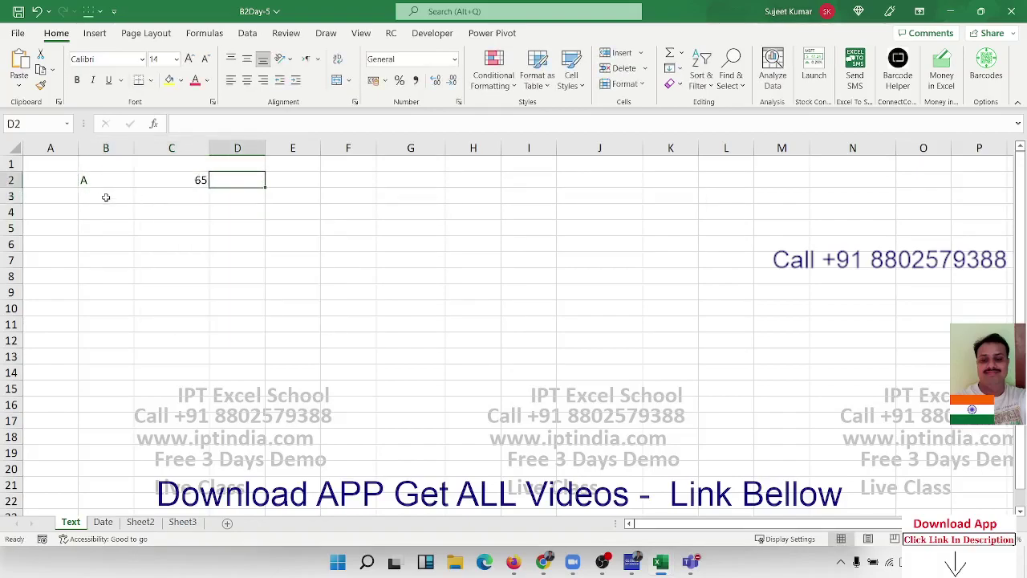
Enter =CHAR(C2) in D2 to convert the code back to A
{"action": "type", "text": "=ch"}
{"action": "key", "text": "Tab"}
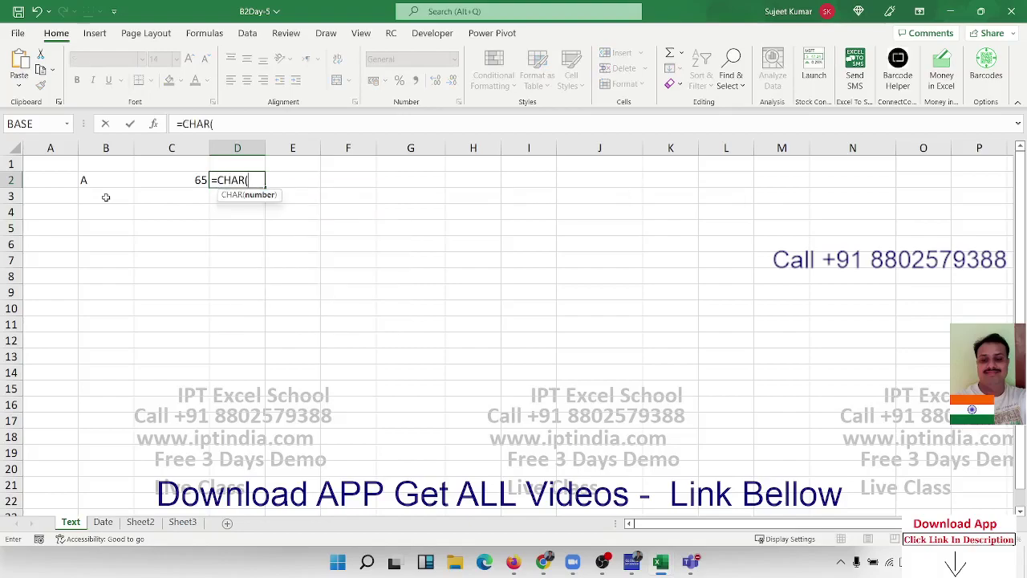
{"action": "key", "text": "Left"}
{"action": "key", "text": "Return"}
{"action": "key", "text": "Return"}
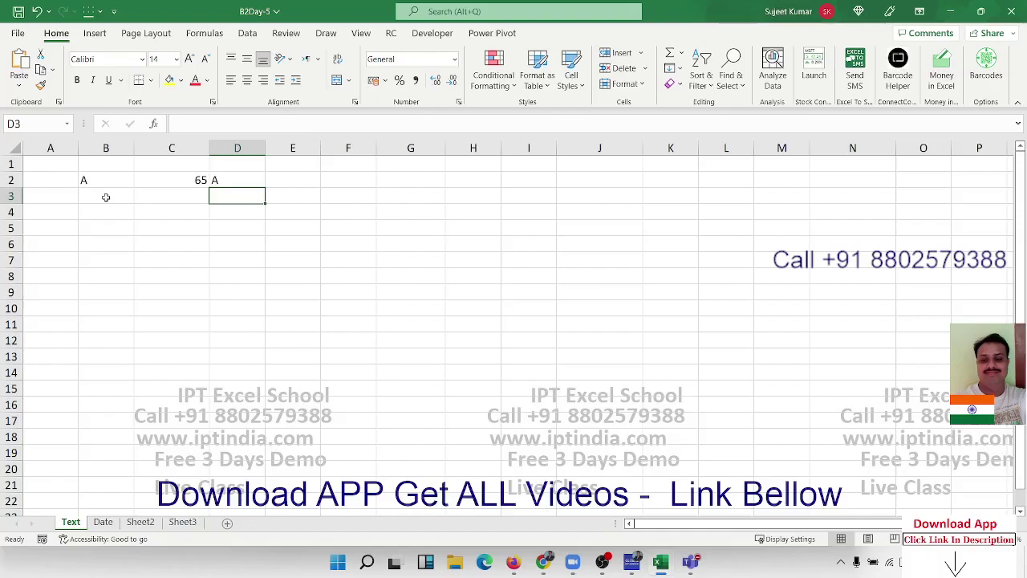
Review the CODE and CHAR formulas in C2 and D2, ending on B4
{"action": "key", "text": "Up"}
{"action": "key", "text": "Left"}
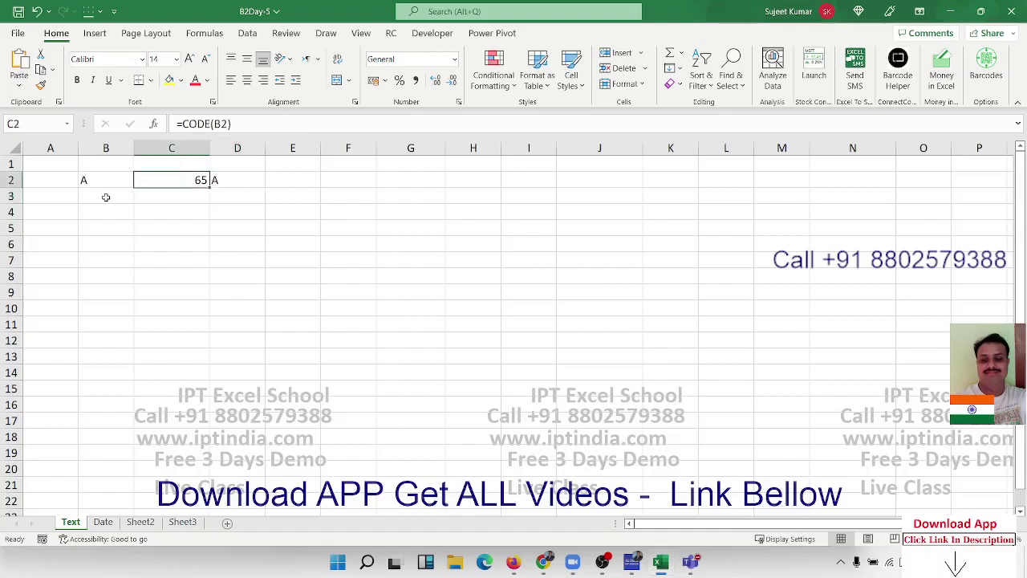
{"action": "key", "text": "Right"}
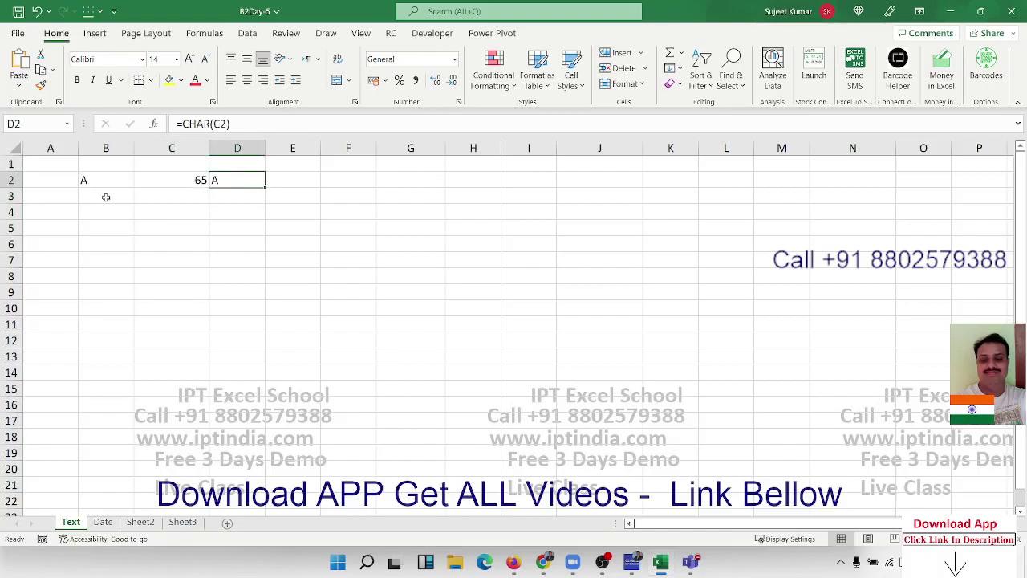
{"action": "key", "text": "Down"}
{"action": "key", "text": "Down"}
{"action": "key", "text": "Left"}
{"action": "key", "text": "Left"}
{"action": "key", "text": "Left"}
{"action": "key", "text": "Right"}
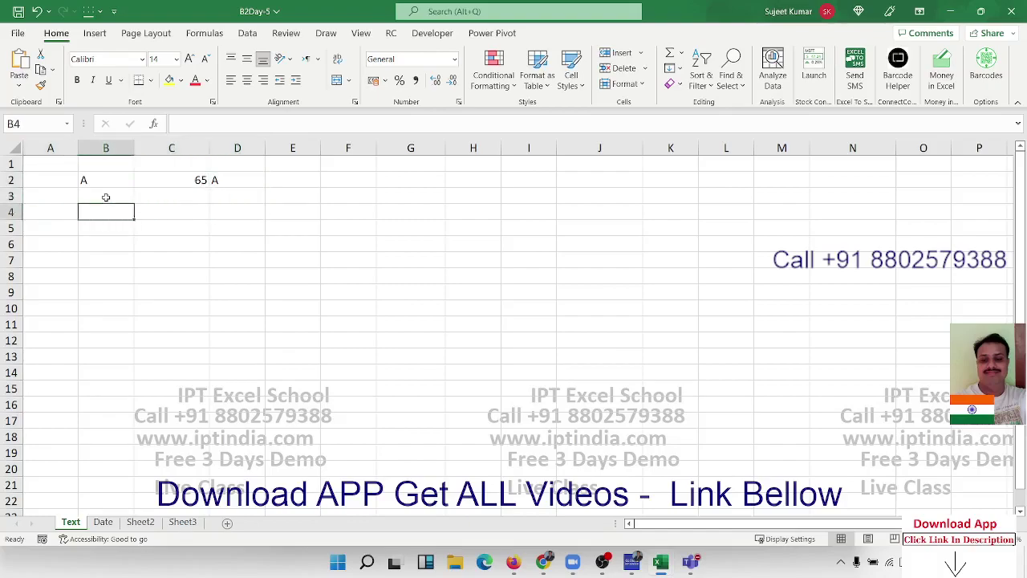
{"action": "type", "text": "Sujeet"}
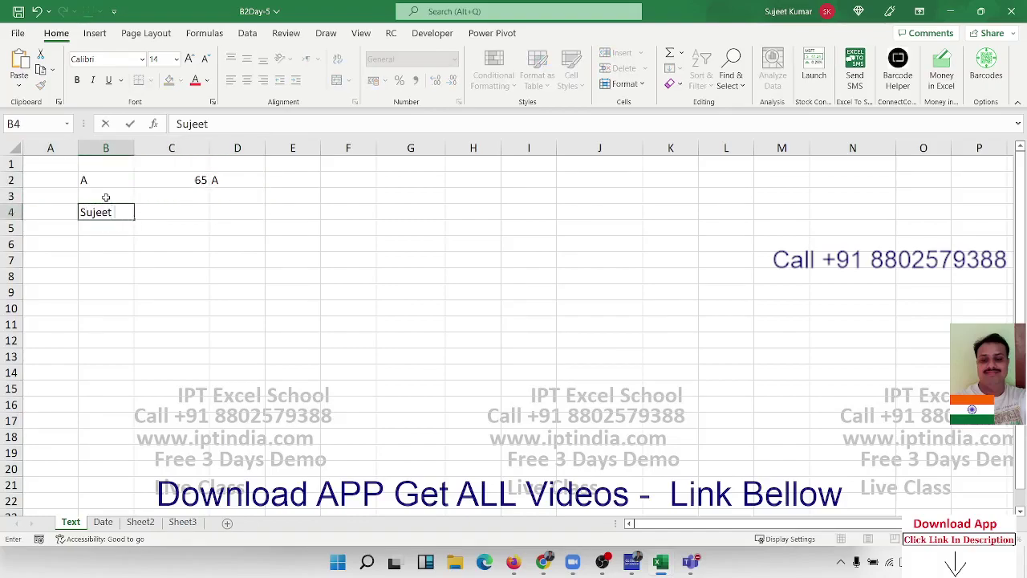
{"action": "type", "text": "    Ku"}
{"action": "type", "text": "mar"}
{"action": "key", "text": "Return"}
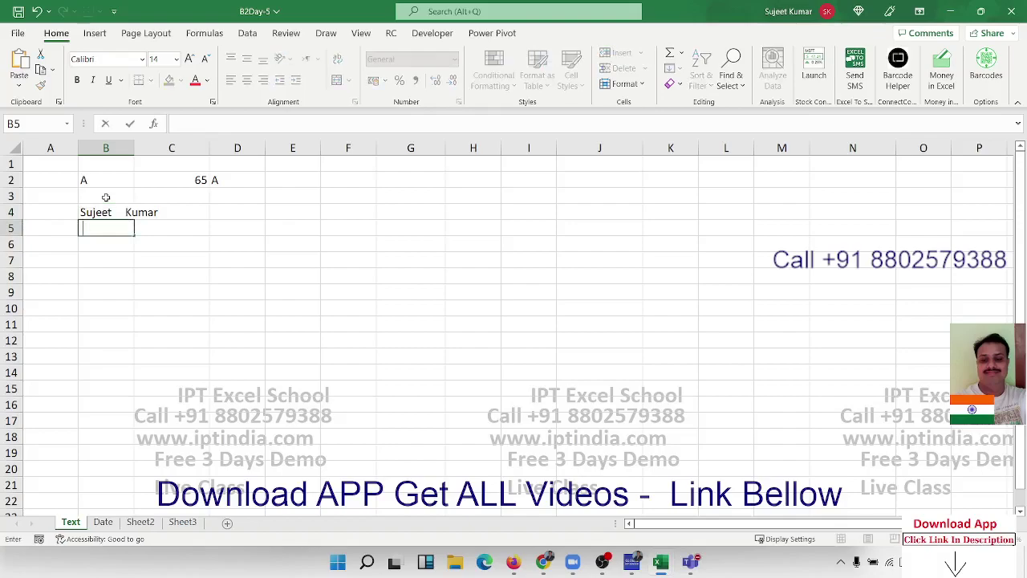
{"action": "type", "text": "Sujeet"}
{"action": "key", "text": "Return"}
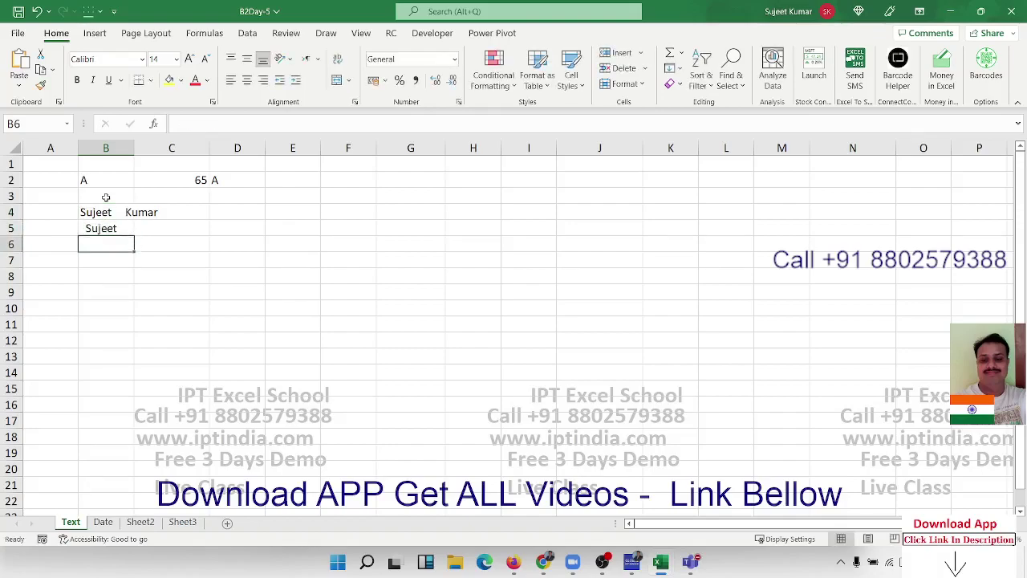
{"action": "type", "text": "S"}
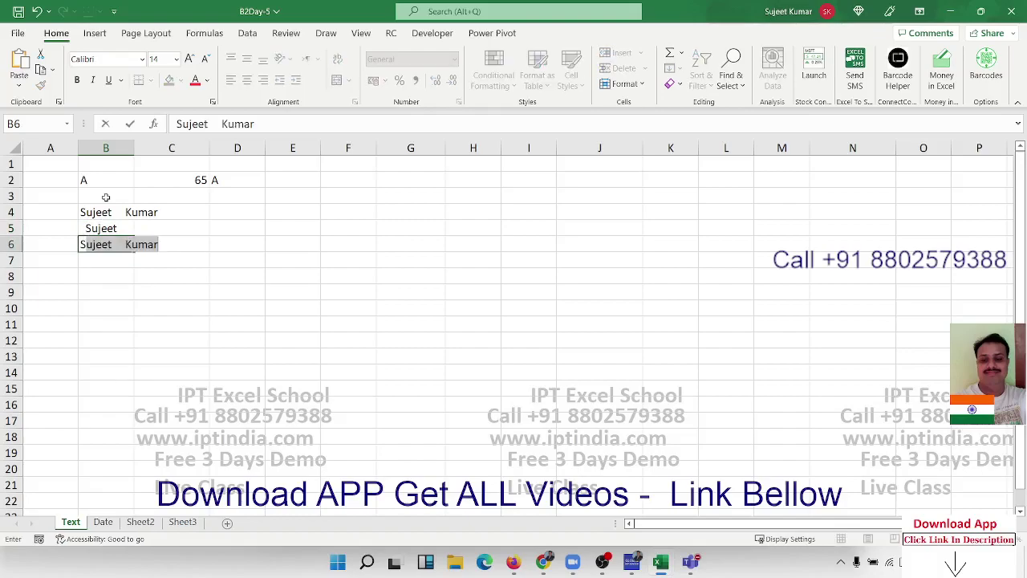
{"action": "type", "text": "ujeeet"}
{"action": "key", "text": "BackSpace"}
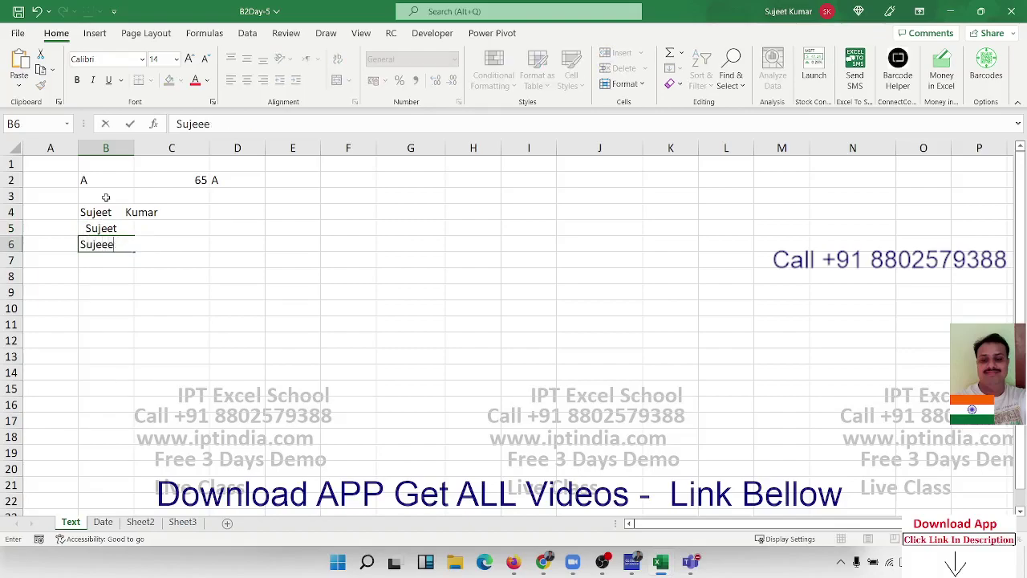
{"action": "key", "text": "BackSpace"}
{"action": "type", "text": "t"}
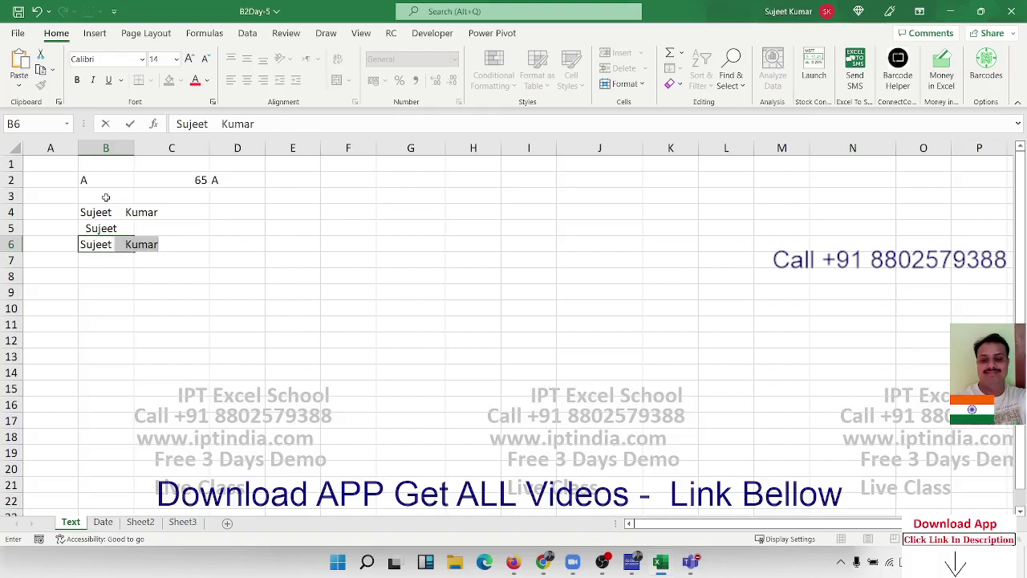
{"action": "key", "text": "Delete"}
{"action": "key", "text": "Return"}
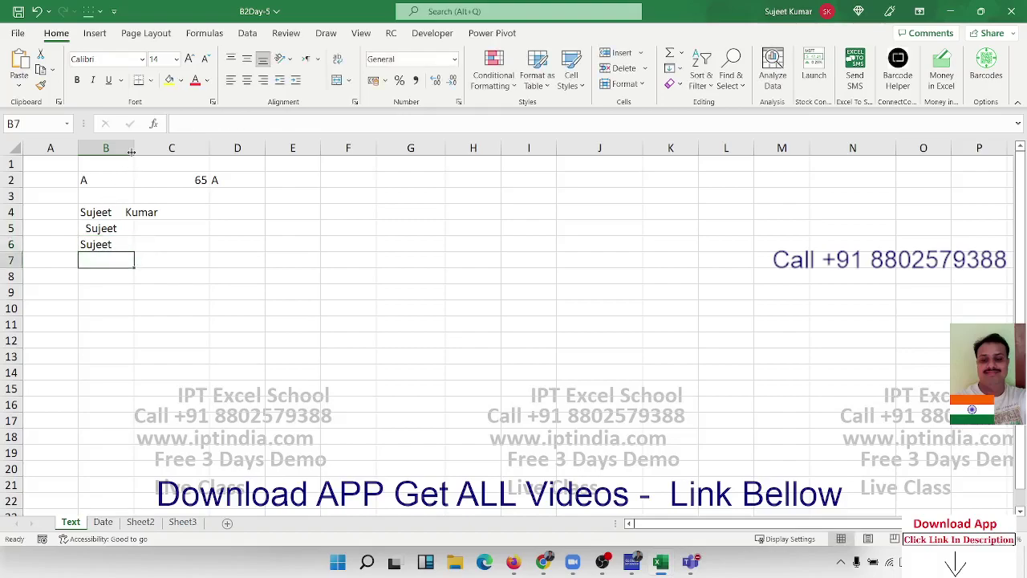
{"action": "left_click_drag", "start_coordinate": [134, 148], "coordinate": [161, 148]}
Enter =TRIM(B4) in C4 and fill it down through C6
{"action": "left_click", "coordinate": [193, 212]}
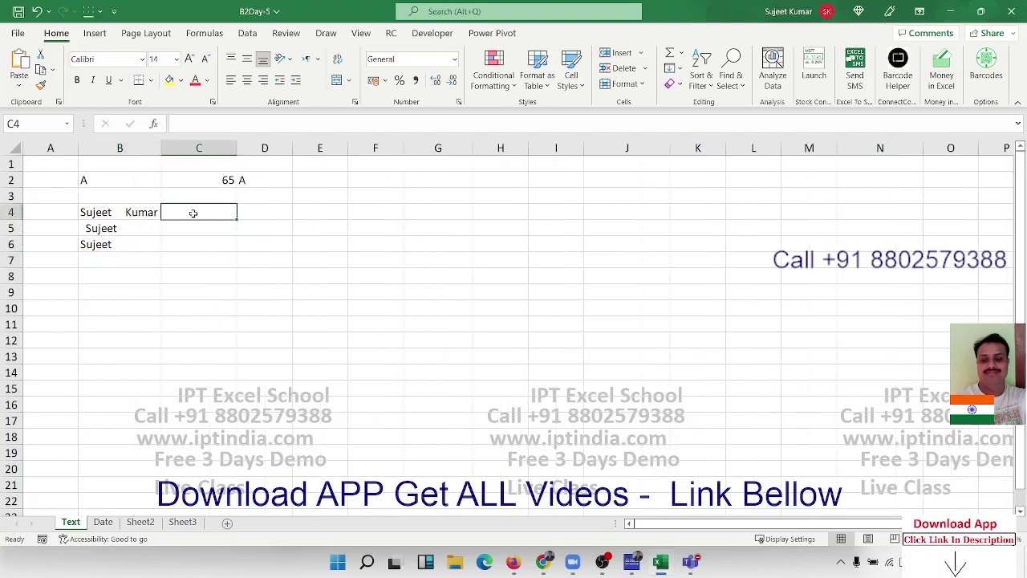
{"action": "type", "text": "=tri"}
{"action": "key", "text": "Tab"}
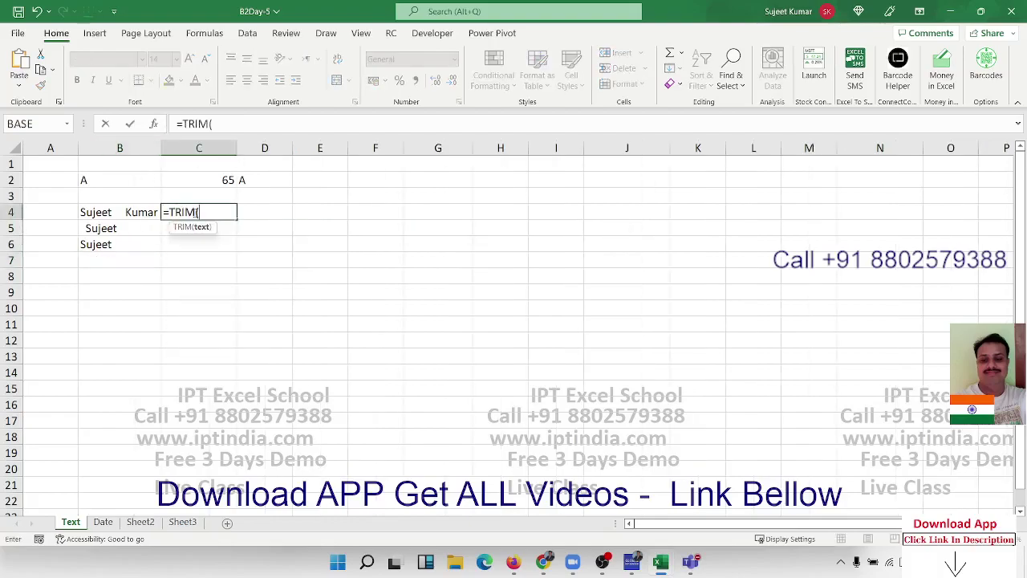
{"action": "key", "text": "Left"}
{"action": "key", "text": "Return"}
{"action": "left_click_drag", "start_coordinate": [194, 212], "coordinate": [194, 228]}
{"action": "key", "text": "shift+Down"}
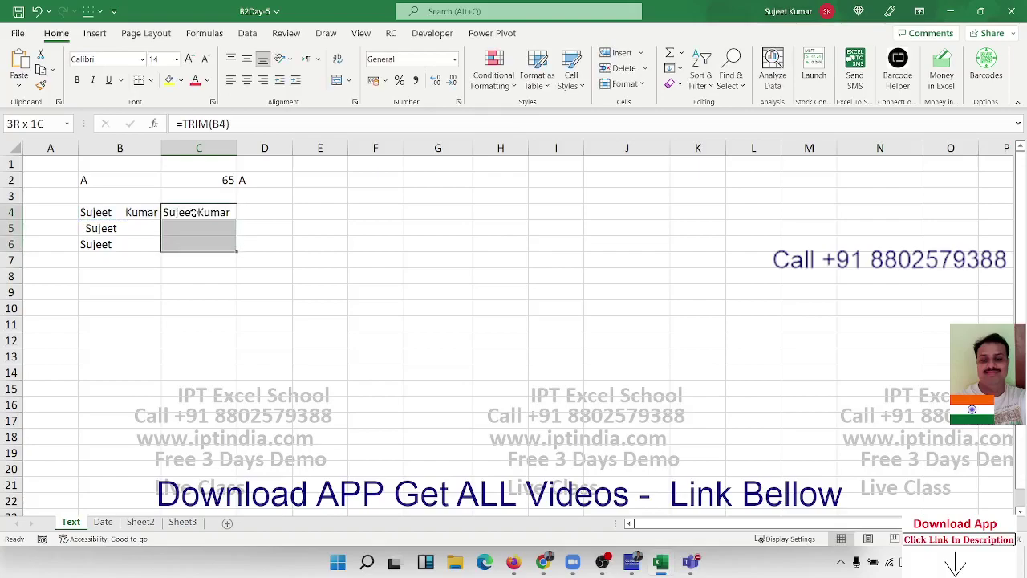
{"action": "key", "text": "ctrl+d"}
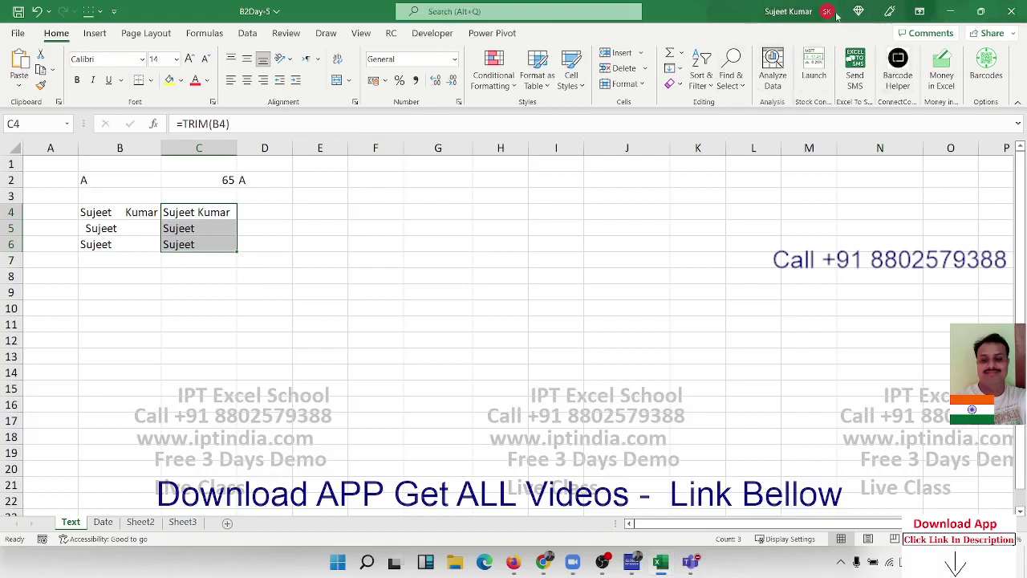
{"action": "left_click", "coordinate": [103, 290]}
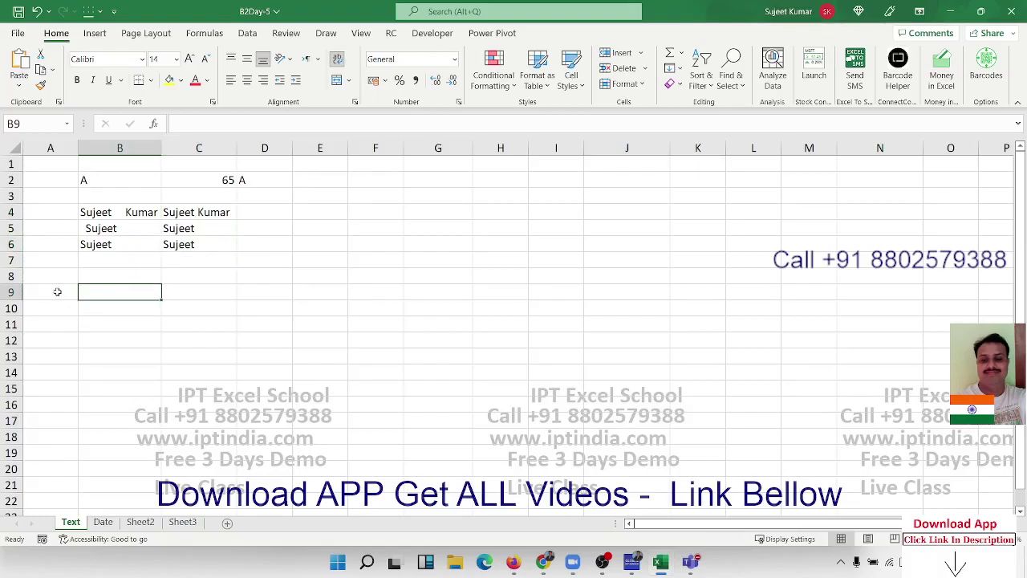
{"action": "left_click", "coordinate": [61, 278]}
{"action": "left_click", "coordinate": [112, 278]}
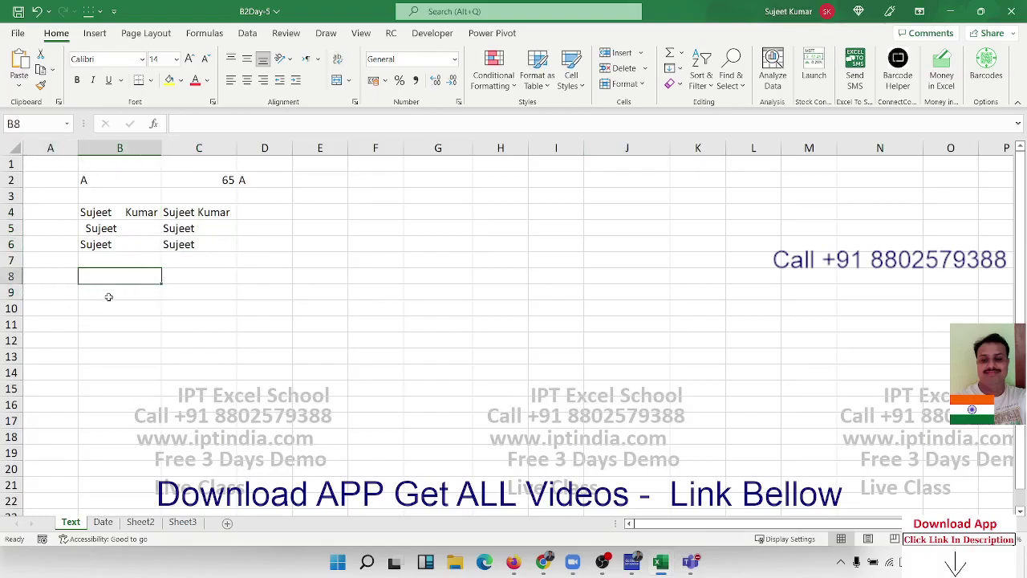
{"action": "left_click", "coordinate": [108, 295]}
{"action": "key", "text": "Up"}
{"action": "key", "text": "Left"}
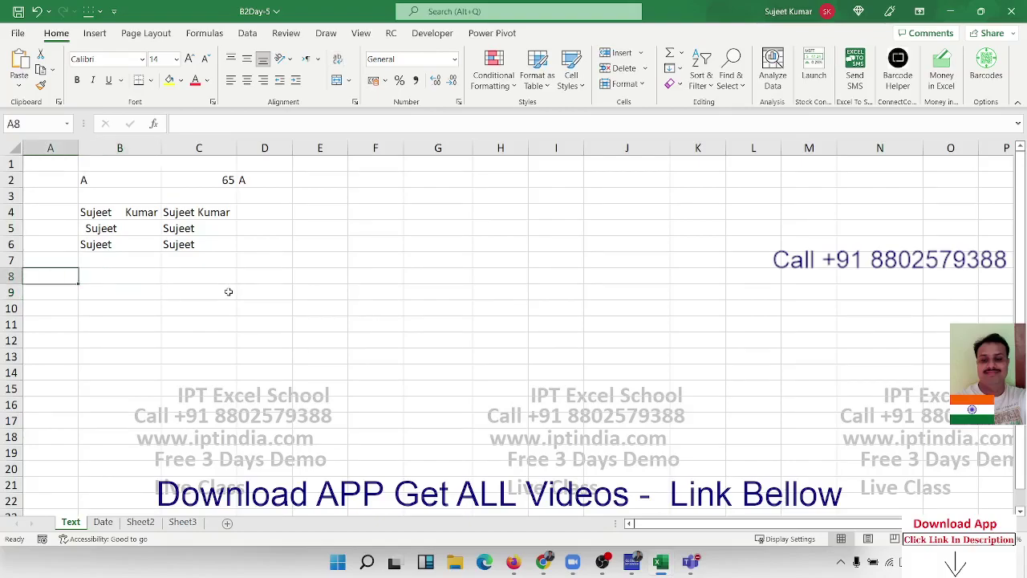
{"action": "key", "text": "Right"}
{"action": "key", "text": "Down"}
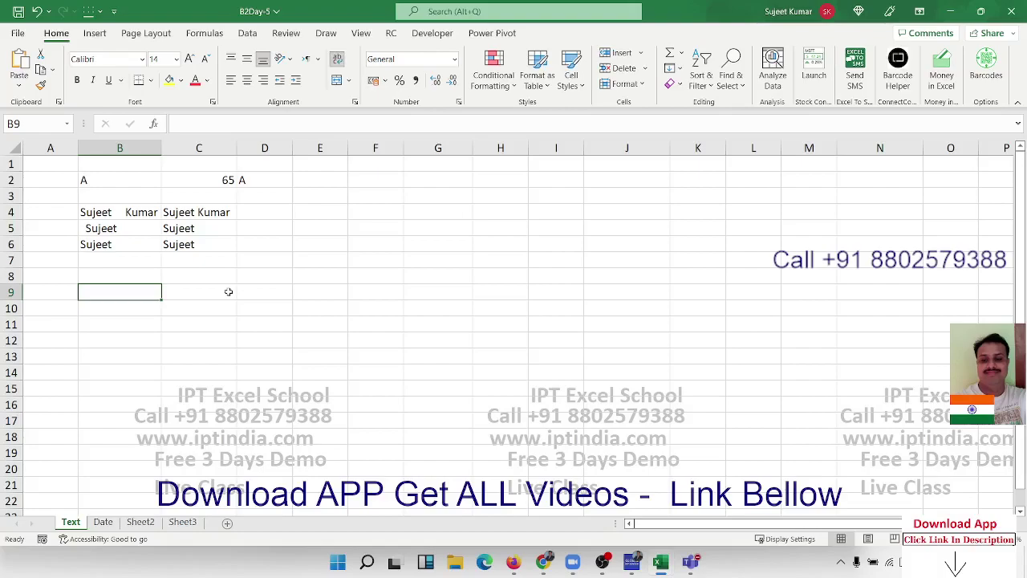
{"action": "key", "text": "Up"}
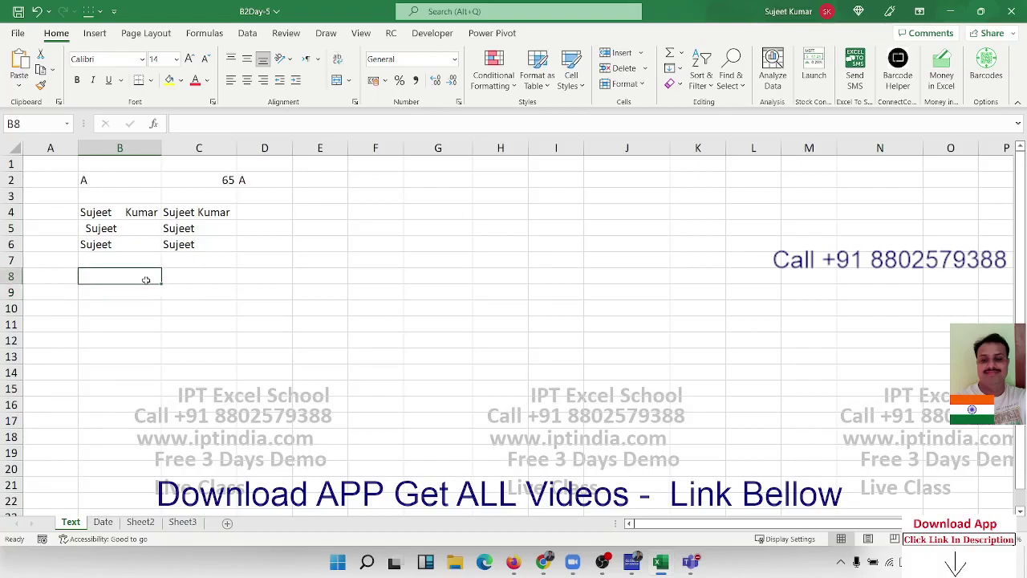
{"action": "type", "text": "Sujee"}
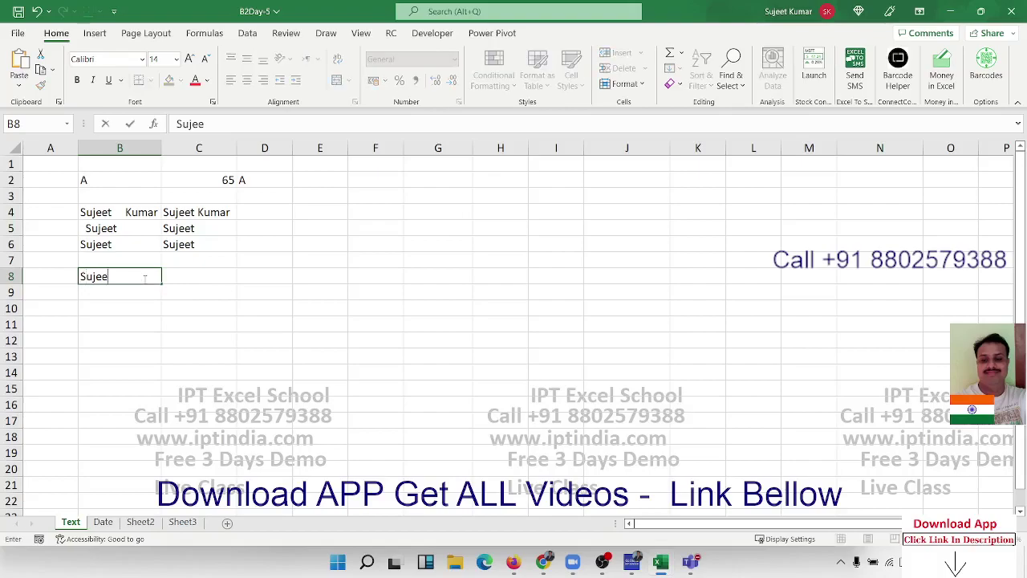
{"action": "type", "text": "t"}
{"action": "key", "text": "alt+Return"}
{"action": "type", "text": "Kumar"}
{"action": "key", "text": "Tab"}
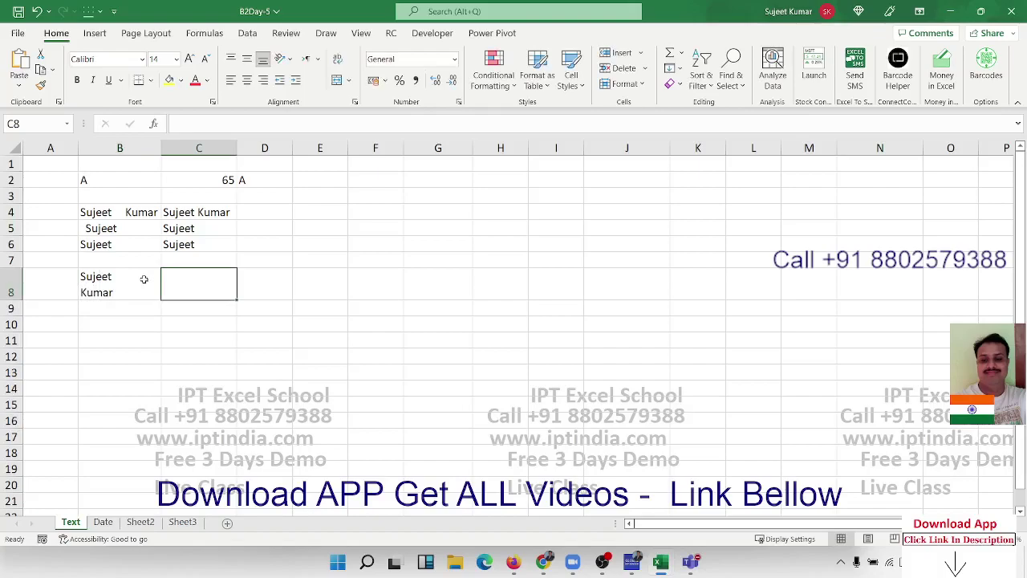
{"action": "type", "text": "=tri"}
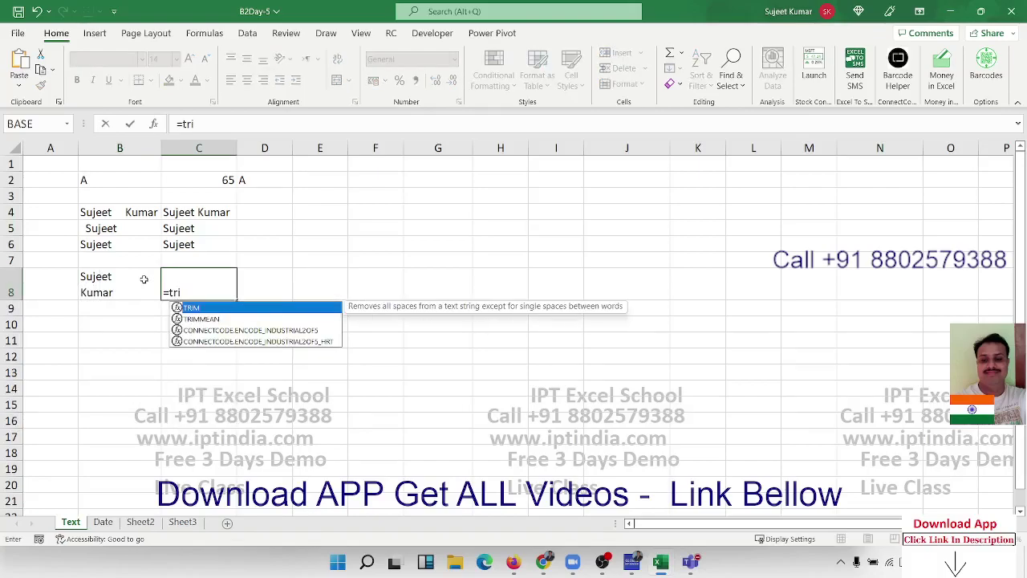
{"action": "key", "text": "Tab"}
{"action": "left_click", "coordinate": [144, 279]}
{"action": "key", "text": "Return"}
{"action": "key", "text": "Right"}
{"action": "key", "text": "Up"}
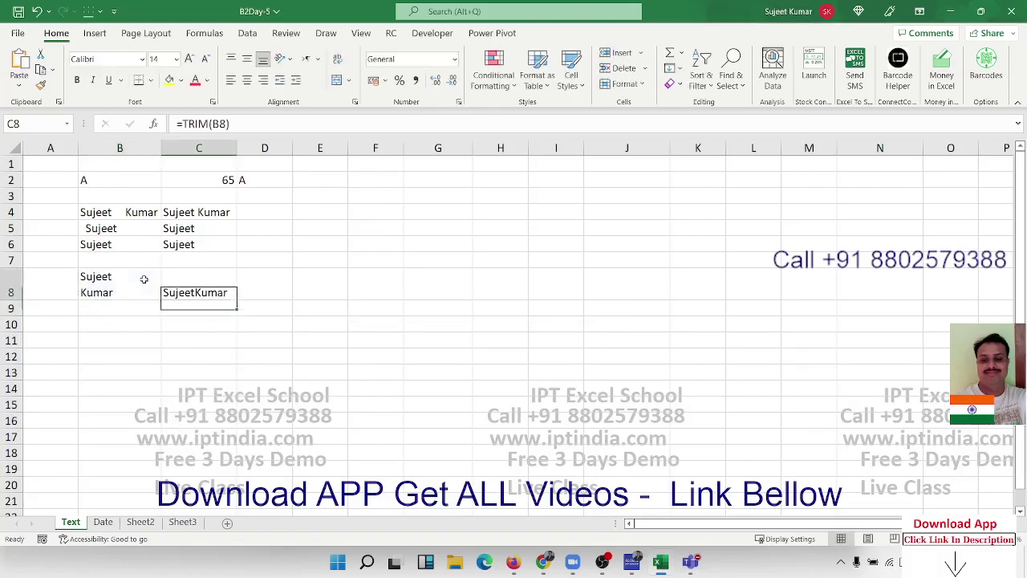
{"action": "key", "text": "Down"}
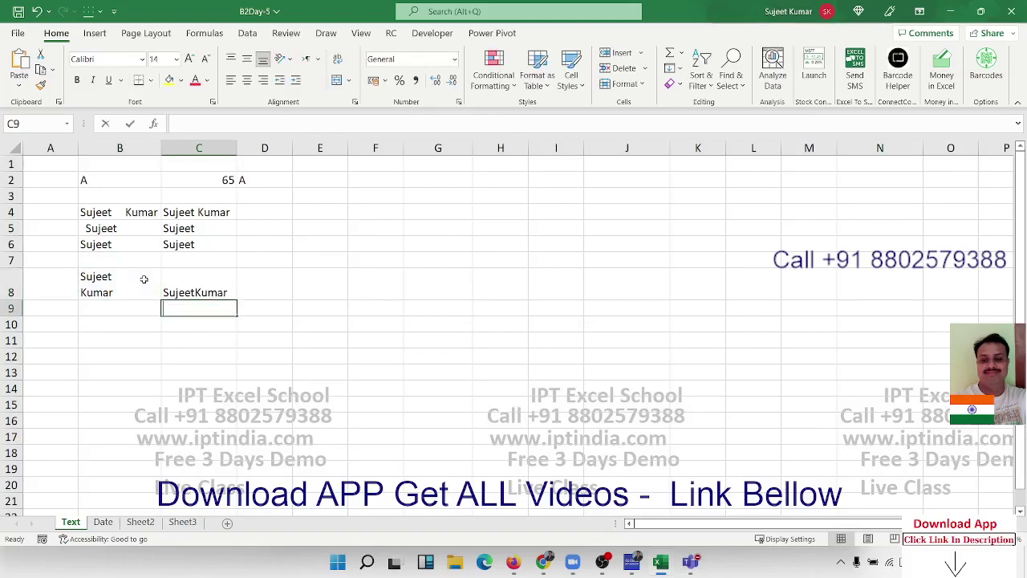
Enter =LEN(C8) in C9, showing 12, and compare it with C8's TRIM formula
{"action": "type", "text": "=len"}
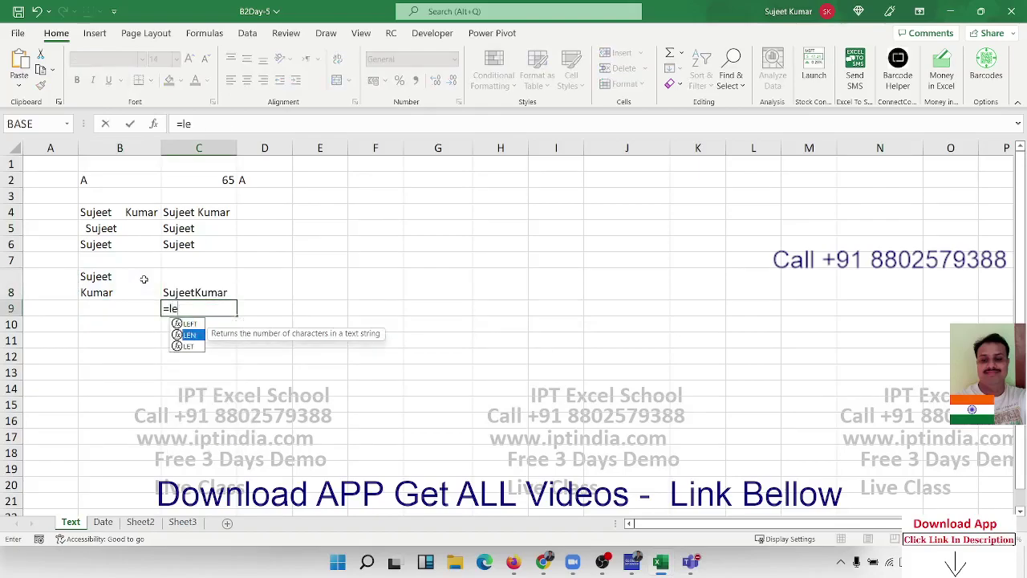
{"action": "key", "text": "Tab"}
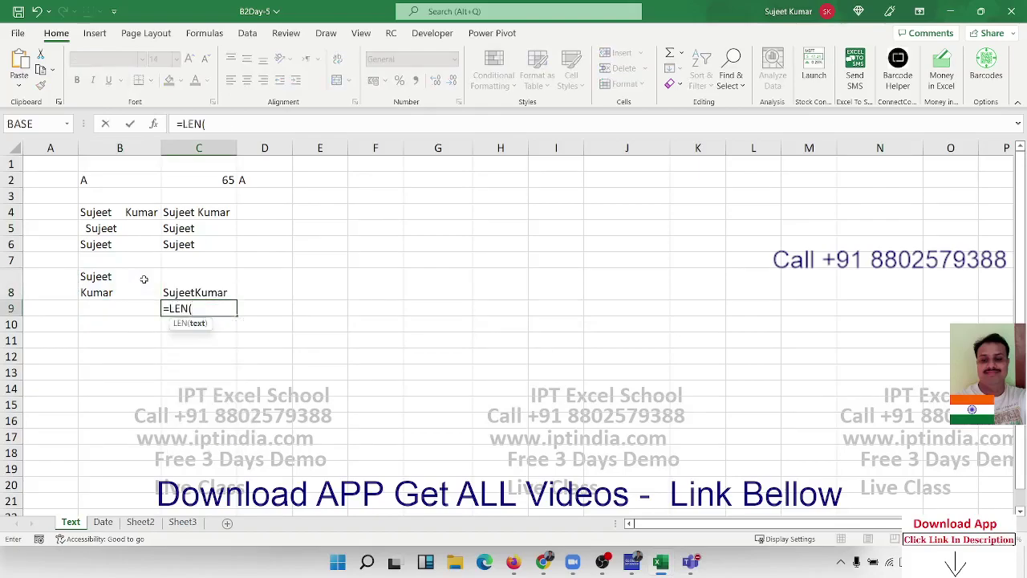
{"action": "key", "text": "Up"}
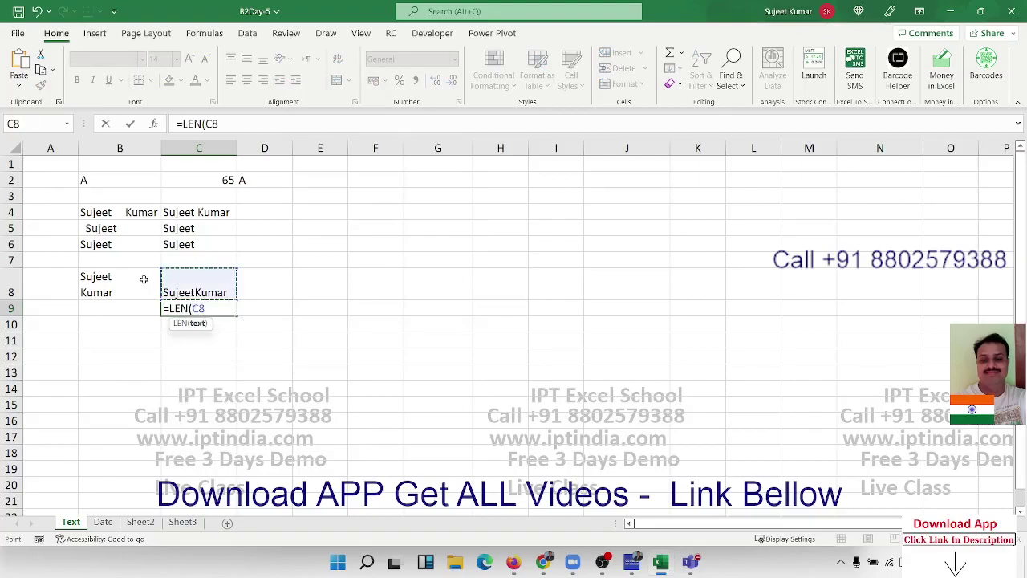
{"action": "key", "text": "Return"}
{"action": "key", "text": "Up"}
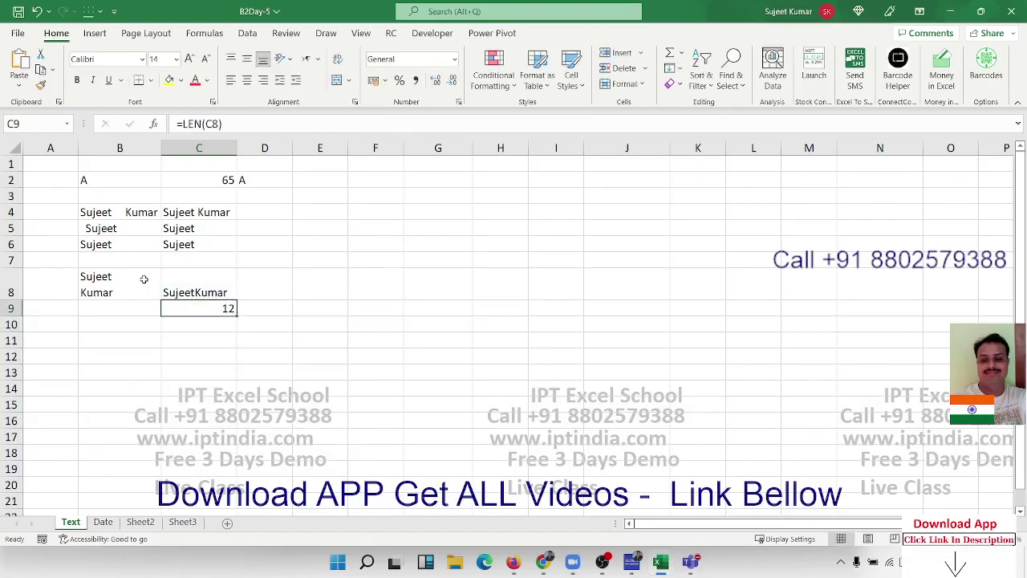
{"action": "key", "text": "Up"}
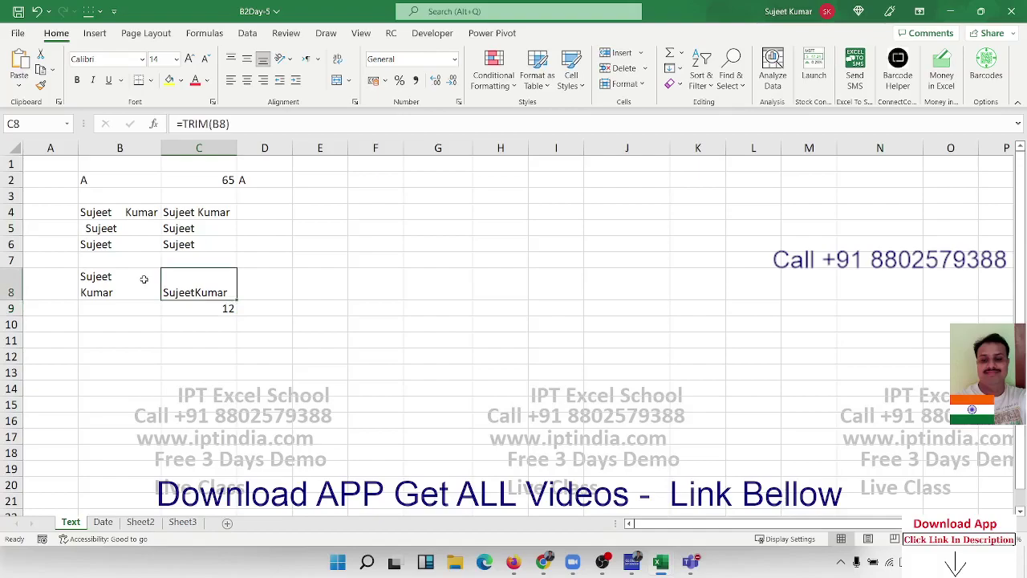
{"action": "key", "text": "Down"}
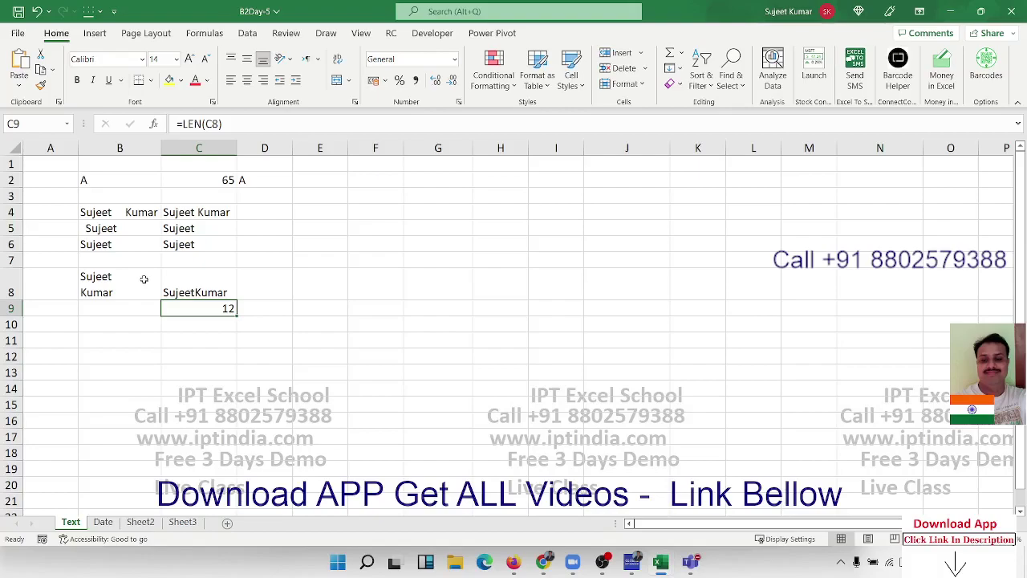
{"action": "key", "text": "Up"}
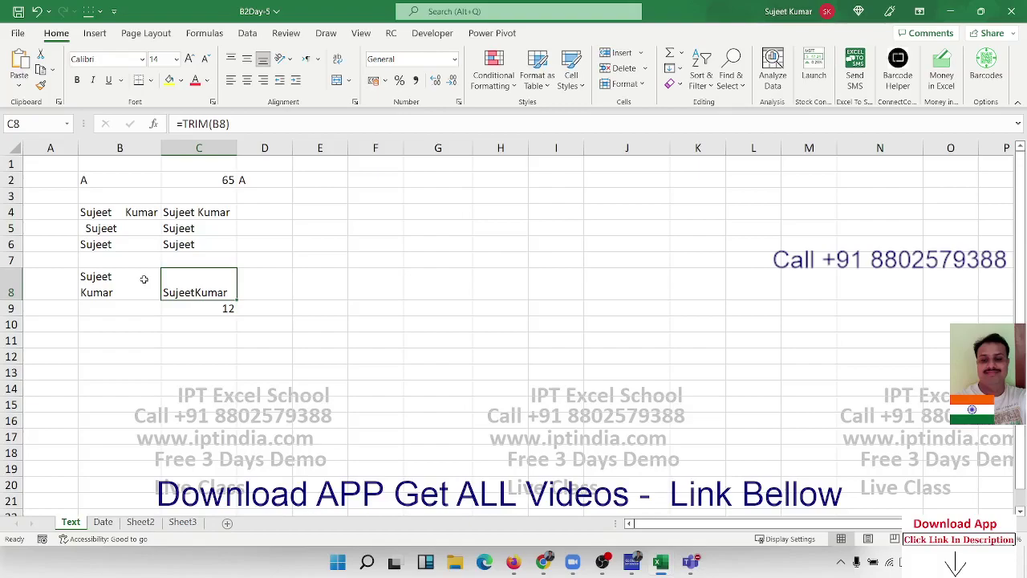
{"action": "key", "text": "Right"}
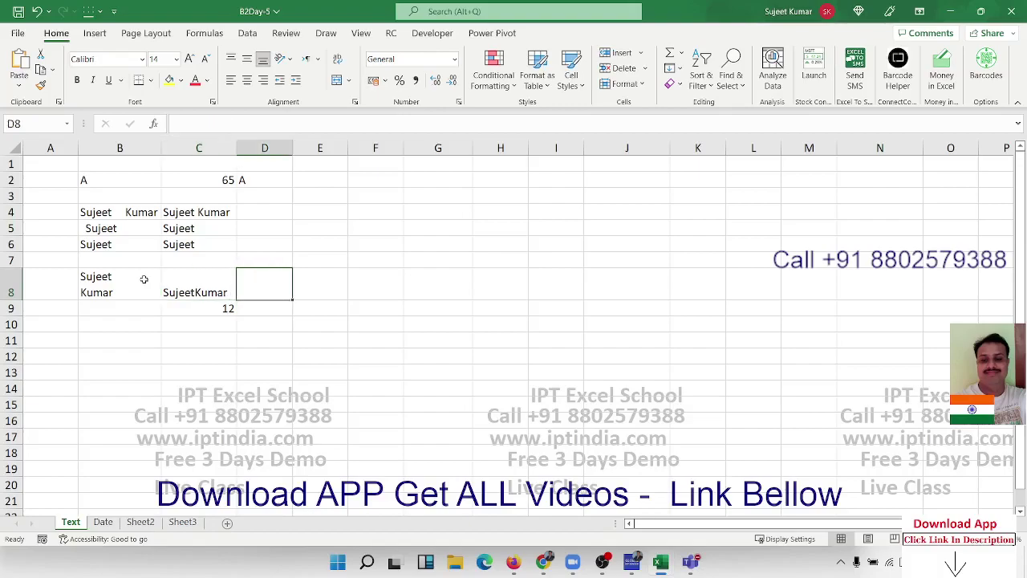
{"action": "type", "text": "=cl"}
{"action": "key", "text": "Tab"}
{"action": "key", "text": "Left"}
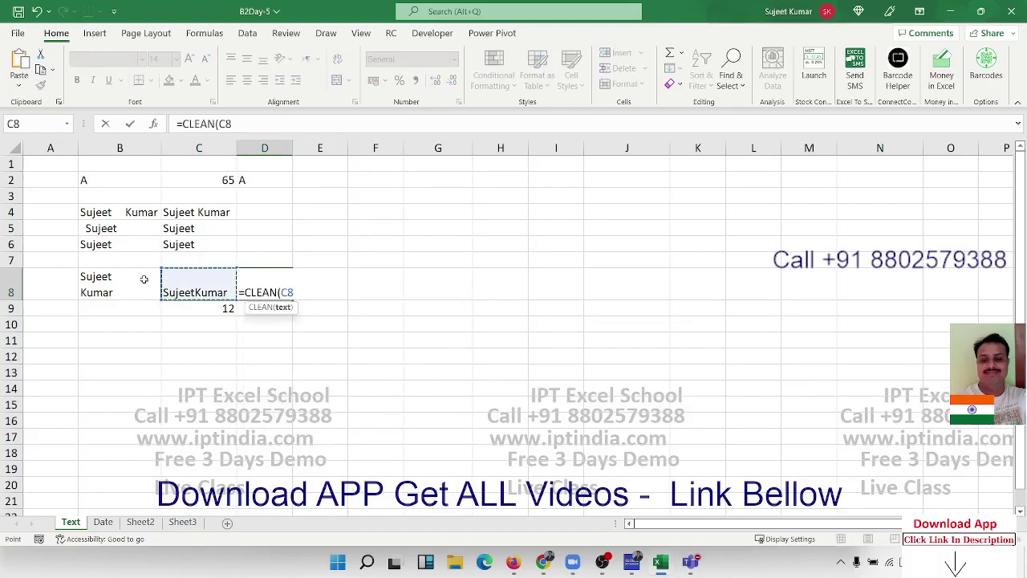
{"action": "key", "text": "Return"}
{"action": "key", "text": "Up"}
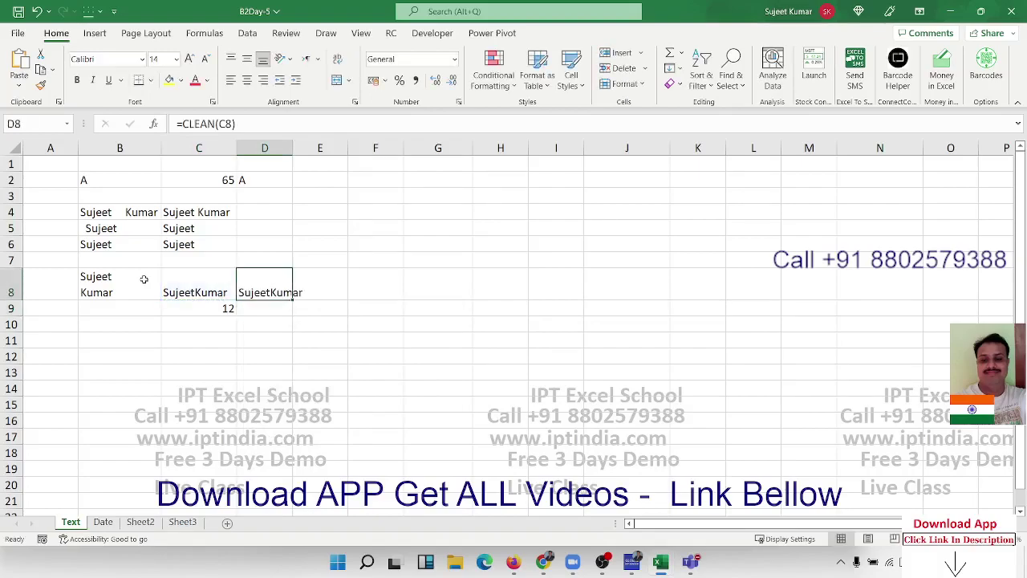
Enter =LEN(D8) in D9, returning 11 characters
{"action": "key", "text": "Down"}
{"action": "type", "text": "=le"}
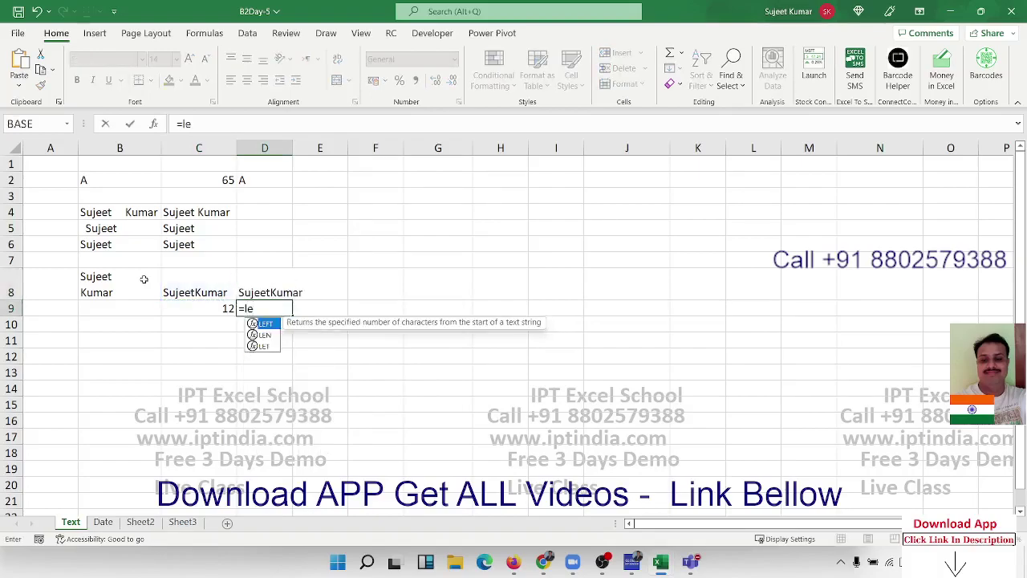
{"action": "key", "text": "Down"}
{"action": "key", "text": "Tab"}
{"action": "key", "text": "Up"}
{"action": "key", "text": "Return"}
Type 123.365.963 into cell G1
{"action": "key", "text": "Up"}
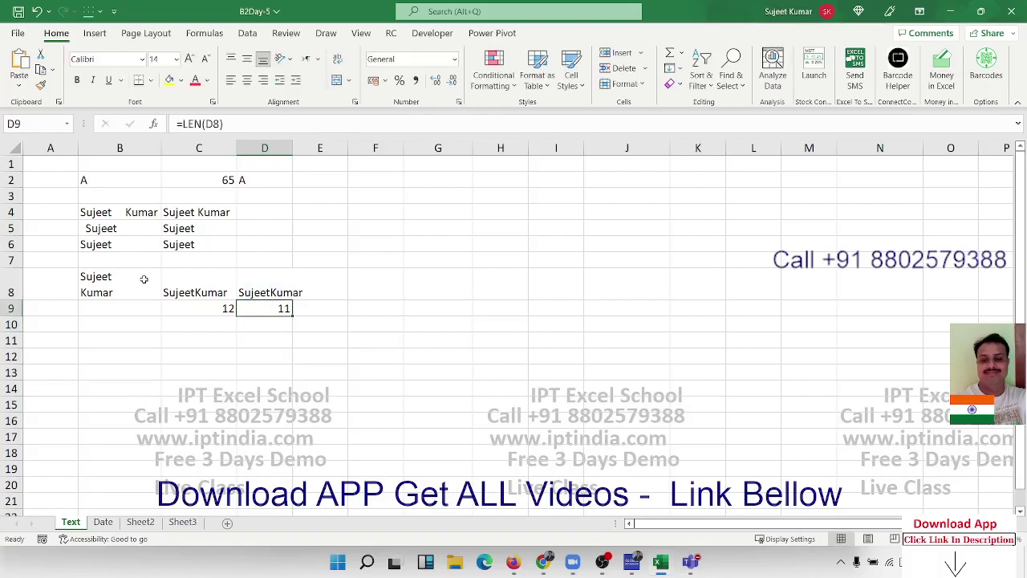
{"action": "left_click", "coordinate": [413, 164]}
{"action": "type", "text": "123.3"}
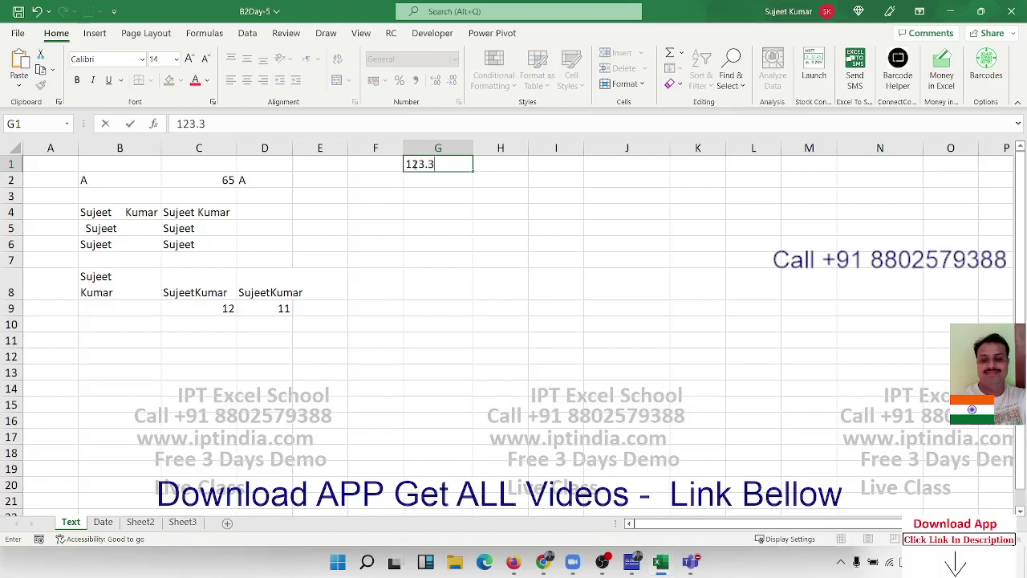
{"action": "type", "text": "65.963"}
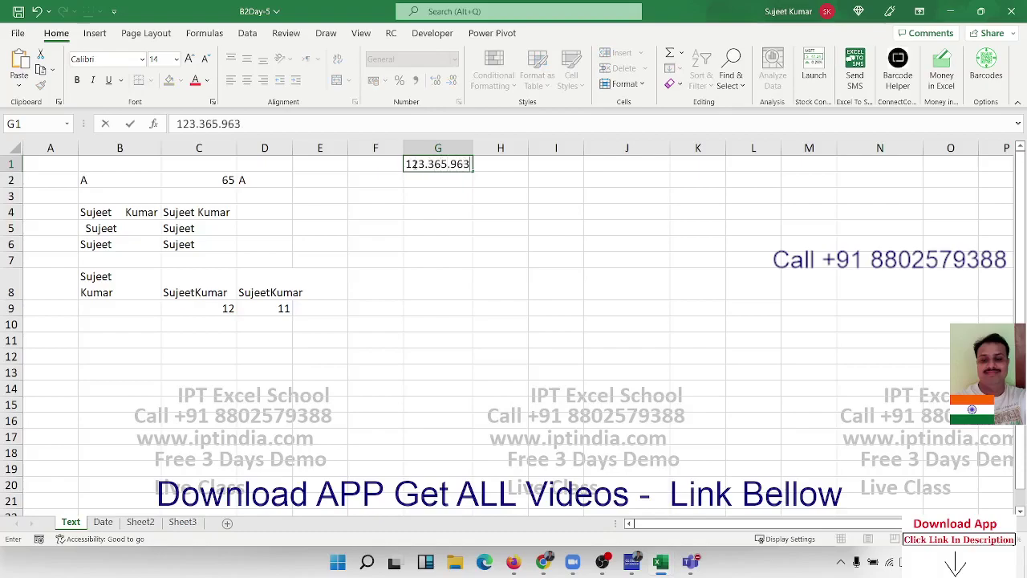
{"action": "left_click", "coordinate": [450, 231]}
Enter =SUBSTITUTE(G1,".","-") in G2, returning 123-365-963, and inspect its arguments
{"action": "left_click", "coordinate": [448, 180]}
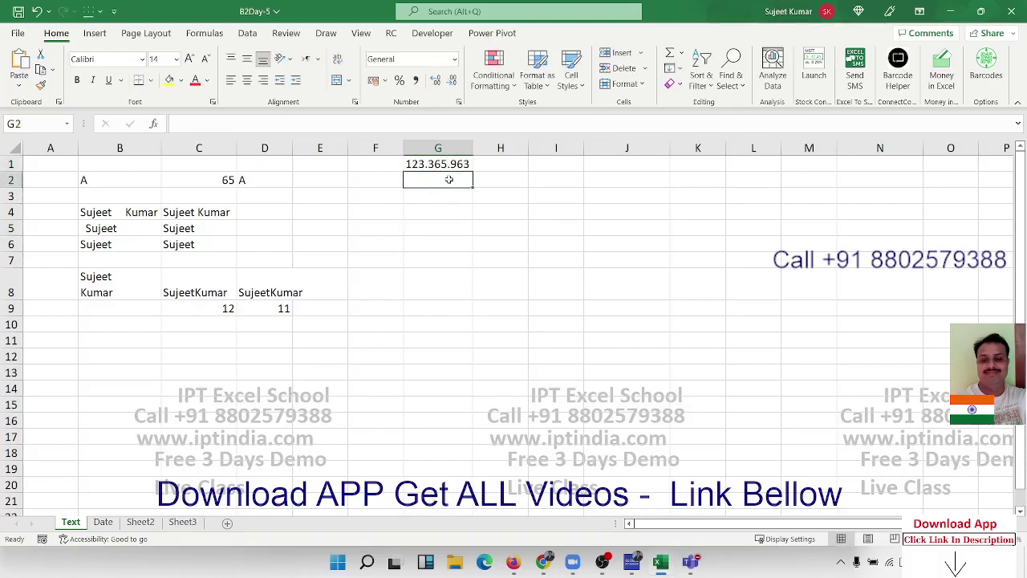
{"action": "type", "text": "="}
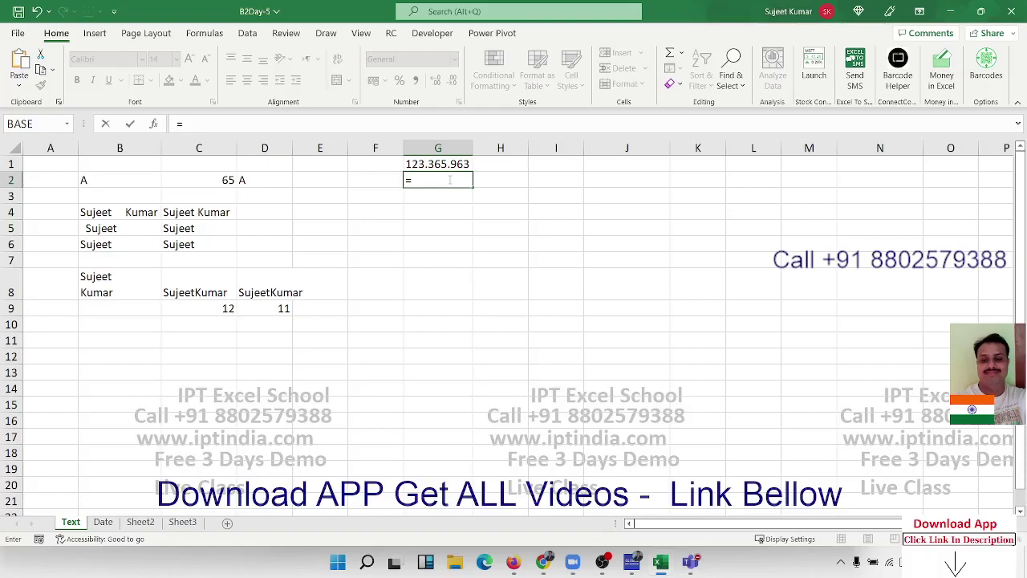
{"action": "type", "text": "sub"}
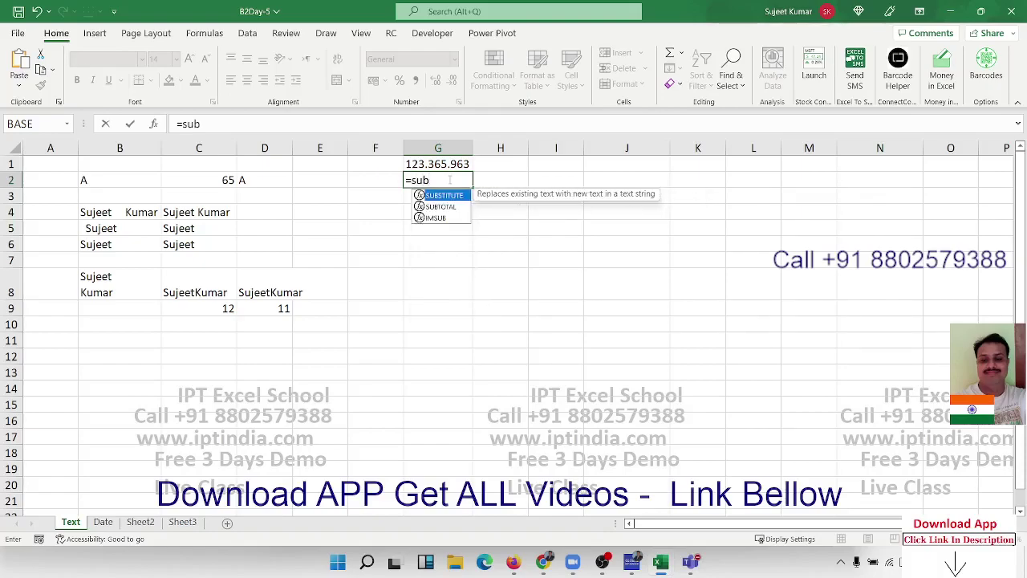
{"action": "key", "text": "Tab"}
{"action": "left_click", "coordinate": [437, 164]}
{"action": "type", "text": ",\""}
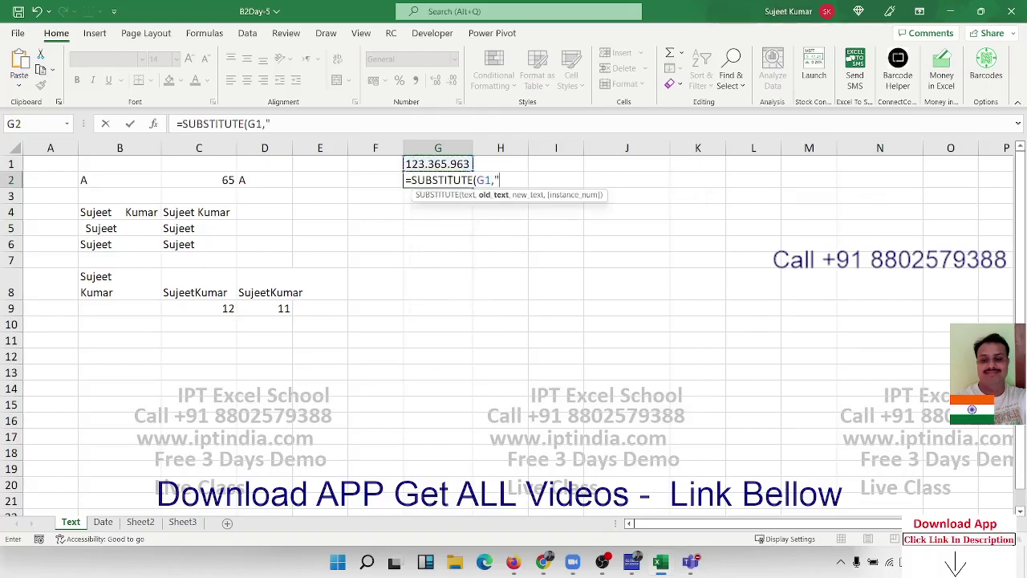
{"action": "type", "text": ".\","}
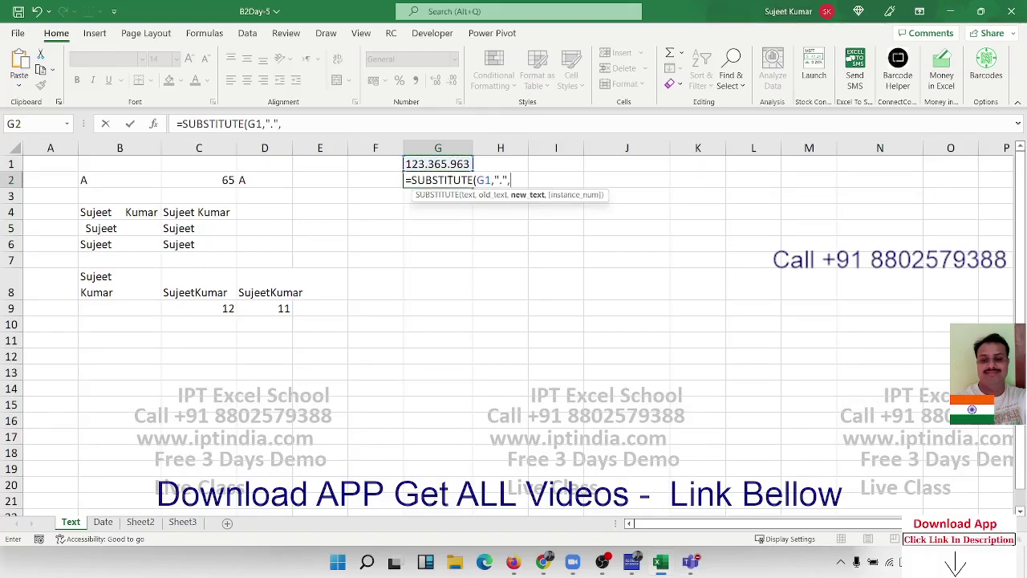
{"action": "type", "text": "\"-\""}
{"action": "key", "text": "Return"}
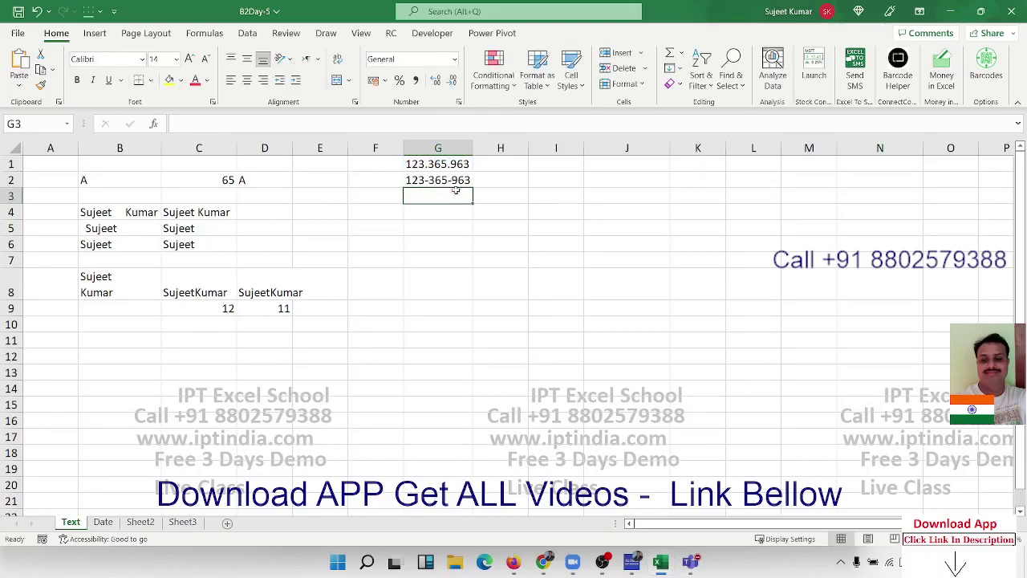
{"action": "left_click", "coordinate": [453, 180]}
{"action": "double_click", "coordinate": [453, 180]}
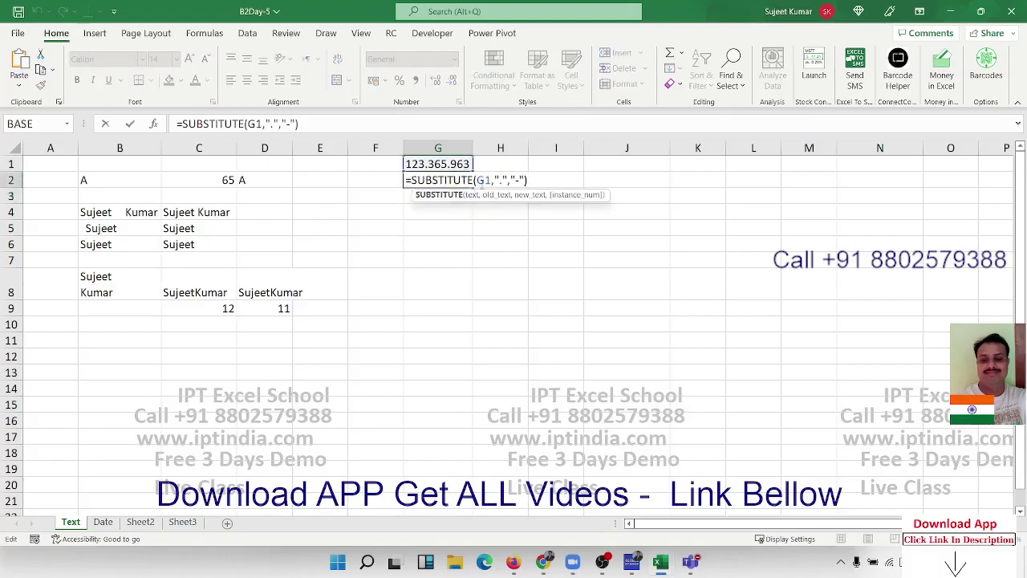
{"action": "double_click", "coordinate": [484, 179]}
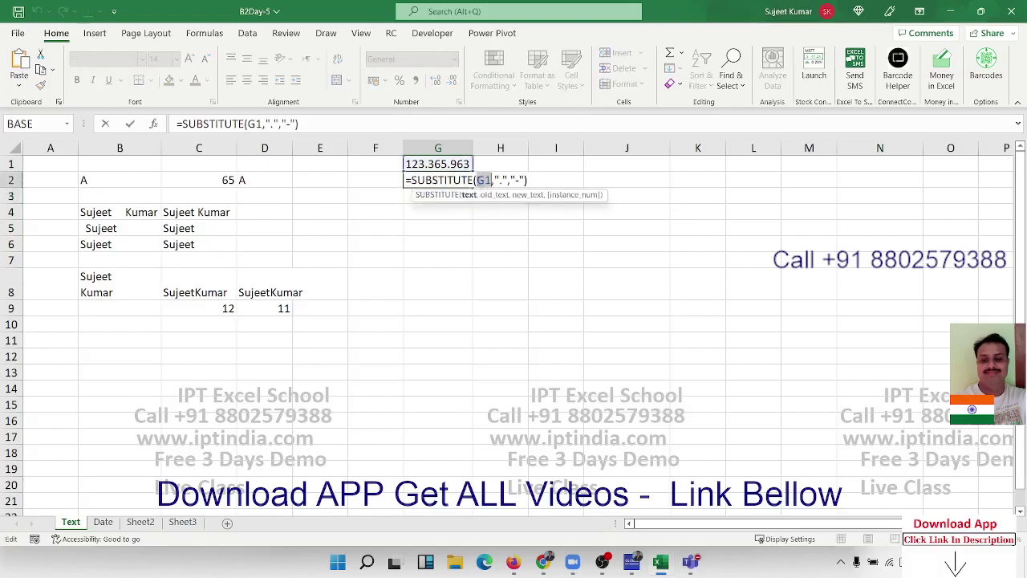
{"action": "double_click", "coordinate": [502, 180]}
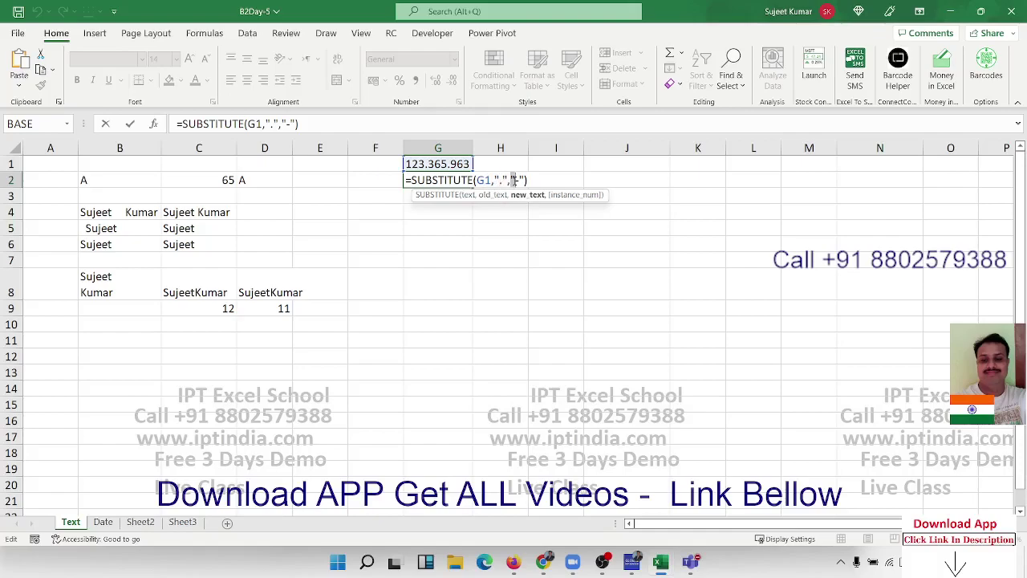
{"action": "key", "text": "Return"}
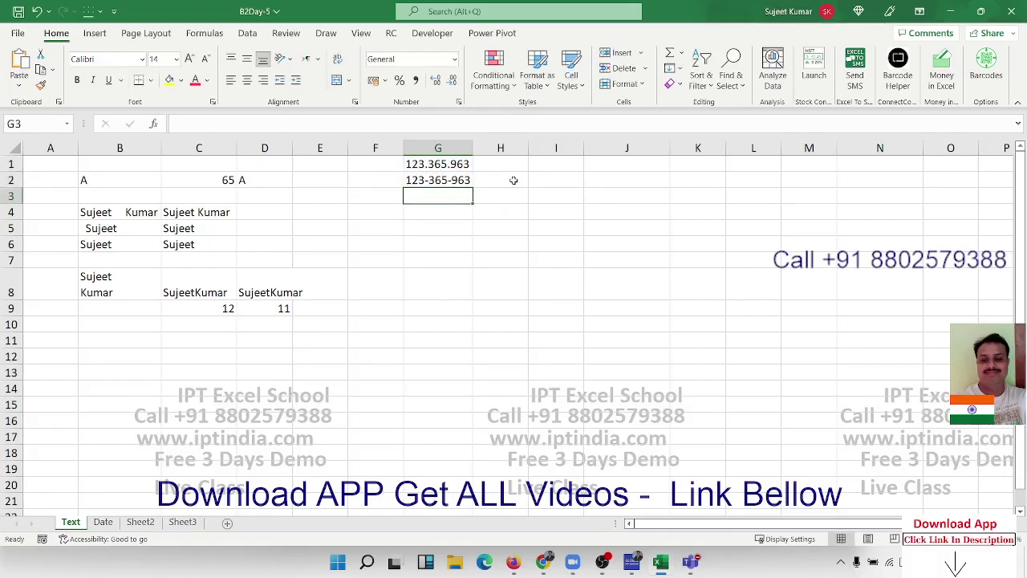
Enter =REPLACE(G2,4,1,"-") in G3 and compare it with G2's formula
{"action": "type", "text": "="}
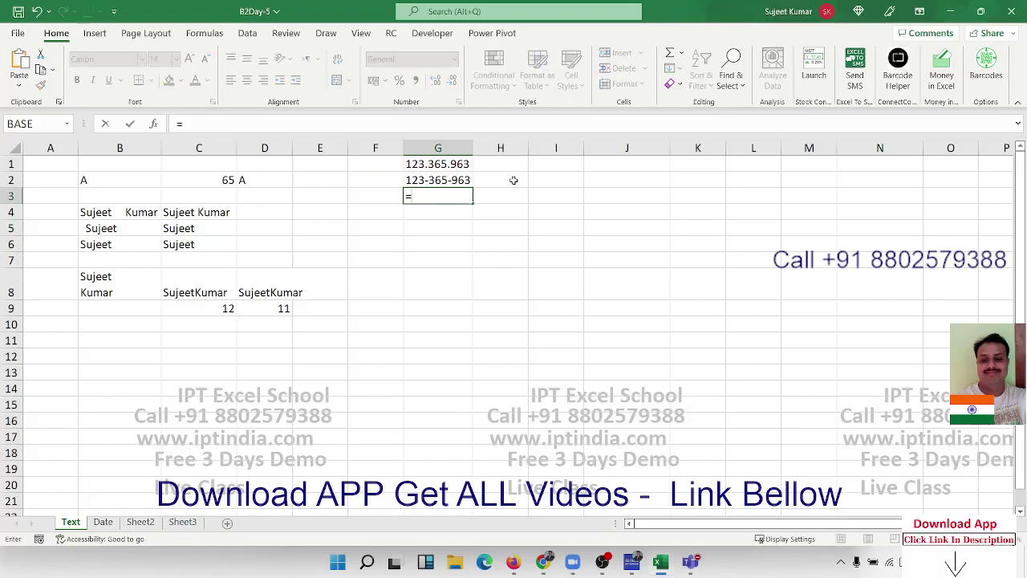
{"action": "type", "text": "repl"}
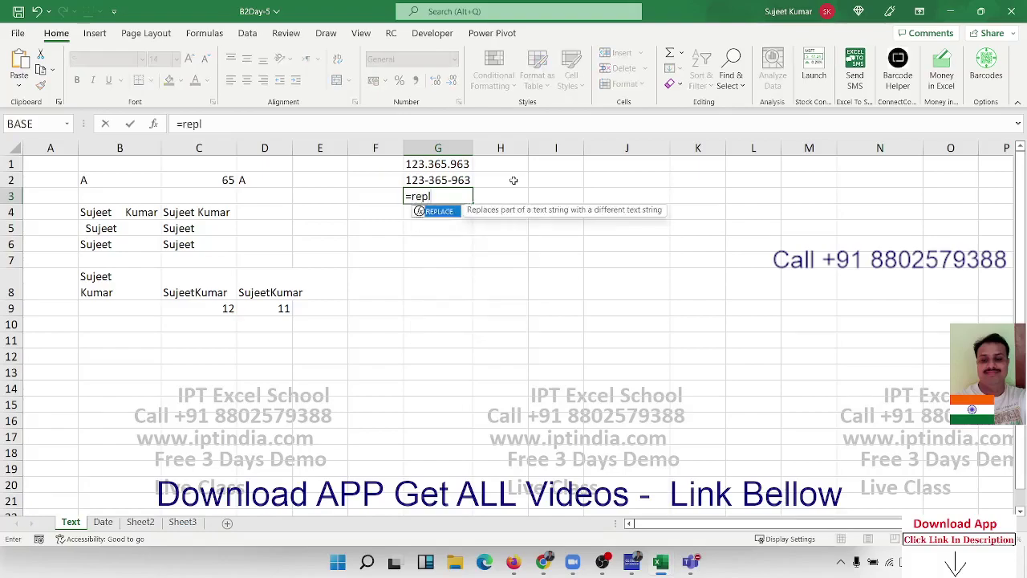
{"action": "key", "text": "Tab"}
{"action": "key", "text": "Up"}
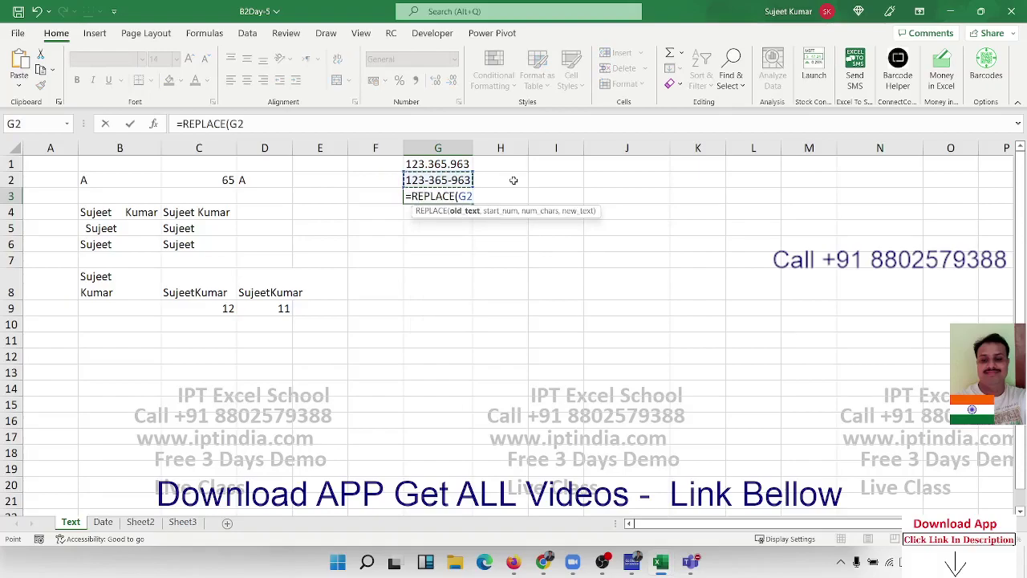
{"action": "type", "text": ","}
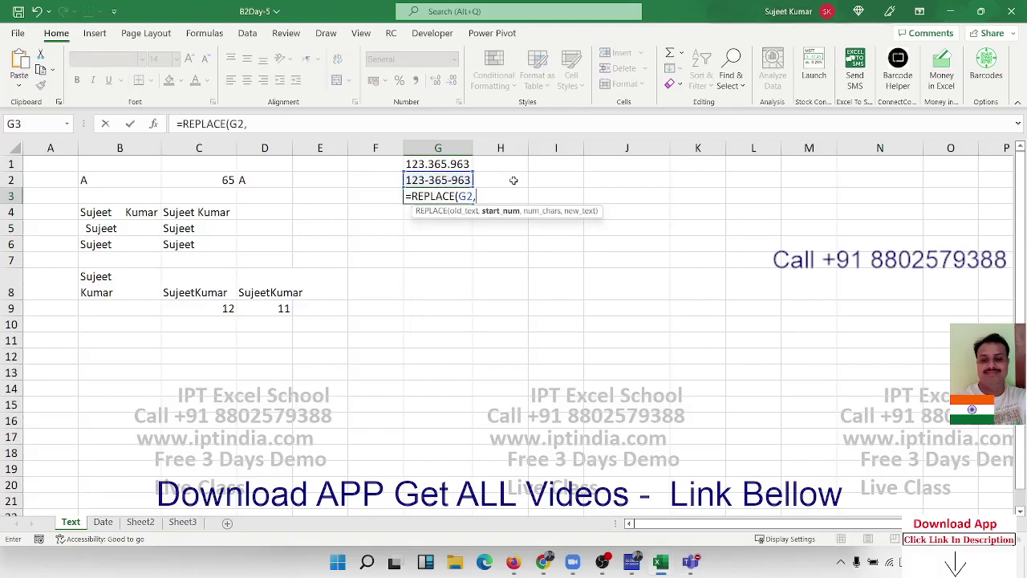
{"action": "type", "text": "1"}
{"action": "key", "text": "BackSpace"}
{"action": "type", "text": "4,1"}
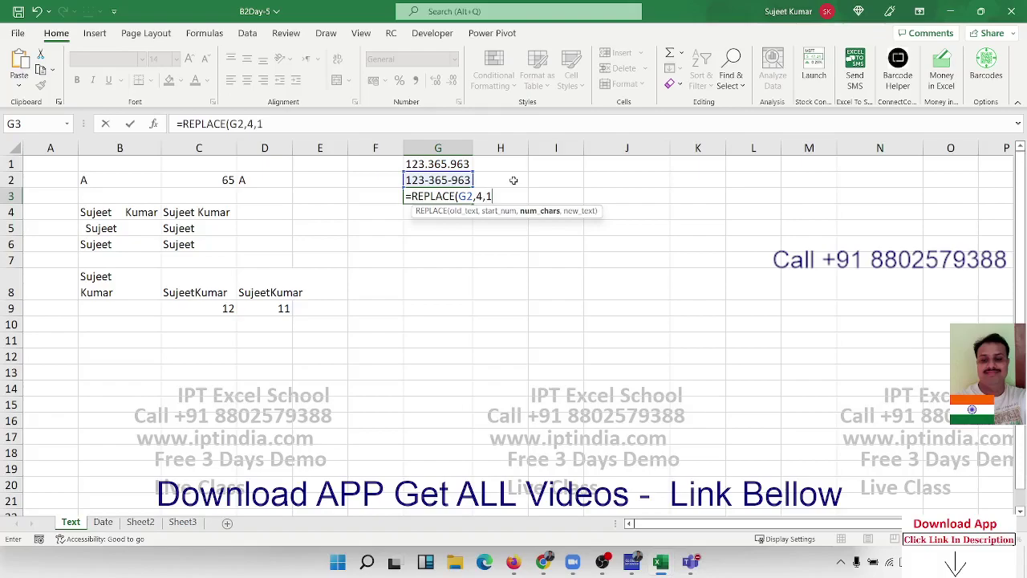
{"action": "type", "text": ",\"-"}
{"action": "type", "text": "\""}
{"action": "key", "text": "ctrl+Return"}
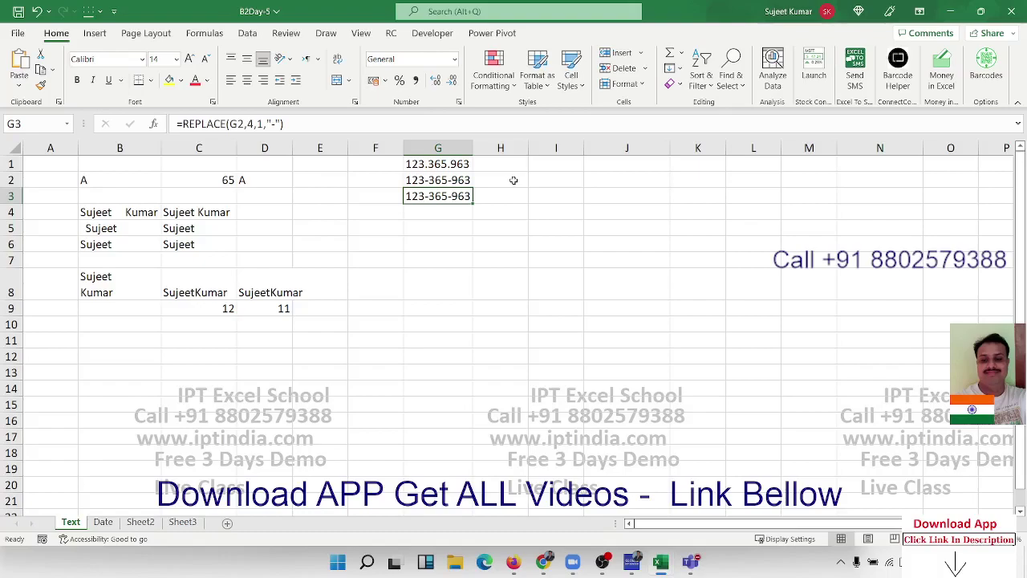
{"action": "key", "text": "Up"}
{"action": "key", "text": "Down"}
{"action": "key", "text": "Down"}
{"action": "key", "text": "Up"}
{"action": "key", "text": "Up"}
{"action": "key", "text": "Up"}
{"action": "key", "text": "Down"}
{"action": "key", "text": "Down"}
Change G3's replacement character to a slash, giving 123/365-963
{"action": "left_click", "coordinate": [274, 123]}
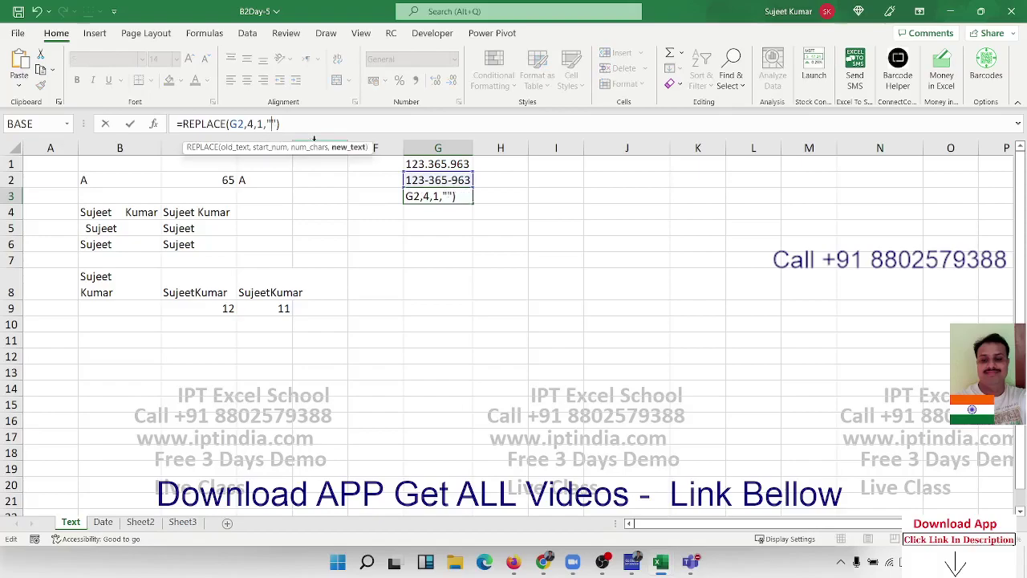
{"action": "type", "text": "/"}
{"action": "key", "text": "Return"}
Review the SUBSTITUTE formula in G2 and the REPLACE formula in G3
{"action": "key", "text": "Up"}
{"action": "key", "text": "Up"}
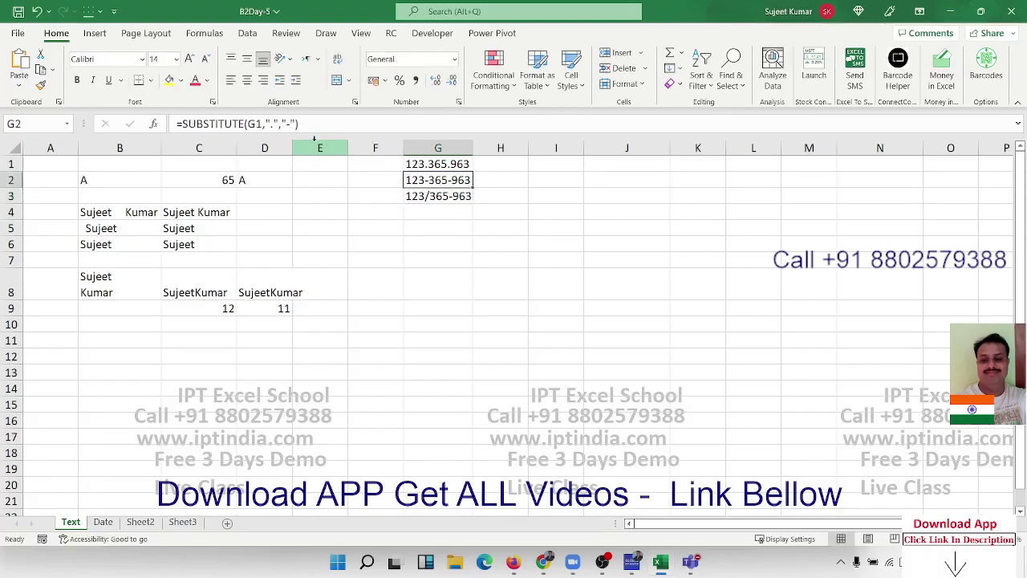
{"action": "key", "text": "F2"}
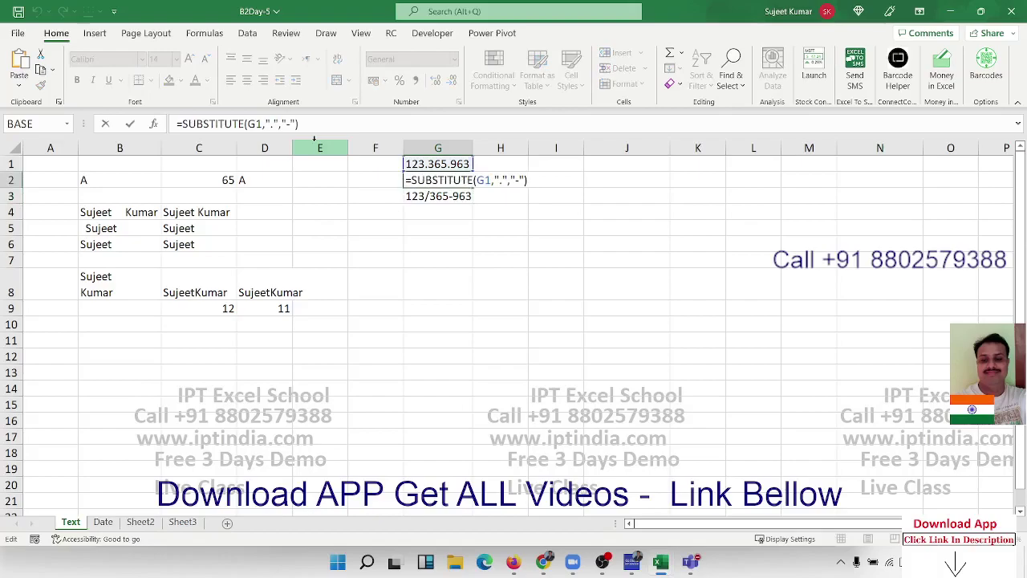
{"action": "key", "text": "Escape"}
{"action": "key", "text": "Down"}
{"action": "key", "text": "F2"}
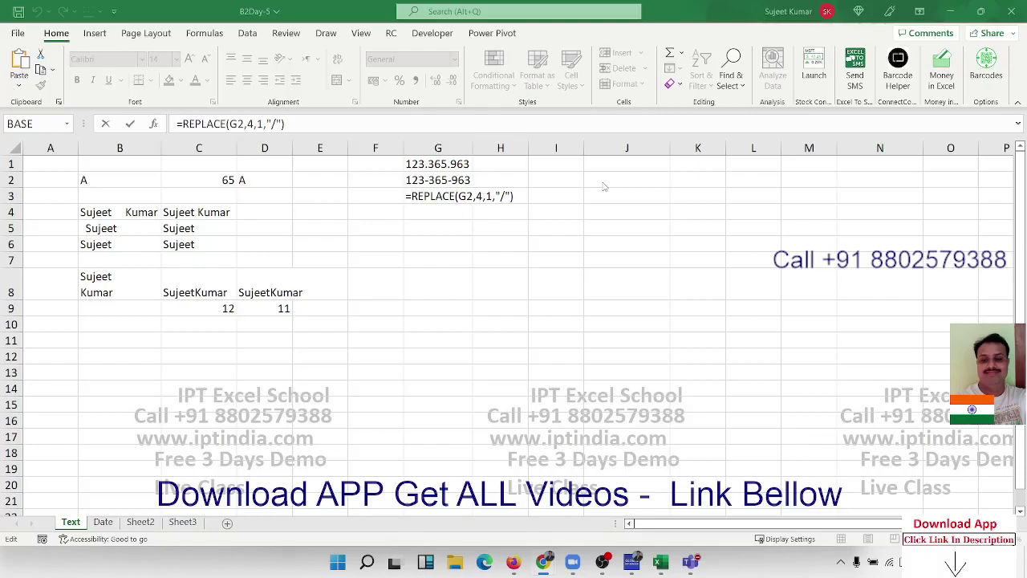
{"action": "key", "text": "Return"}
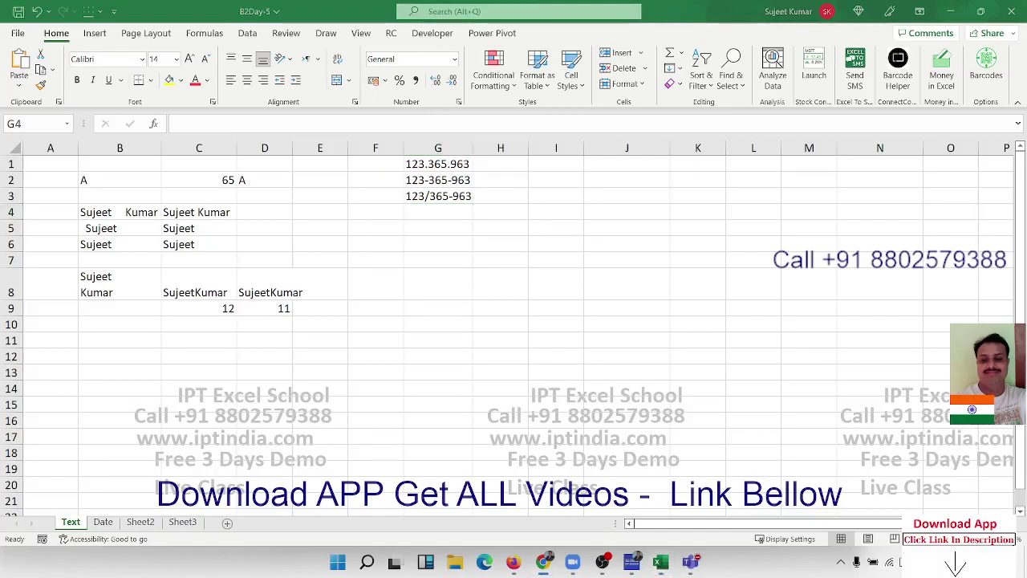
{"action": "left_click", "coordinate": [406, 276]}
Type 123.965.365 into cell B11
{"action": "scroll", "coordinate": [189, 316], "scroll_direction": "down", "scroll_amount": 3}
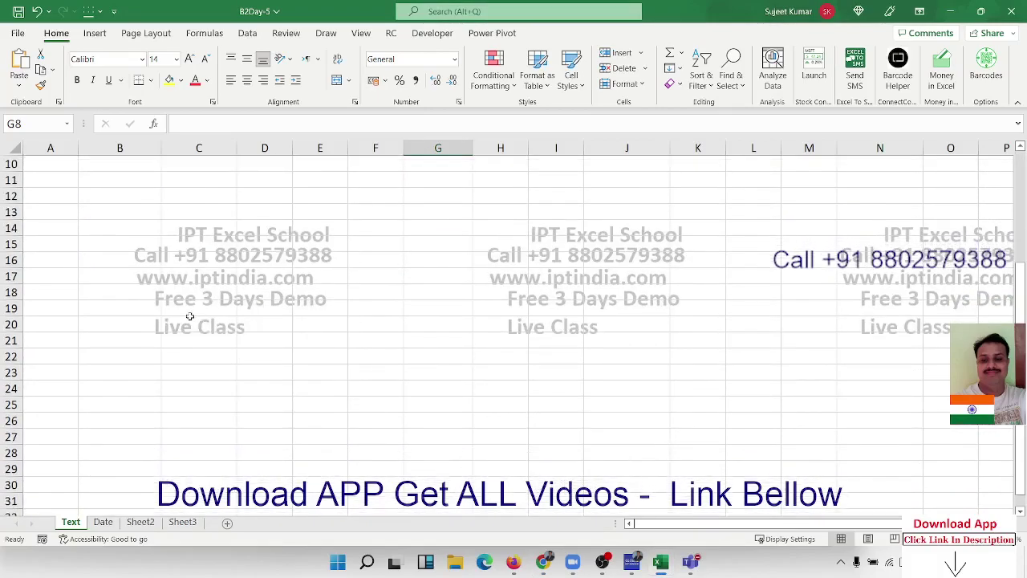
{"action": "left_click", "coordinate": [99, 184]}
{"action": "type", "text": "12"}
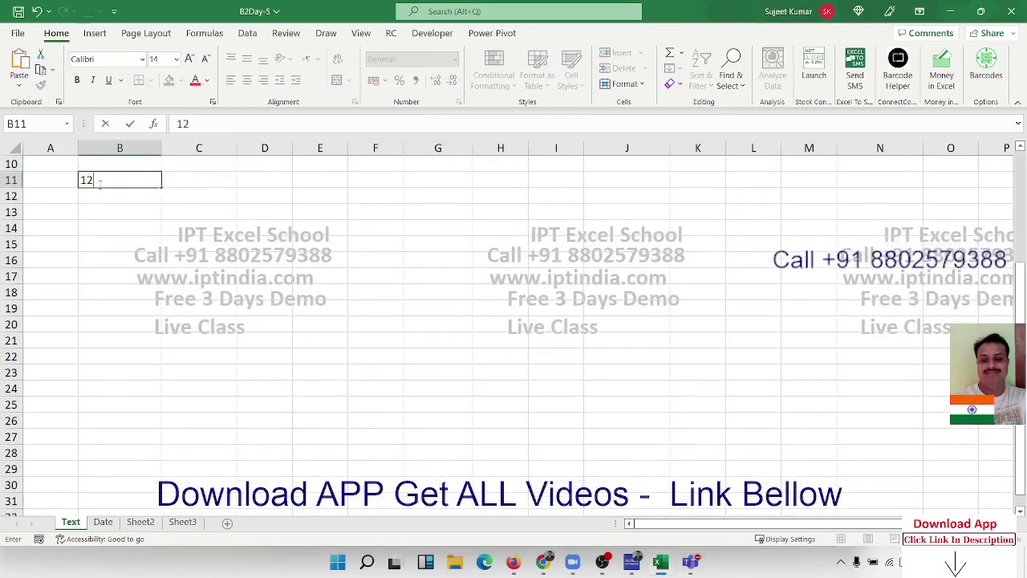
{"action": "type", "text": "3.965"}
{"action": "type", "text": ".365"}
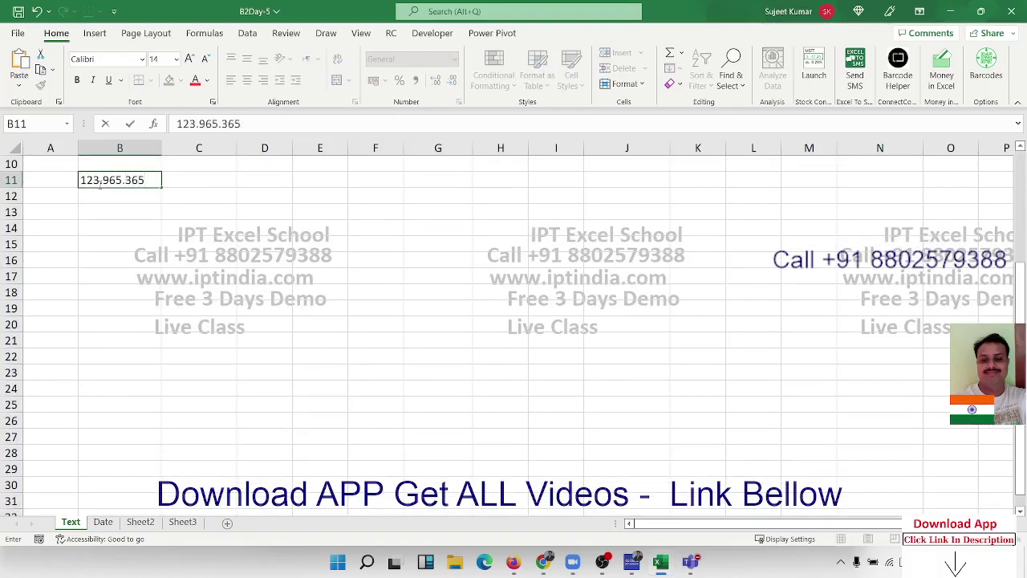
{"action": "key", "text": "Tab"}
Enter =LEFT(B11,3) in C11, returning 123
{"action": "type", "text": "=l"}
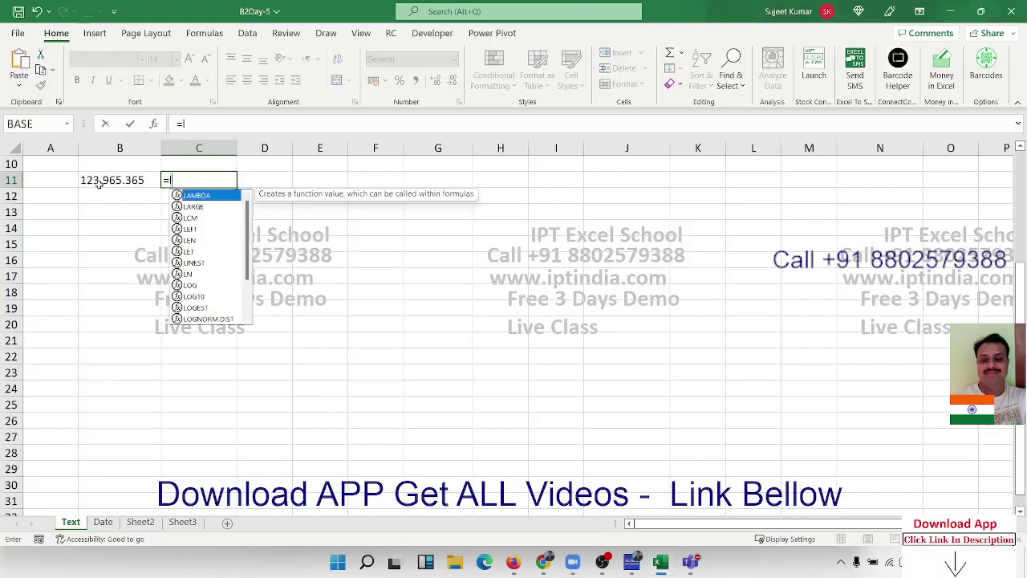
{"action": "type", "text": "e"}
{"action": "key", "text": "Tab"}
{"action": "left_click", "coordinate": [99, 181]}
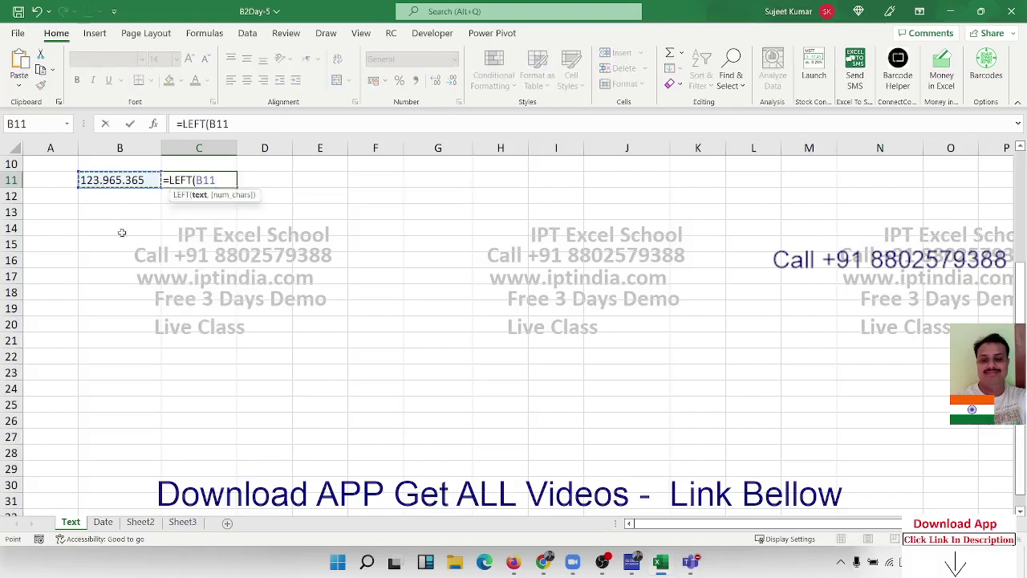
{"action": "type", "text": ","}
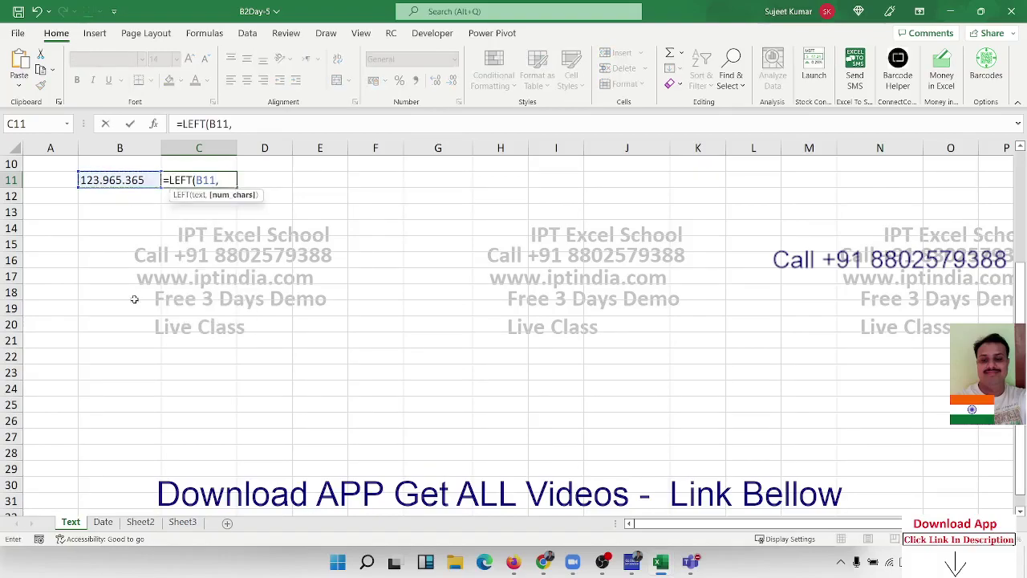
{"action": "type", "text": "3"}
{"action": "key", "text": "Return"}
{"action": "key", "text": "Up"}
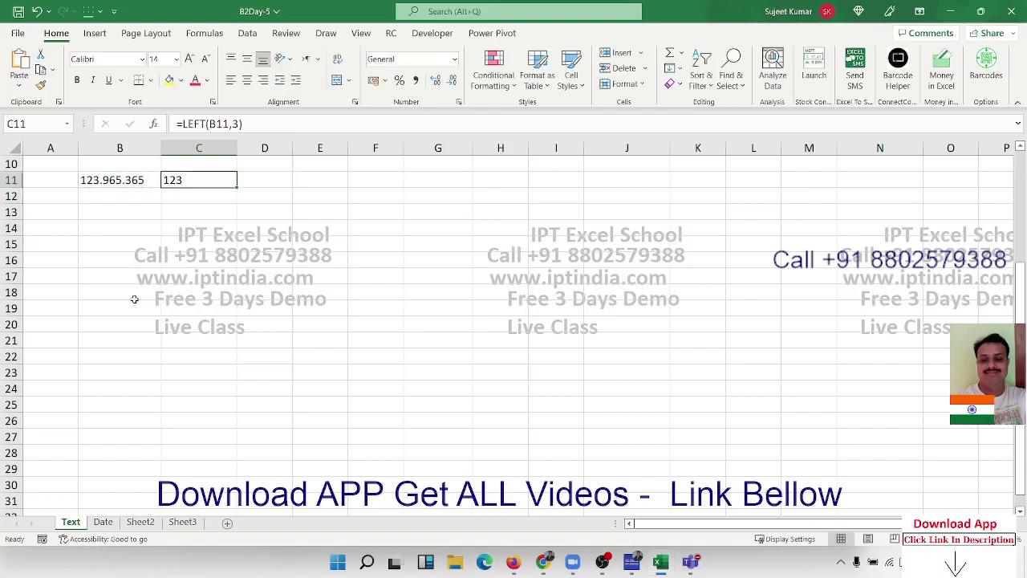
Enter a RIGHT(B11,3) formula in E11, returning 365
{"action": "key", "text": "Right"}
{"action": "key", "text": "Right"}
{"action": "type", "text": "=r"}
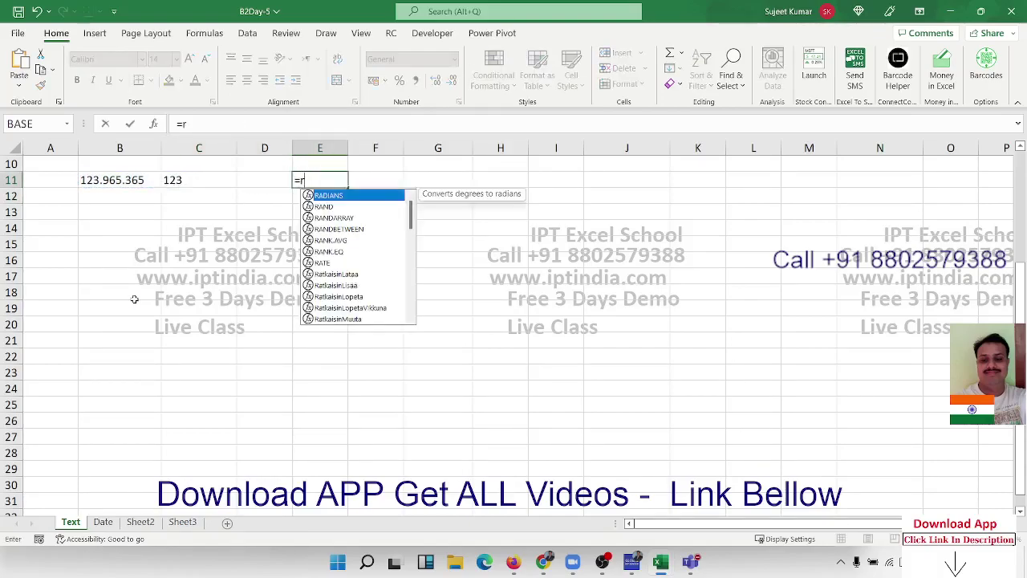
{"action": "type", "text": "i"}
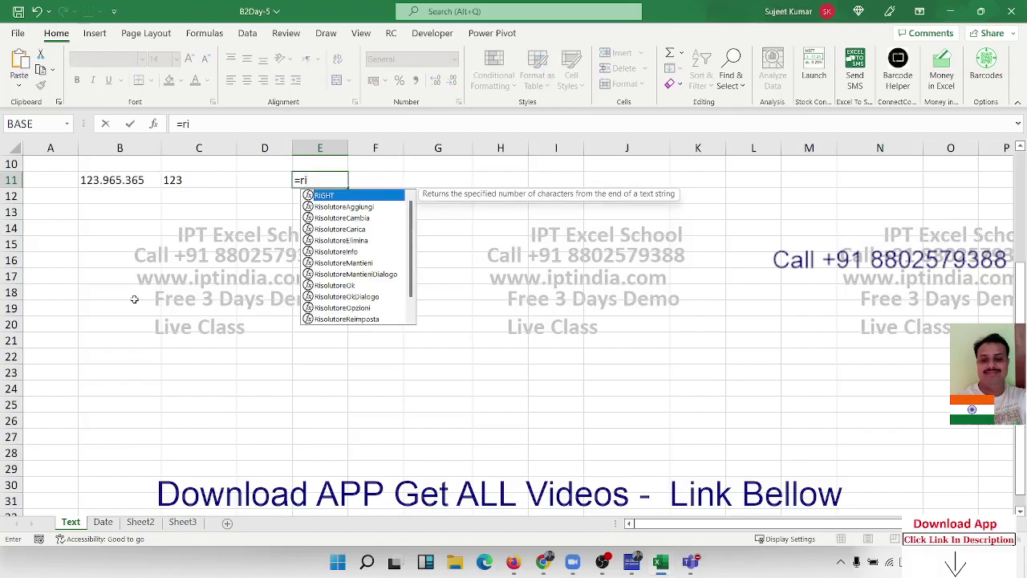
{"action": "key", "text": "Tab"}
{"action": "key", "text": "Left"}
{"action": "key", "text": "Left"}
{"action": "key", "text": "Left"}
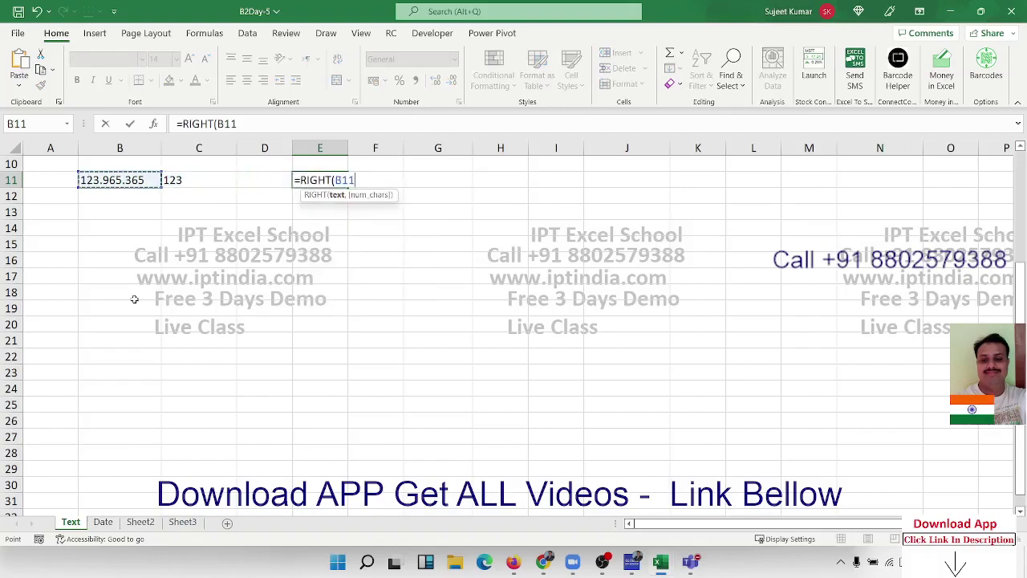
{"action": "type", "text": ","}
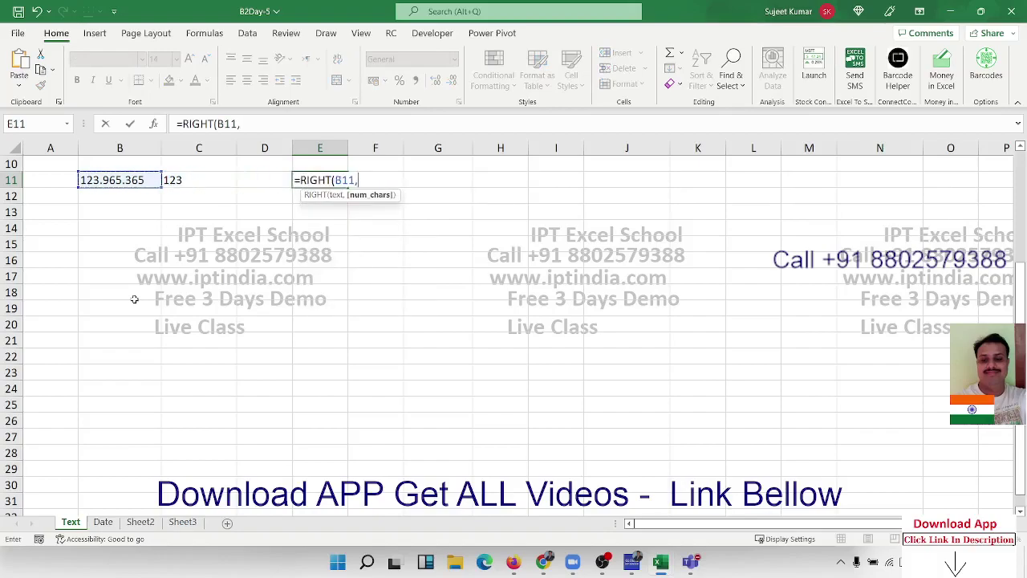
{"action": "type", "text": "3"}
{"action": "key", "text": "ctrl+Return"}
{"action": "key", "text": "Left"}
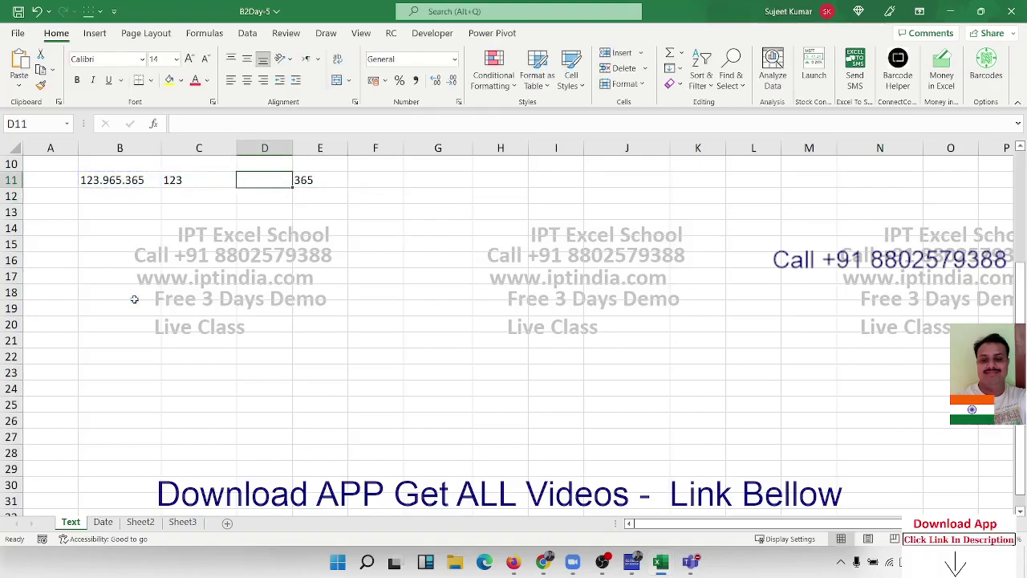
Enter the formula =MID(B11,4,3) in D11
{"action": "type", "text": "="}
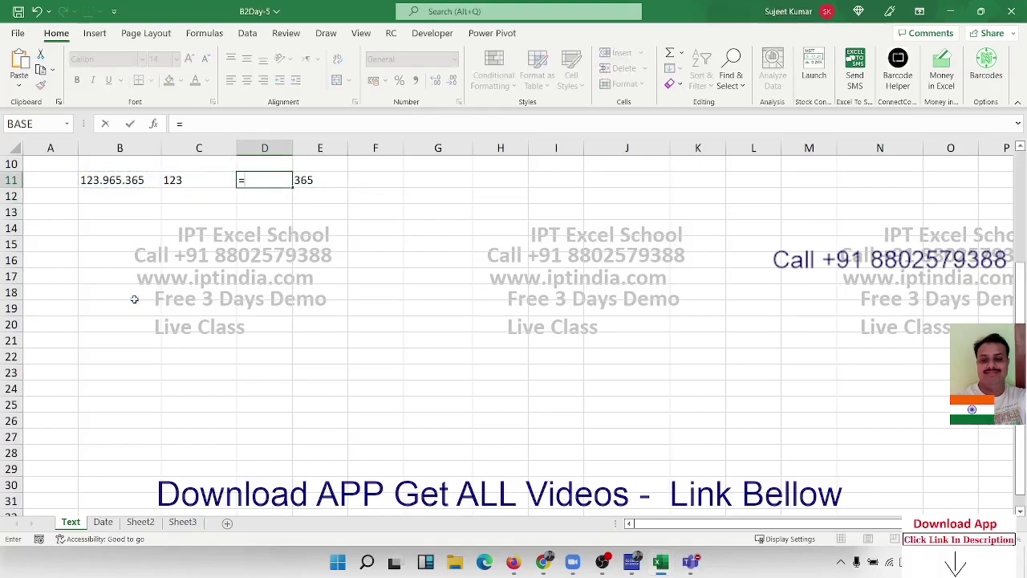
{"action": "type", "text": "mid"}
{"action": "key", "text": "Tab"}
{"action": "key", "text": "Left"}
{"action": "key", "text": "Left"}
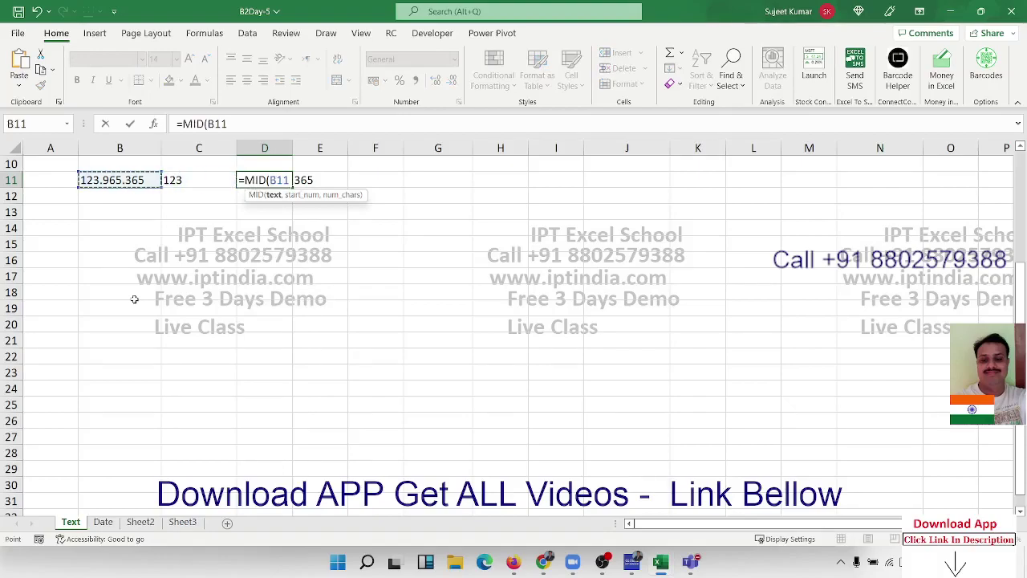
{"action": "type", "text": ","}
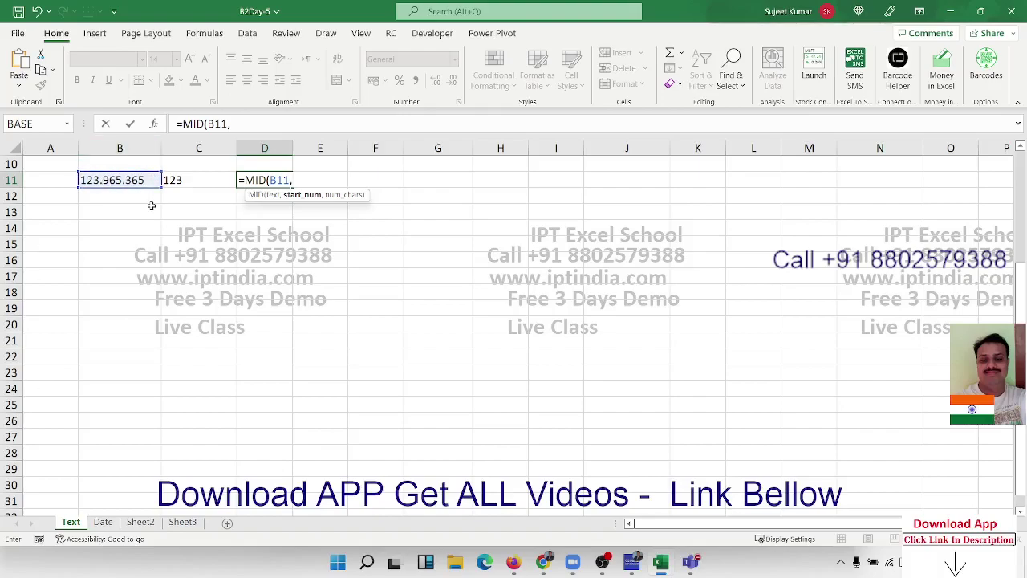
{"action": "type", "text": "4,"}
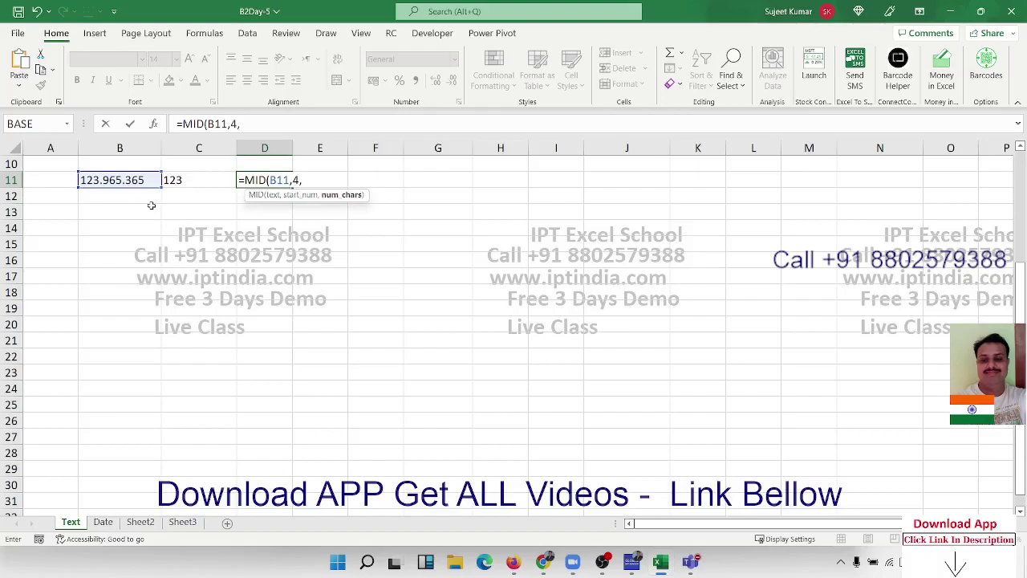
{"action": "type", "text": "3"}
{"action": "key", "text": "Return"}
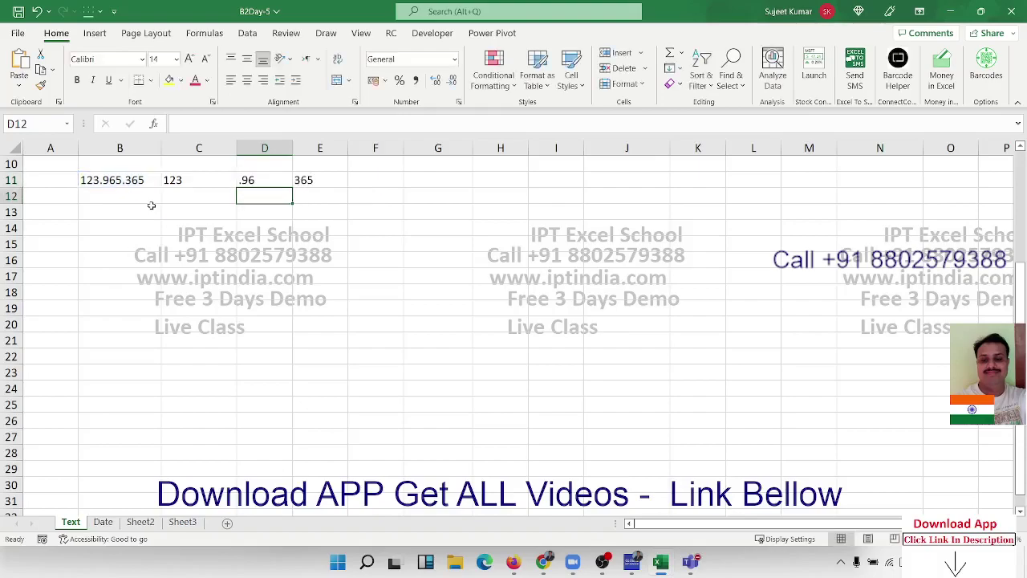
Change D11 to =MID(B11,5,3) so it returns 965, then begin typing a full name in B13
{"action": "left_click", "coordinate": [260, 171]}
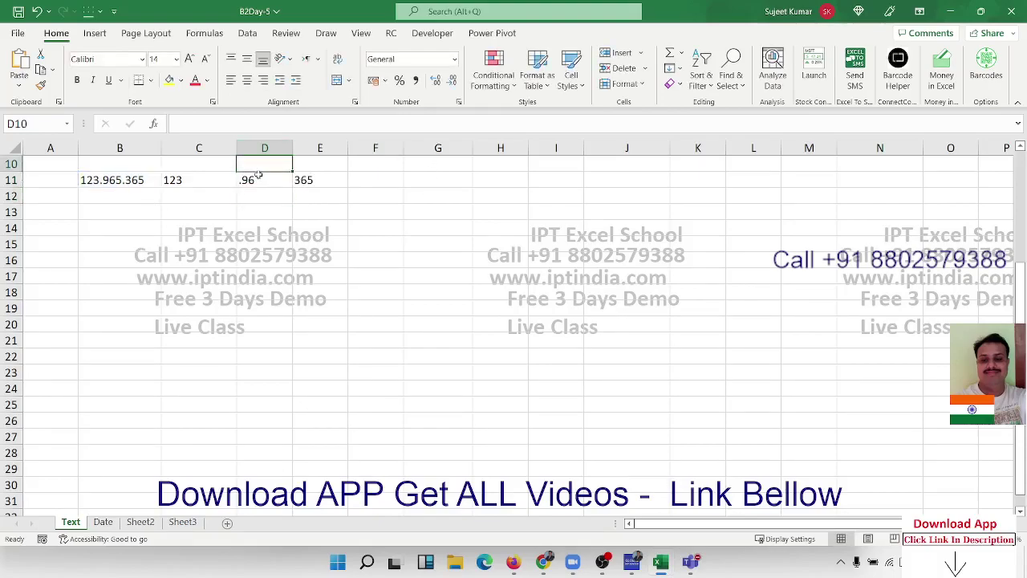
{"action": "double_click", "coordinate": [289, 180]}
{"action": "left_click", "coordinate": [294, 180]}
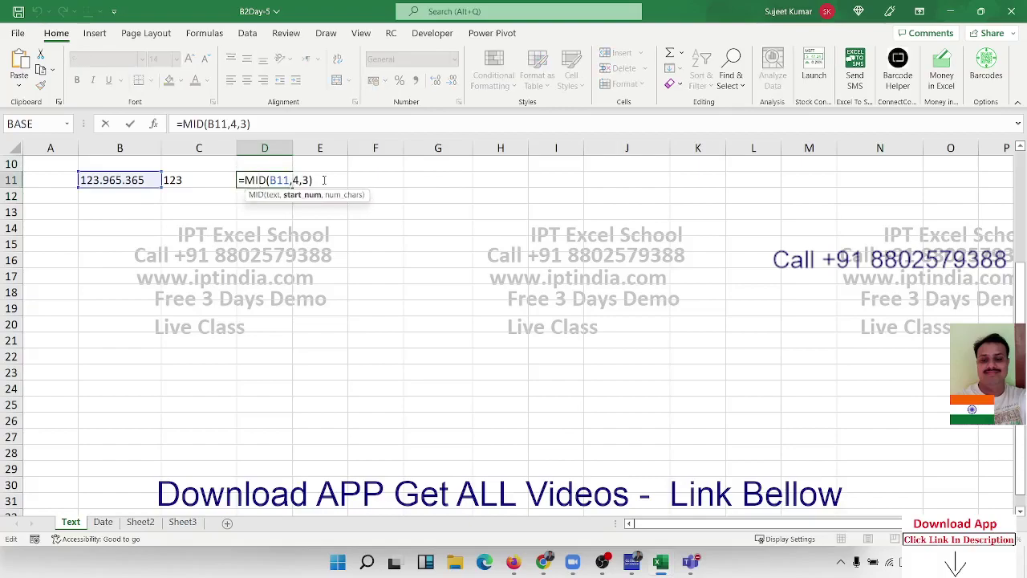
{"action": "key", "text": "Delete"}
{"action": "type", "text": "5"}
{"action": "key", "text": "Return"}
{"action": "key", "text": "Up"}
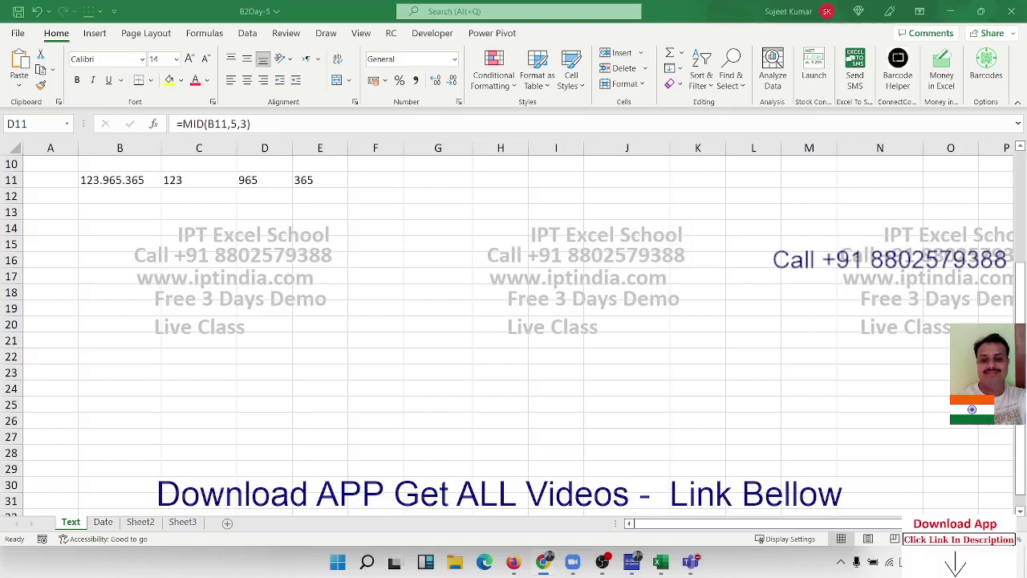
{"action": "left_click", "coordinate": [118, 218]}
{"action": "type", "text": "Suje"}
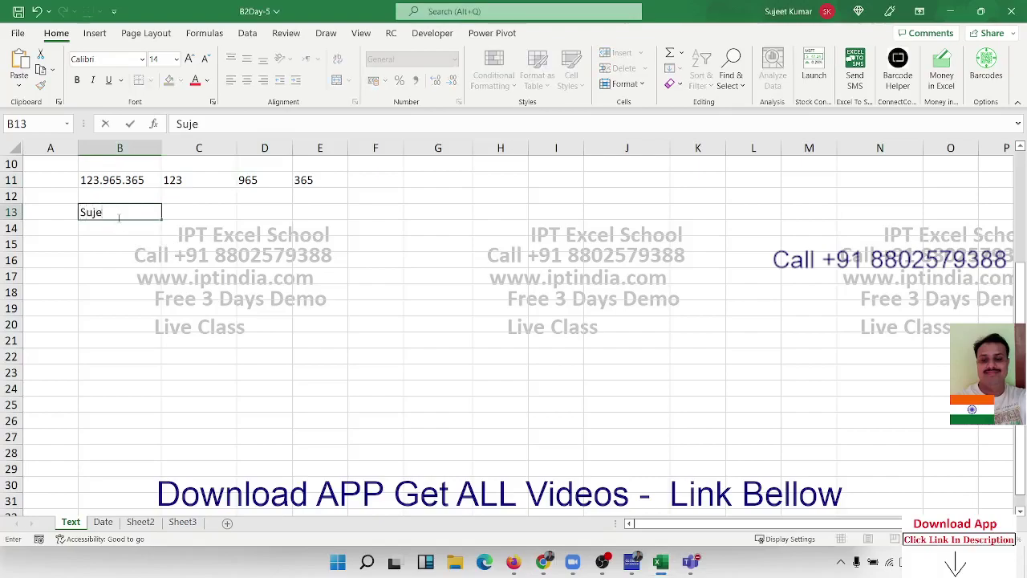
{"action": "type", "text": "et Ku"}
{"action": "type", "text": "mar"}
Commit the name in B13 and enter =TEXTBEFORE(B13," ") in C13 to get the first name
{"action": "left_click", "coordinate": [125, 242]}
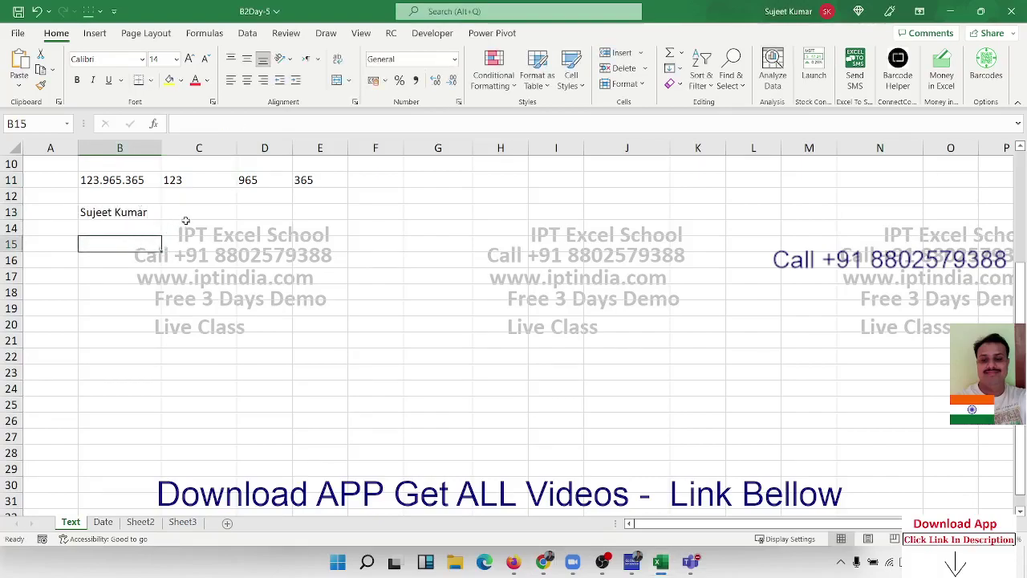
{"action": "left_click", "coordinate": [184, 224]}
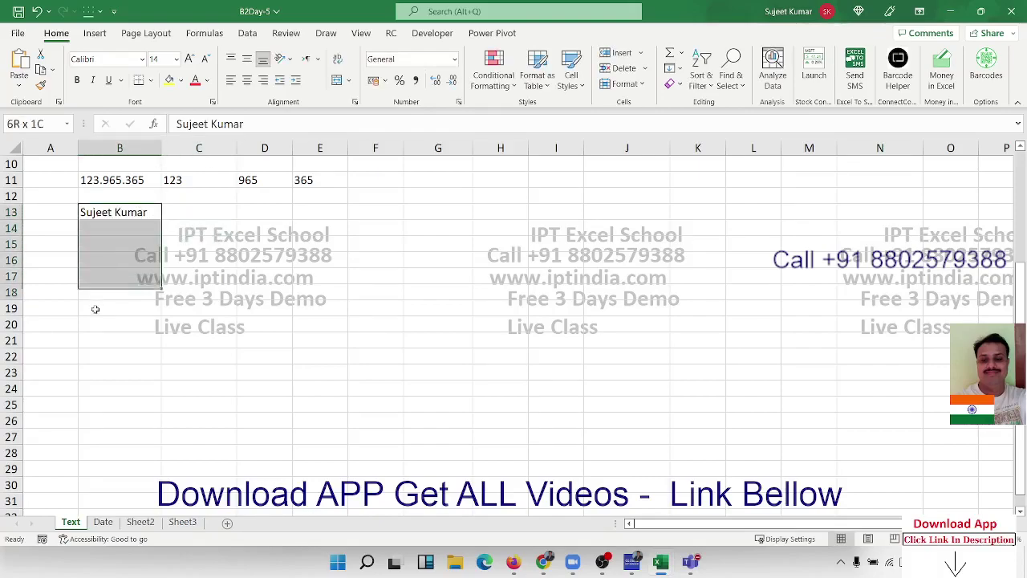
{"action": "left_click_drag", "start_coordinate": [109, 214], "coordinate": [96, 308]}
{"action": "left_click", "coordinate": [189, 214]}
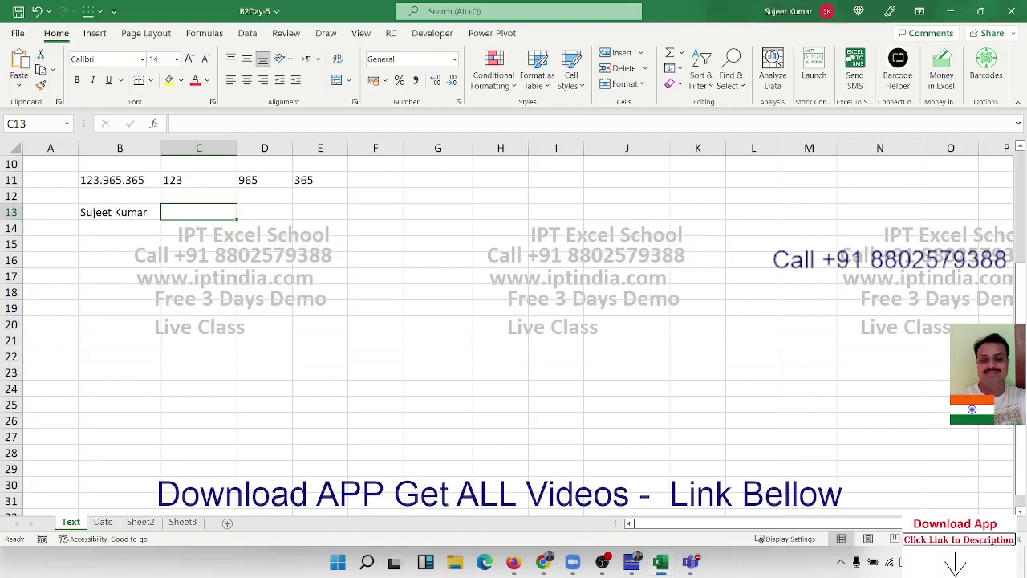
{"action": "type", "text": "=te"}
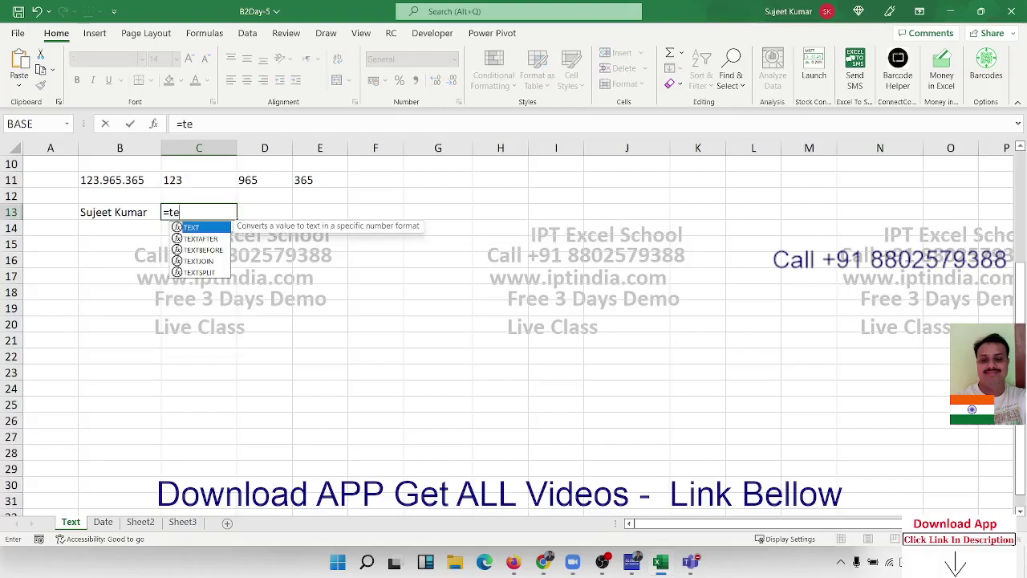
{"action": "key", "text": "Down"}
{"action": "key", "text": "Down"}
{"action": "key", "text": "Tab"}
{"action": "key", "text": "Left"}
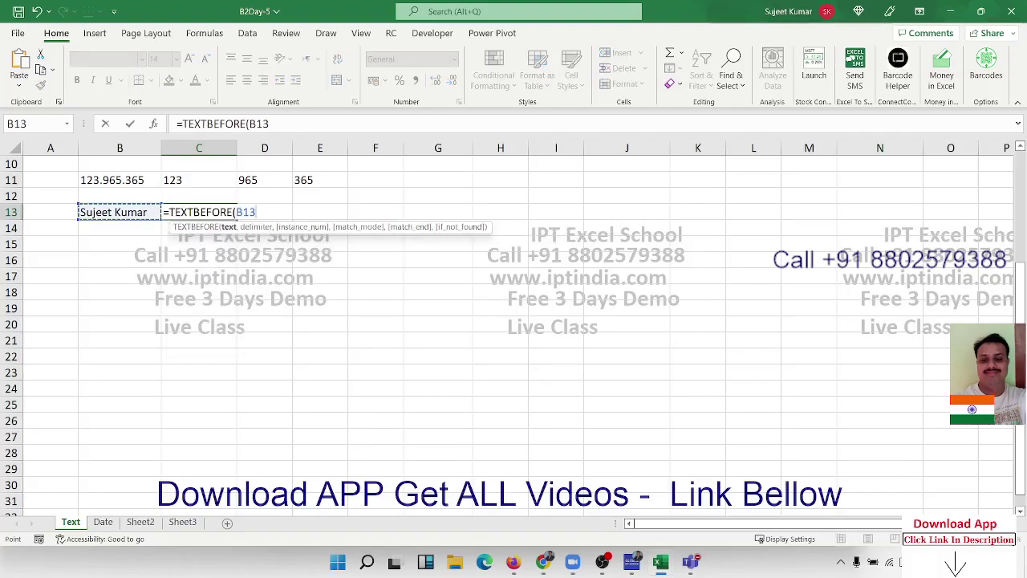
{"action": "type", "text": ",\""}
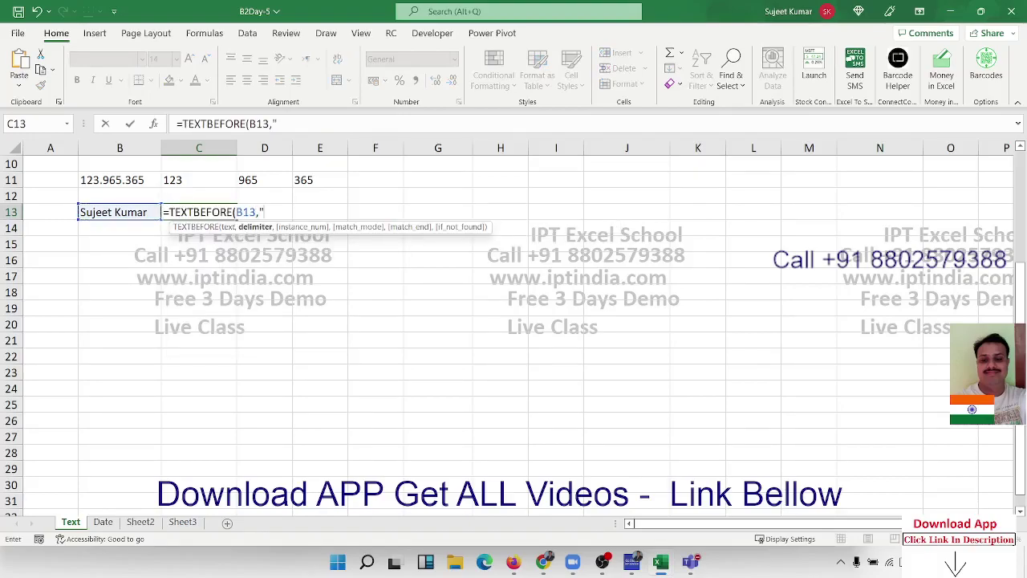
{"action": "type", "text": " \")"}
{"action": "key", "text": "Return"}
{"action": "key", "text": "Up"}
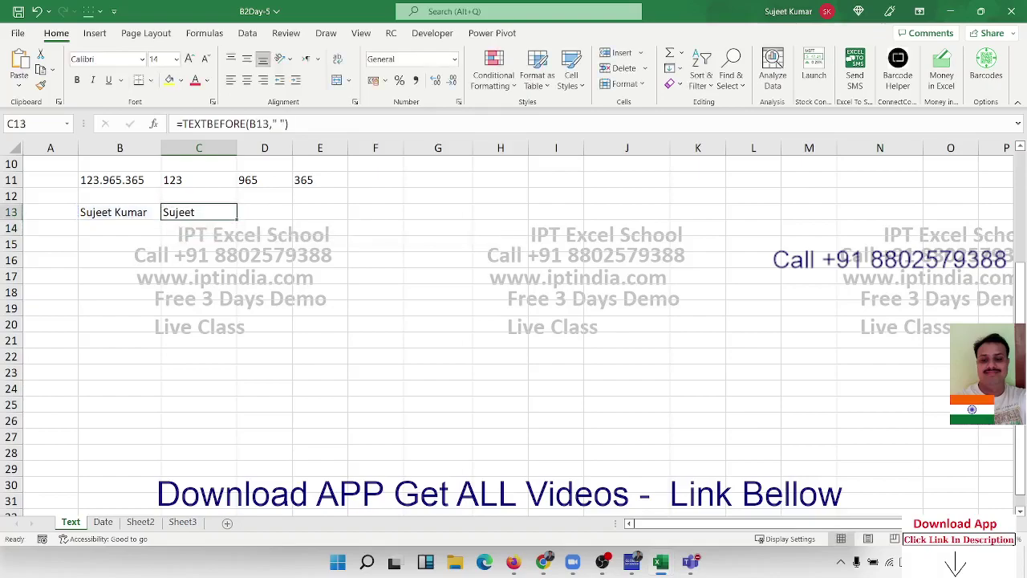
Enter =TEXTAFTER(B13," ") in D13 to extract the surname
{"action": "key", "text": "Right"}
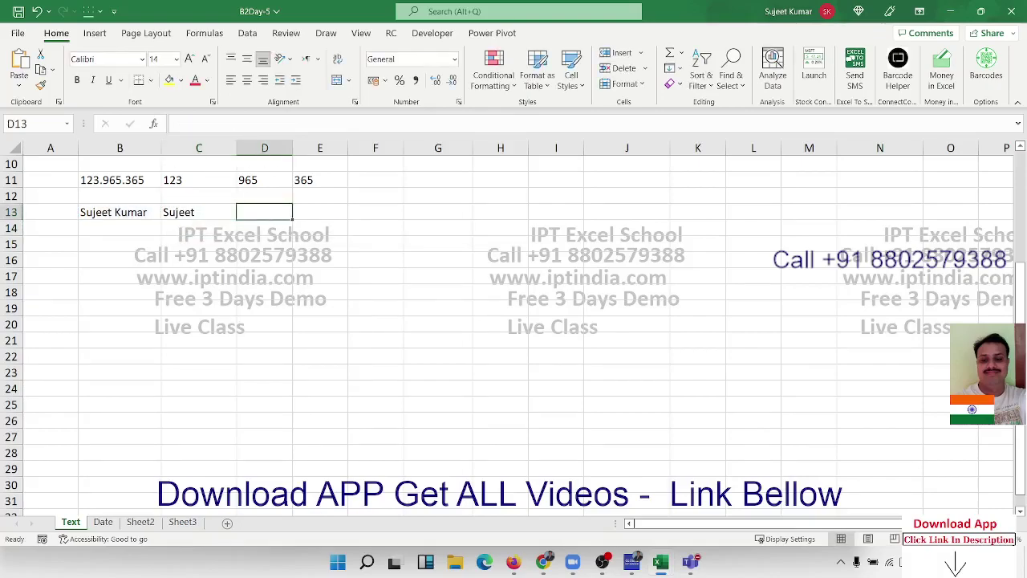
{"action": "type", "text": "="}
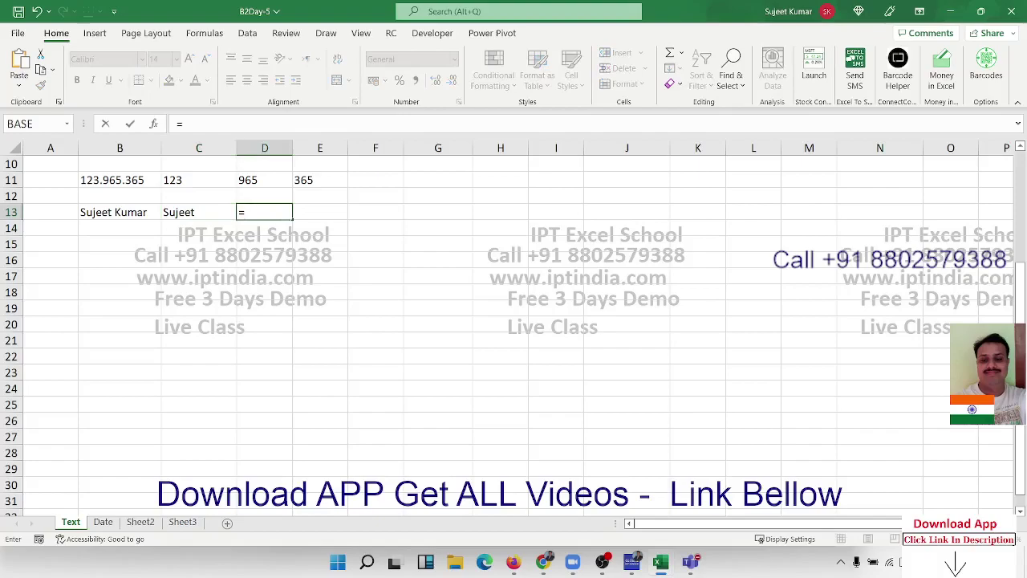
{"action": "type", "text": "te"}
{"action": "key", "text": "Down"}
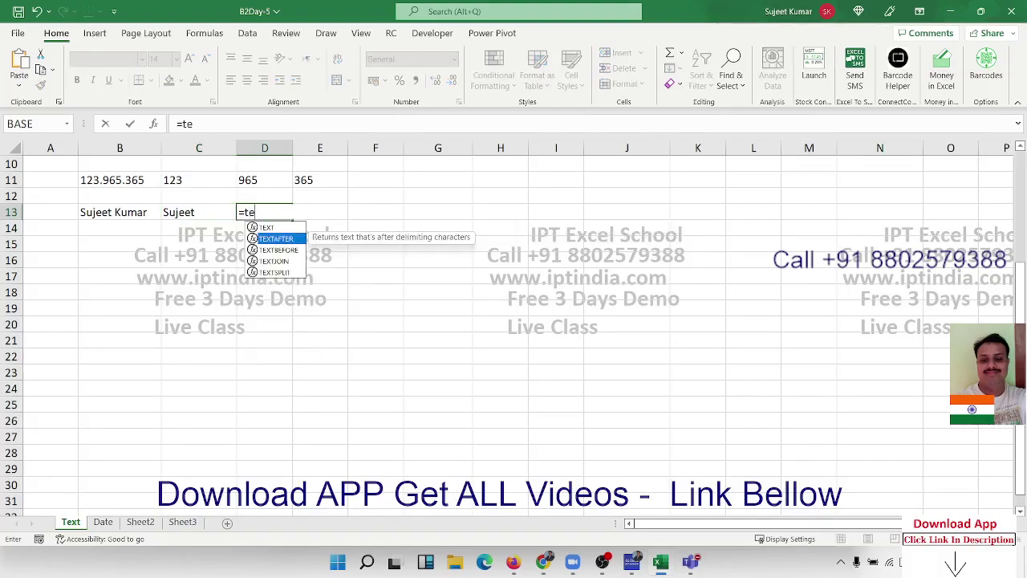
{"action": "key", "text": "Tab"}
{"action": "key", "text": "Left"}
{"action": "key", "text": "Left"}
{"action": "type", "text": ","}
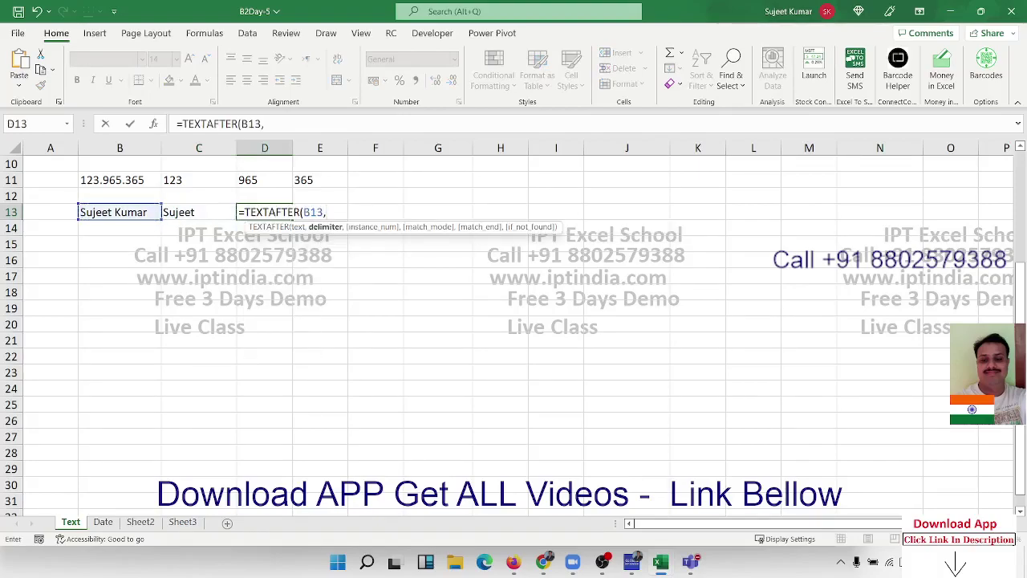
{"action": "type", "text": " \""}
{"action": "key", "text": "Return"}
{"action": "left_click", "coordinate": [199, 212]}
Copy the full name from B13 into B22
{"action": "left_click", "coordinate": [120, 212]}
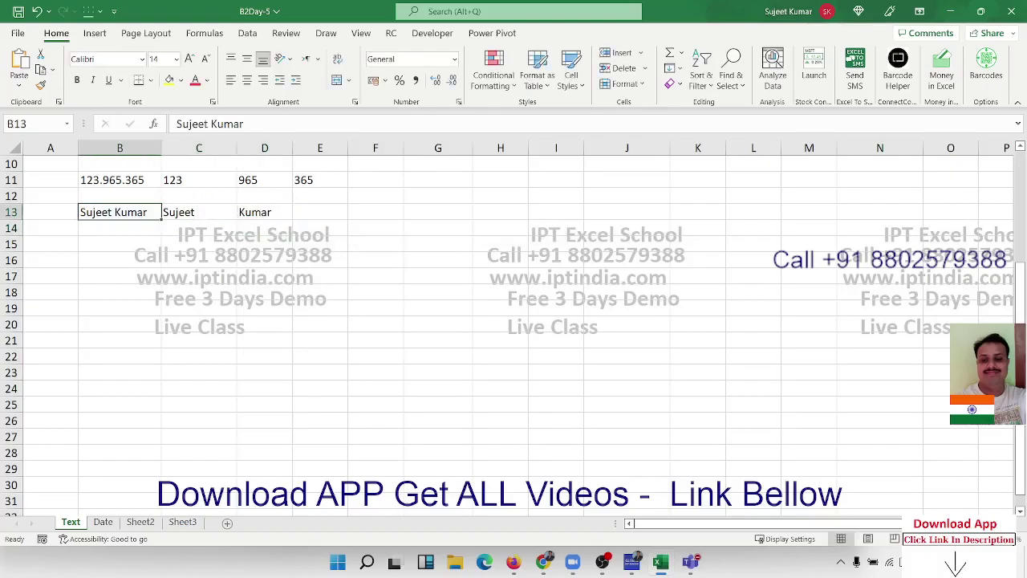
{"action": "key", "text": "ctrl+c"}
{"action": "key", "text": "Down"}
{"action": "key", "text": "Down"}
{"action": "key", "text": "Down"}
{"action": "key", "text": "Down"}
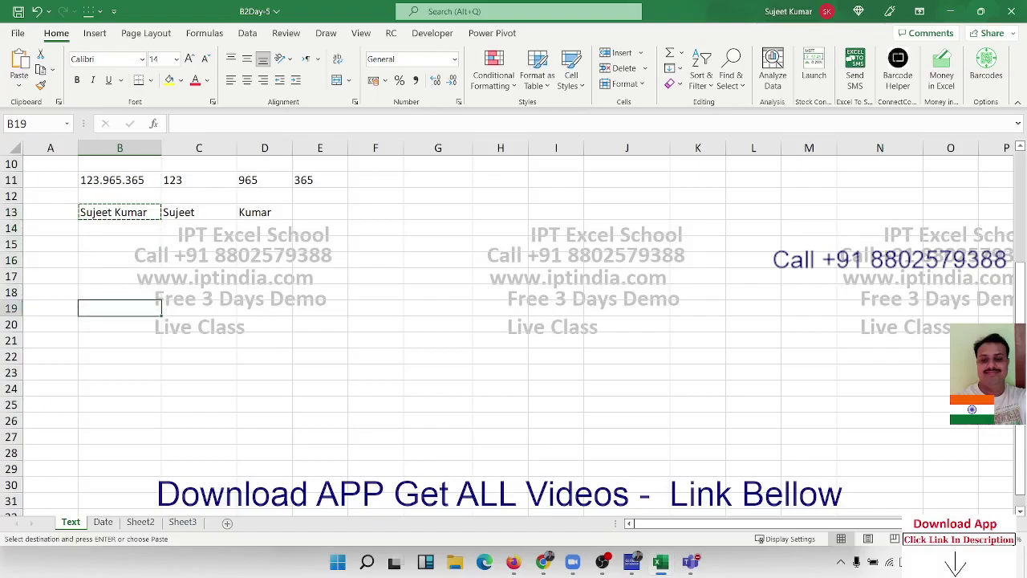
{"action": "key", "text": "Down"}
{"action": "key", "text": "Down"}
{"action": "key", "text": "Up"}
{"action": "key", "text": "Up"}
{"action": "key", "text": "Down"}
{"action": "key", "text": "Down"}
{"action": "key", "text": "Down"}
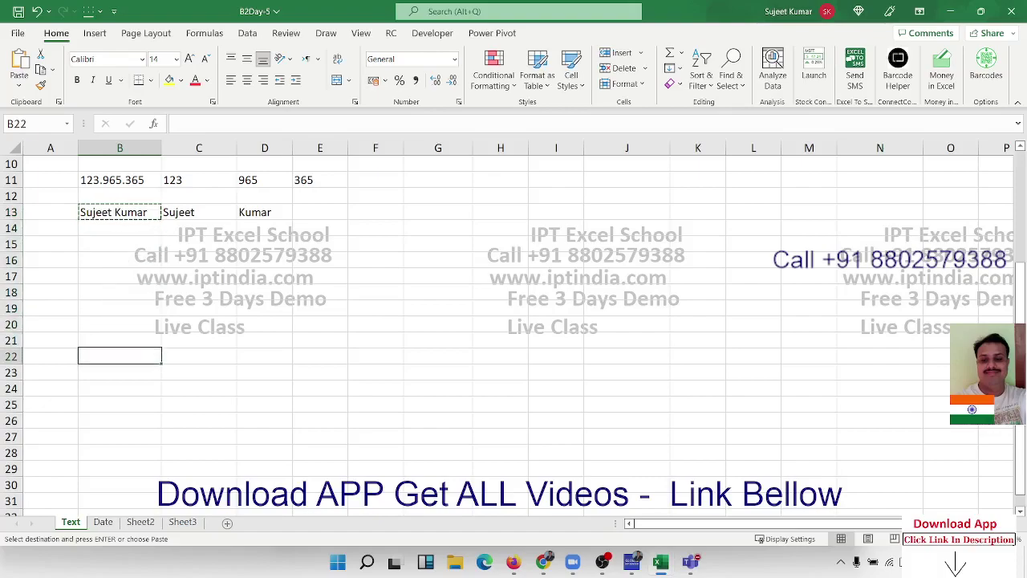
{"action": "key", "text": "ctrl+v"}
{"action": "key", "text": "Escape"}
Enter =FIND(" ",B22,1) in C23, returning the space position 7
{"action": "key", "text": "Right"}
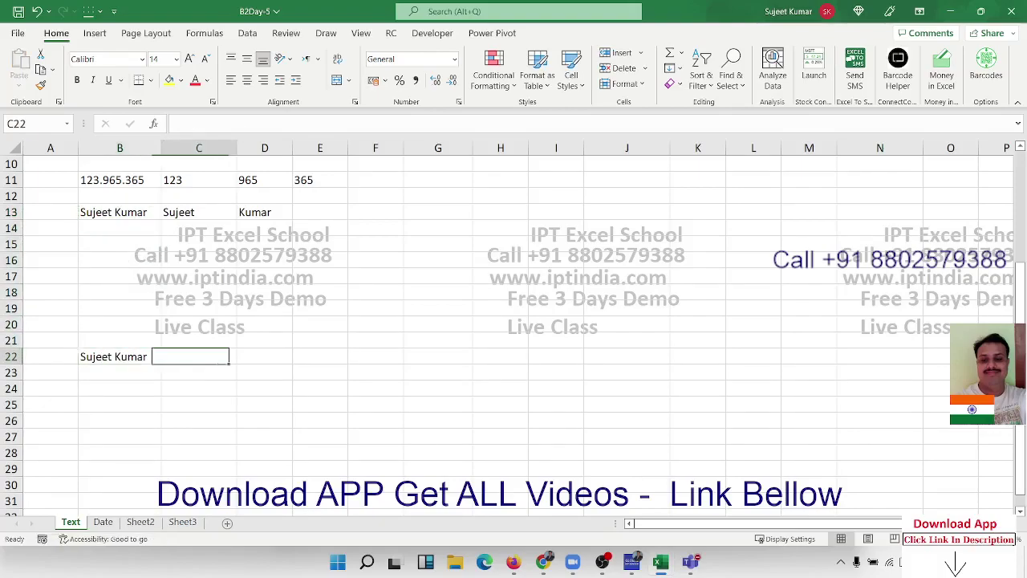
{"action": "key", "text": "Down"}
{"action": "type", "text": "=fin"}
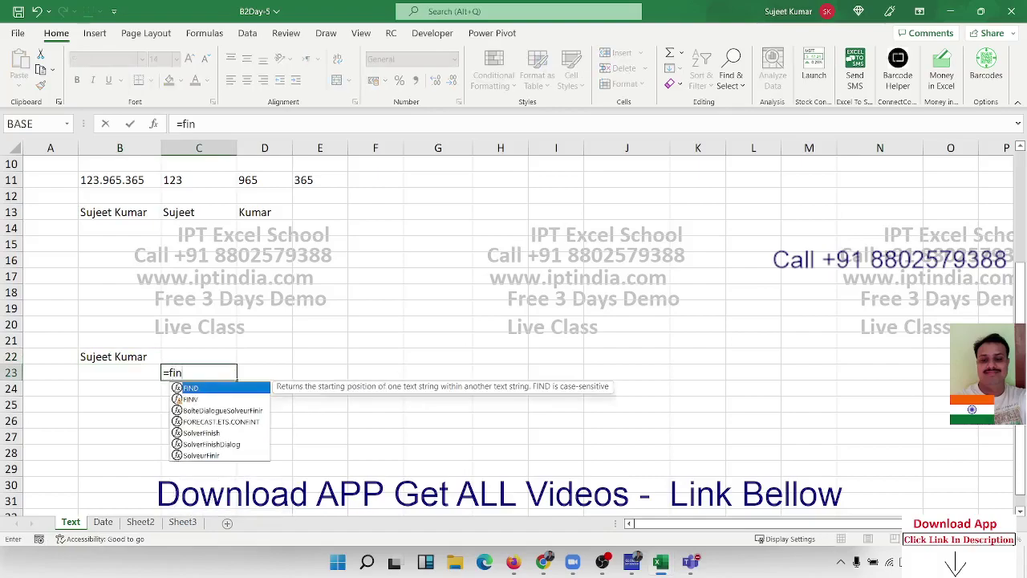
{"action": "key", "text": "Tab"}
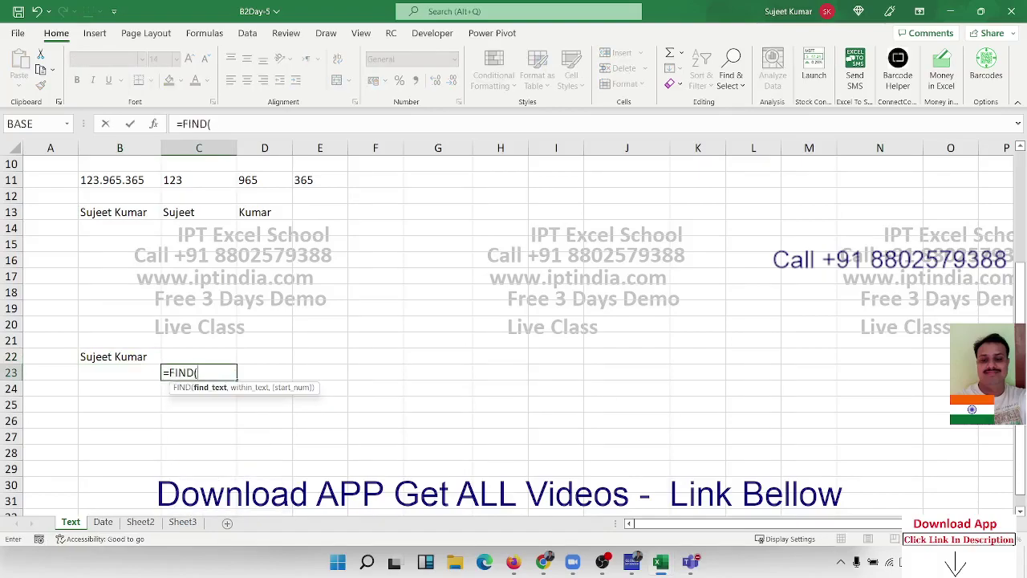
{"action": "type", "text": "\""}
{"action": "type", "text": " \","}
{"action": "left_click", "coordinate": [125, 357]}
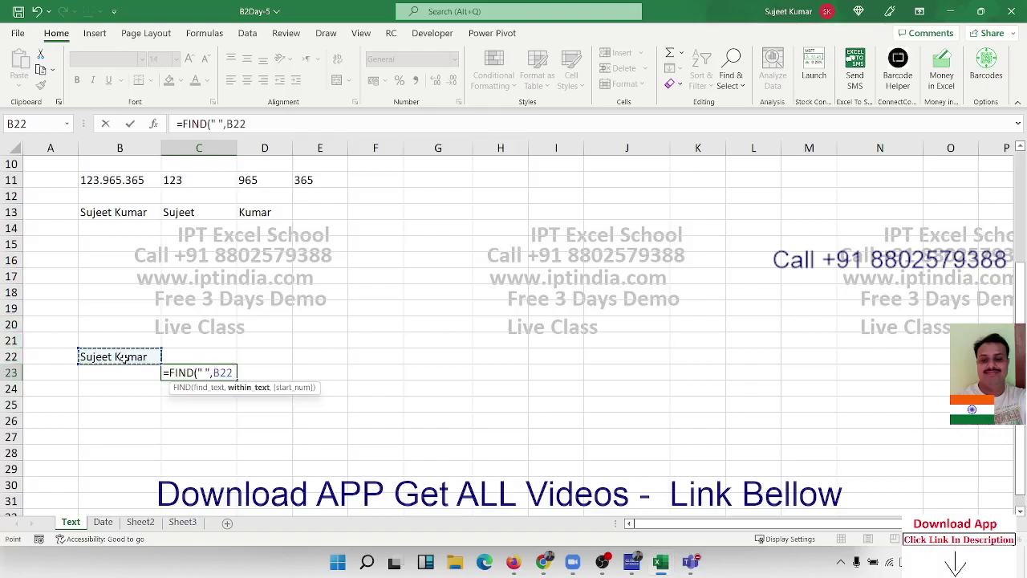
{"action": "type", "text": ","}
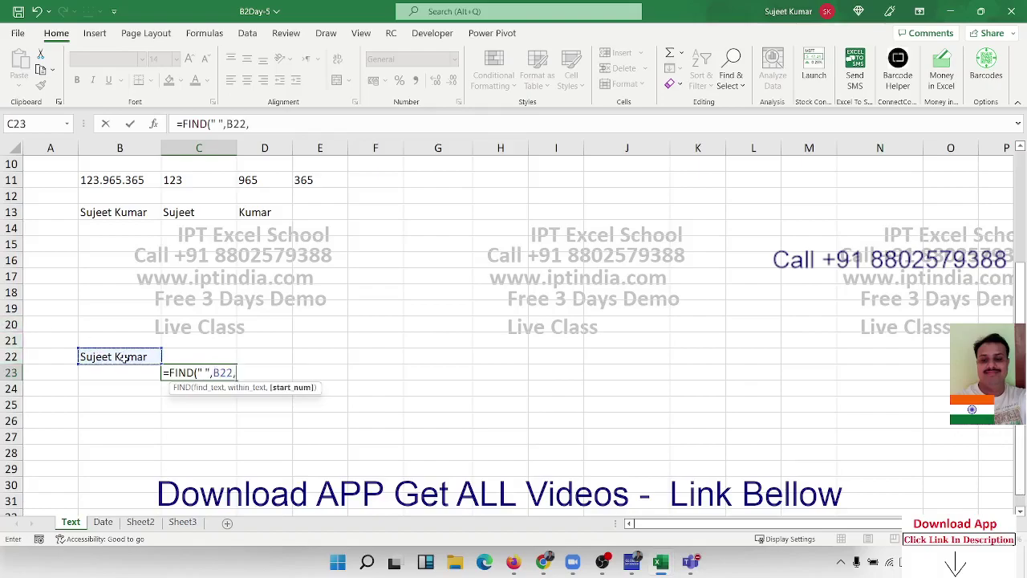
{"action": "type", "text": "1"}
{"action": "key", "text": "Return"}
Begin a LEFT formula in C22 using B22 as text and C23 as length
{"action": "key", "text": "Up"}
{"action": "key", "text": "Up"}
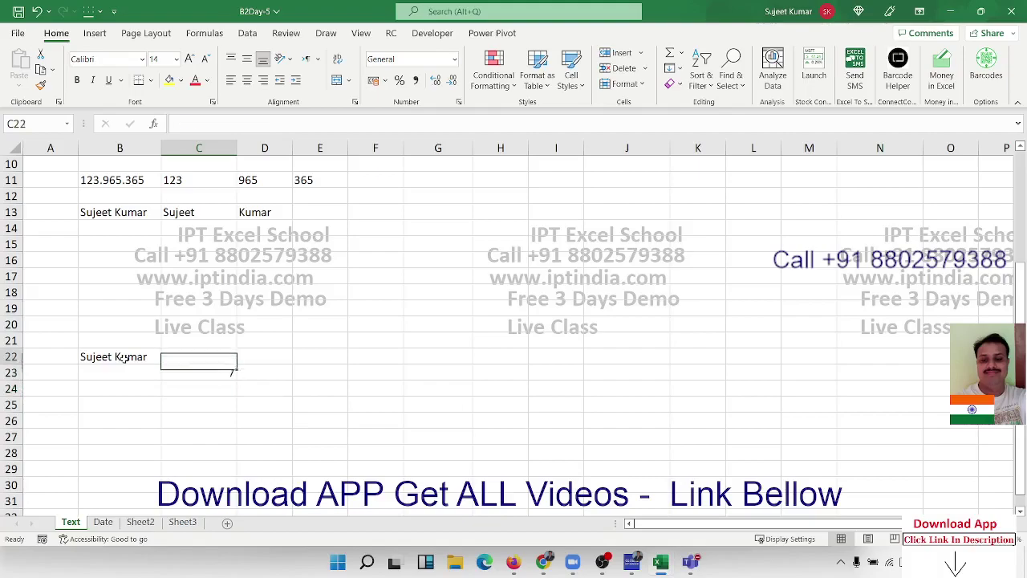
{"action": "type", "text": "=le"}
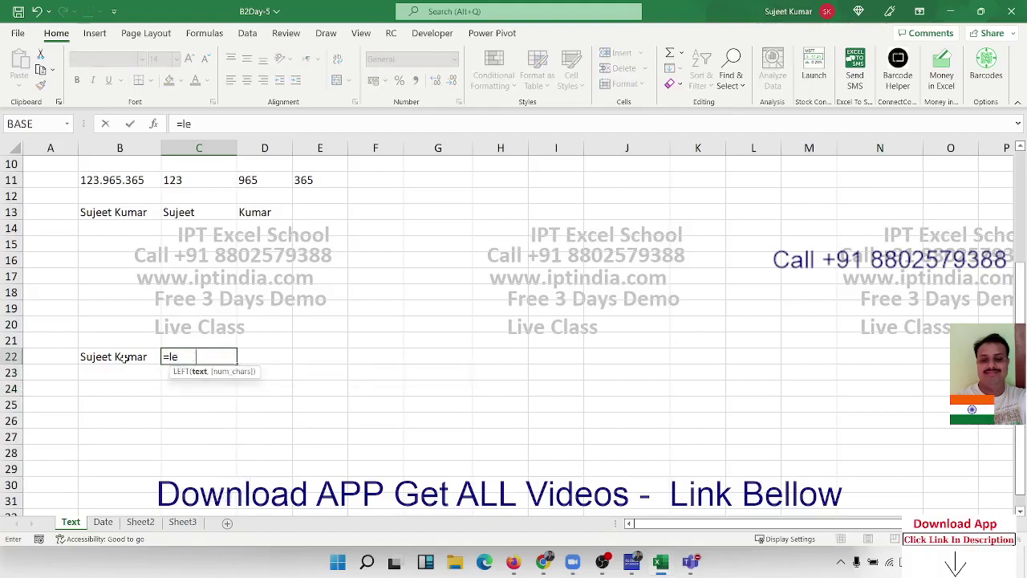
{"action": "key", "text": "Tab"}
{"action": "left_click", "coordinate": [122, 358]}
{"action": "type", "text": ","}
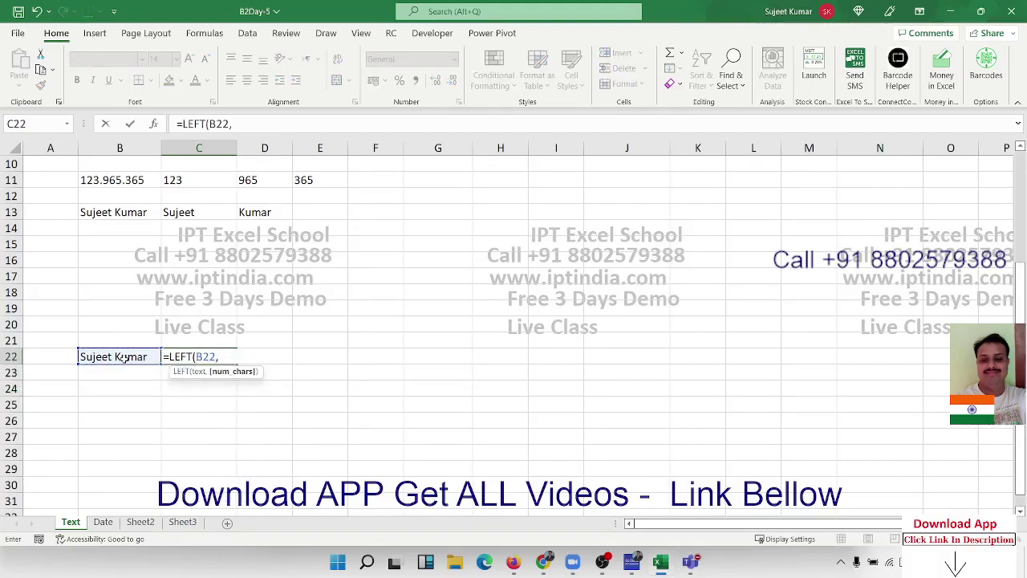
{"action": "key", "text": "Down"}
Admit the lobby guest in the 5th Day Classes Teams meeting, then return to Excel
{"action": "left_click", "coordinate": [643, 566]}
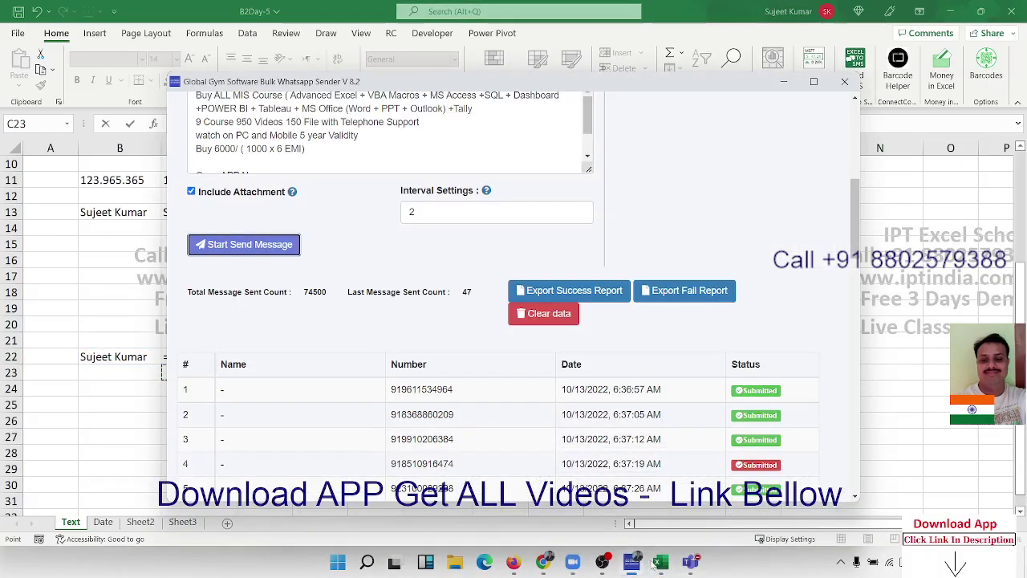
{"action": "left_click", "coordinate": [690, 562]}
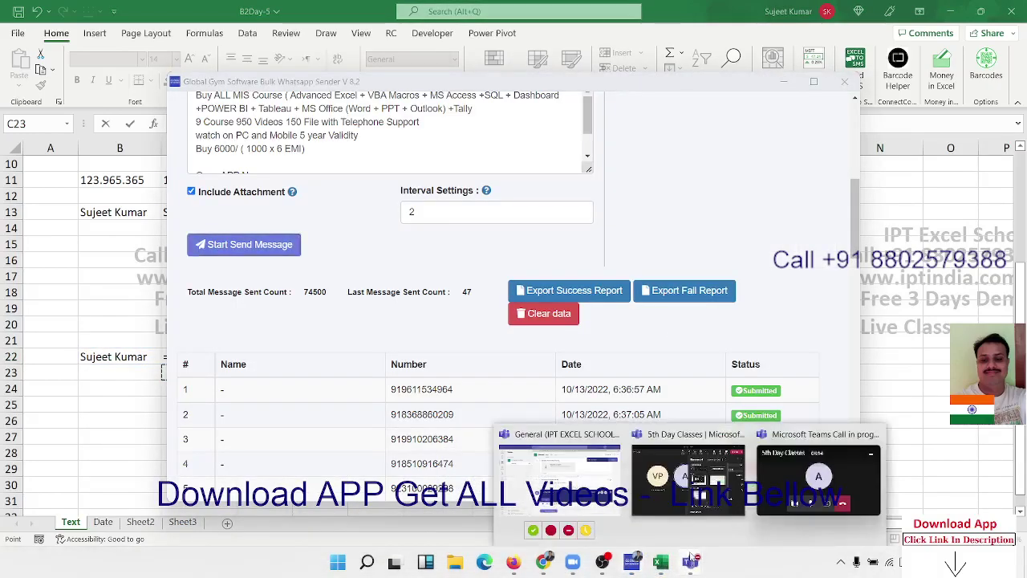
{"action": "left_click", "coordinate": [738, 492]}
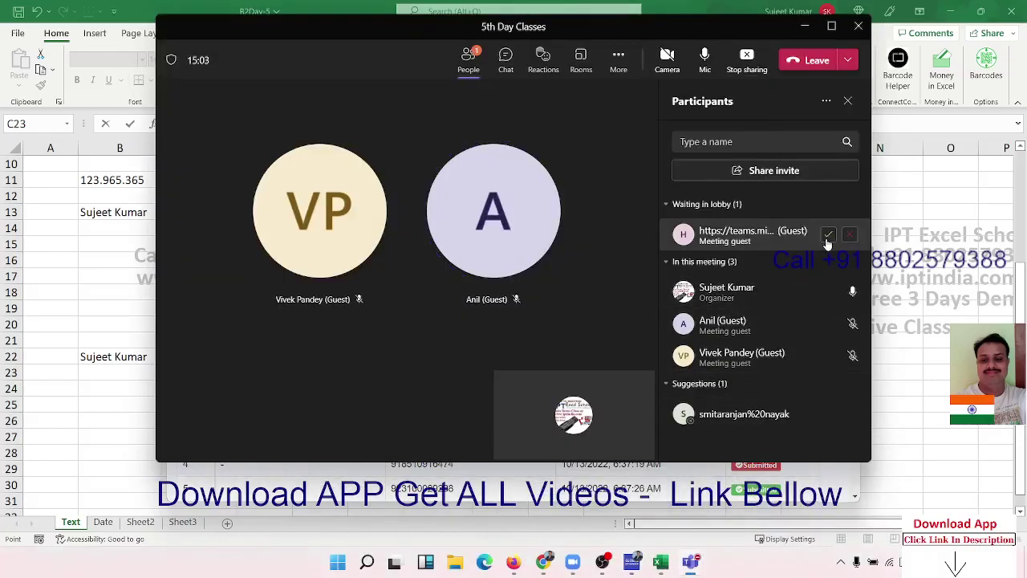
{"action": "left_click", "coordinate": [828, 237]}
{"action": "left_click", "coordinate": [922, 292]}
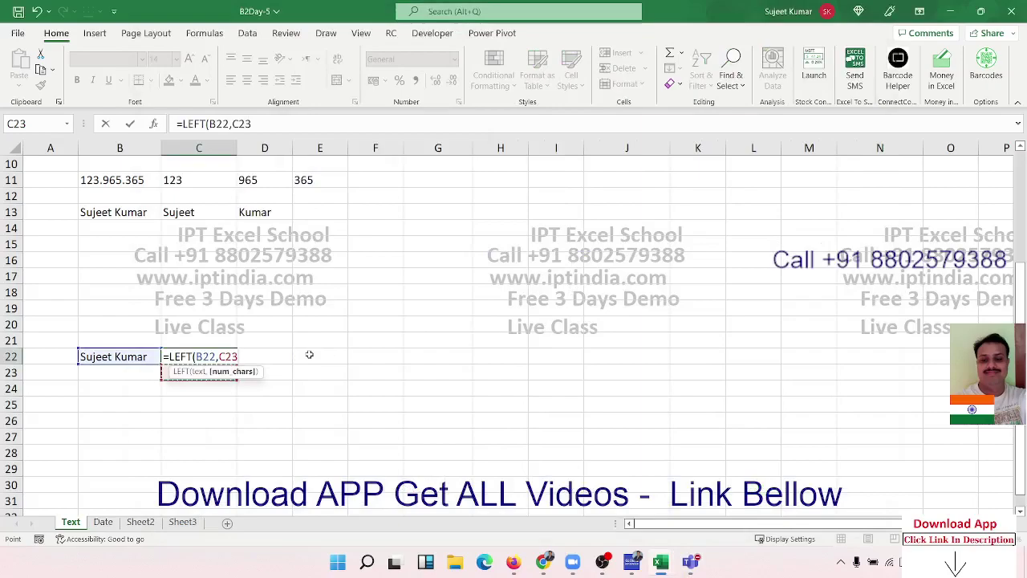
Finish C22 as =LEFT(B22,C23-1) so it returns the first name
{"action": "type", "text": "-1"}
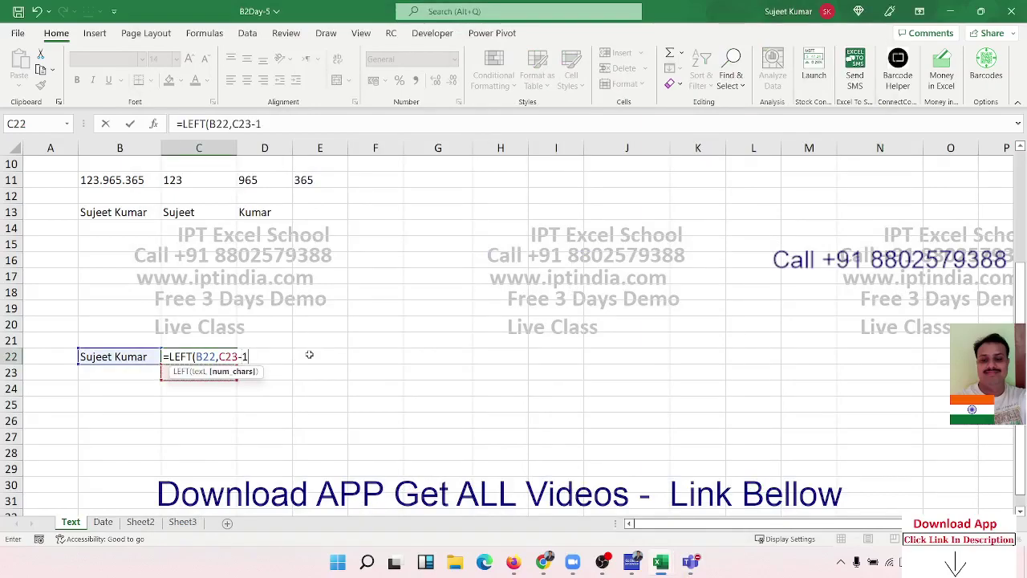
{"action": "key", "text": "Return"}
{"action": "key", "text": "Up"}
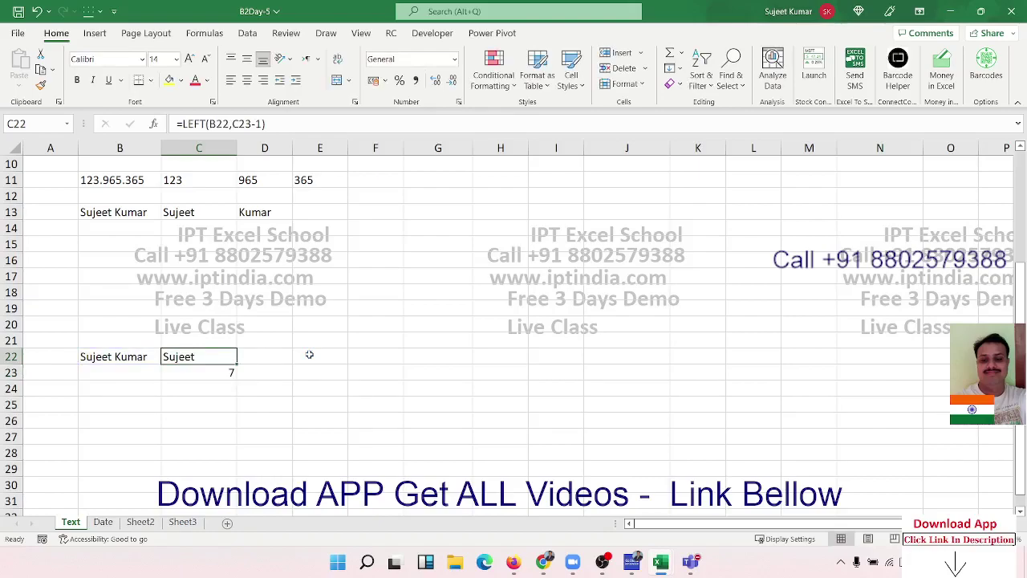
Enter =RIGHT(B22,LEN(B22)-C23) in D22 to return the surname
{"action": "left_click", "coordinate": [287, 356]}
{"action": "type", "text": "=r"}
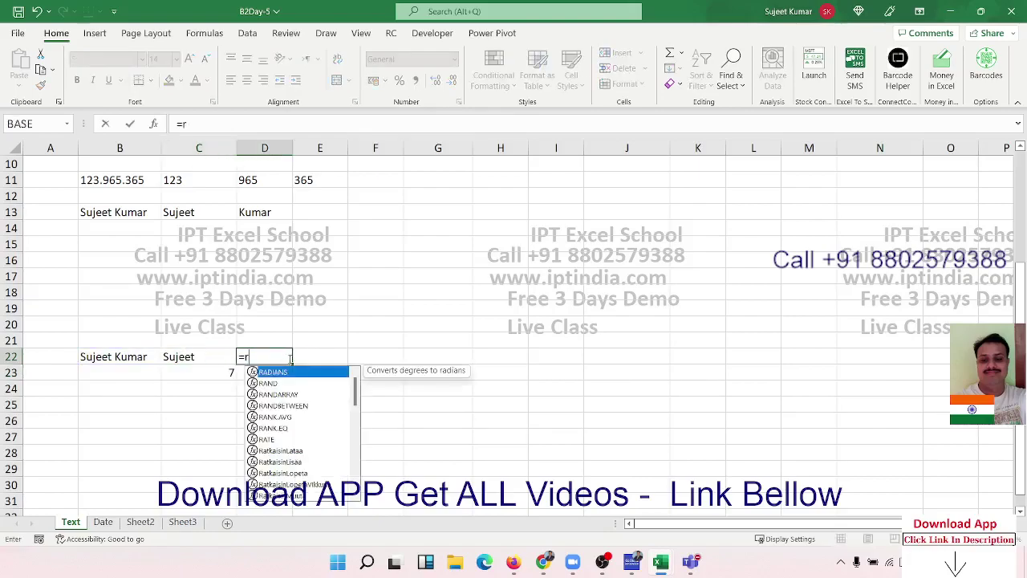
{"action": "type", "text": "i"}
{"action": "key", "text": "Tab"}
{"action": "key", "text": "Left"}
{"action": "key", "text": "Left"}
{"action": "key", "text": "Left"}
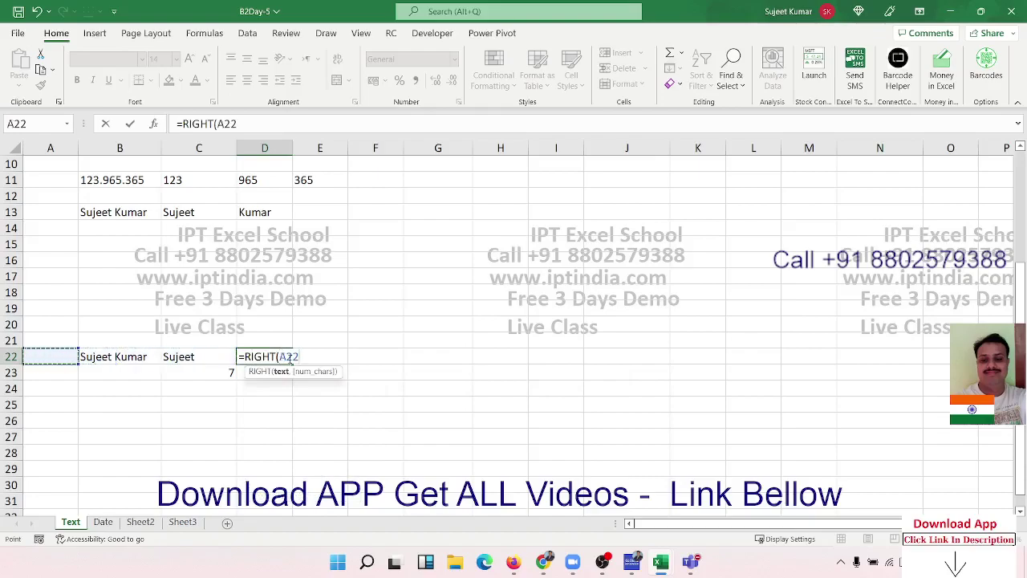
{"action": "key", "text": "Right"}
{"action": "type", "text": ","}
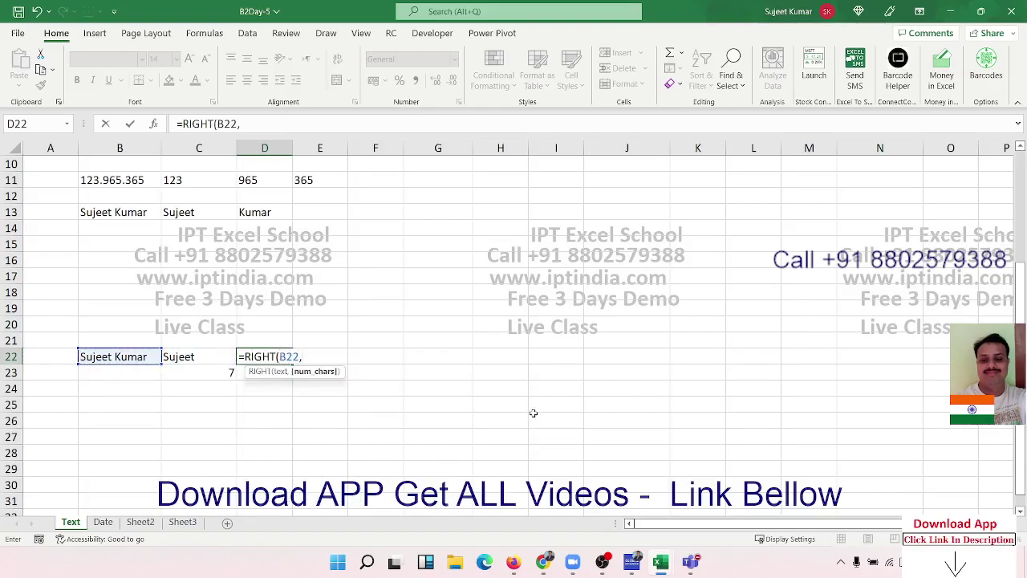
{"action": "type", "text": "len"}
{"action": "key", "text": "Tab"}
{"action": "key", "text": "Left"}
{"action": "key", "text": "Left"}
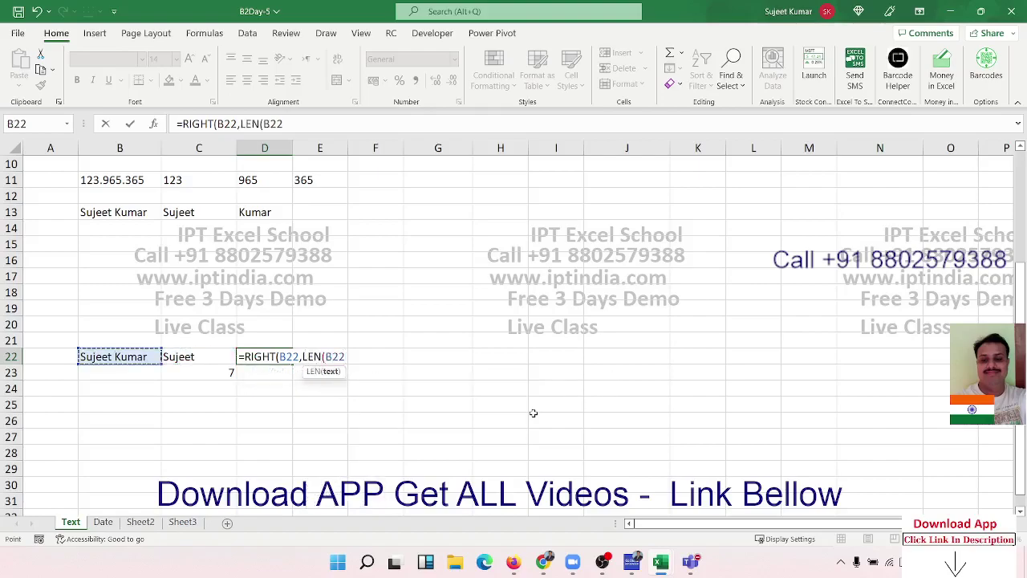
{"action": "type", "text": ")"}
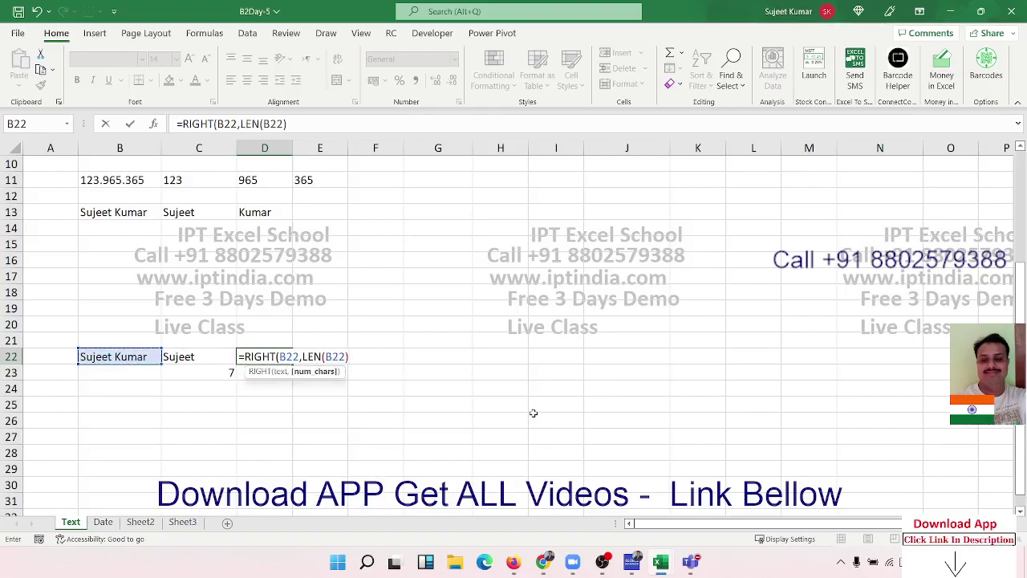
{"action": "type", "text": "-"}
{"action": "left_click", "coordinate": [229, 375]}
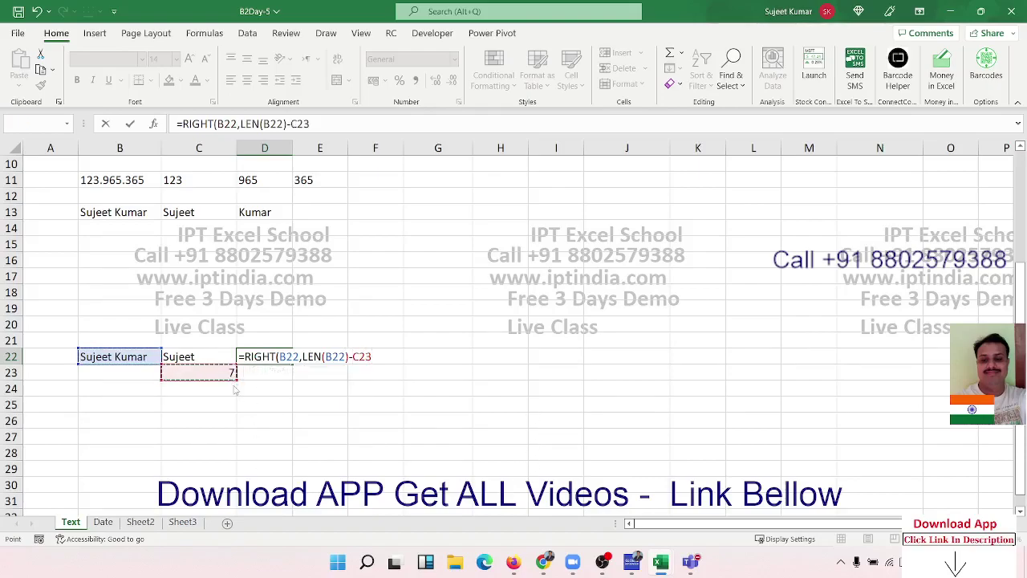
{"action": "key", "text": "Return"}
{"action": "key", "text": "Escape"}
{"action": "key", "text": "Return"}
{"action": "key", "text": "Up"}
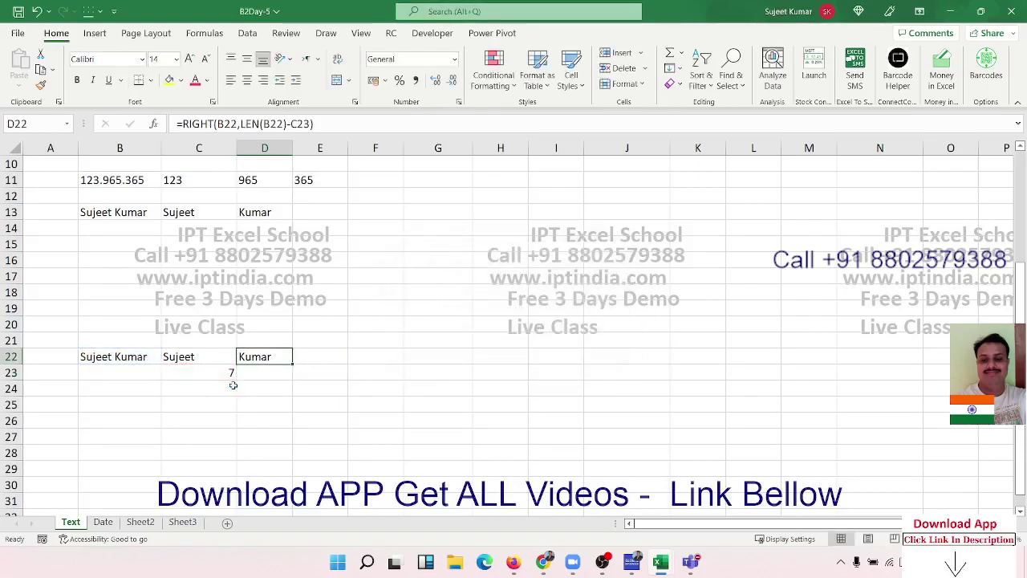
{"action": "key", "text": "Down"}
{"action": "key", "text": "Left"}
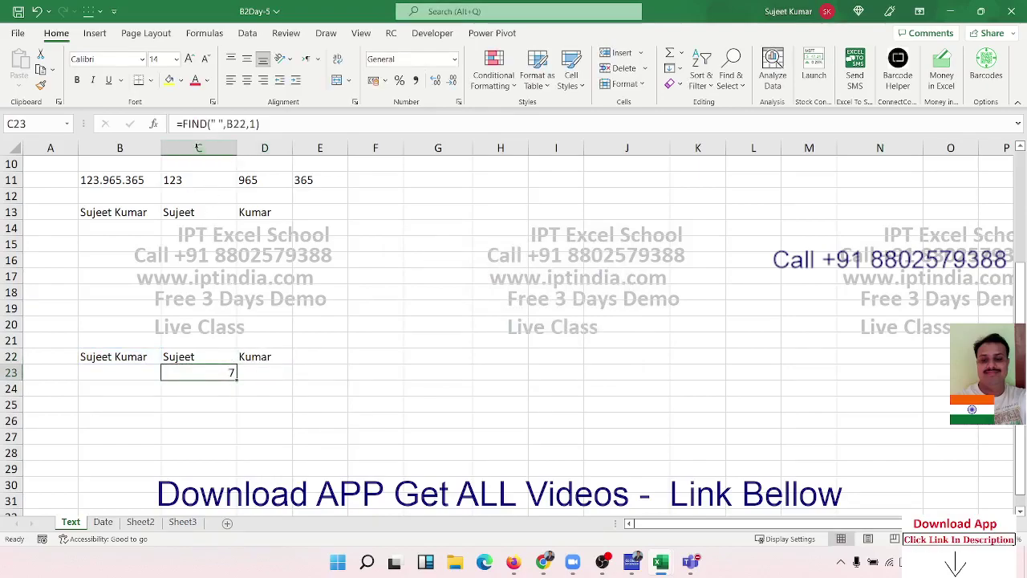
Review the FIND formula in C23 and the LEFT formula in C22 without changes
{"action": "left_click", "coordinate": [182, 124]}
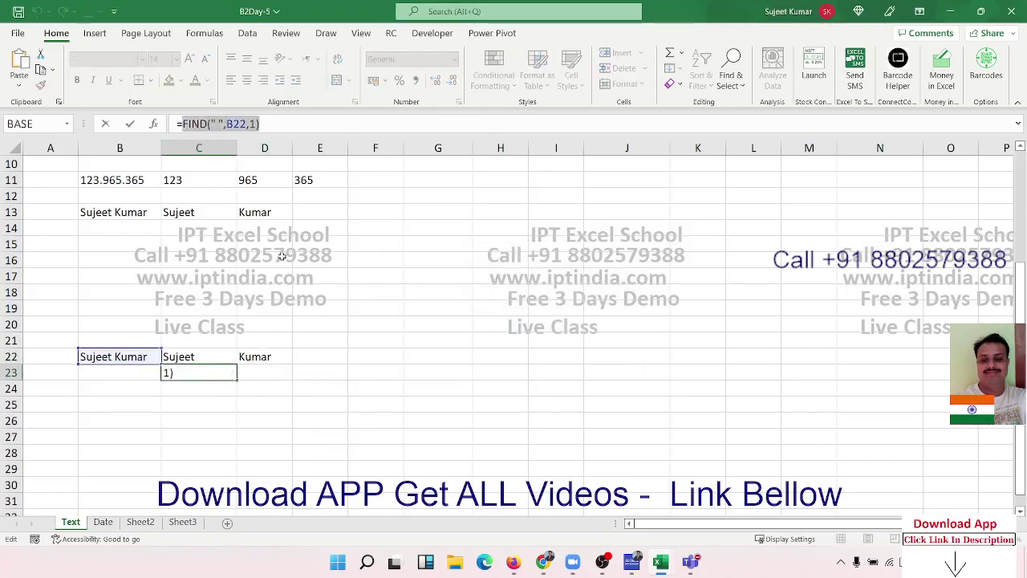
{"action": "key", "text": "Escape"}
{"action": "left_click", "coordinate": [212, 354]}
{"action": "double_click", "coordinate": [213, 354]}
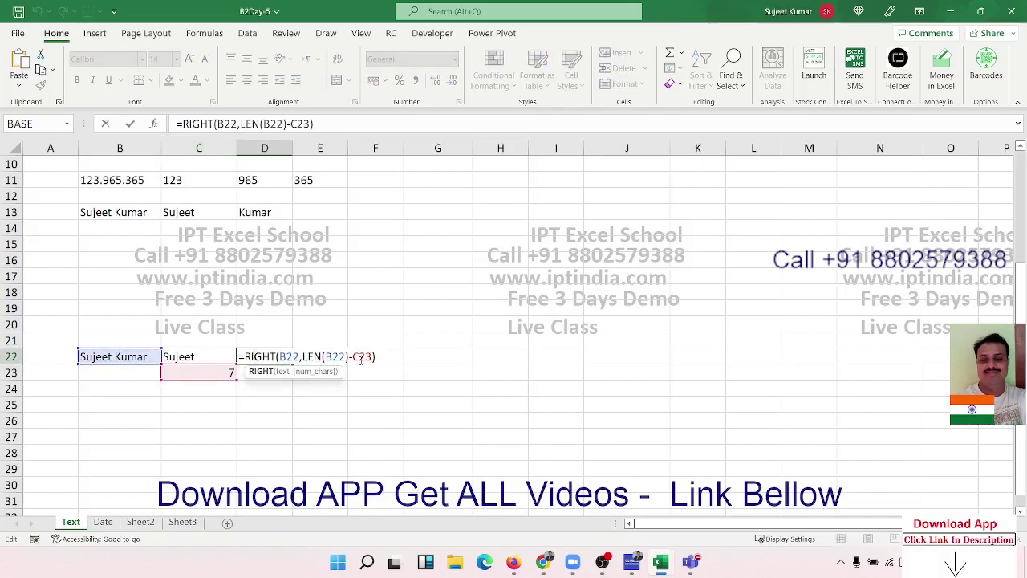
Replace the C23 reference in D22's formula with FIND(" ",B22,1)
{"action": "double_click", "coordinate": [362, 356]}
{"action": "type", "text": "FIND(\" \",B22,1)"}
{"action": "key", "text": "Return"}
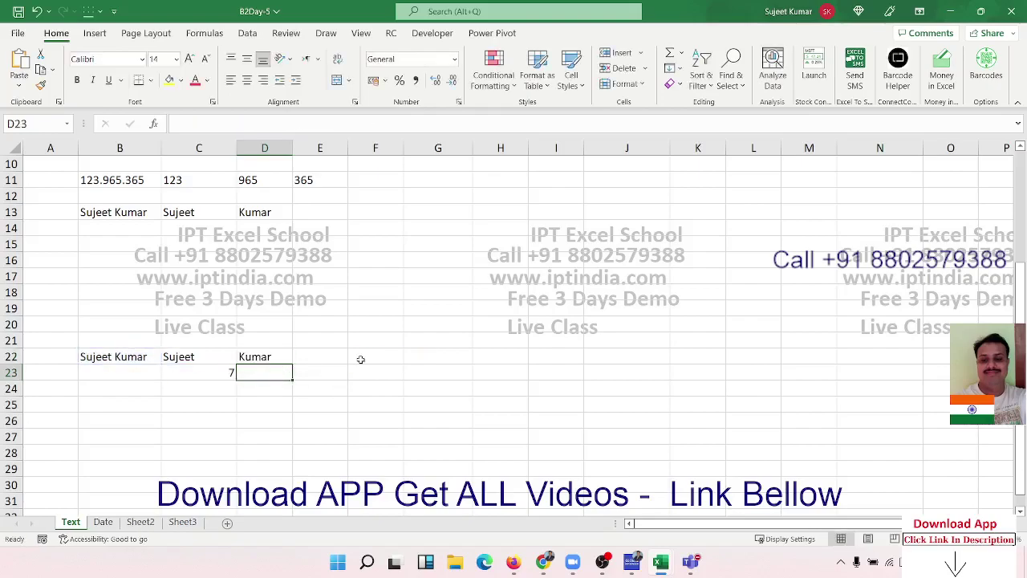
Enter a three-word full name in B25
{"action": "left_click", "coordinate": [219, 373]}
{"action": "left_click", "coordinate": [137, 403]}
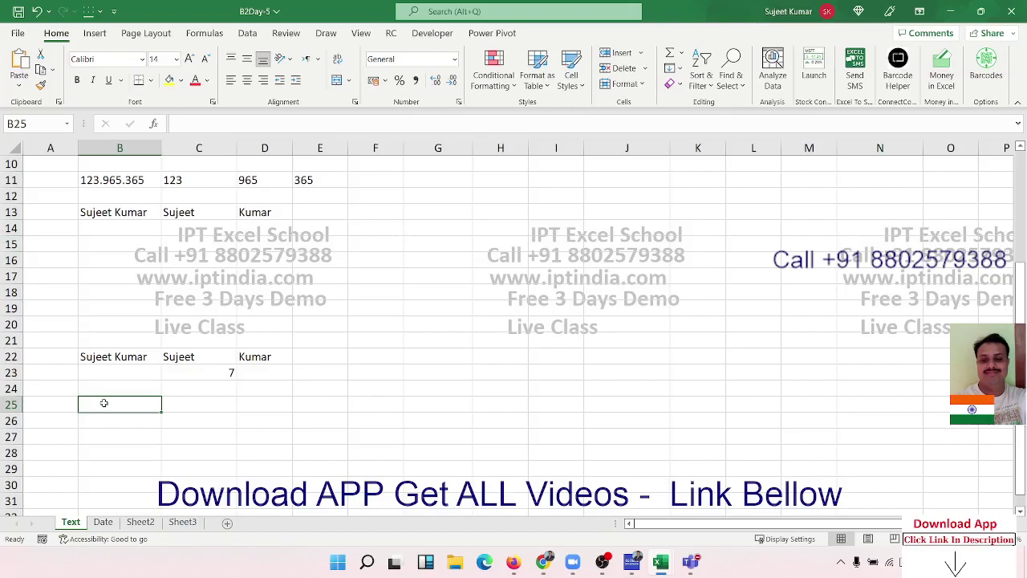
{"action": "type", "text": "Sujeet"}
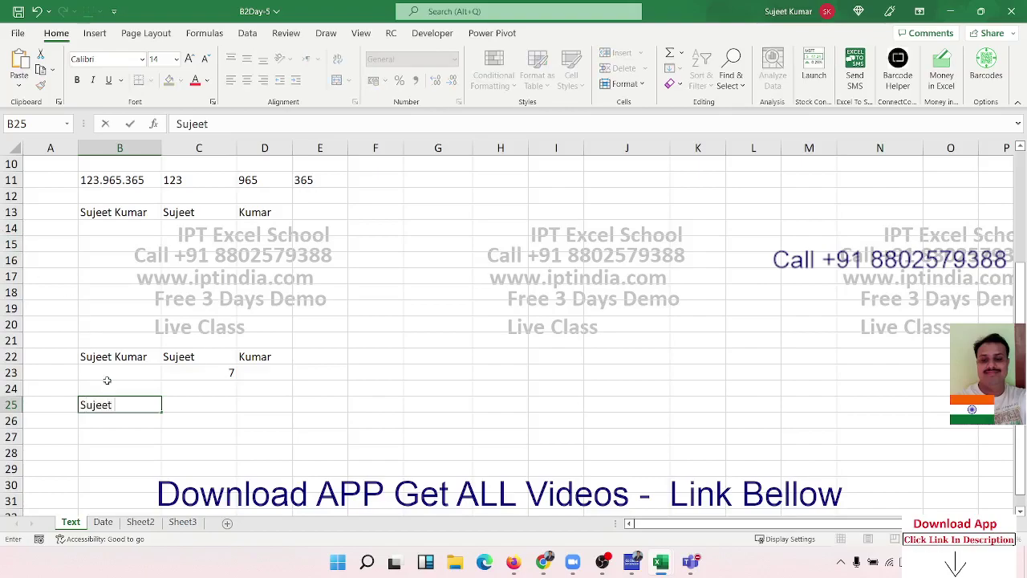
{"action": "type", "text": " Kumar S"}
{"action": "type", "text": "ingh"}
{"action": "key", "text": "Return"}
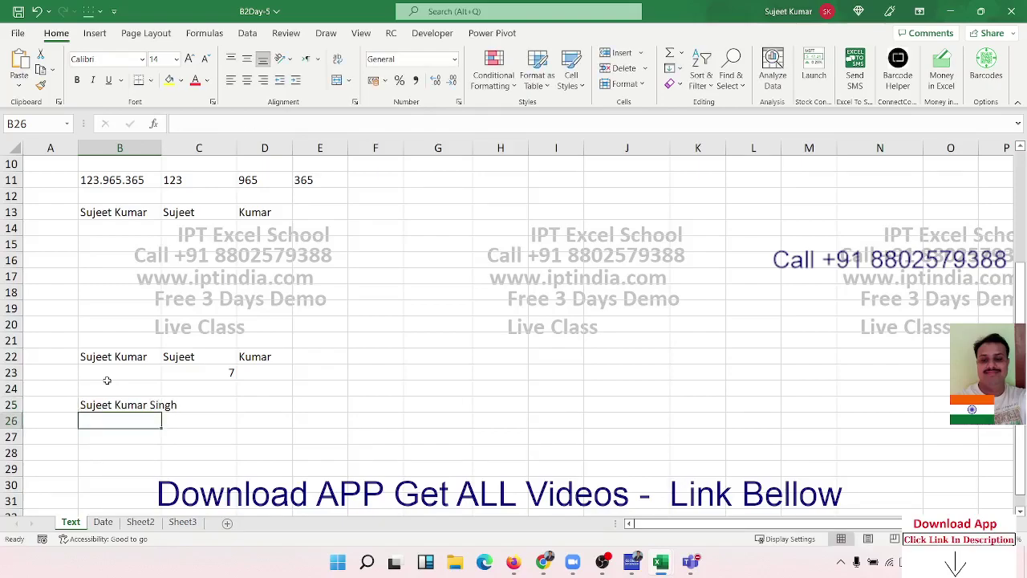
Enter =TEXTSPLIT(B25," ") in D25 so the three words spill across D25:F25
{"action": "key", "text": "Right"}
{"action": "key", "text": "Right"}
{"action": "key", "text": "Up"}
{"action": "type", "text": "="}
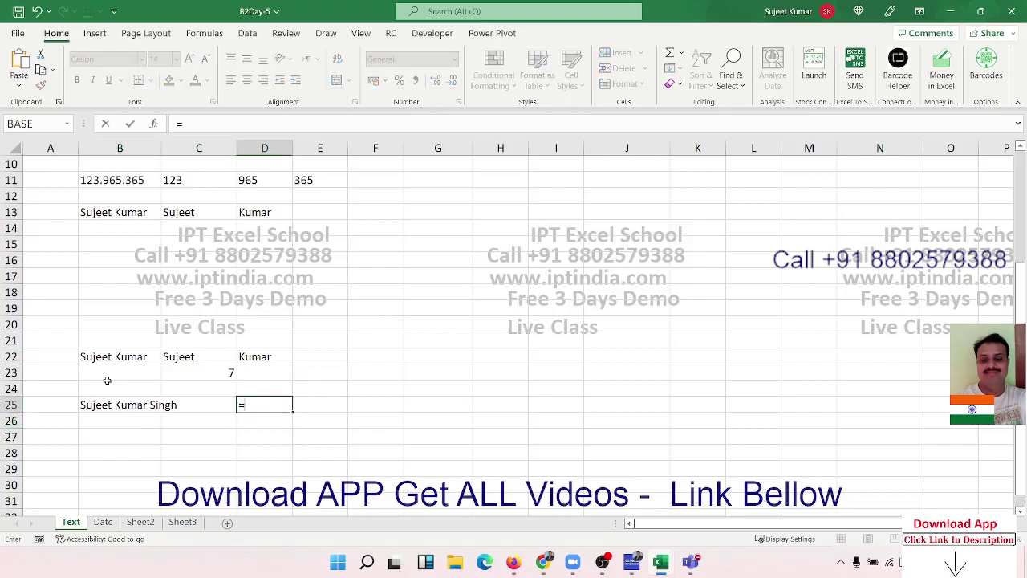
{"action": "type", "text": "le"}
{"action": "key", "text": "BackSpace"}
{"action": "key", "text": "BackSpace"}
{"action": "type", "text": "te"}
{"action": "key", "text": "Down"}
{"action": "key", "text": "Down"}
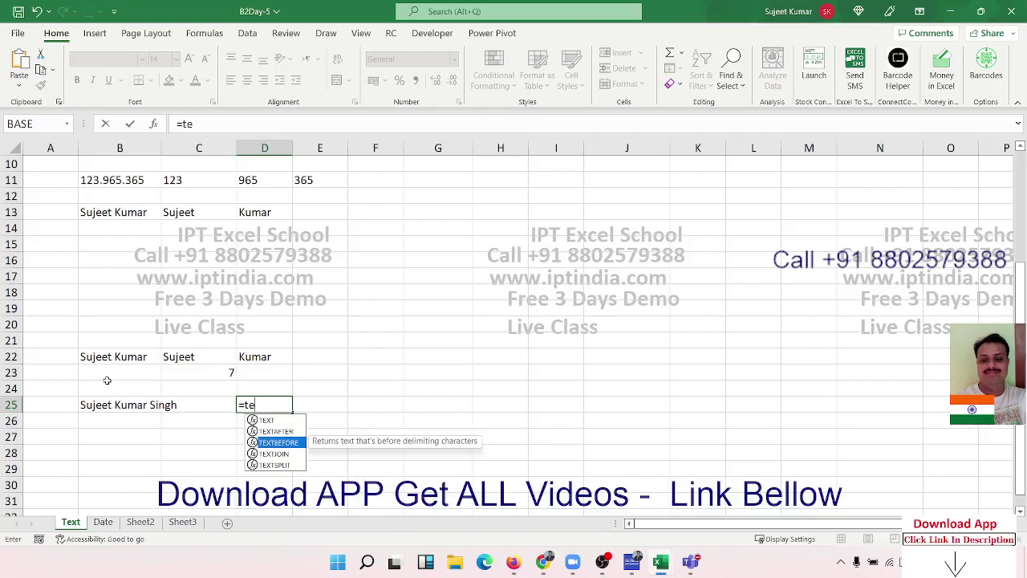
{"action": "key", "text": "Down"}
{"action": "key", "text": "Down"}
{"action": "key", "text": "Tab"}
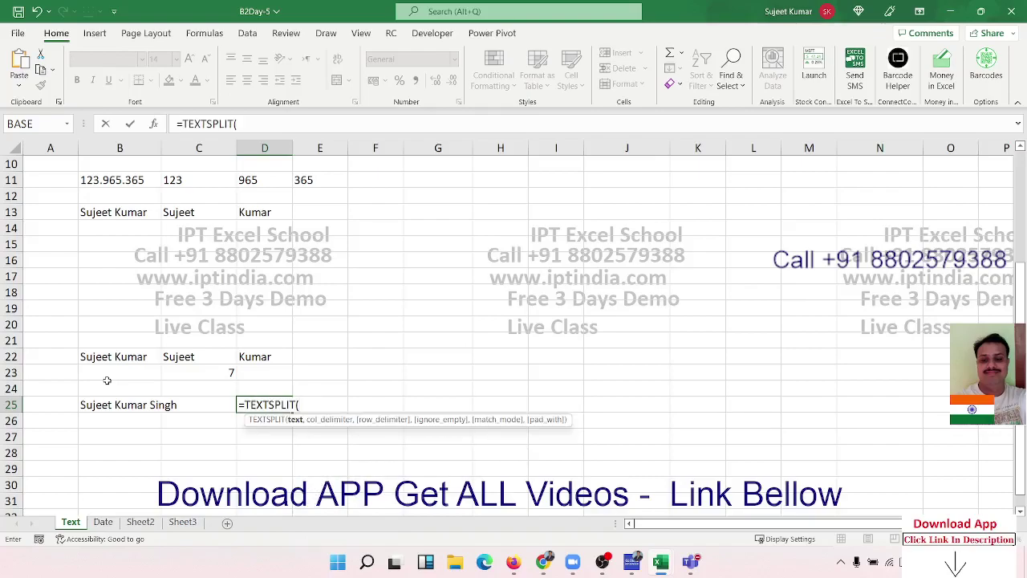
{"action": "key", "text": "Left"}
{"action": "key", "text": "Left"}
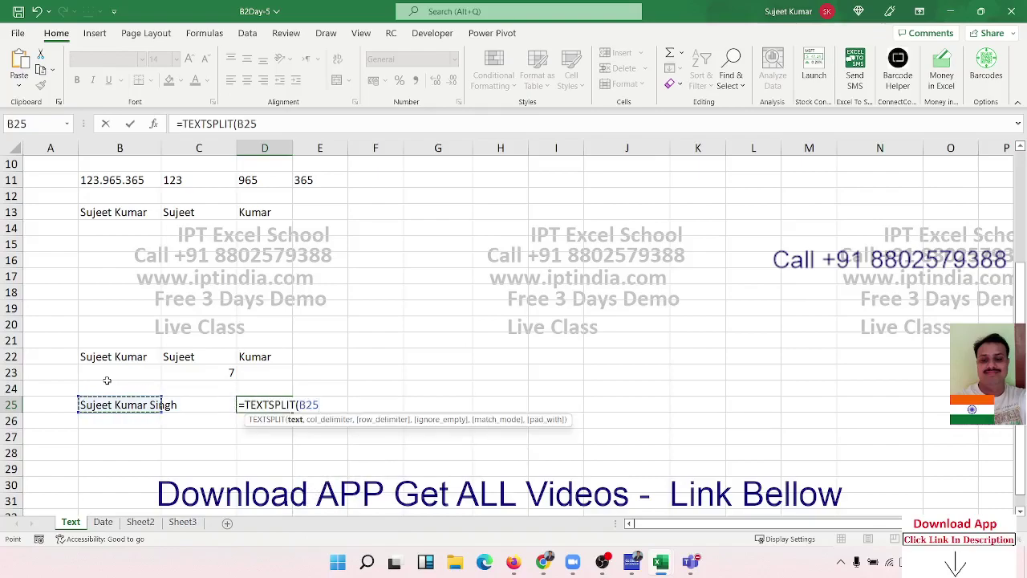
{"action": "type", "text": ",\" \""}
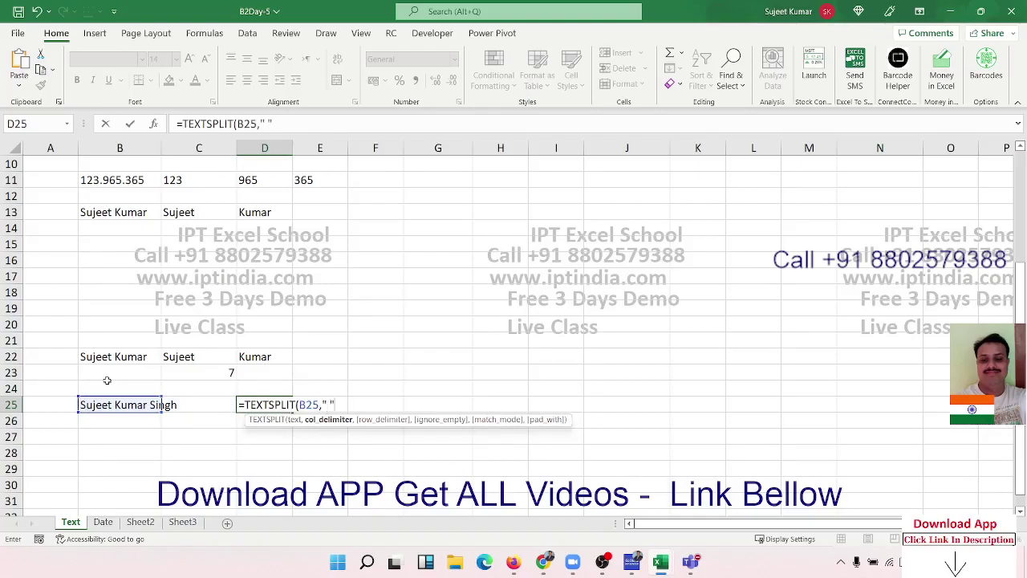
{"action": "key", "text": "Return"}
{"action": "key", "text": "Up"}
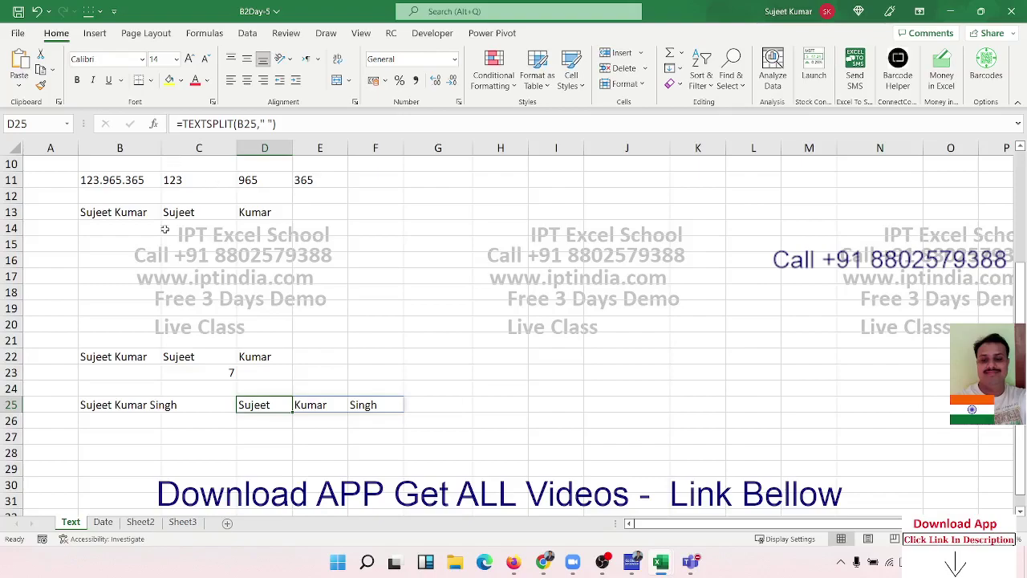
{"action": "left_click", "coordinate": [265, 449]}
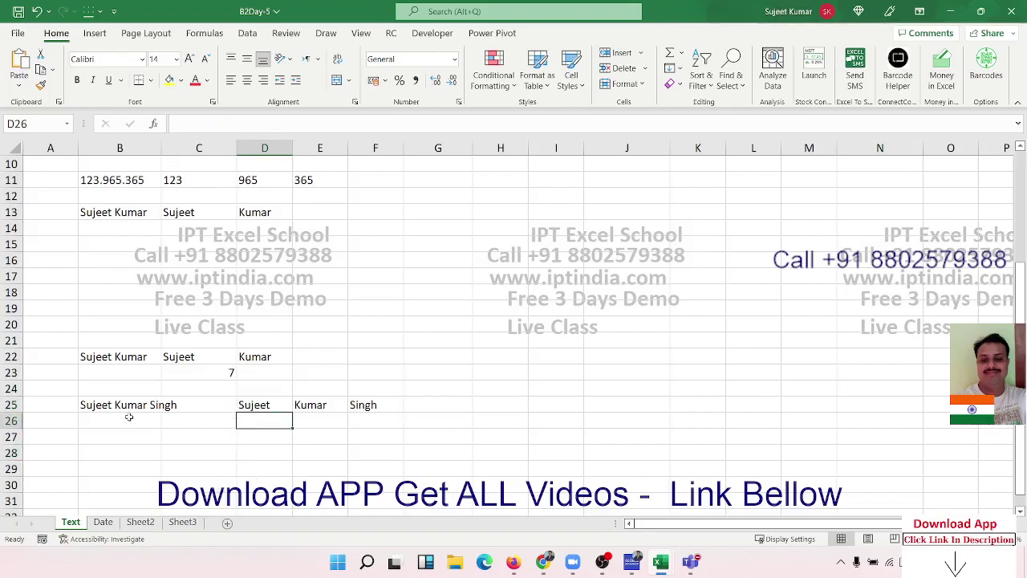
Enter a first name in B27 and a surname in C27
{"action": "left_click", "coordinate": [94, 434]}
{"action": "scroll", "coordinate": [105, 428], "scroll_direction": "down", "scroll_amount": 3}
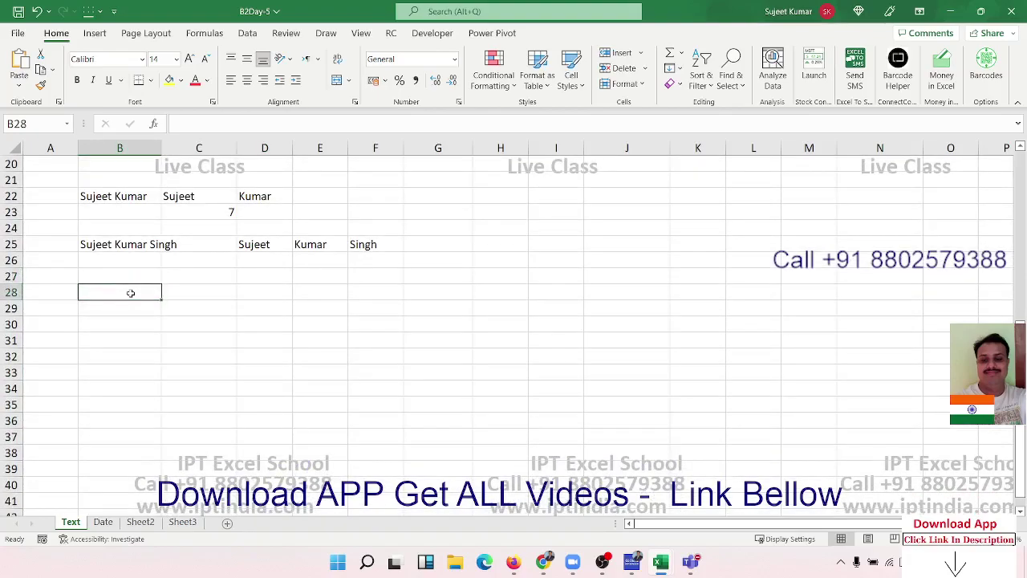
{"action": "type", "text": "Sujee"}
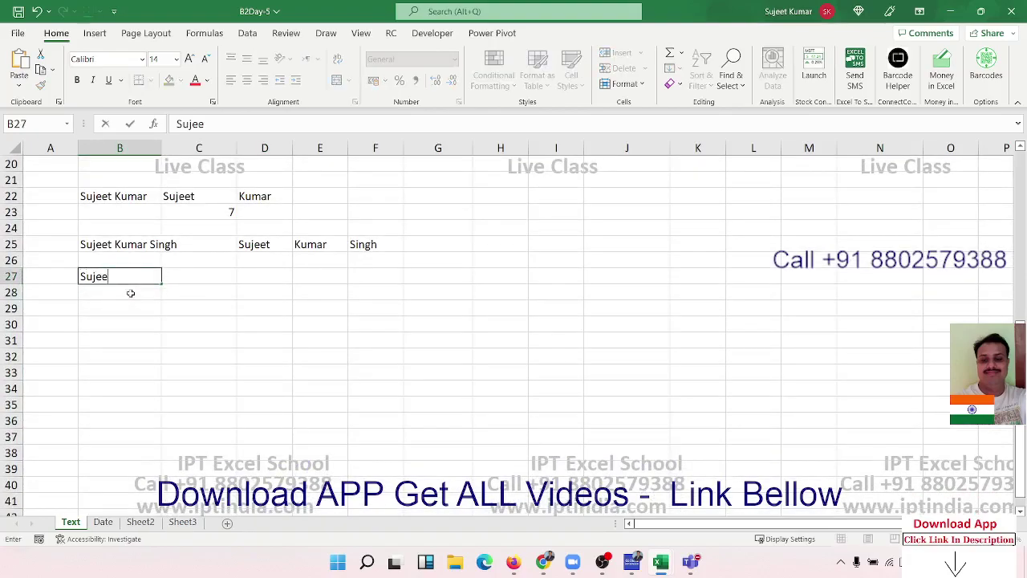
{"action": "type", "text": "t"}
{"action": "key", "text": "Tab"}
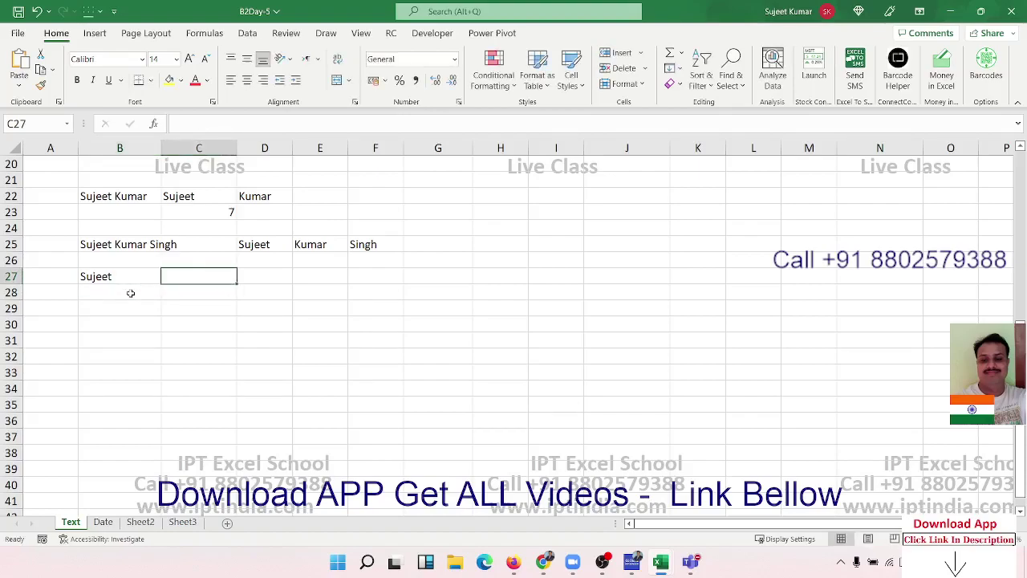
{"action": "type", "text": "Kumar"}
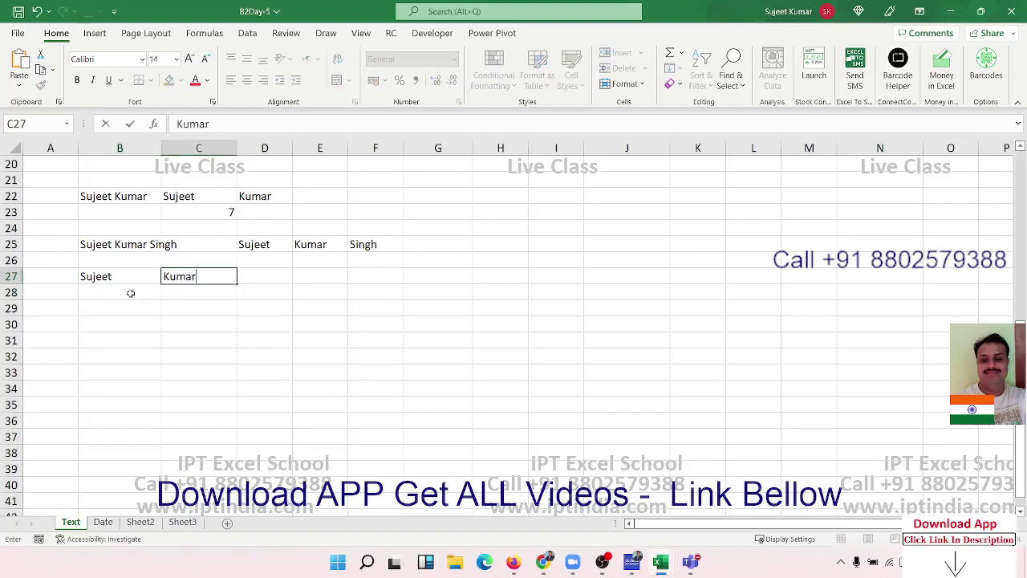
{"action": "key", "text": "Tab"}
Enter =CONCATENATE(B27," ",C27) in D27 to join the names with a space
{"action": "type", "text": "="}
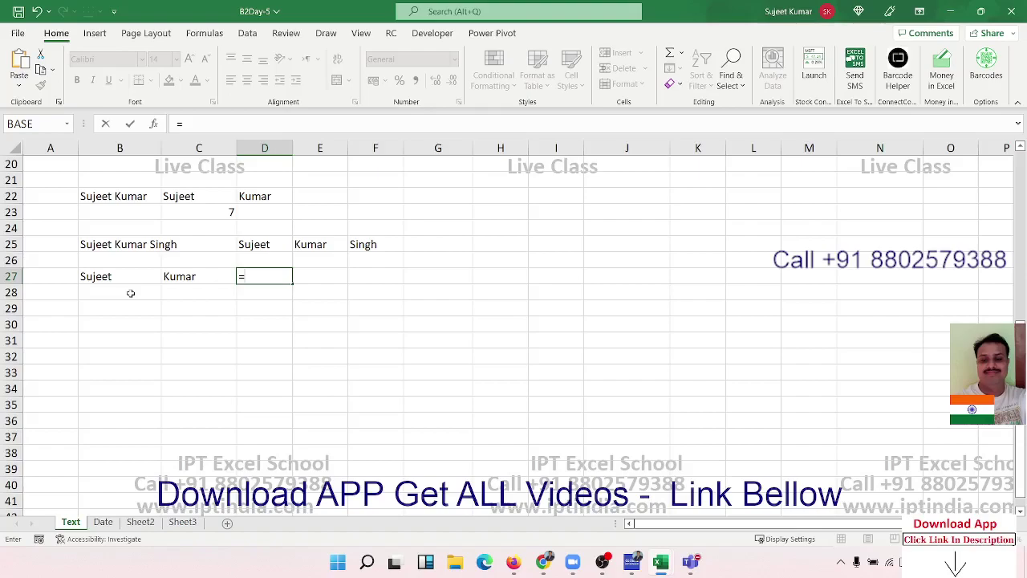
{"action": "type", "text": "c"}
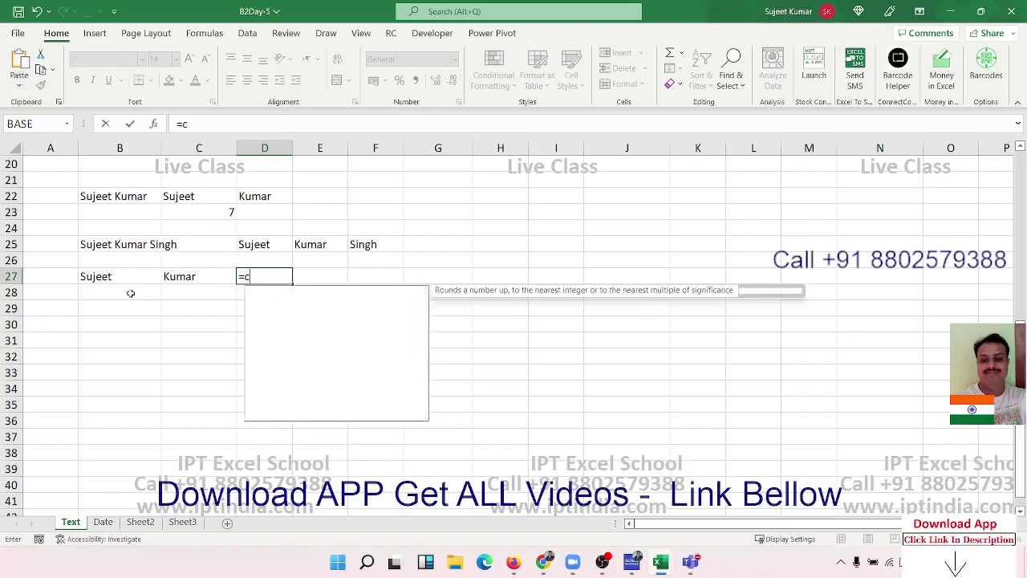
{"action": "type", "text": "on"}
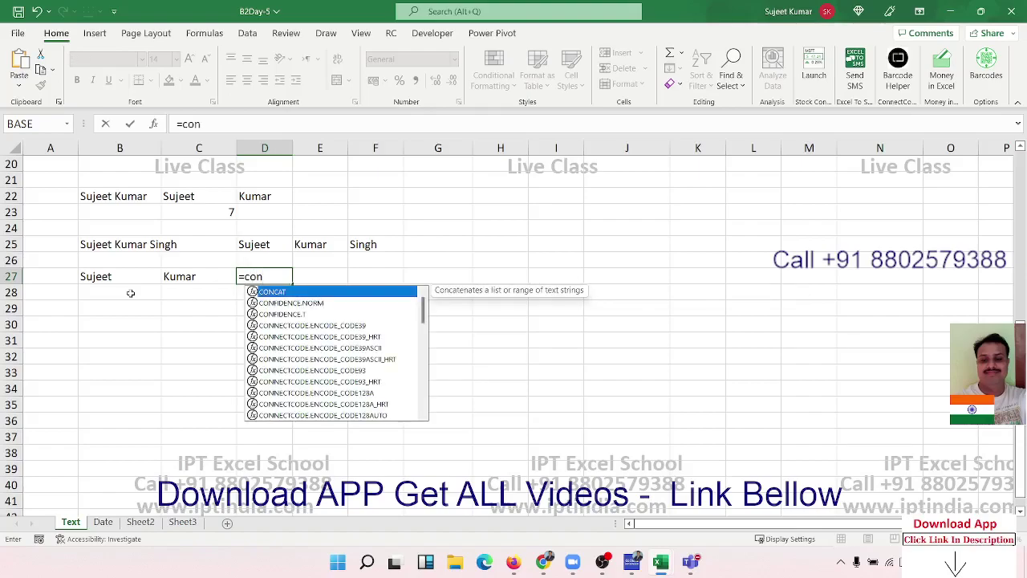
{"action": "type", "text": "c"}
{"action": "key", "text": "Down"}
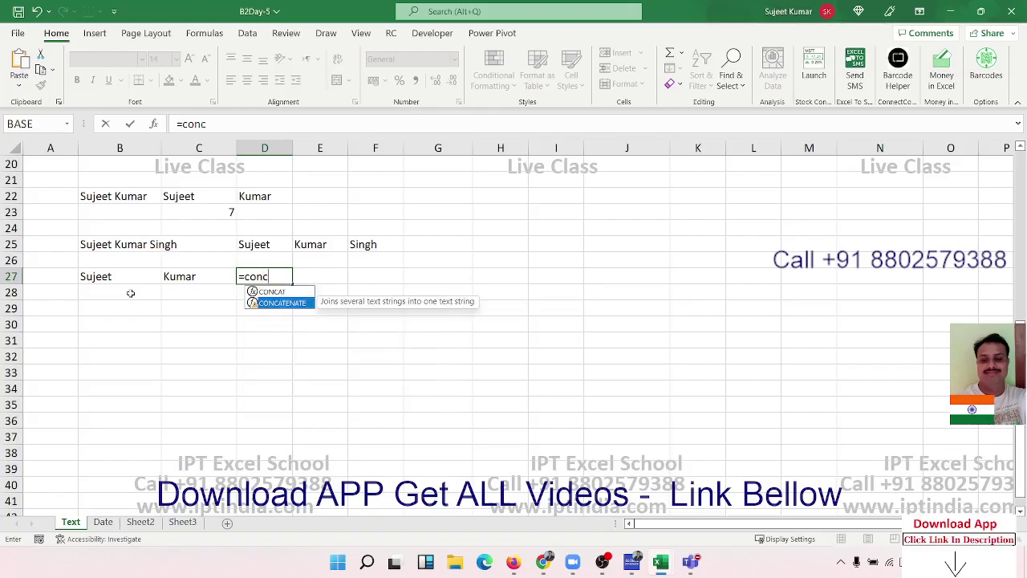
{"action": "key", "text": "Tab"}
{"action": "left_click", "coordinate": [89, 283]}
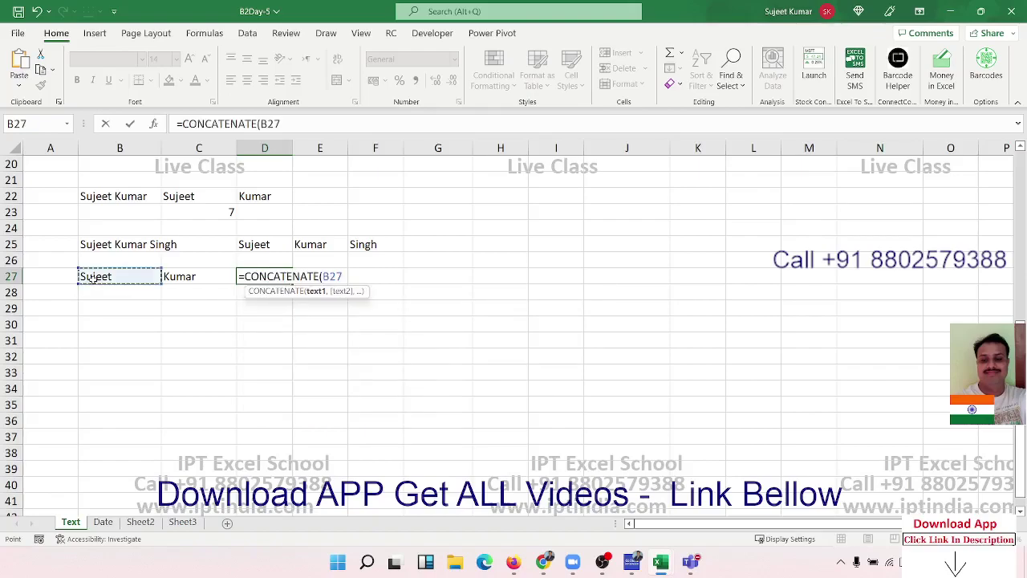
{"action": "type", "text": ",\""}
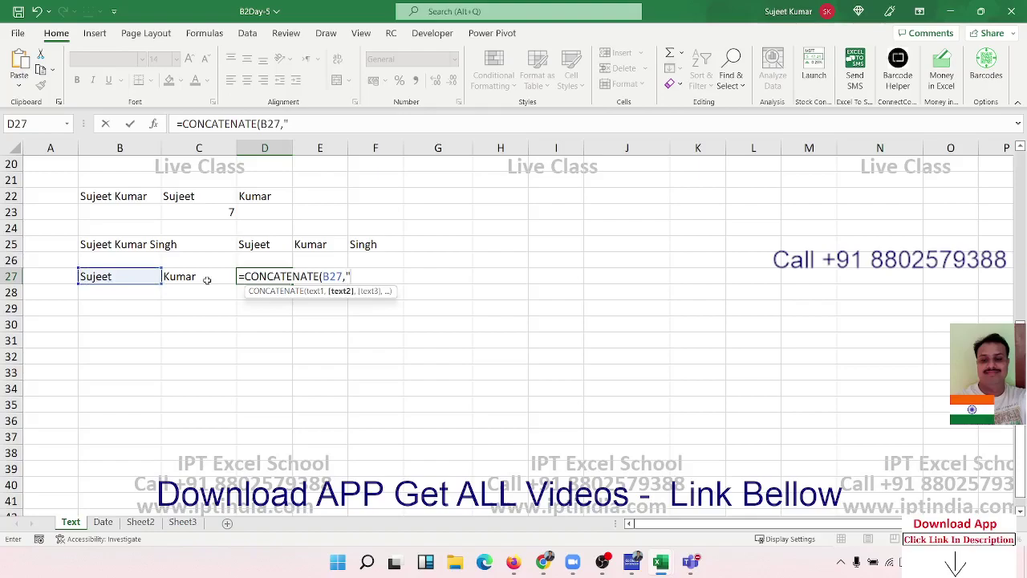
{"action": "type", "text": " \","}
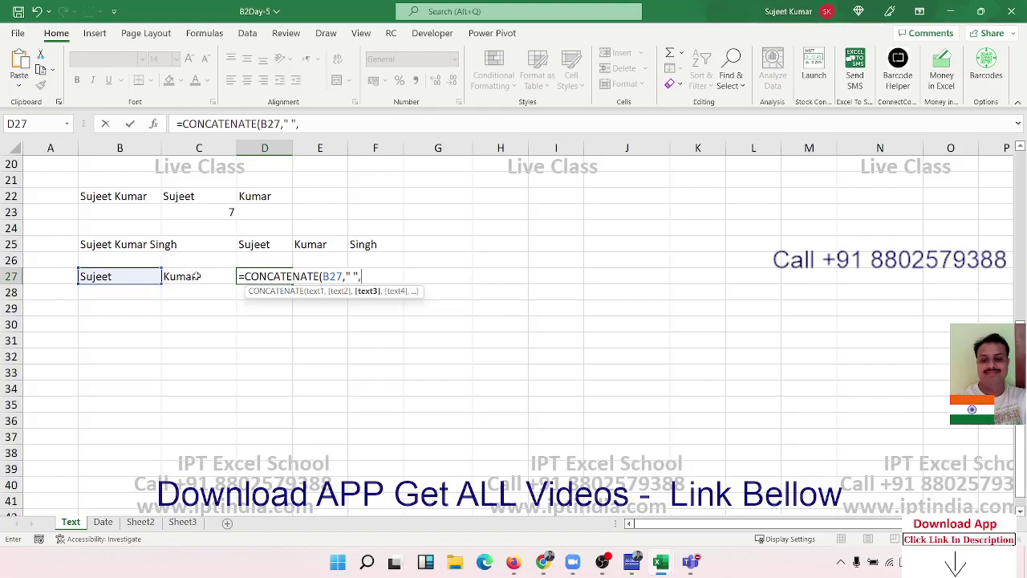
{"action": "left_click", "coordinate": [197, 276]}
{"action": "key", "text": "Return"}
{"action": "key", "text": "Right"}
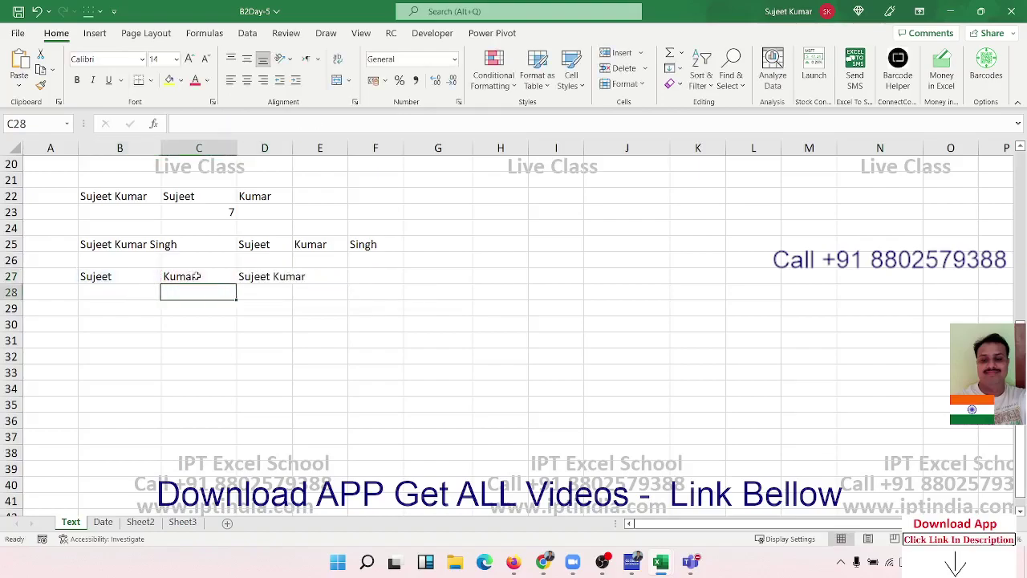
{"action": "key", "text": "Right"}
Enter =B27&" "&C27 in D28 to join the names with ampersands
{"action": "type", "text": "="}
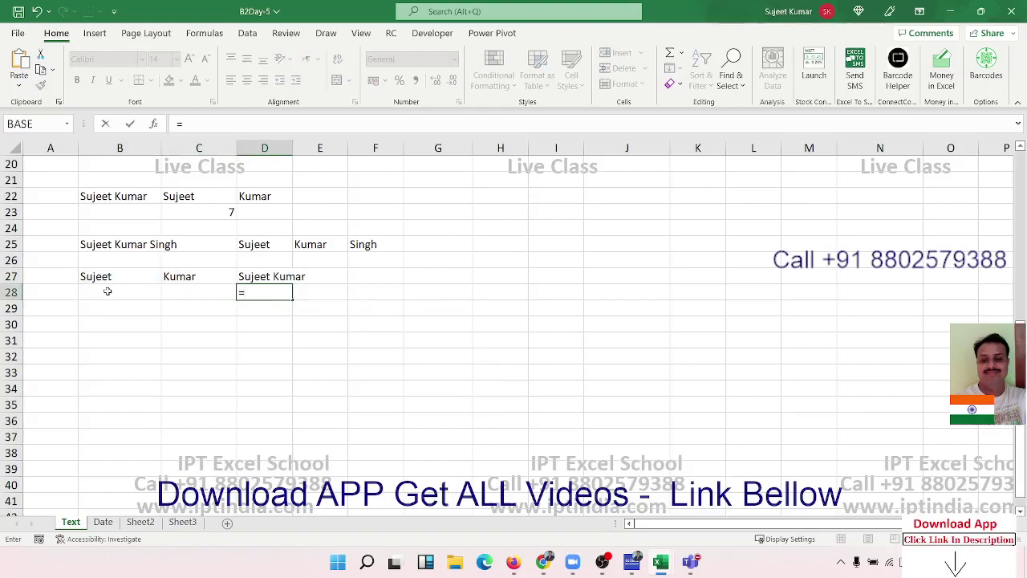
{"action": "left_click", "coordinate": [110, 278]}
{"action": "type", "text": "&"}
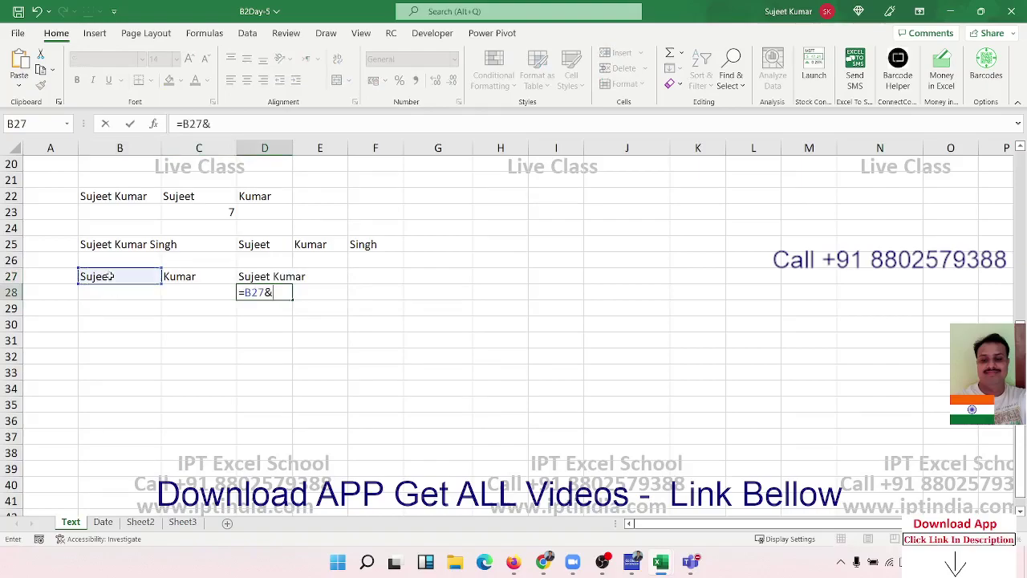
{"action": "type", "text": "\" \"&"}
{"action": "left_click", "coordinate": [220, 277]}
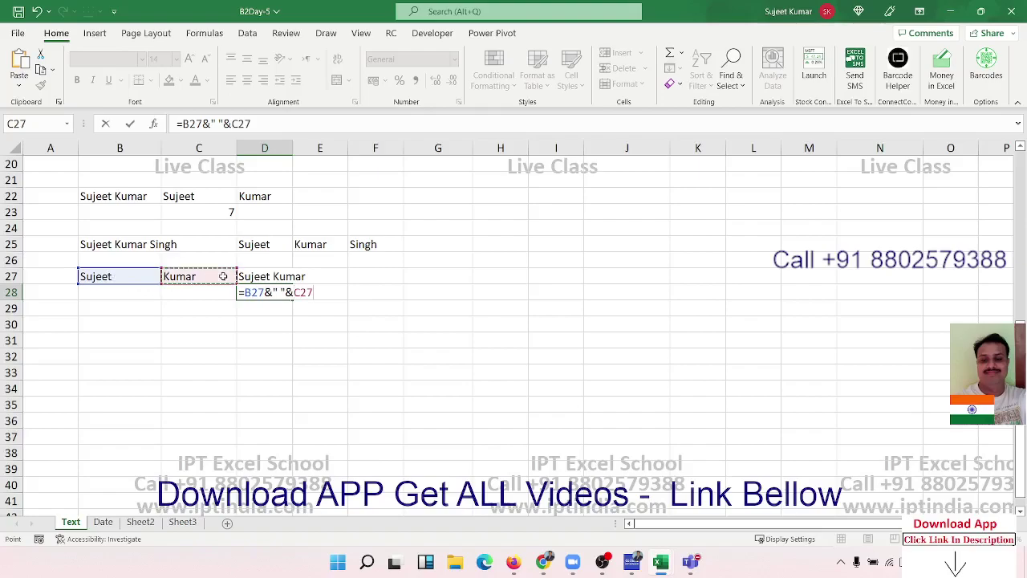
{"action": "key", "text": "Return"}
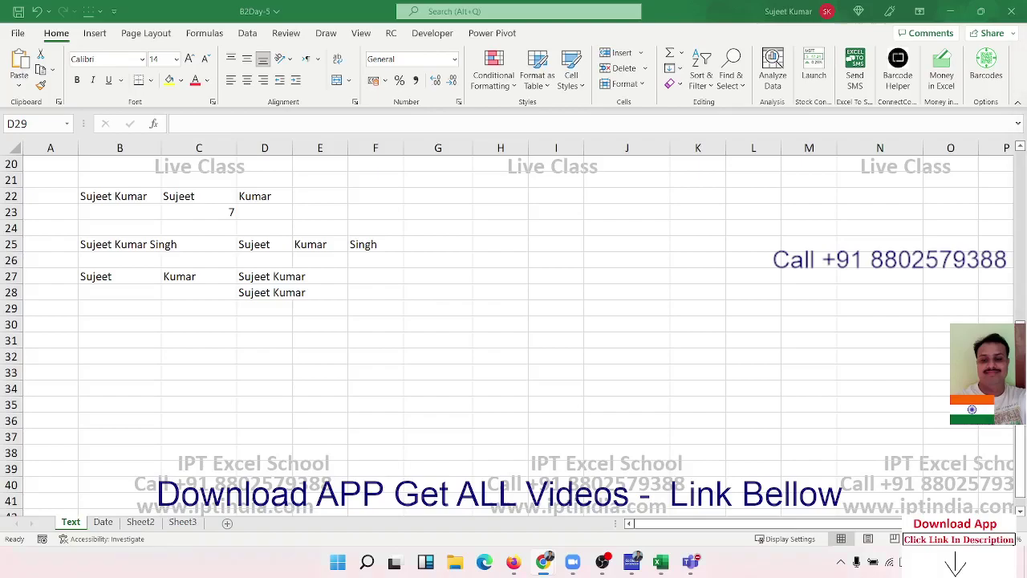
Compare the CONCATENATE formula in D27 with the ampersand formula in D28
{"action": "double_click", "coordinate": [274, 276]}
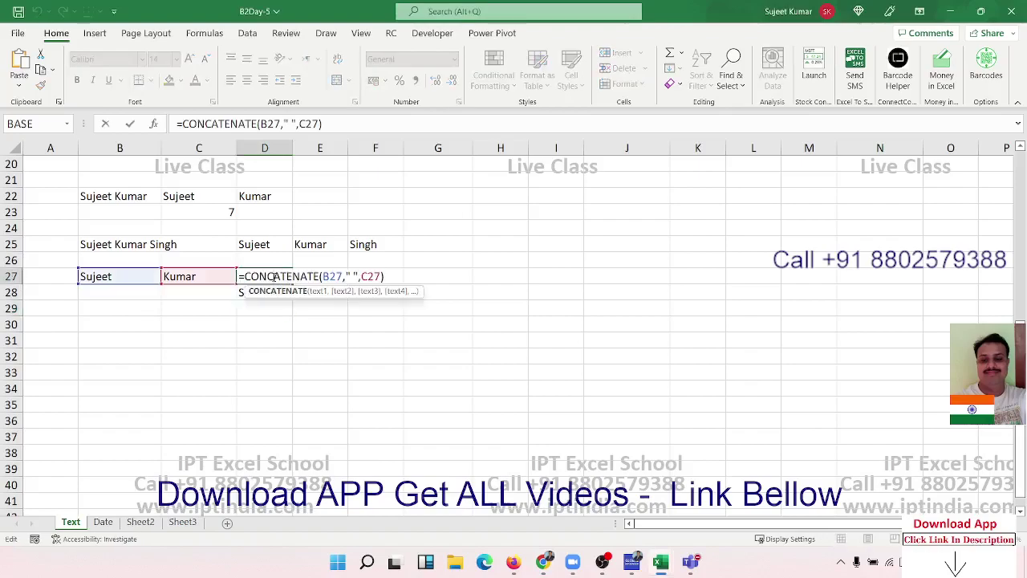
{"action": "key", "text": "Escape"}
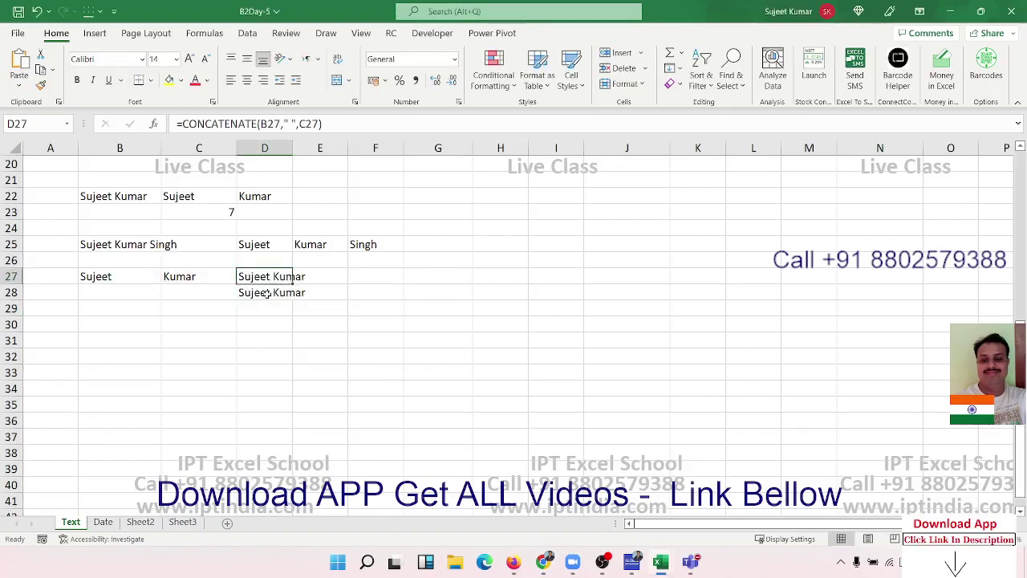
{"action": "double_click", "coordinate": [267, 292]}
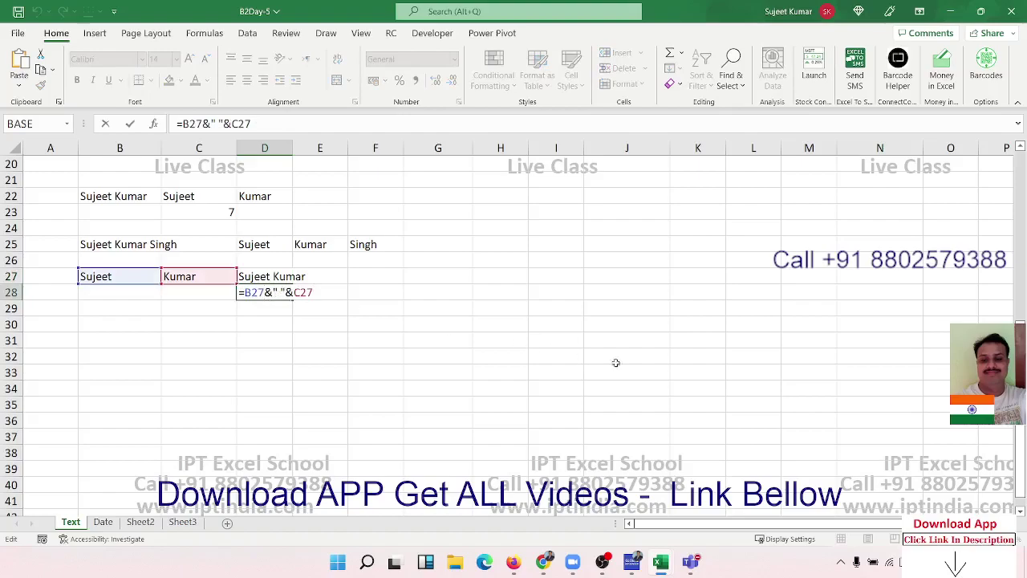
{"action": "key", "text": "Escape"}
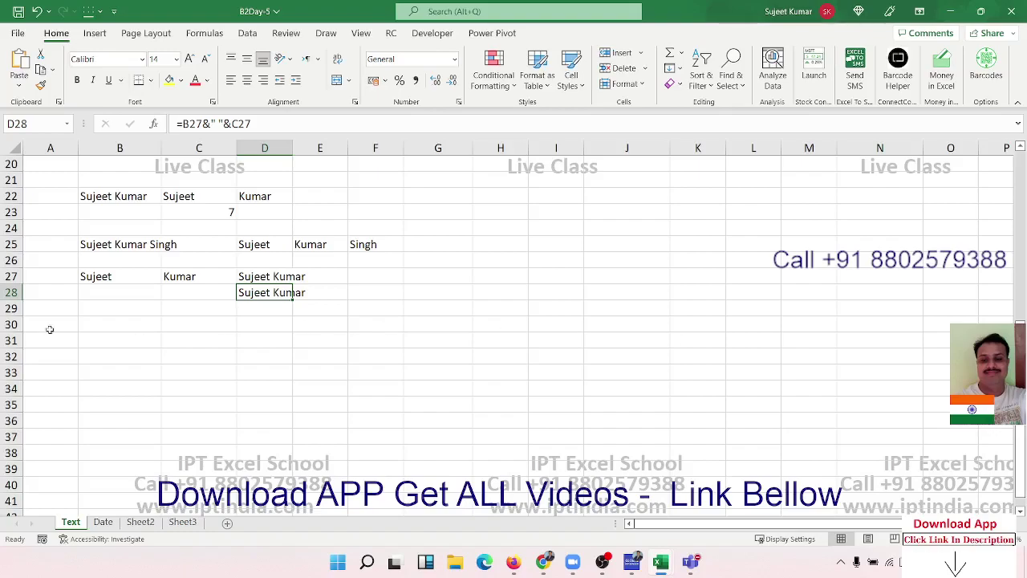
Enter 01-Jan in B29 and today's date 13-10-2022 in C29
{"action": "left_click", "coordinate": [139, 315]}
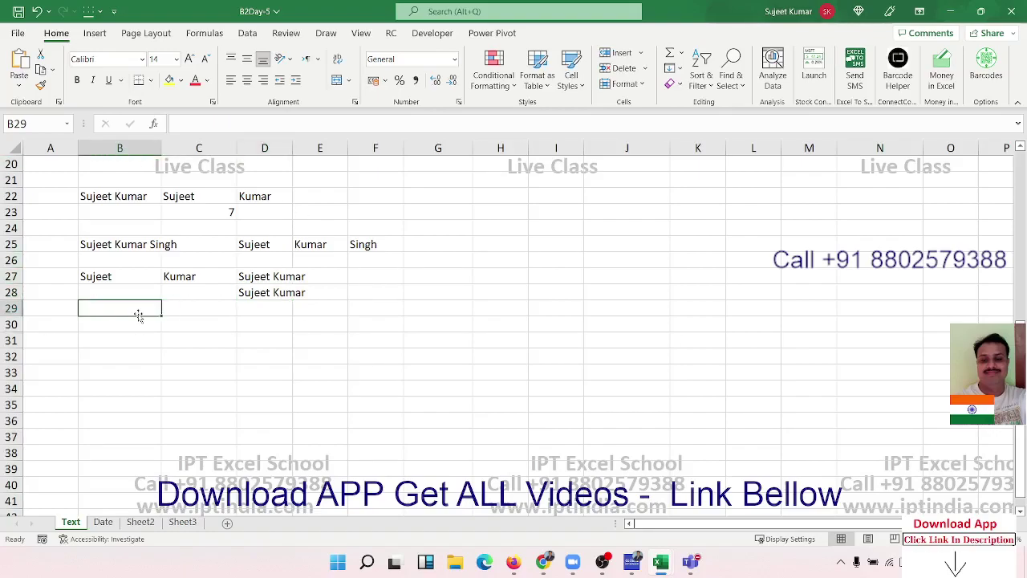
{"action": "type", "text": "1"}
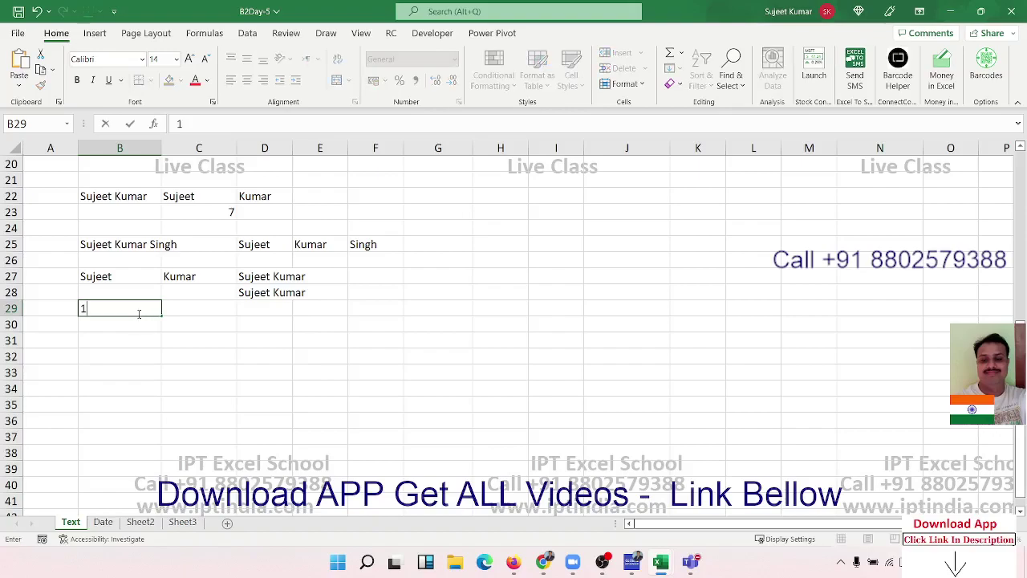
{"action": "type", "text": "/1"}
{"action": "key", "text": "Tab"}
{"action": "key", "text": "ctrl+semicolon"}
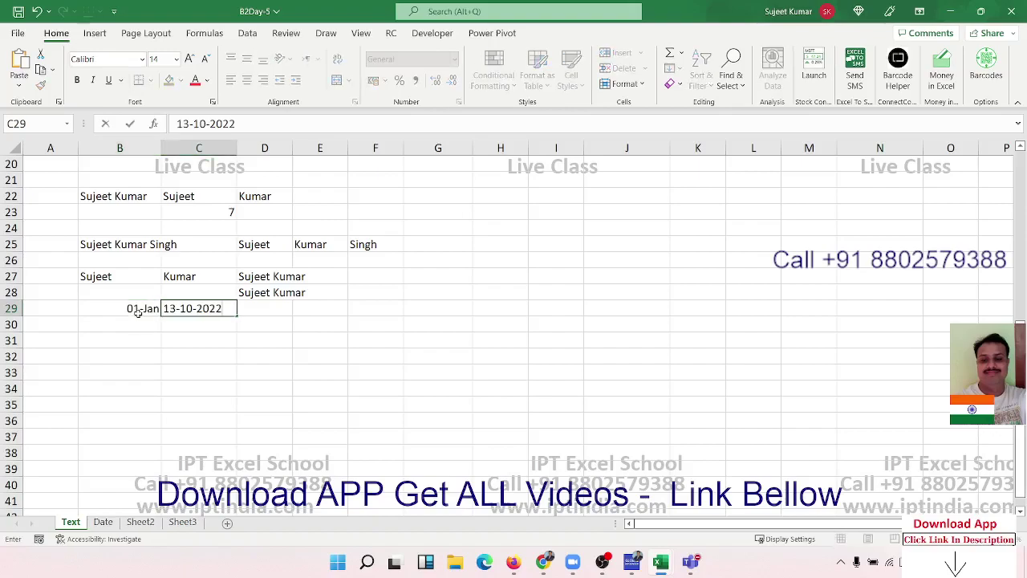
{"action": "key", "text": "Tab"}
{"action": "key", "text": "Tab"}
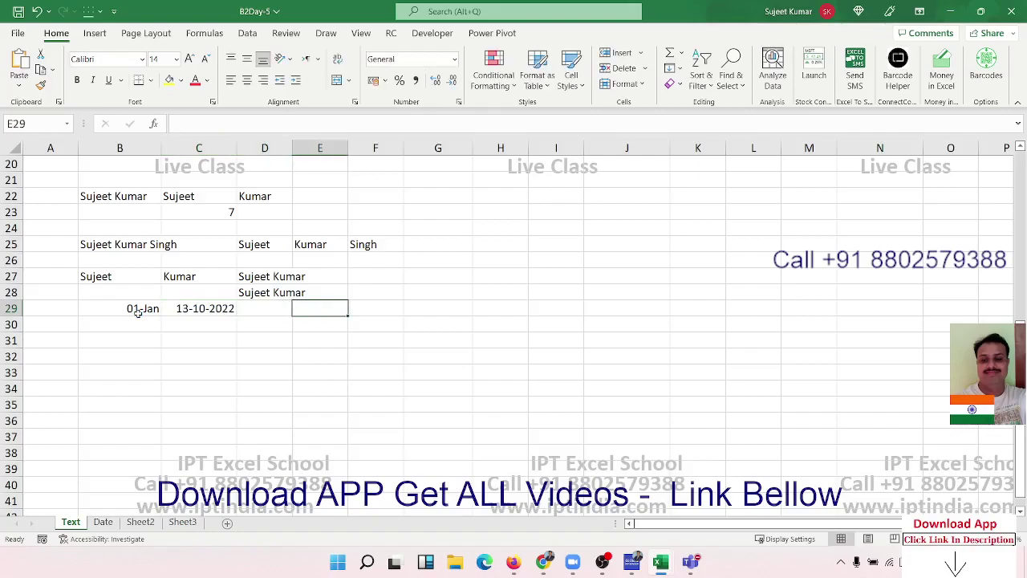
Enter =B29&" To "&C29 in E29, showing 44562 To 44847
{"action": "type", "text": "="}
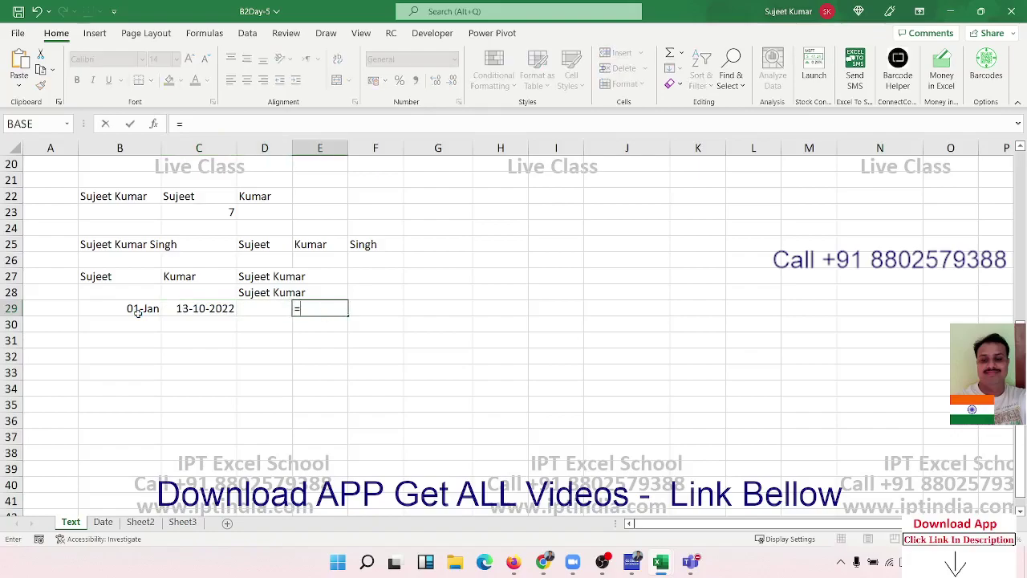
{"action": "left_click", "coordinate": [138, 313]}
{"action": "type", "text": "&"}
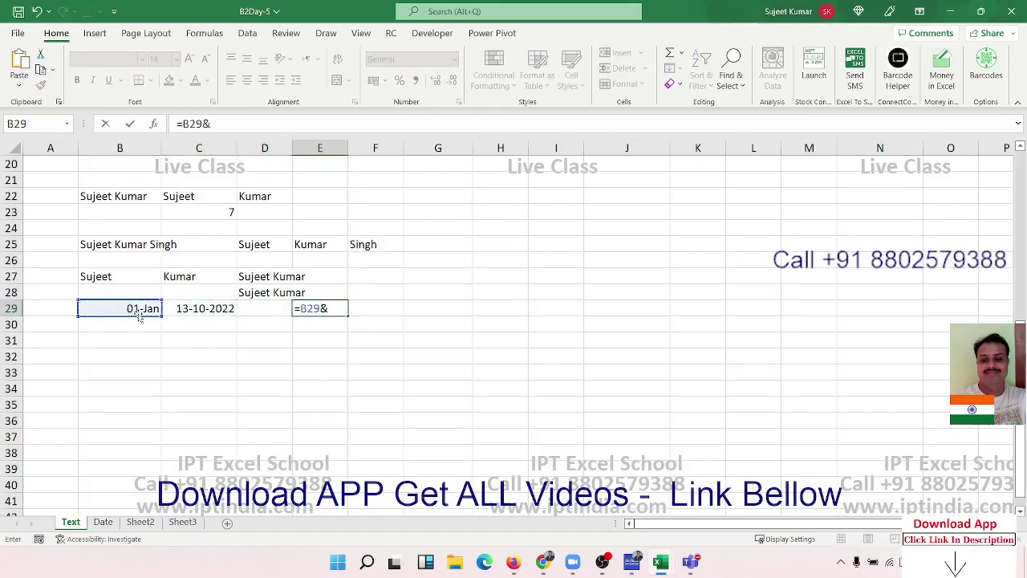
{"action": "type", "text": "\" T"}
{"action": "type", "text": "o"}
{"action": "type", "text": " \"&"}
{"action": "left_click", "coordinate": [178, 308]}
{"action": "key", "text": "Return"}
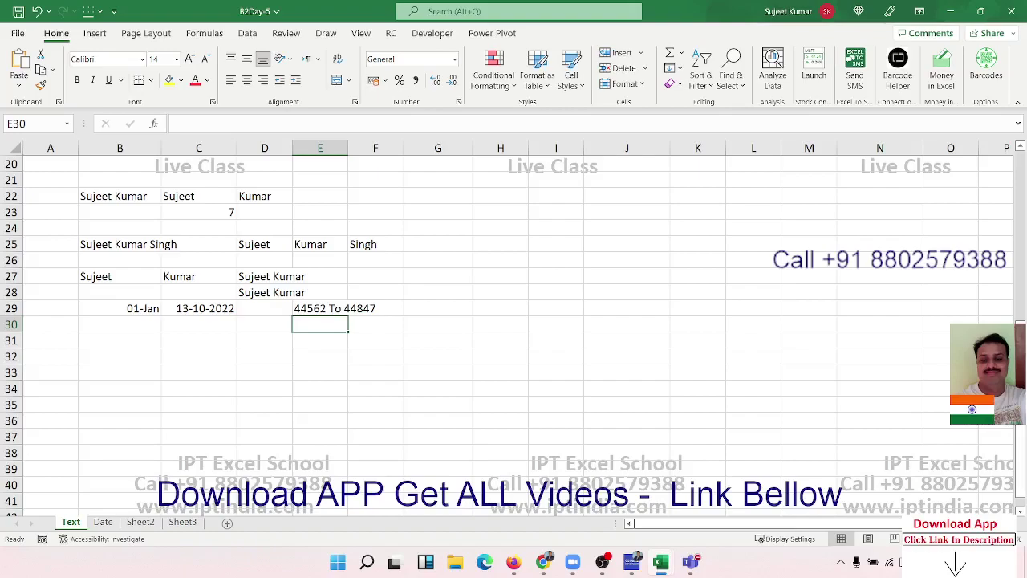
In the E29 formula, wrap B29 in TEXT with the "DD-MMM-YY" format
{"action": "left_click", "coordinate": [351, 305]}
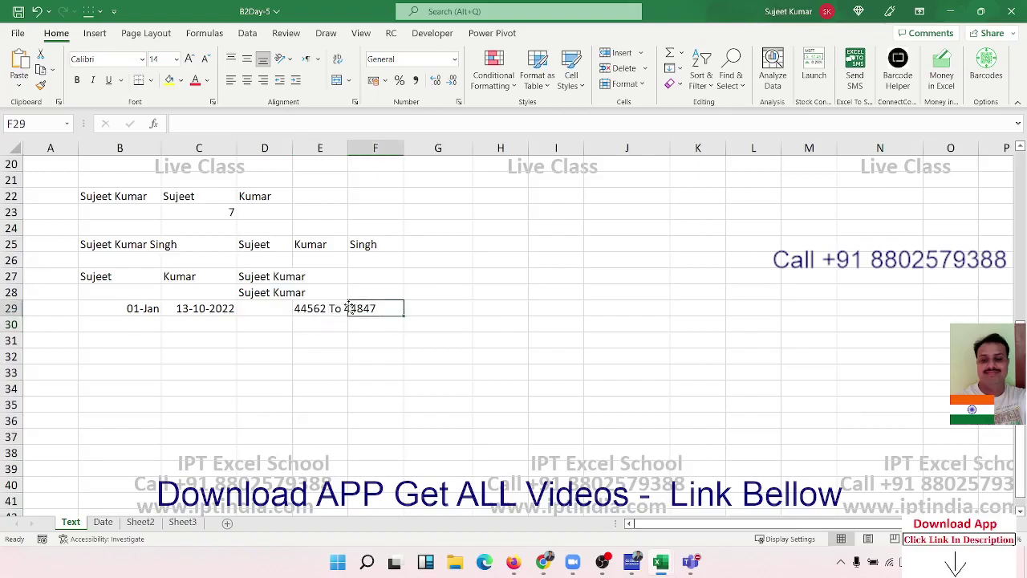
{"action": "double_click", "coordinate": [312, 310]}
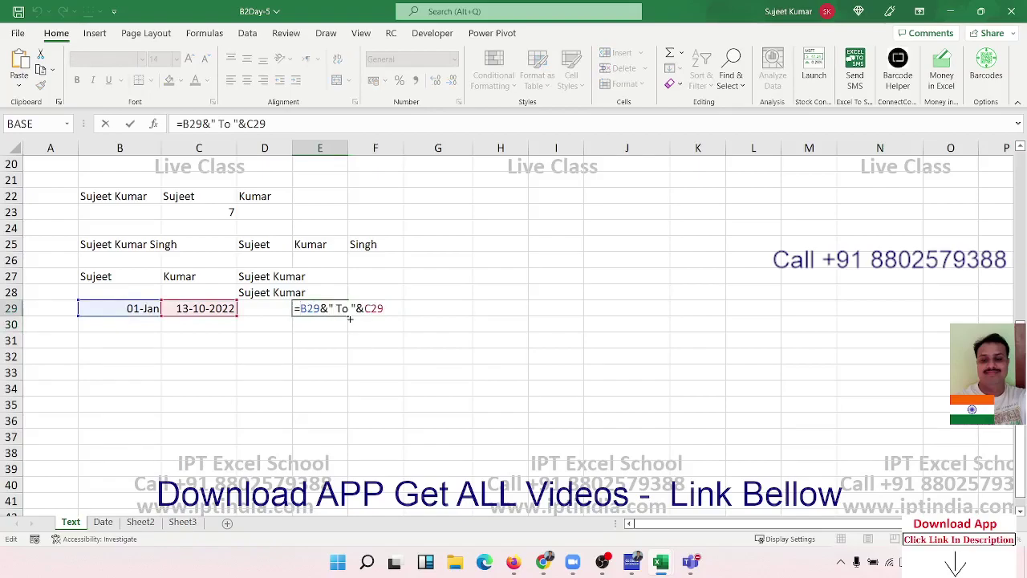
{"action": "type", "text": "te"}
{"action": "double_click", "coordinate": [351, 323]}
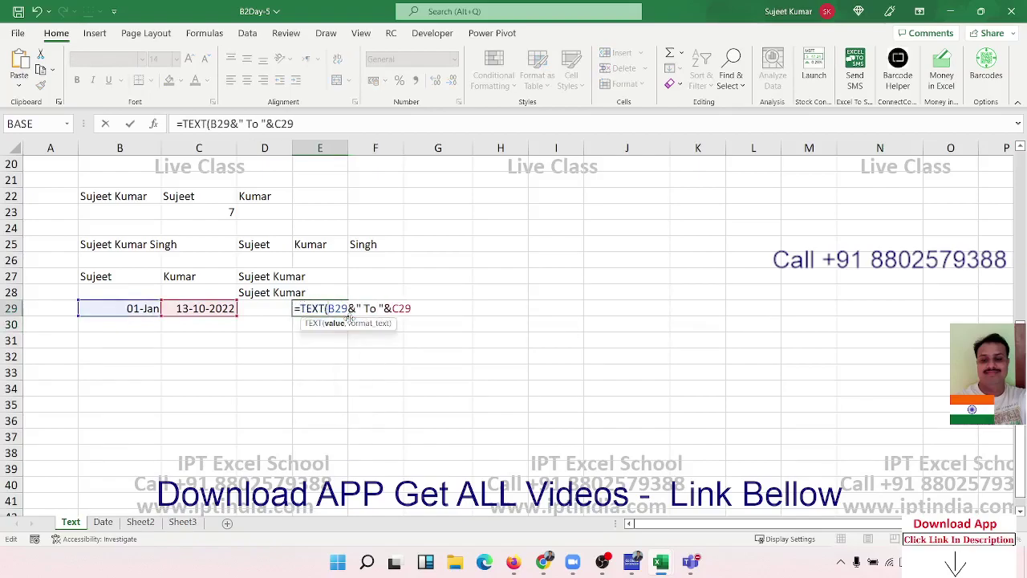
{"action": "type", "text": ","}
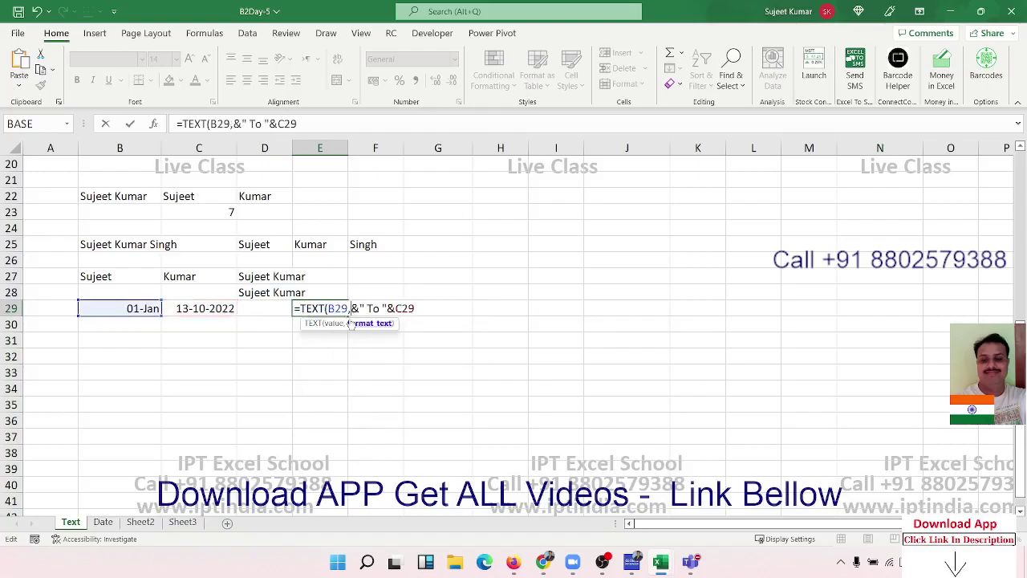
{"action": "type", "text": "\"DD-"}
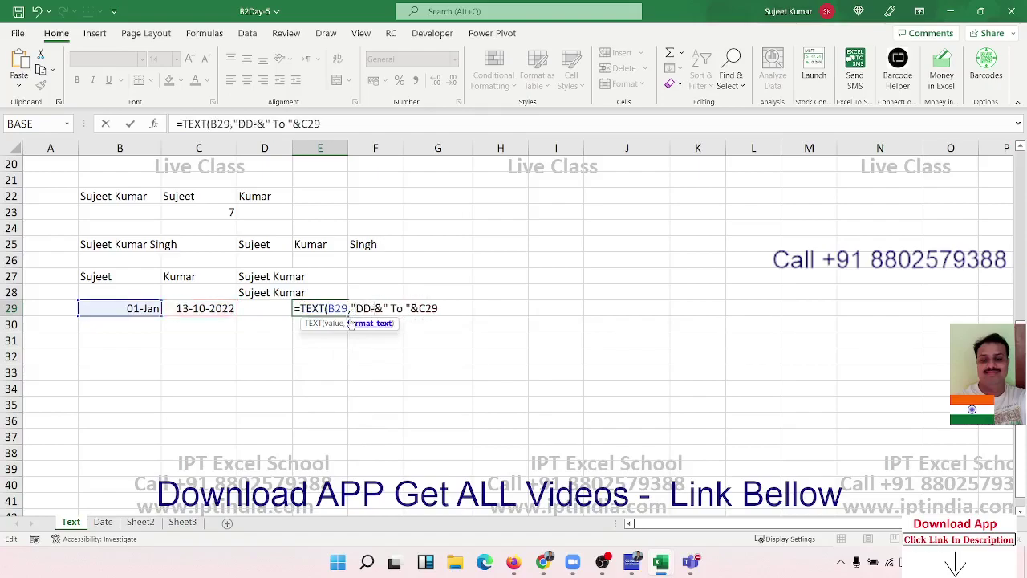
{"action": "type", "text": "MMM"}
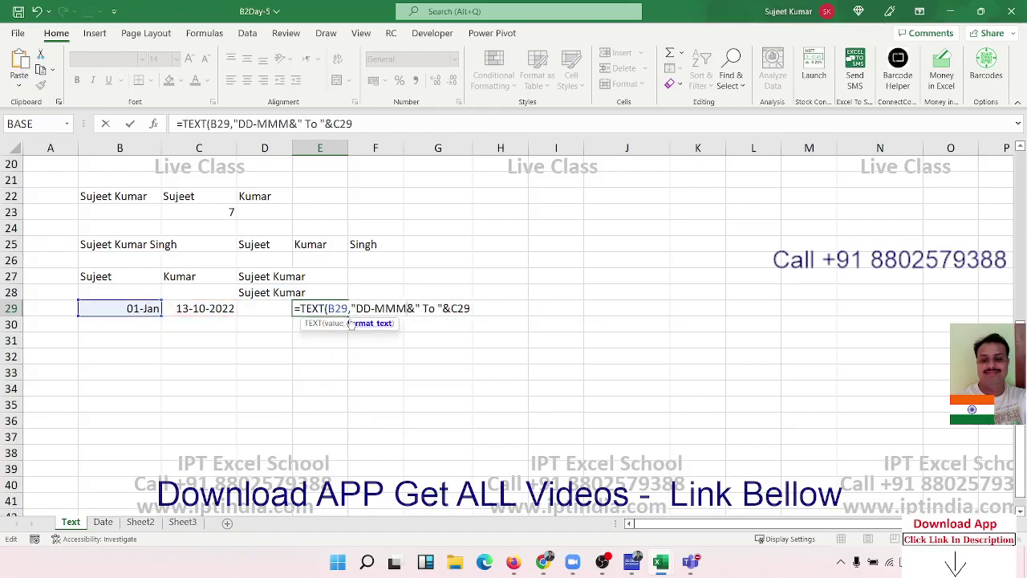
{"action": "type", "text": "-YY"}
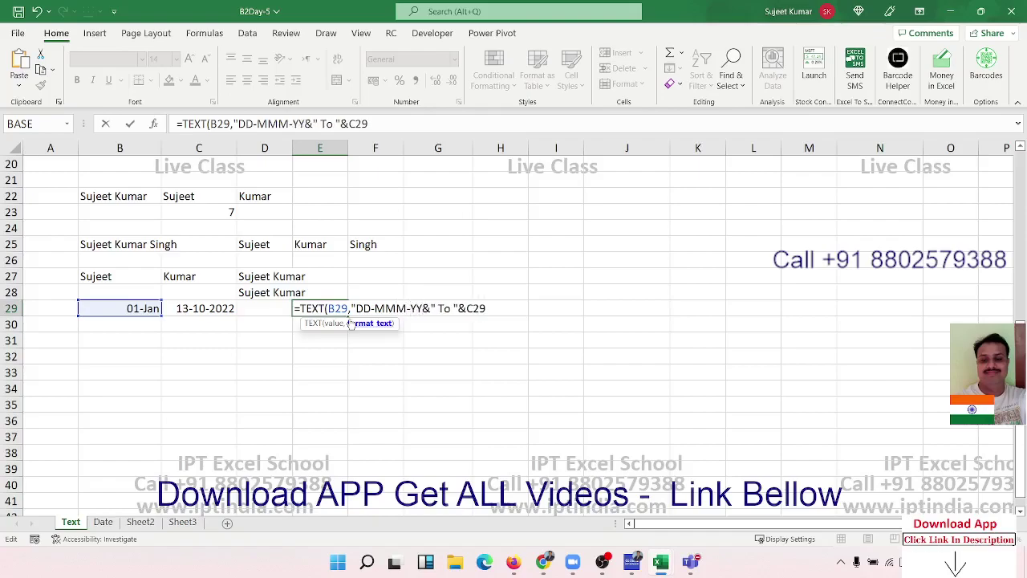
{"action": "type", "text": "\")"}
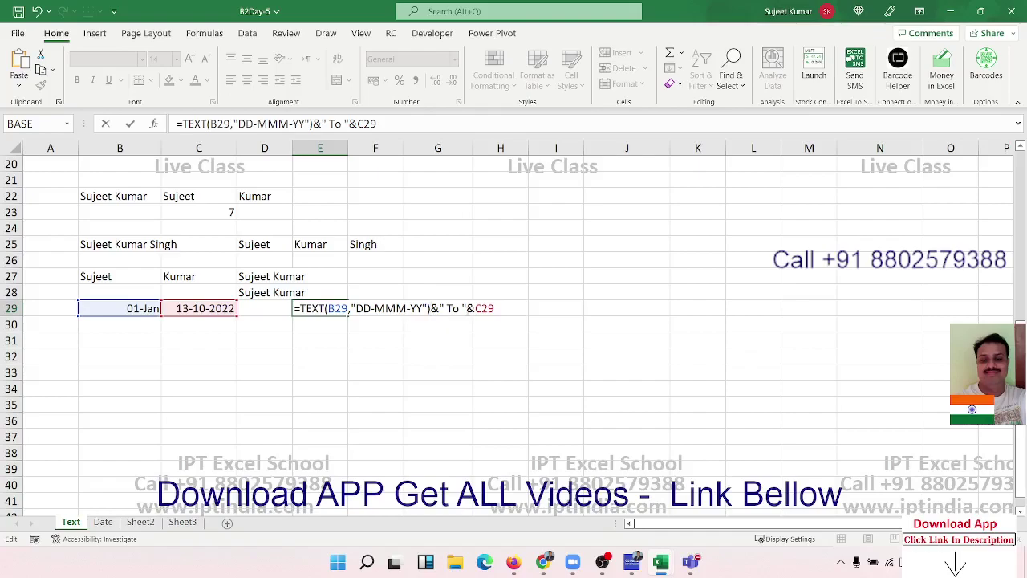
Wrap C29 in TEXT with "DD-MMM-YY" too, so E29 reads 01-Jan-22 To 13-Oct-22
{"action": "key", "text": "Left"}
{"action": "key", "text": "Left"}
{"action": "key", "text": "Left"}
{"action": "type", "text": "te"}
{"action": "key", "text": "Tab"}
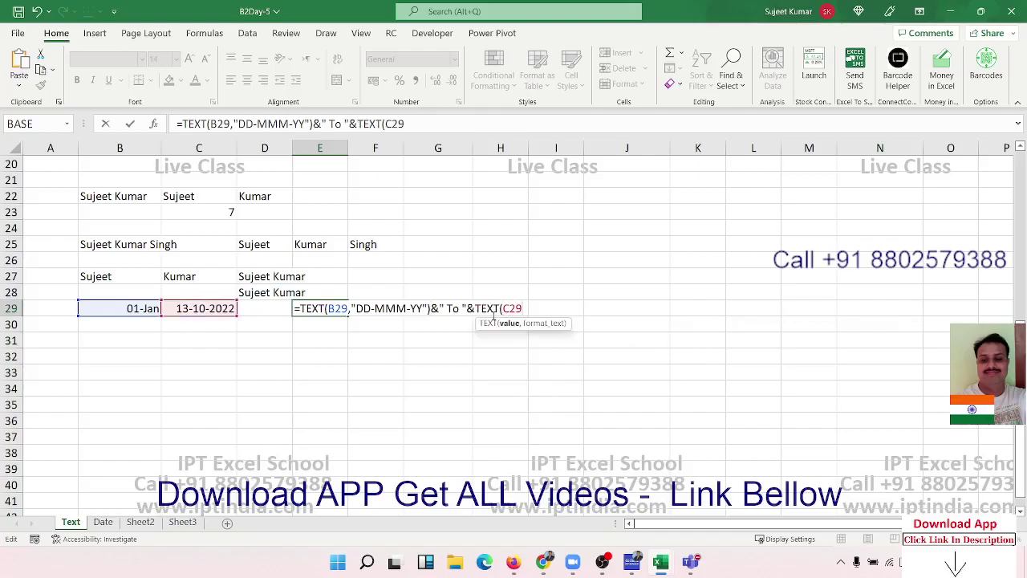
{"action": "type", "text": ",\"DD-"}
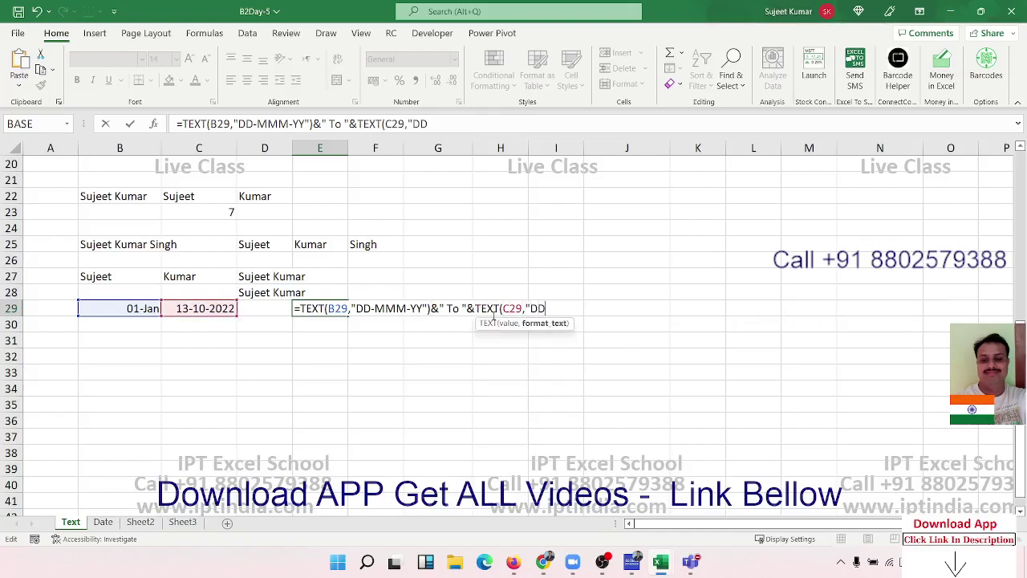
{"action": "type", "text": "MMM"}
{"action": "type", "text": "-YY"}
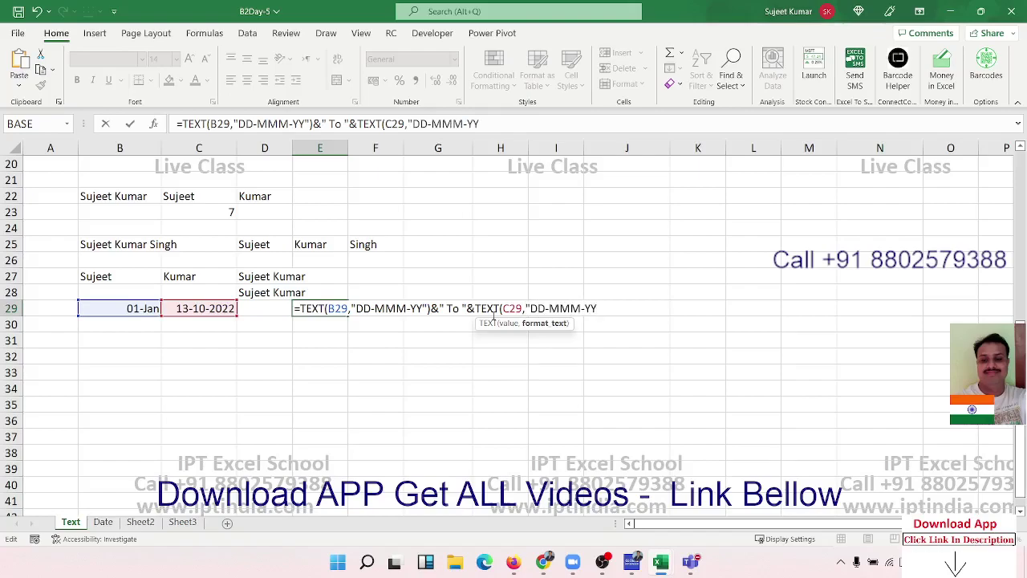
{"action": "type", "text": "\")"}
{"action": "key", "text": "Return"}
{"action": "key", "text": "Up"}
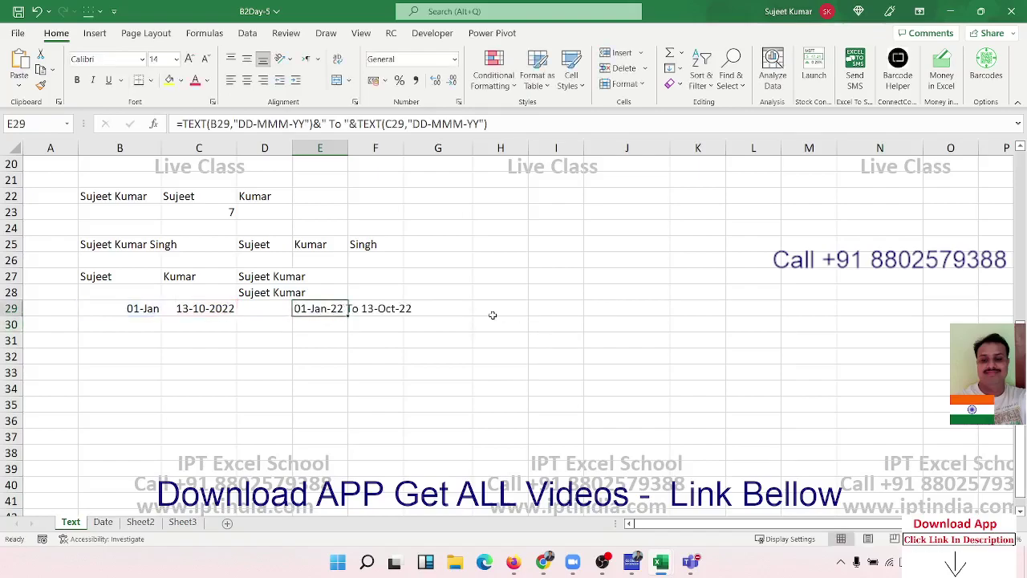
{"action": "left_click", "coordinate": [521, 369]}
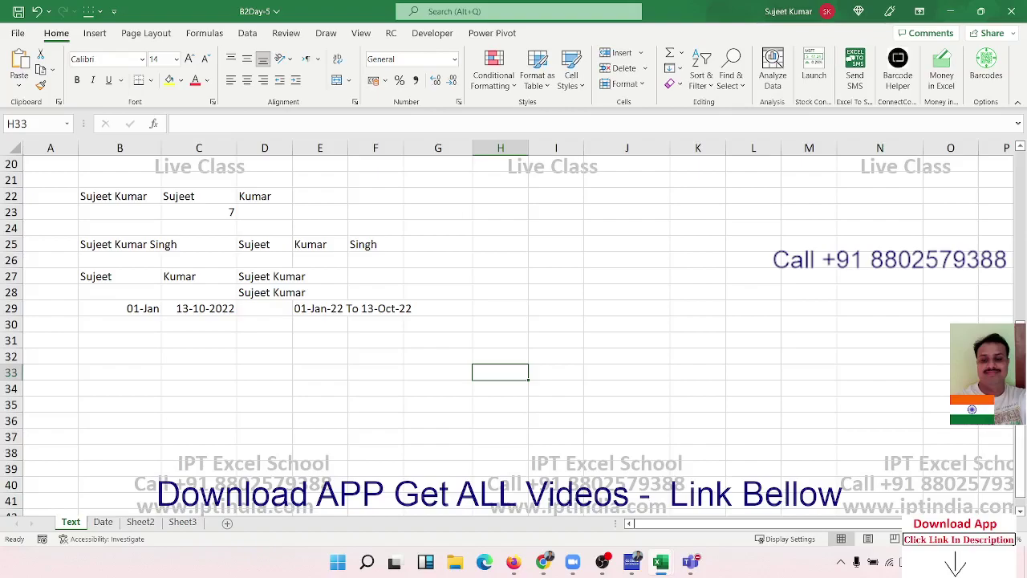
Type a first name in B31 and fill the list of names down to B40
{"action": "left_click", "coordinate": [273, 326]}
{"action": "scroll", "coordinate": [137, 360], "scroll_direction": "down", "scroll_amount": 3}
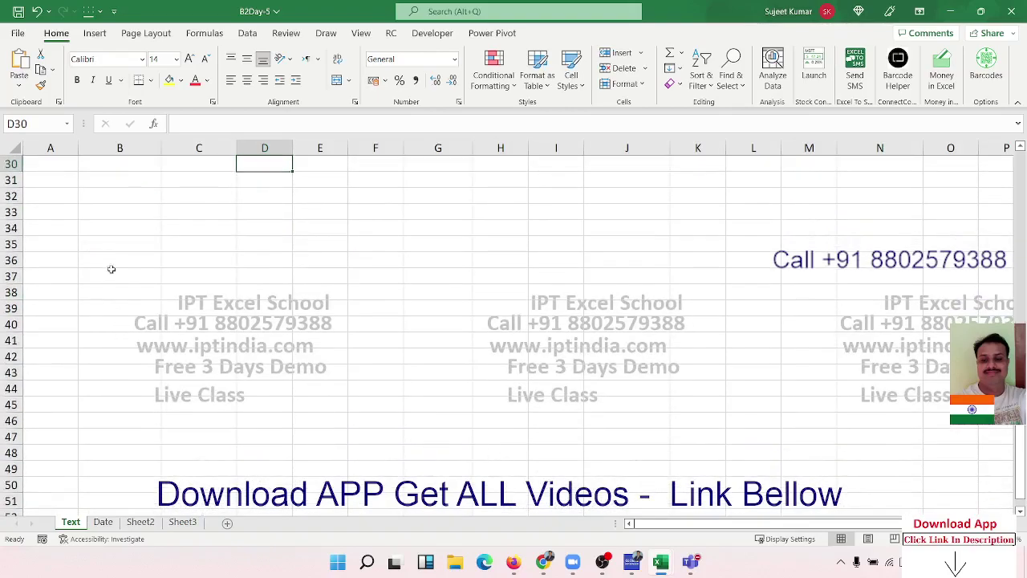
{"action": "left_click", "coordinate": [85, 180]}
{"action": "type", "text": "P"}
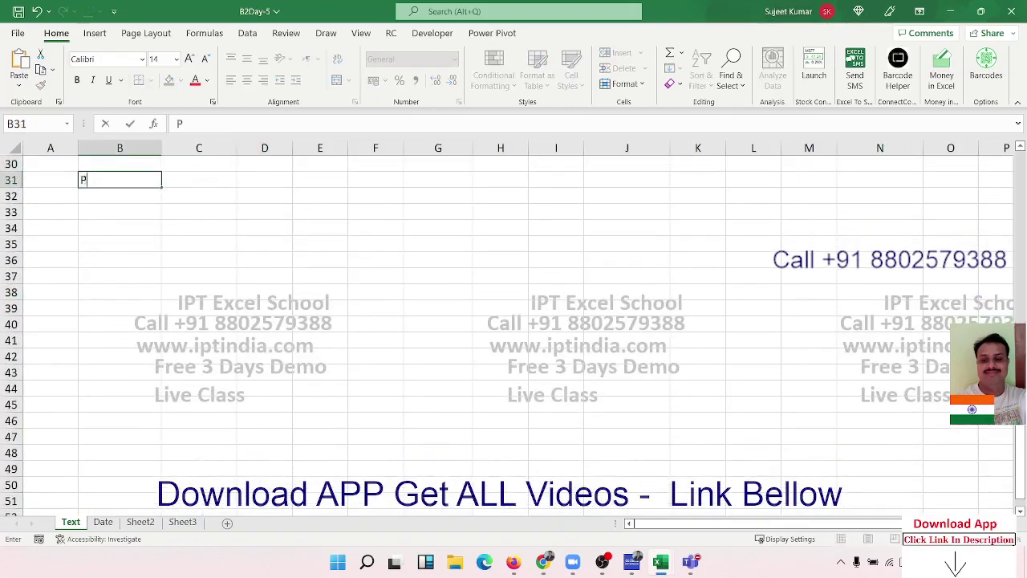
{"action": "type", "text": "uja"}
{"action": "left_click", "coordinate": [87, 207]}
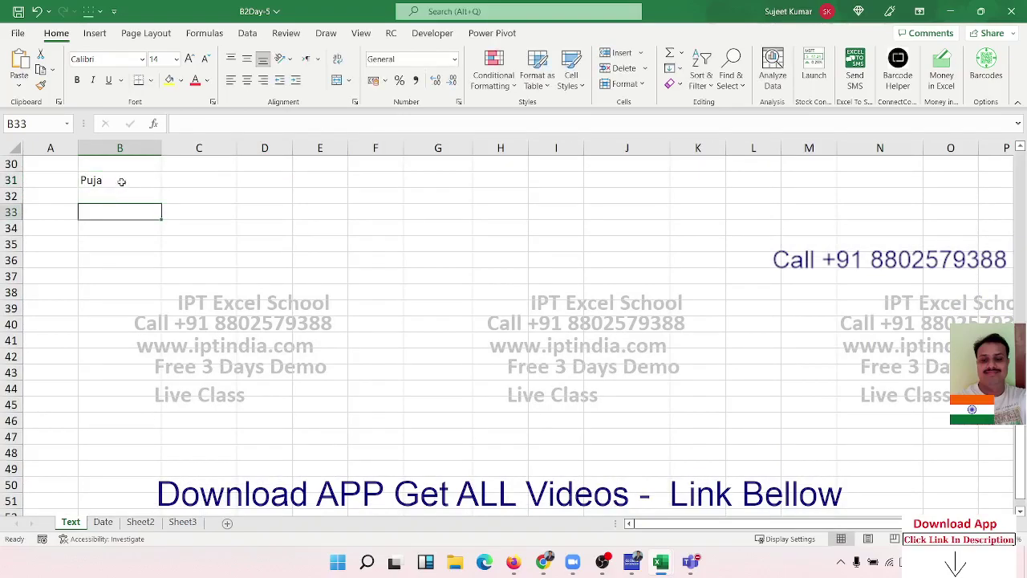
{"action": "left_click", "coordinate": [121, 182]}
{"action": "left_click_drag", "start_coordinate": [159, 188], "coordinate": [128, 325]}
Enter =CONCAT(B31:B40) in C31 to join the ten names into one string
{"action": "left_click", "coordinate": [220, 176]}
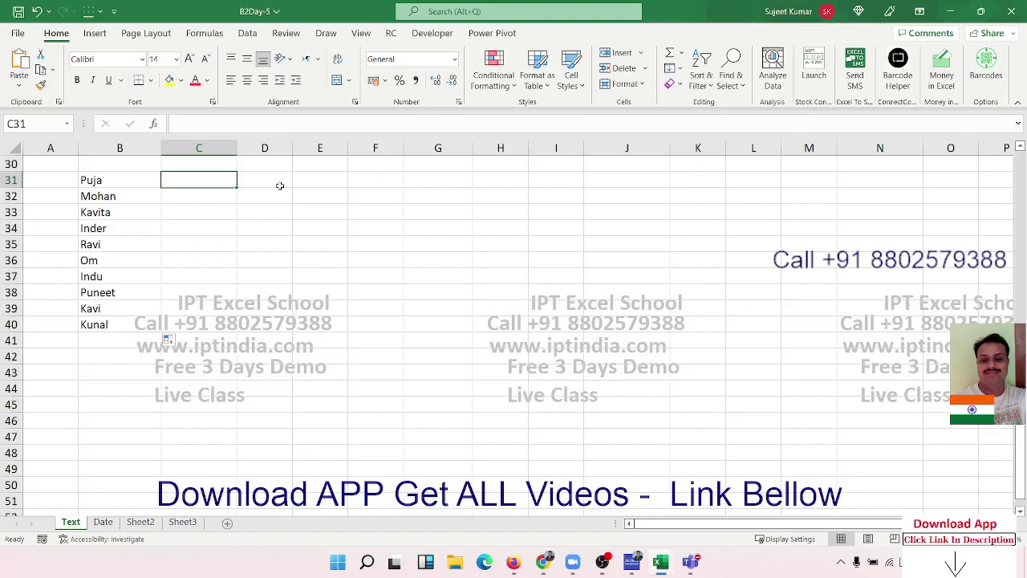
{"action": "type", "text": "=conc"}
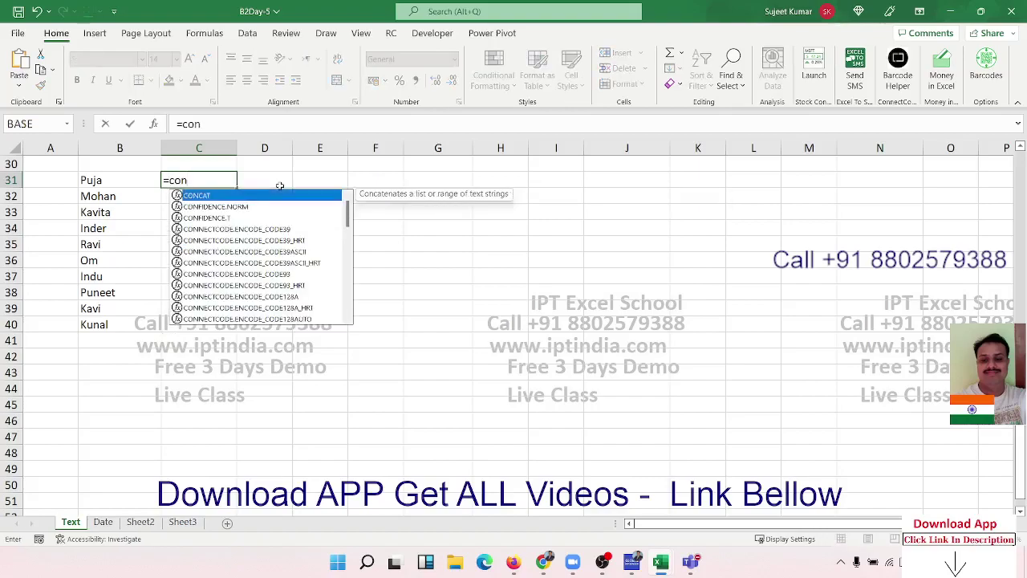
{"action": "key", "text": "Tab"}
{"action": "key", "text": "Left"}
{"action": "key", "text": "ctrl+shift+Down"}
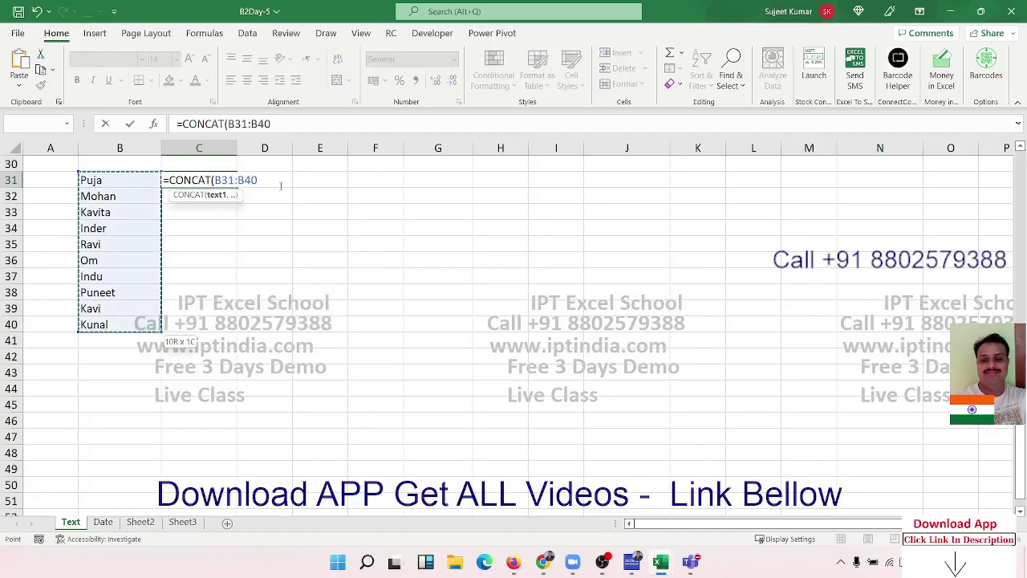
{"action": "key", "text": "Return"}
{"action": "key", "text": "Up"}
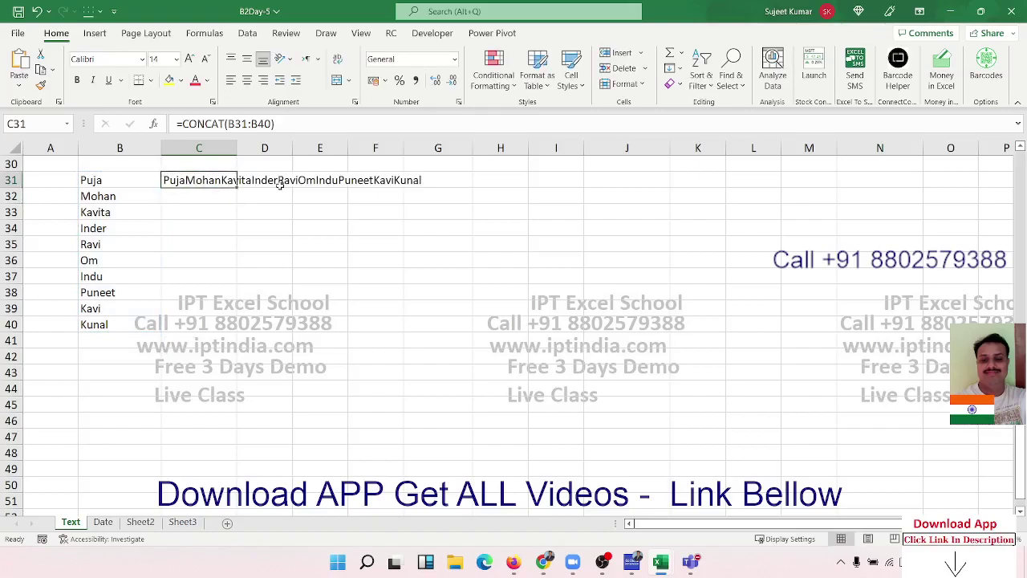
{"action": "key", "text": "Down"}
Enter =TEXTJOIN(",",TRUE,B31:B40) in C32 to list the names separated by commas
{"action": "type", "text": "="}
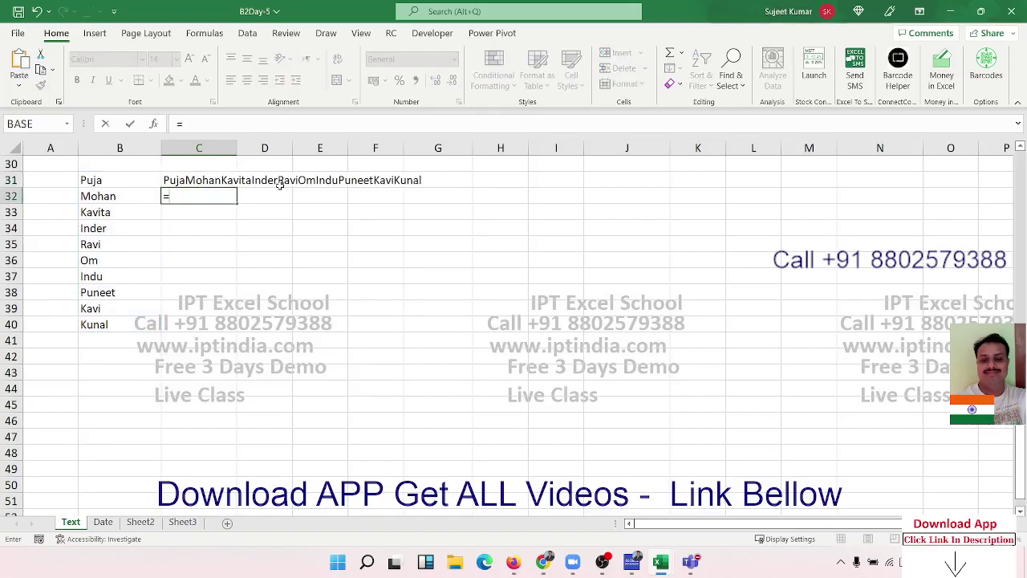
{"action": "type", "text": "te"}
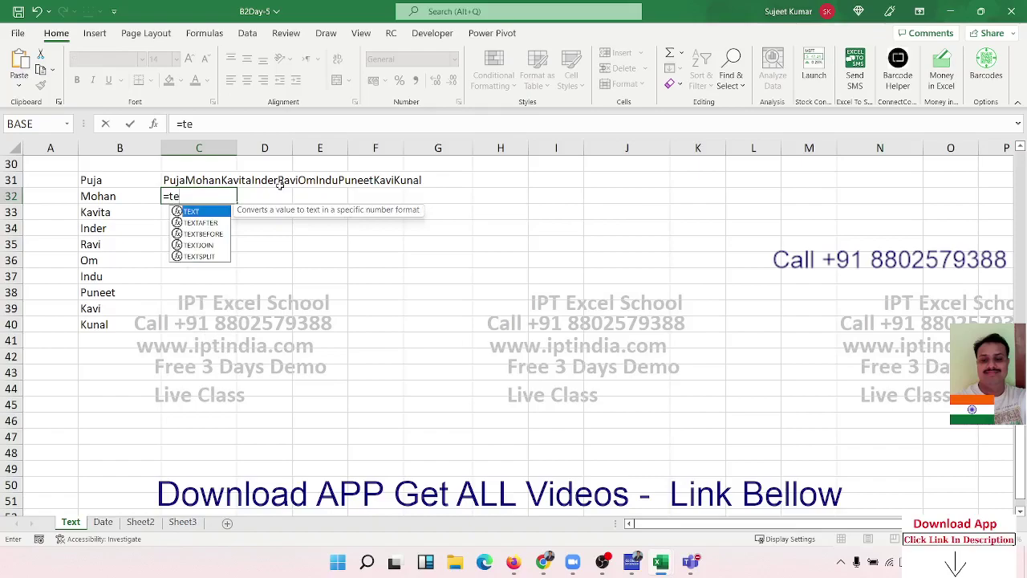
{"action": "key", "text": "Down"}
{"action": "key", "text": "Down"}
{"action": "key", "text": "Down"}
{"action": "key", "text": "Tab"}
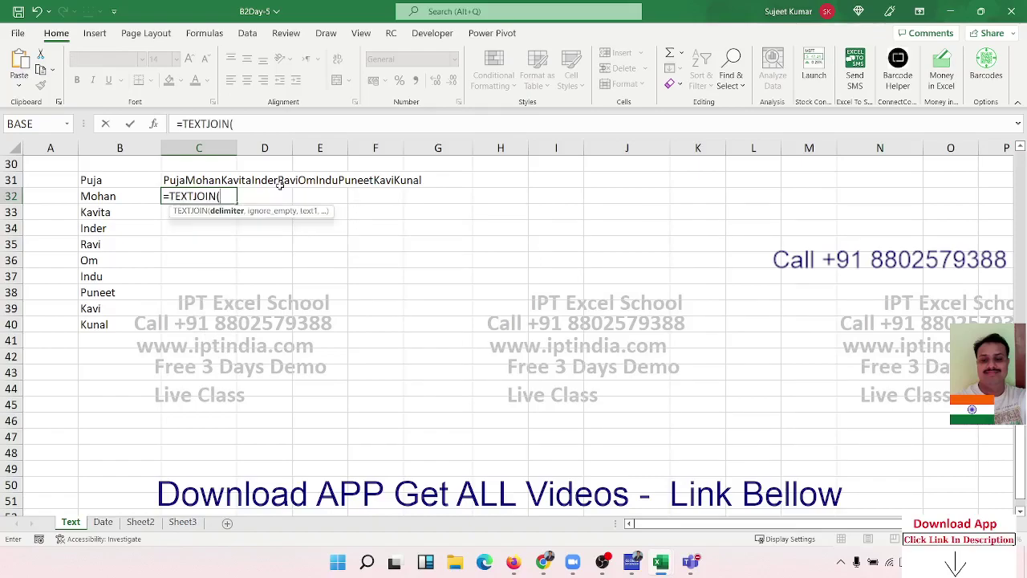
{"action": "type", "text": "\",\""}
{"action": "type", "text": ","}
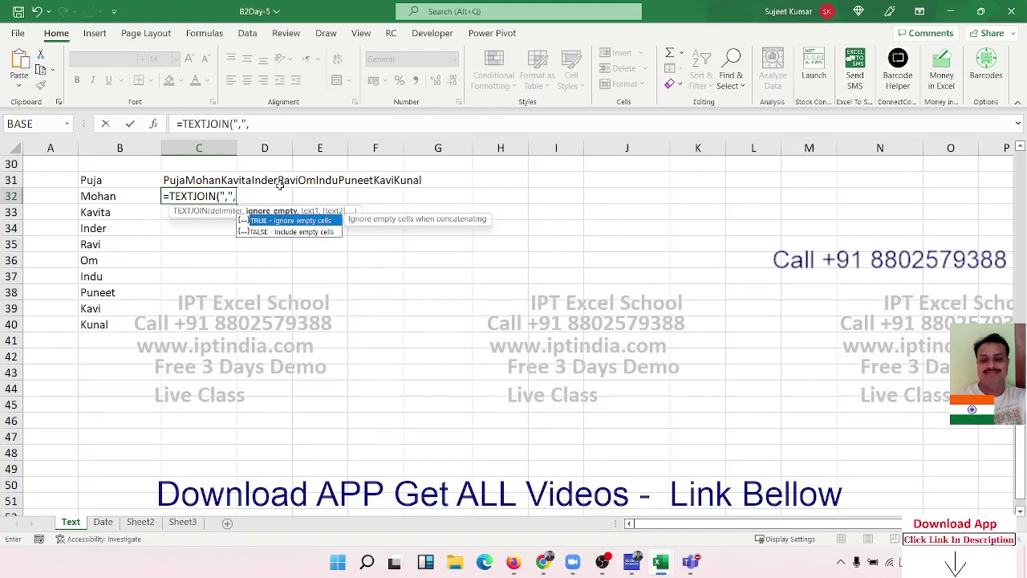
{"action": "key", "text": "Tab"}
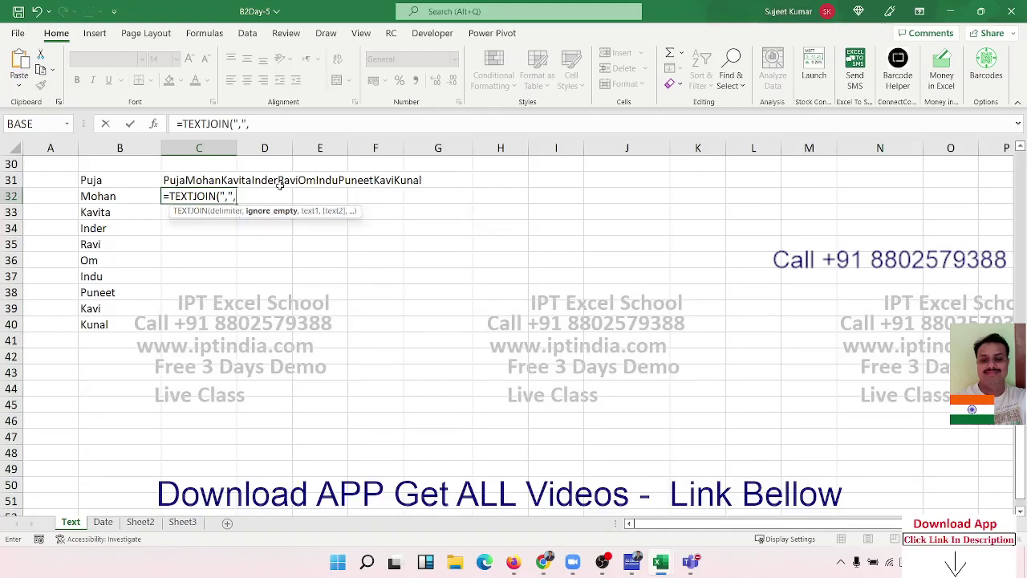
{"action": "type", "text": "TRUE,"}
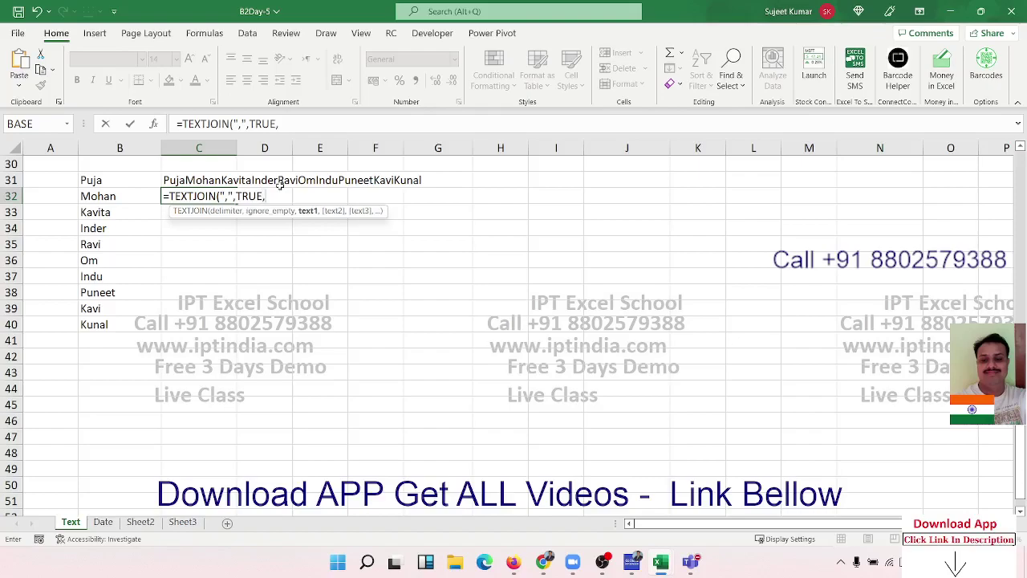
{"action": "left_click_drag", "start_coordinate": [129, 179], "coordinate": [96, 321]}
{"action": "key", "text": "Return"}
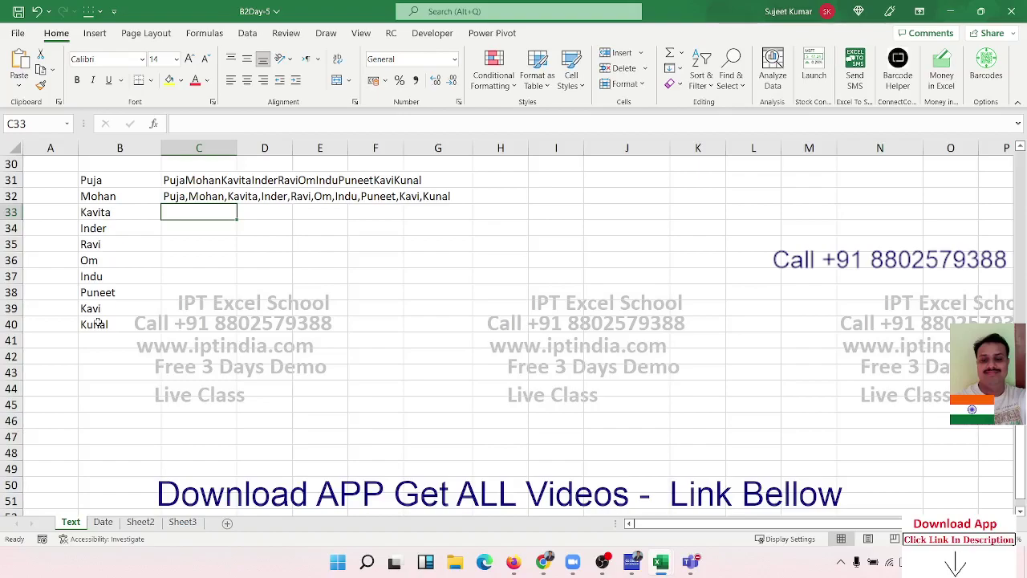
Switch to the Date sheet and select the entire sheet
{"action": "scroll", "coordinate": [172, 411], "scroll_direction": "up", "scroll_amount": 4}
{"action": "scroll", "coordinate": [179, 409], "scroll_direction": "up", "scroll_amount": 6}
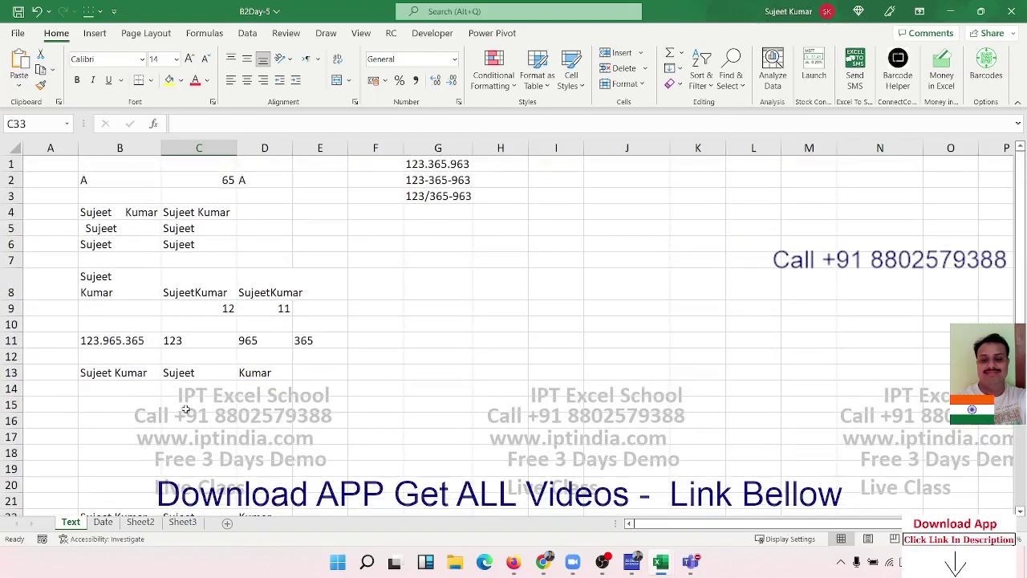
{"action": "scroll", "coordinate": [182, 410], "scroll_direction": "down", "scroll_amount": 3}
{"action": "scroll", "coordinate": [185, 409], "scroll_direction": "down", "scroll_amount": 4}
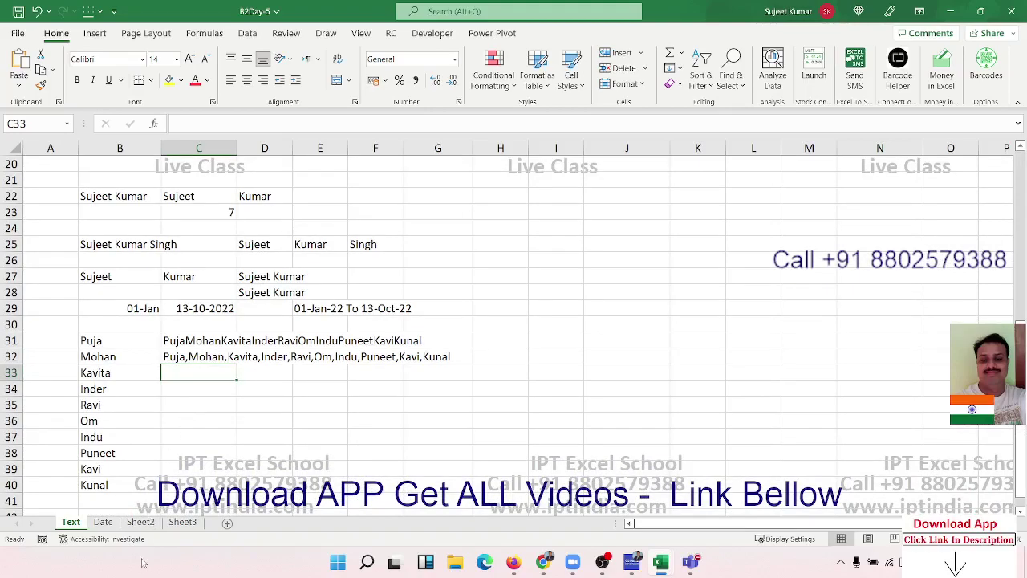
{"action": "left_click", "coordinate": [103, 522]}
{"action": "scroll", "coordinate": [152, 420], "scroll_direction": "up", "scroll_amount": 7}
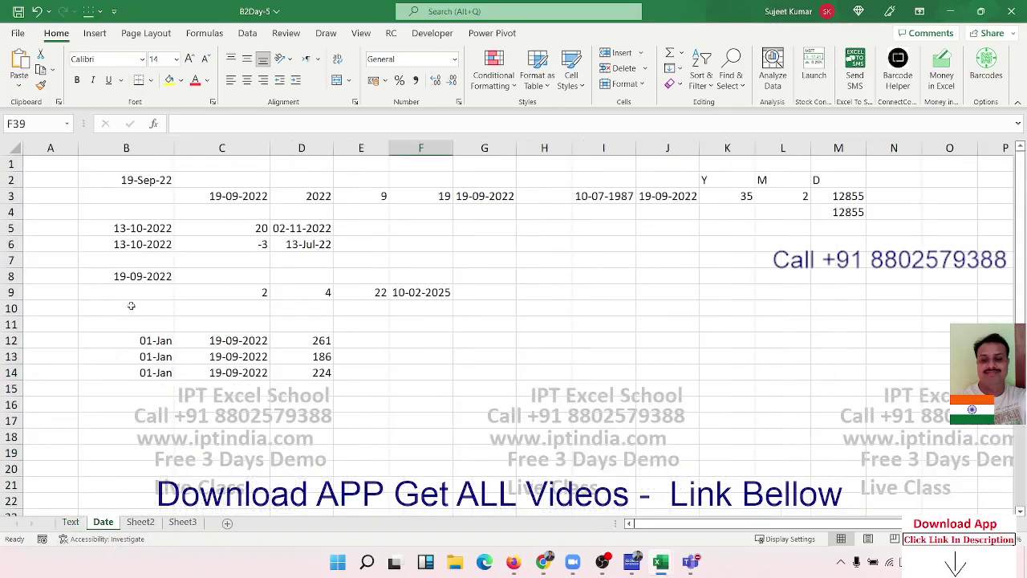
{"action": "left_click", "coordinate": [15, 151]}
Clear the Date sheet and enter 13/10 in B2, storing the date 13-10-2022
{"action": "key", "text": "Delete"}
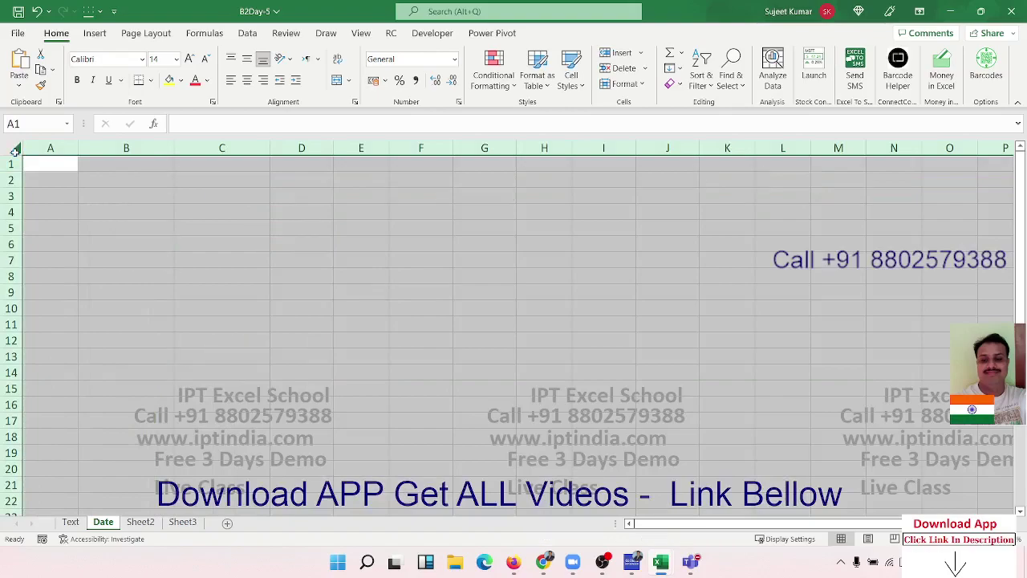
{"action": "left_click", "coordinate": [102, 184]}
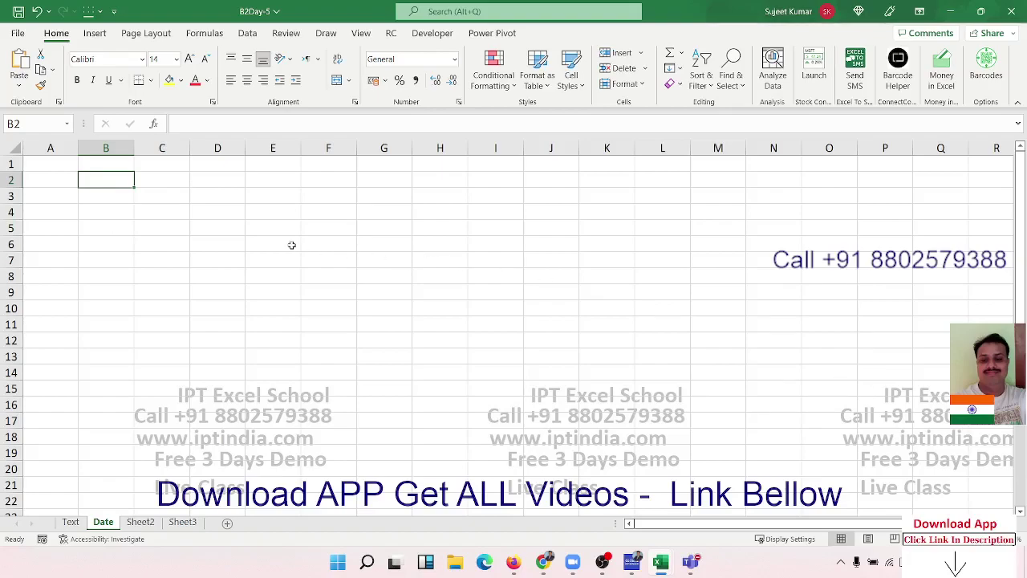
{"action": "type", "text": "13/10"}
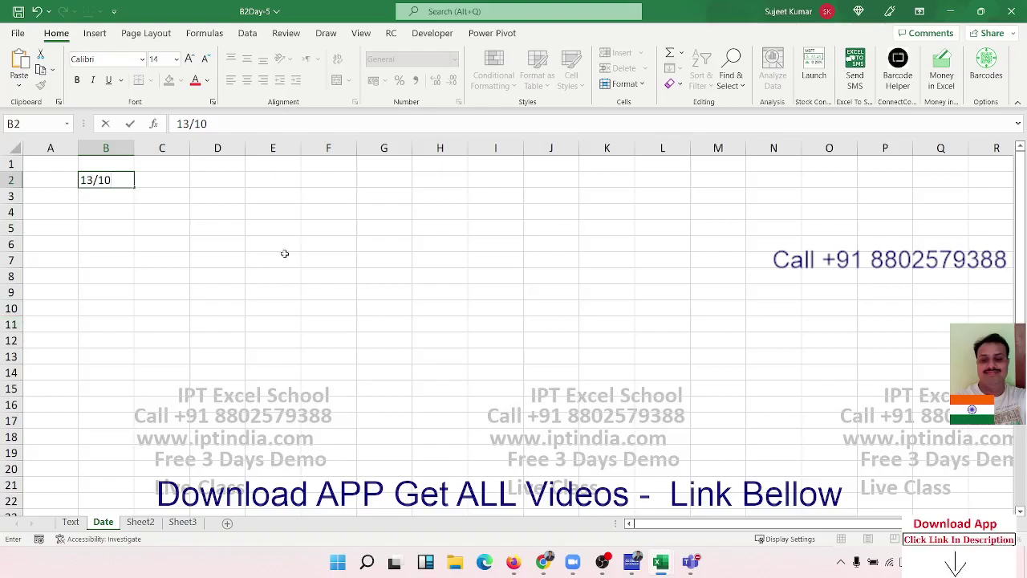
{"action": "key", "text": "Return"}
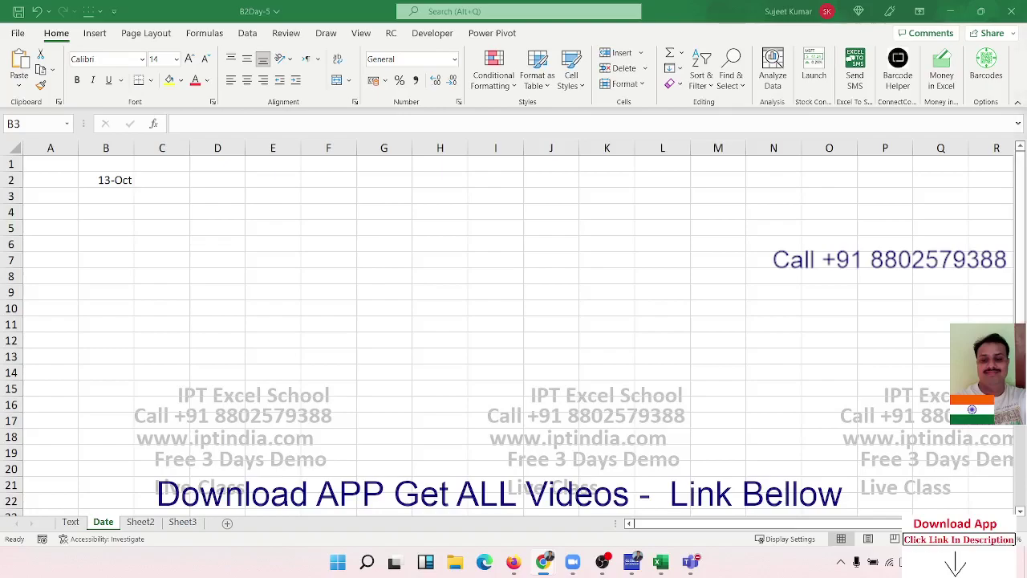
{"action": "left_click", "coordinate": [114, 181]}
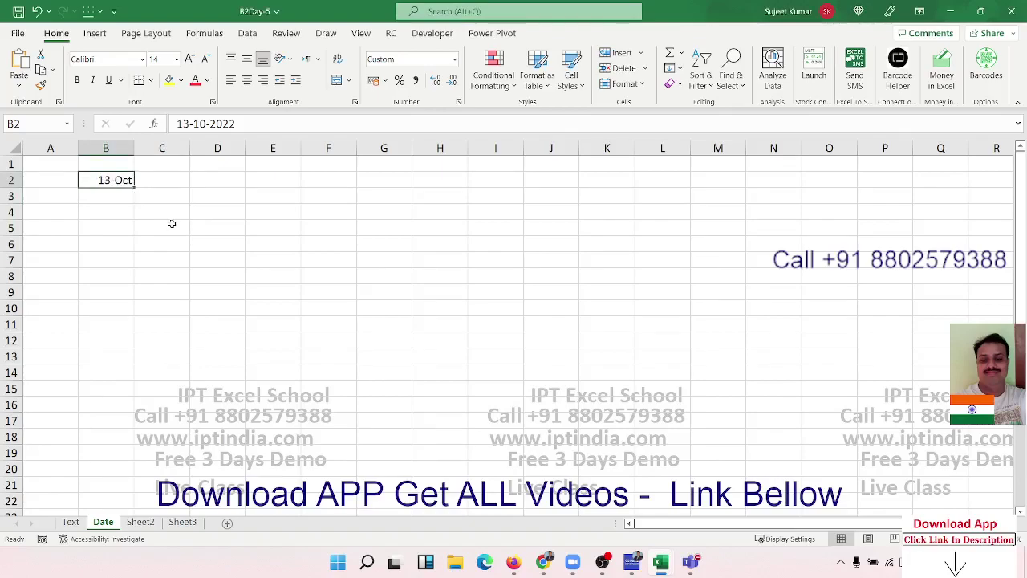
Enter =DATE(2022,10,13) in C3, fixing the month argument to 10
{"action": "left_click", "coordinate": [165, 201]}
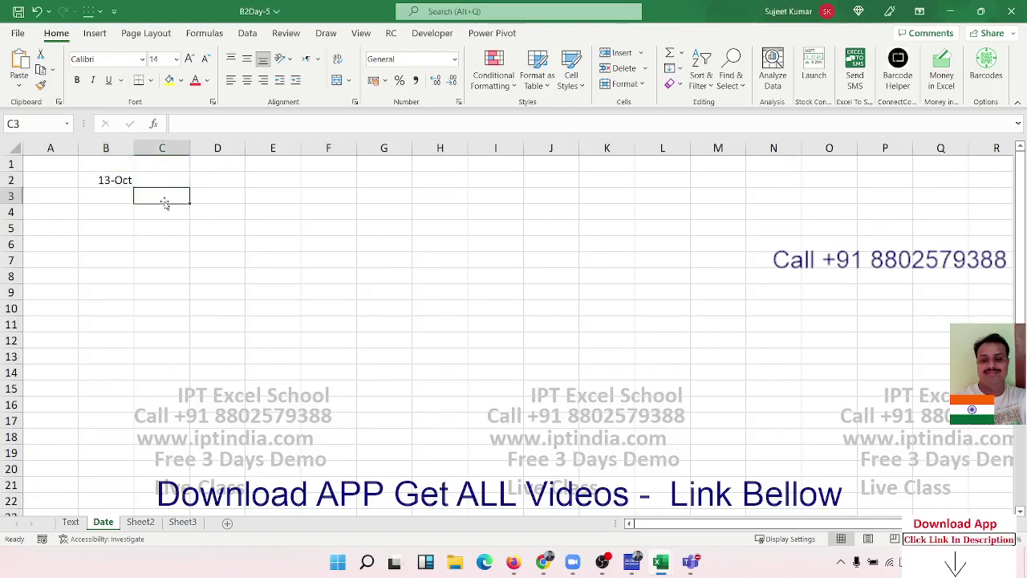
{"action": "type", "text": "=date"}
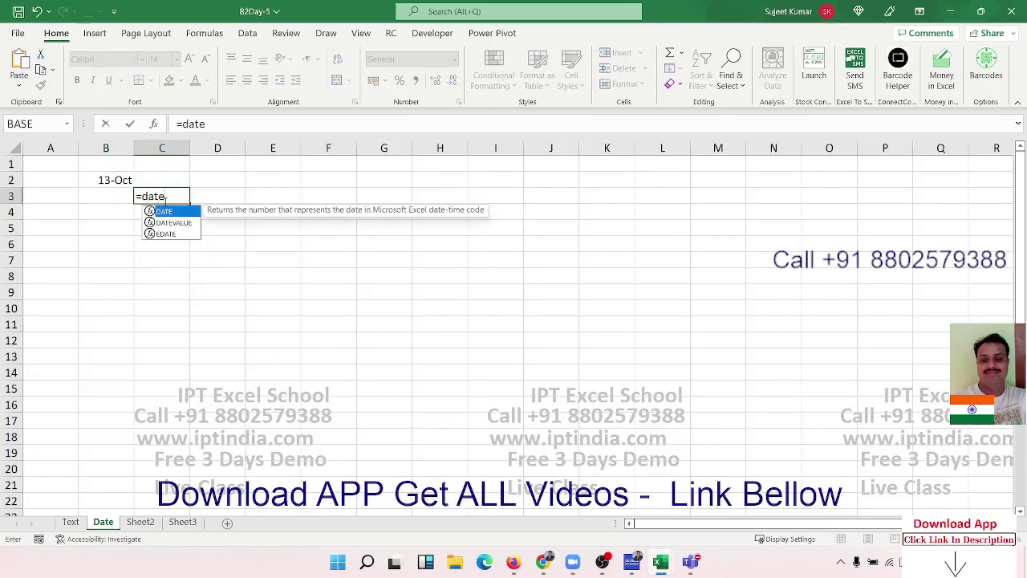
{"action": "key", "text": "Tab"}
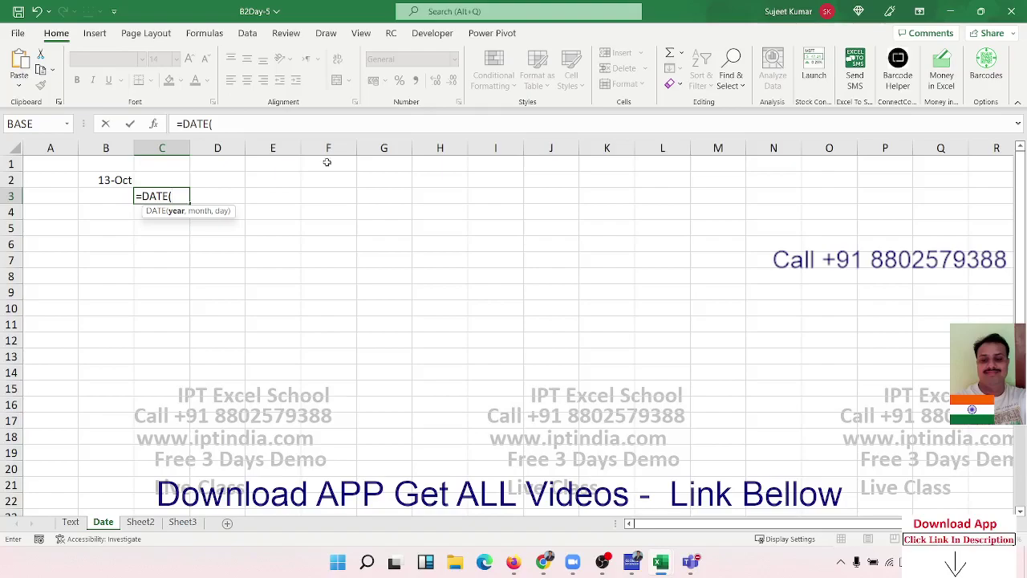
{"action": "type", "text": "2022"}
{"action": "type", "text": ",13"}
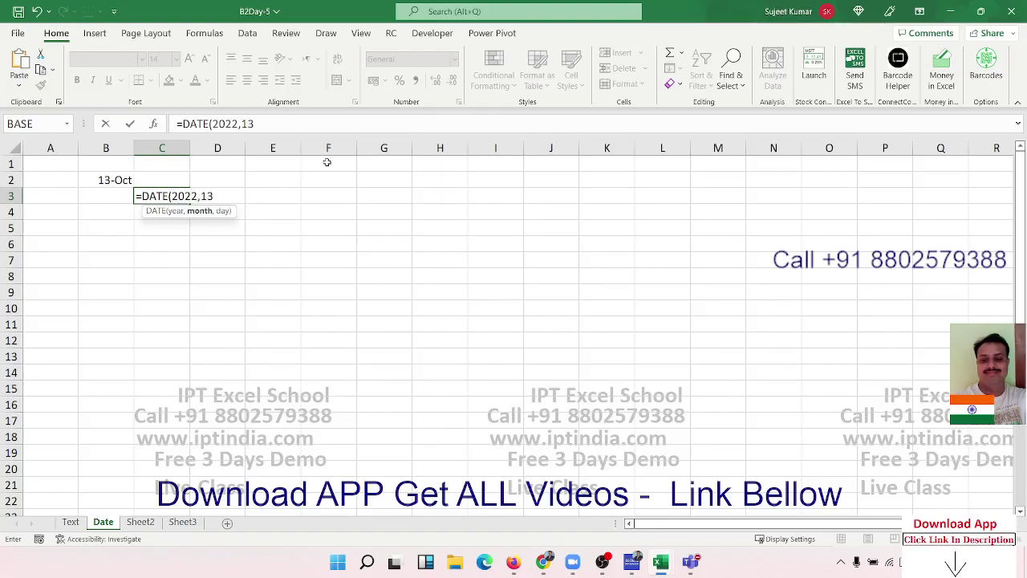
{"action": "key", "text": "BackSpace"}
{"action": "type", "text": "0,13"}
{"action": "key", "text": "Return"}
{"action": "key", "text": "Up"}
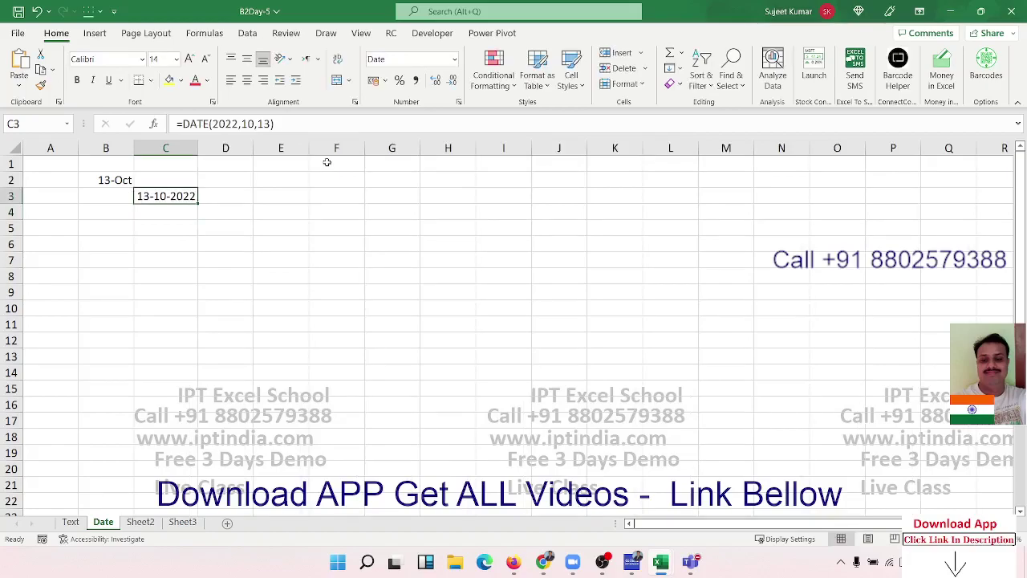
{"action": "scroll", "coordinate": [327, 161], "scroll_direction": "down", "scroll_amount": 3}
{"action": "scroll", "coordinate": [327, 160], "scroll_direction": "up", "scroll_amount": 3}
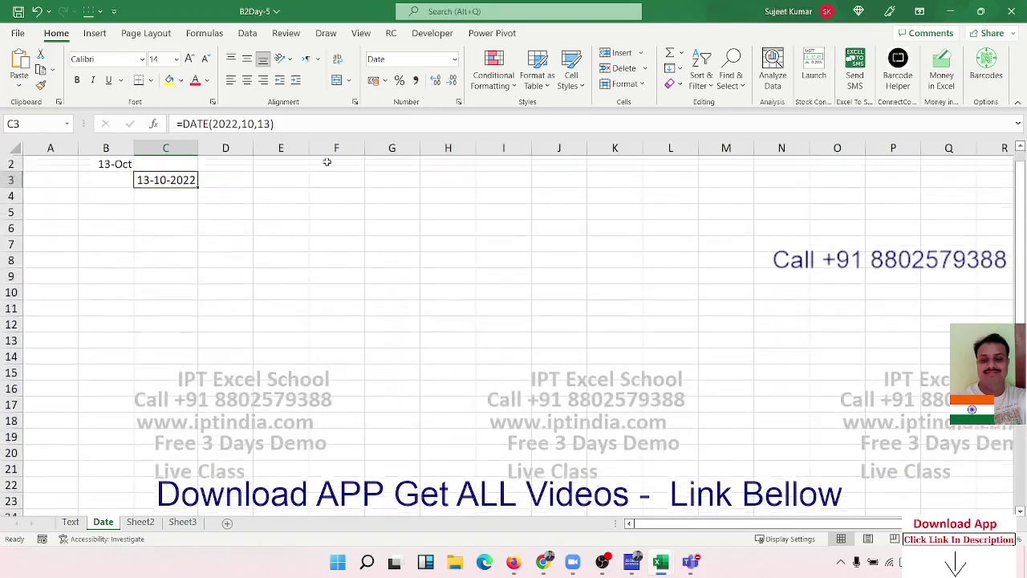
{"action": "left_click", "coordinate": [212, 195]}
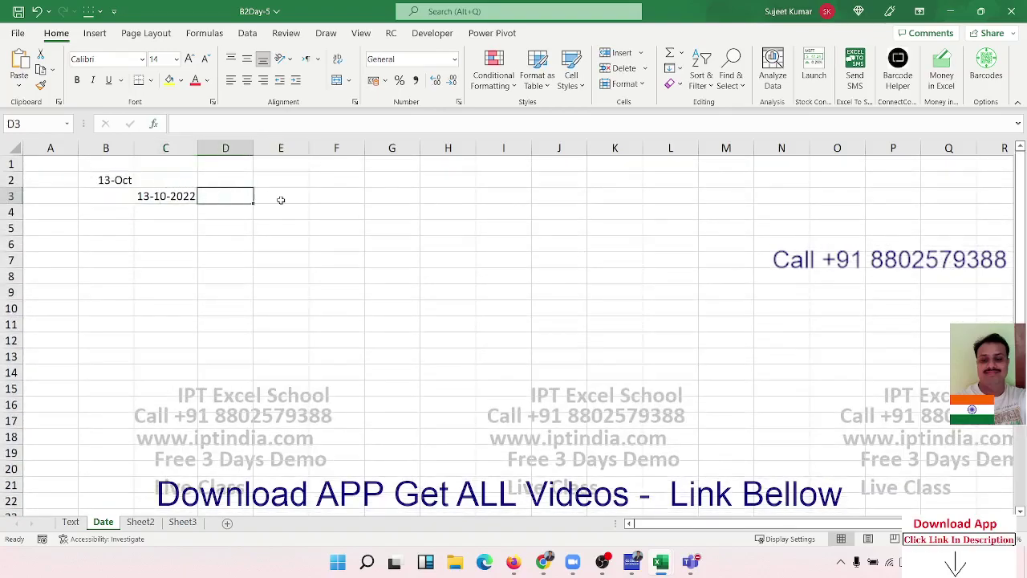
Enter =YEAR(C3), =DAY(C3) and =MONTH(C3) in D3:F3, giving 2022, 13 and 10
{"action": "type", "text": "=yea"}
{"action": "key", "text": "Tab"}
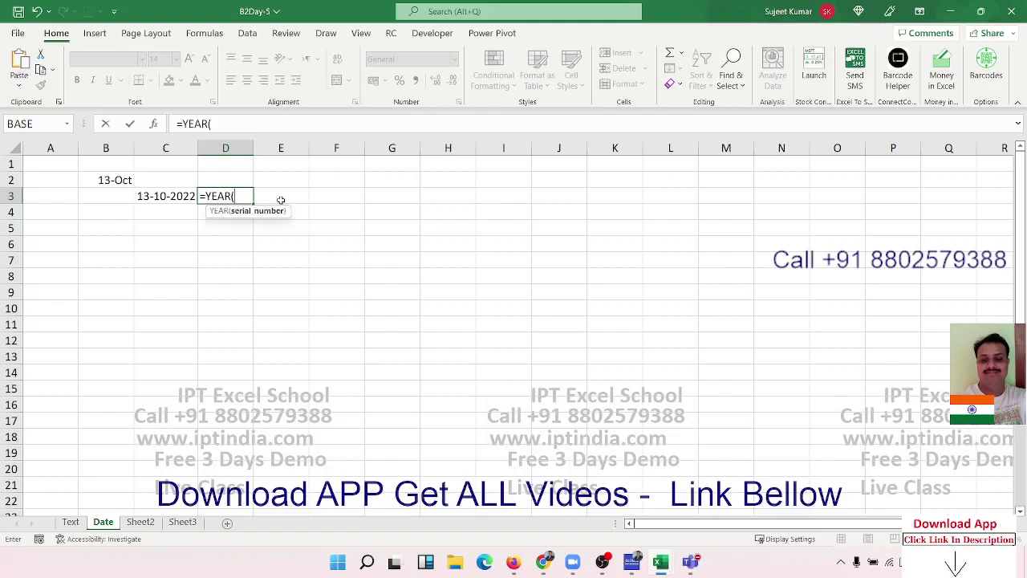
{"action": "key", "text": "Left"}
{"action": "key", "text": "Return"}
{"action": "key", "text": "Up"}
{"action": "left_click", "coordinate": [281, 199]}
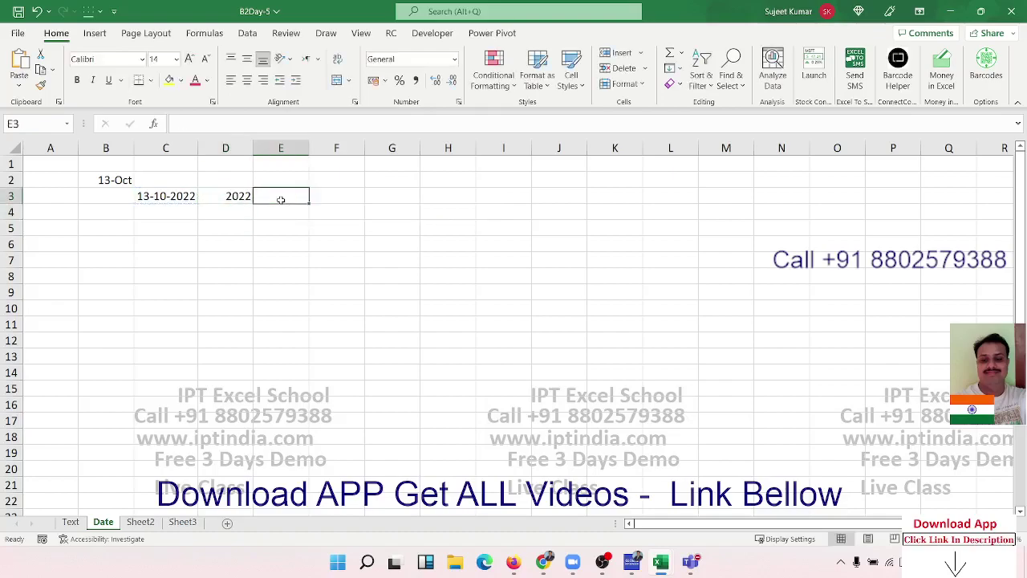
{"action": "type", "text": "=day"}
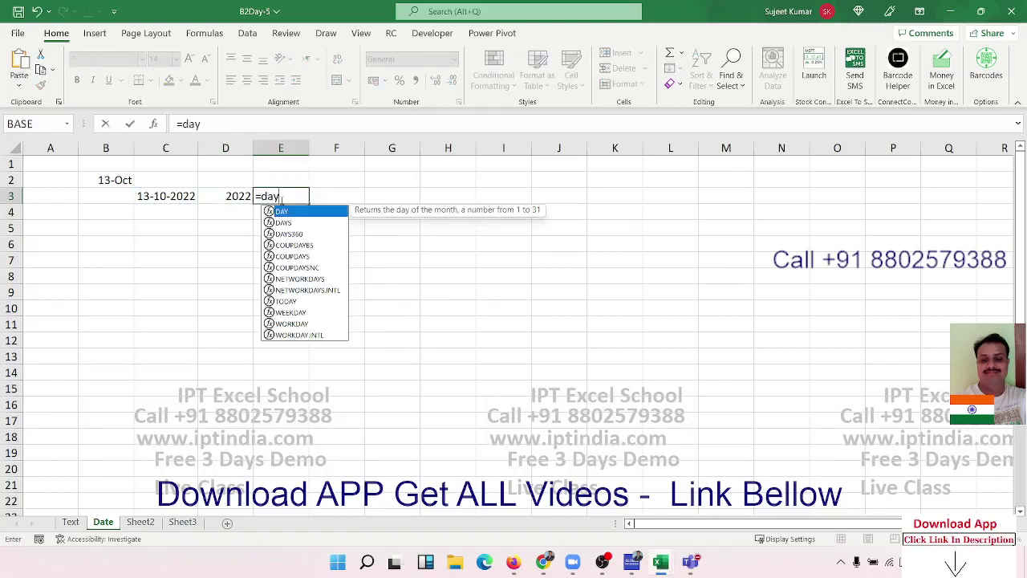
{"action": "key", "text": "Tab"}
{"action": "key", "text": "Left"}
{"action": "key", "text": "Return"}
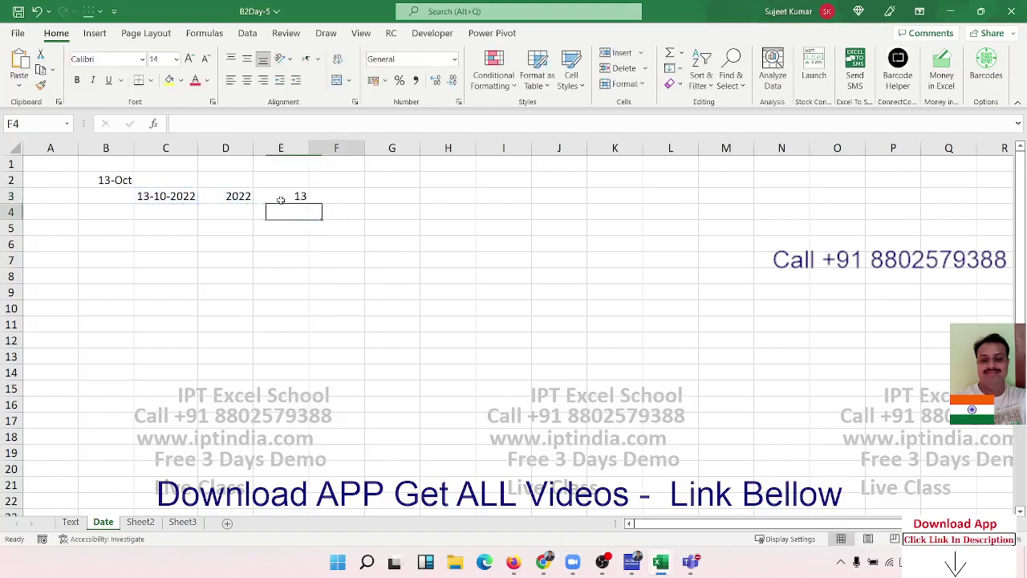
{"action": "key", "text": "Up"}
{"action": "key", "text": "Right"}
{"action": "type", "text": "=mon"}
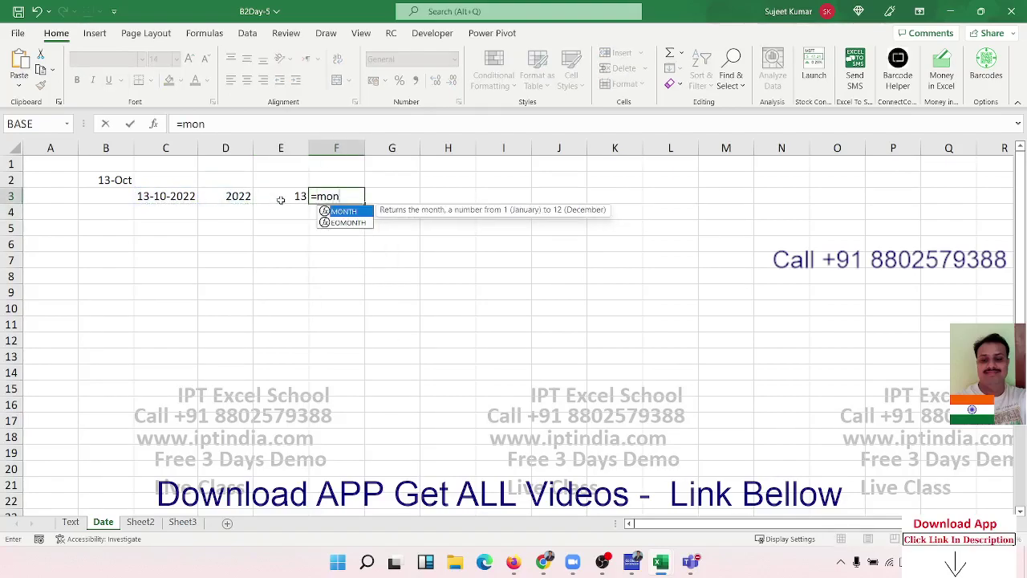
{"action": "key", "text": "Tab"}
{"action": "key", "text": "Left"}
{"action": "key", "text": "Left"}
{"action": "key", "text": "Left"}
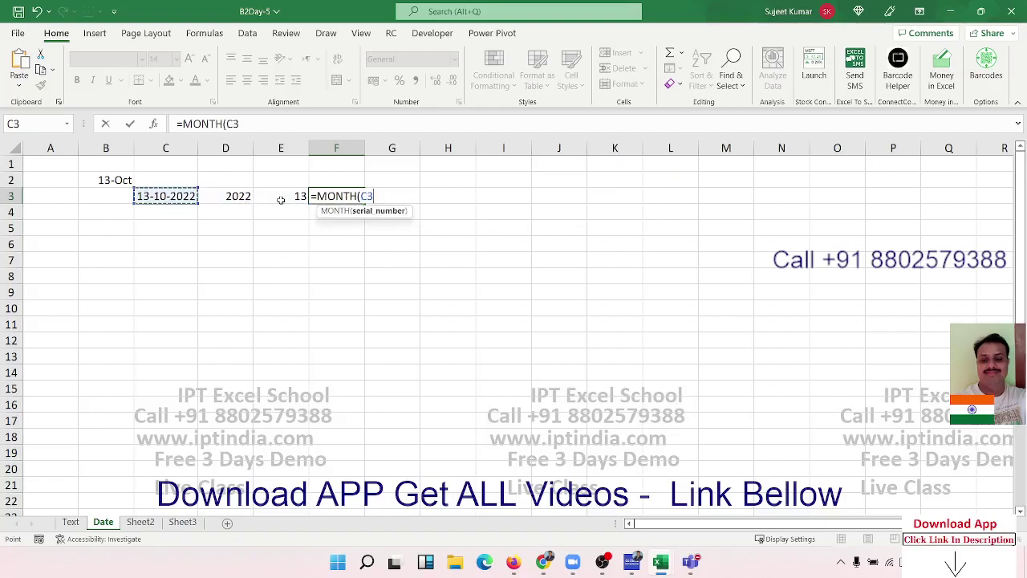
{"action": "key", "text": "Return"}
{"action": "key", "text": "Up"}
Start a DATE formula in G3, then cancel it
{"action": "key", "text": "Right"}
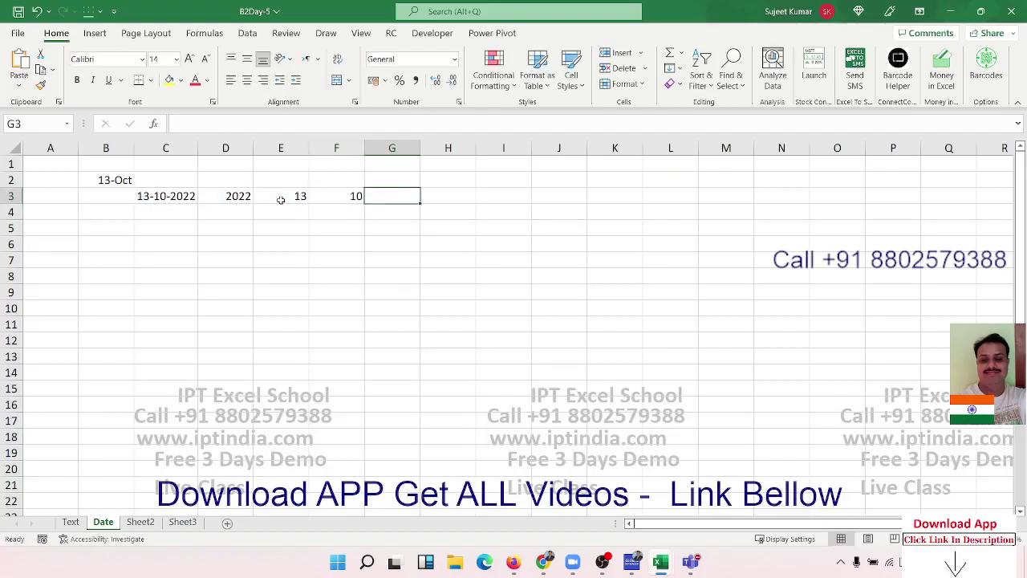
{"action": "type", "text": "=dat"}
{"action": "key", "text": "Tab"}
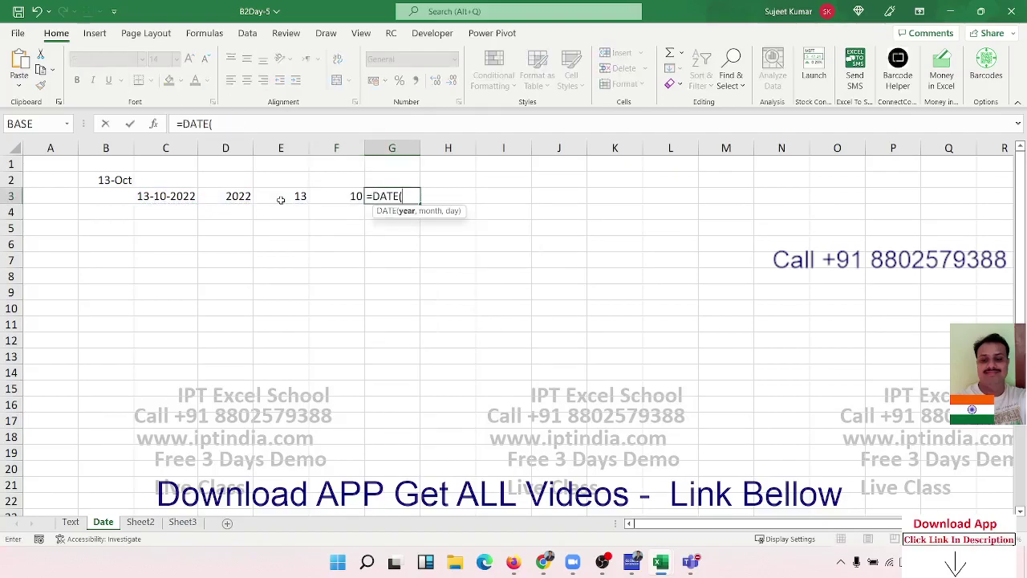
{"action": "key", "text": "Left"}
{"action": "key", "text": "Escape"}
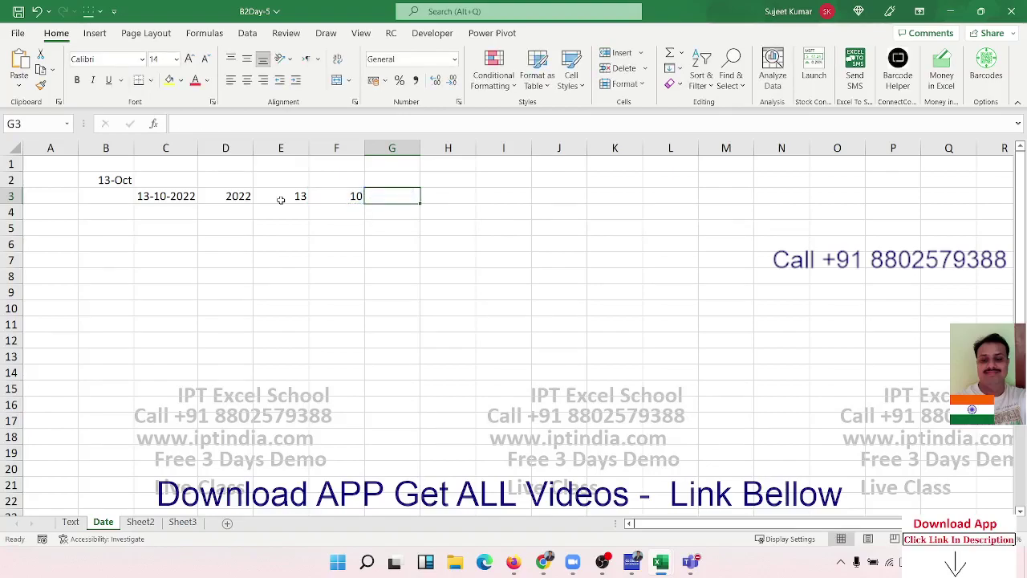
Enter =TODAY() in C5 to show today's date, 13-10-2022
{"action": "key", "text": "Down"}
{"action": "key", "text": "Down"}
{"action": "key", "text": "Left"}
{"action": "key", "text": "Left"}
{"action": "key", "text": "Left"}
{"action": "key", "text": "Left"}
{"action": "type", "text": "13-10-2022"}
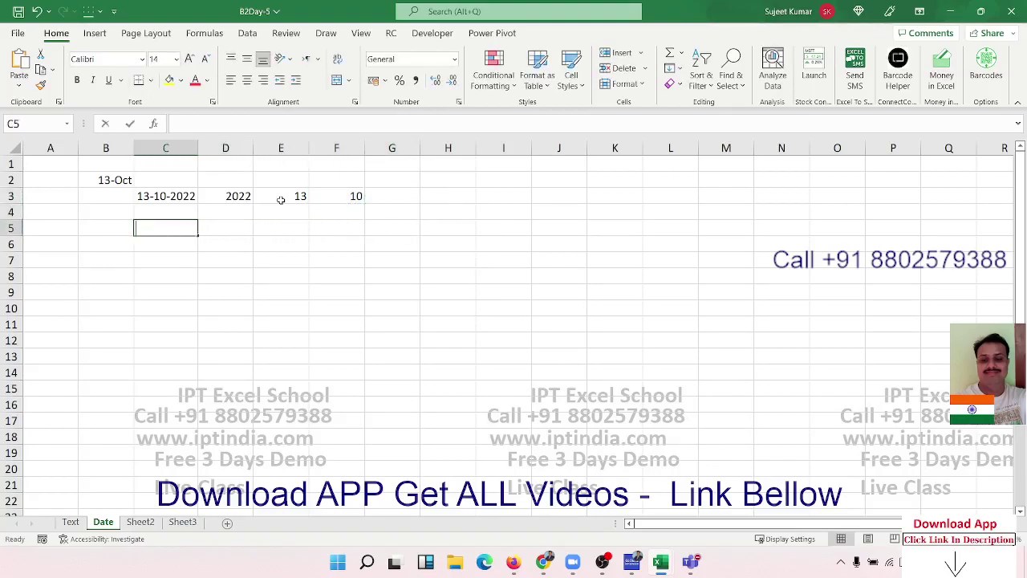
{"action": "key", "text": "Escape"}
{"action": "type", "text": "="}
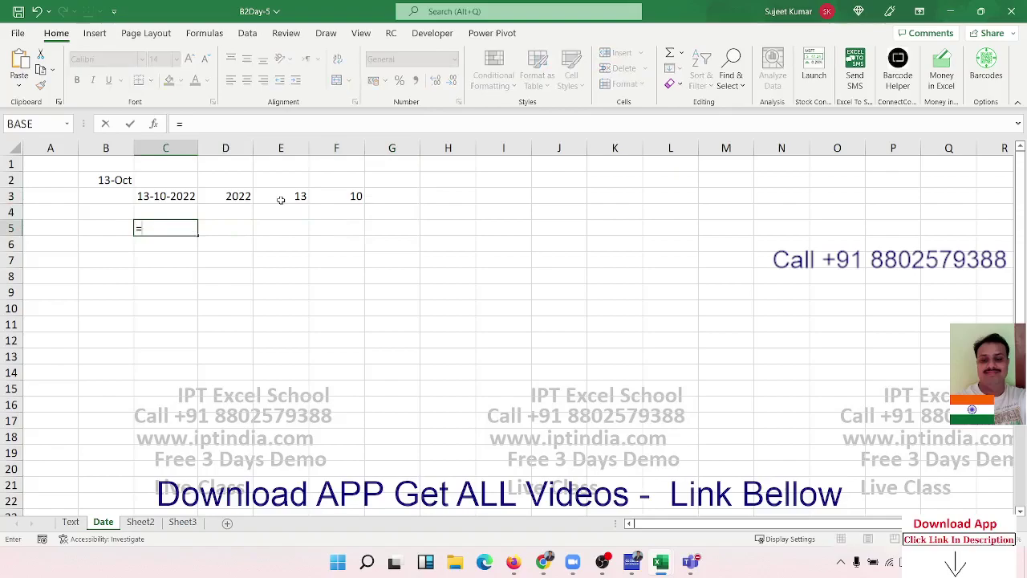
{"action": "type", "text": "to"}
{"action": "key", "text": "Down"}
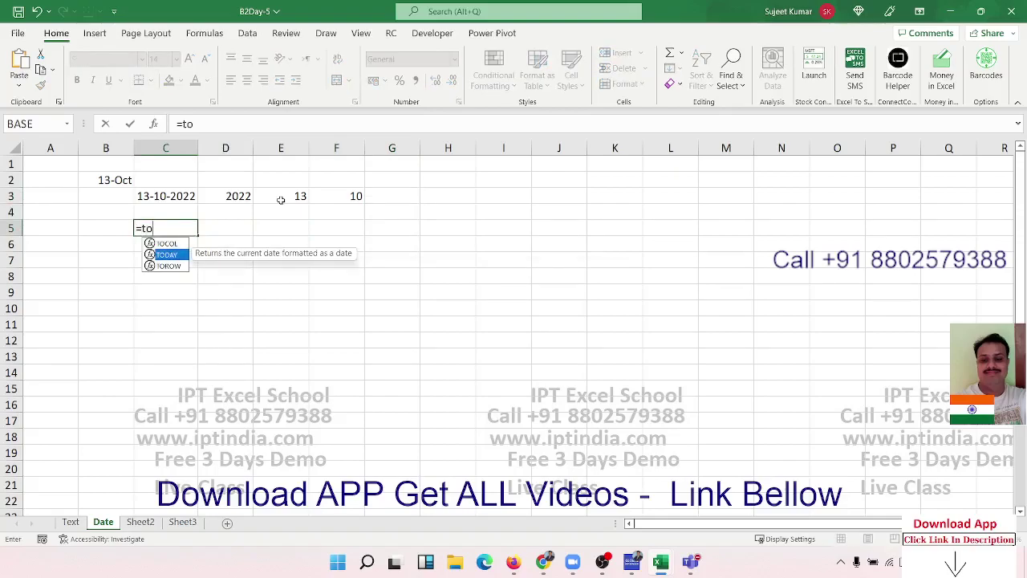
{"action": "key", "text": "Tab"}
{"action": "type", "text": ")"}
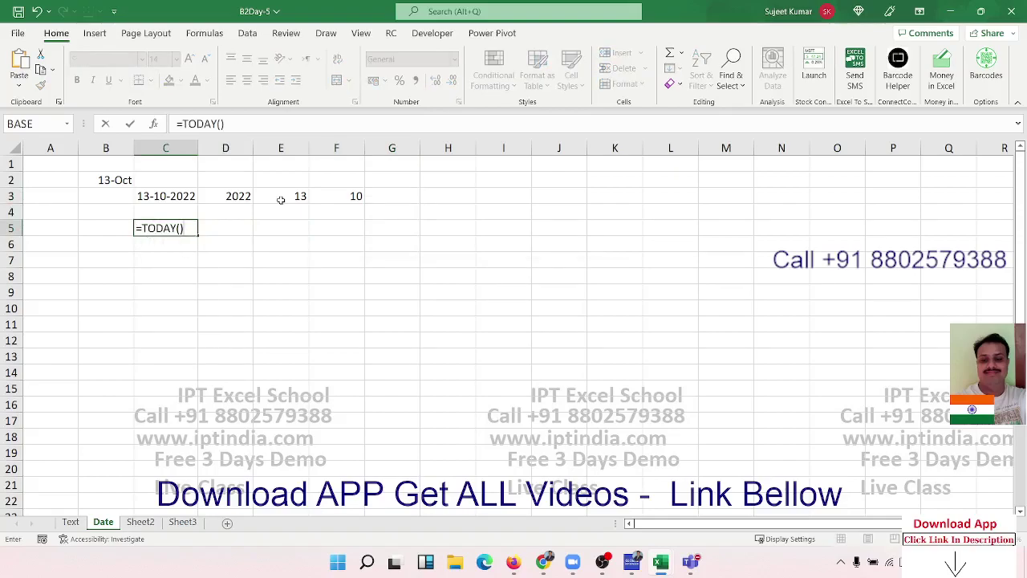
{"action": "key", "text": "Return"}
{"action": "key", "text": "Right"}
{"action": "key", "text": "Up"}
Put 20 in D5 and enter =C5+D5 in E5, returning 02-11-2022
{"action": "key", "text": "Left"}
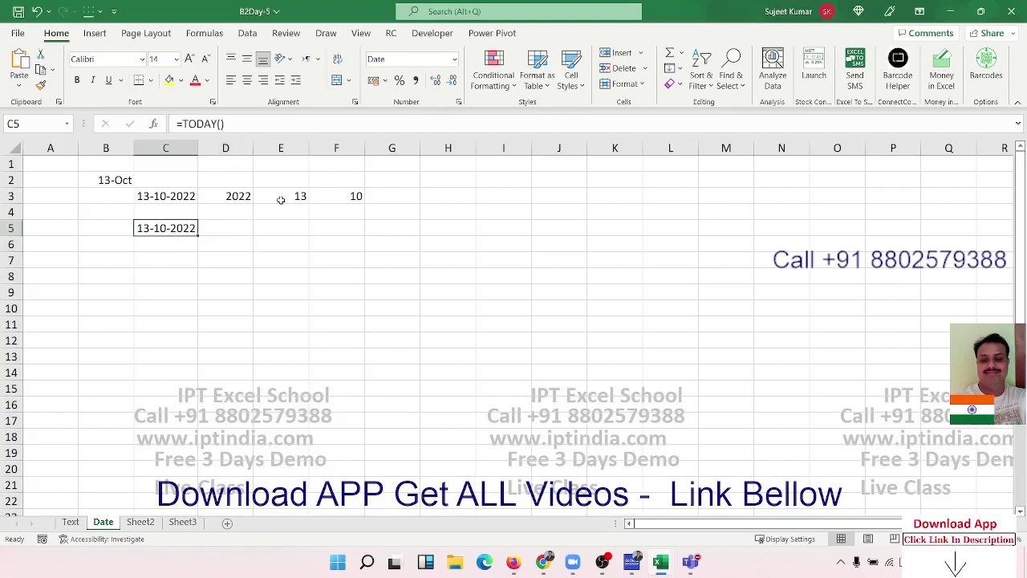
{"action": "key", "text": "Right"}
{"action": "type", "text": "20"}
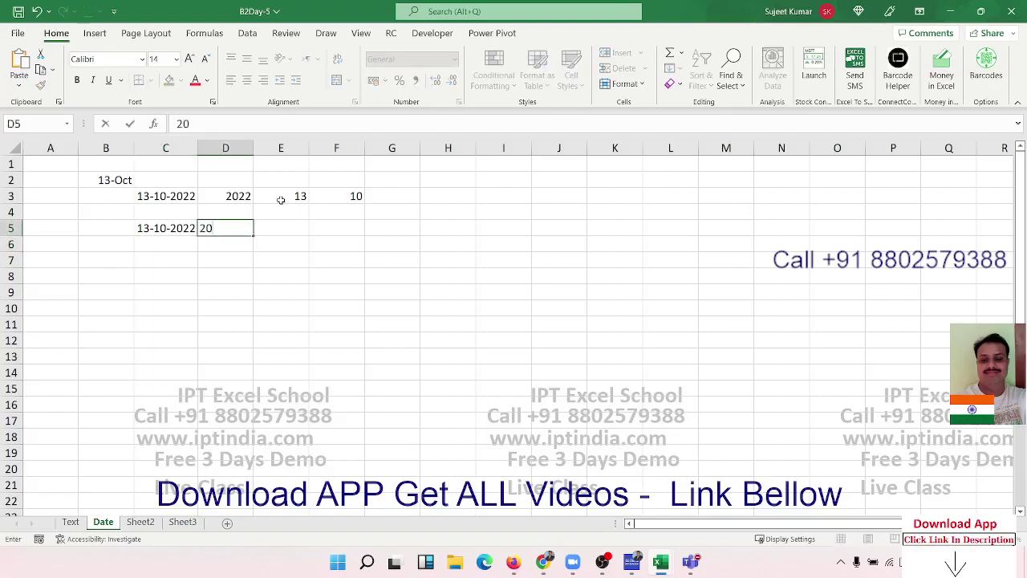
{"action": "key", "text": "Right"}
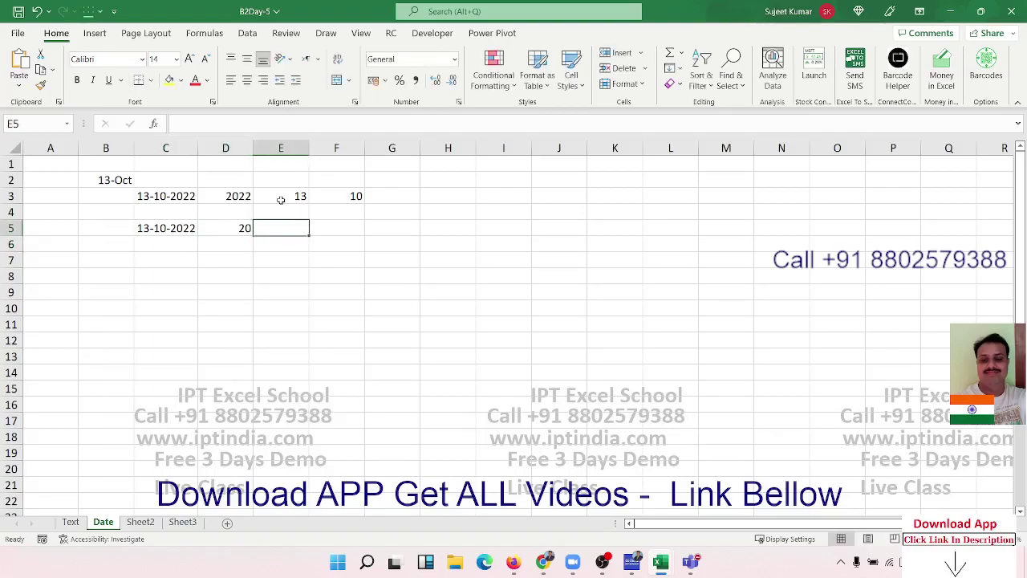
{"action": "type", "text": "="}
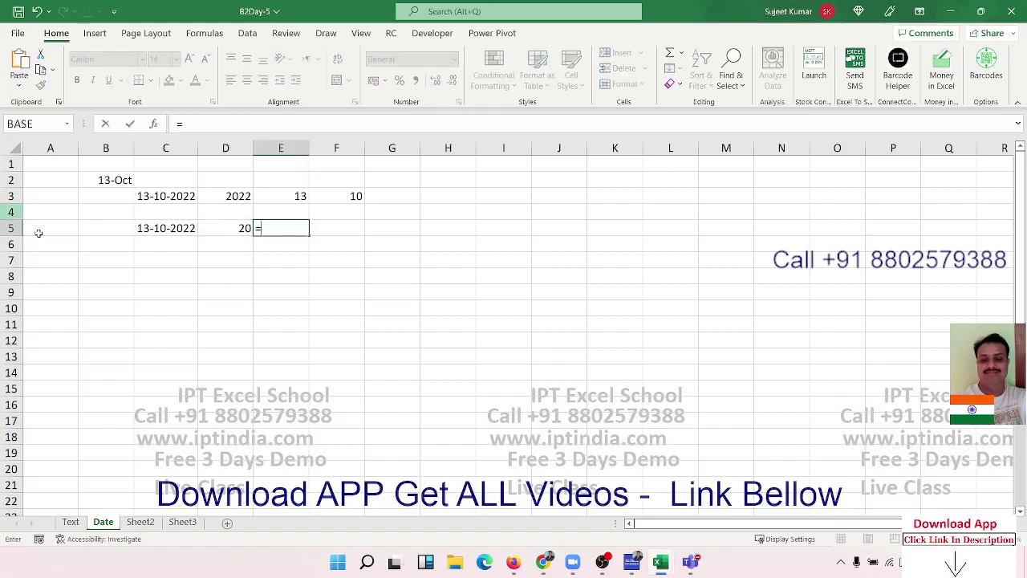
{"action": "left_click", "coordinate": [151, 232]}
{"action": "type", "text": "+"}
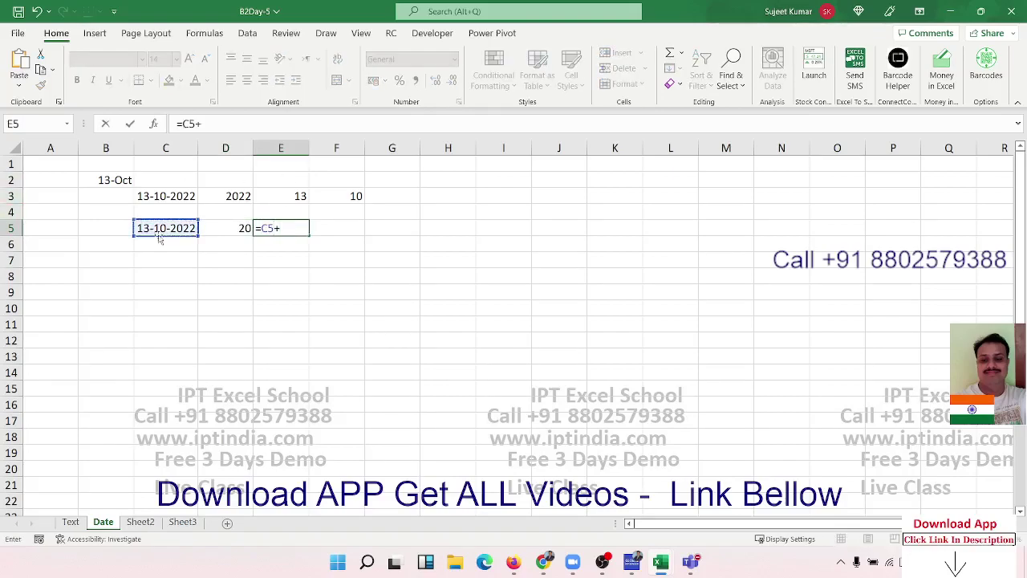
{"action": "left_click", "coordinate": [223, 227]}
{"action": "key", "text": "Return"}
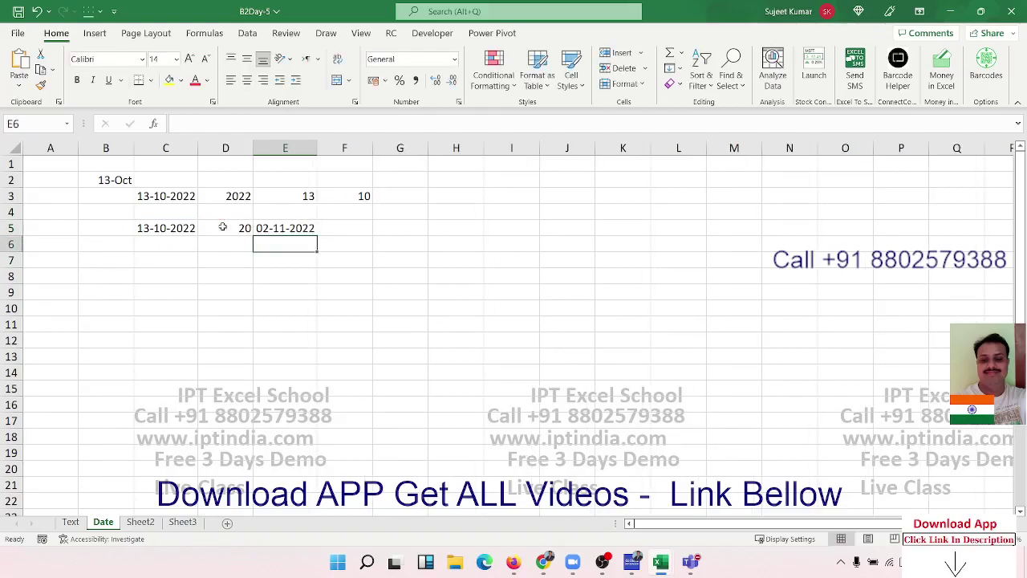
{"action": "key", "text": "Up"}
{"action": "key", "text": "Left"}
Enter =TODAY() in C6 and 3 months in D6
{"action": "key", "text": "Down"}
{"action": "key", "text": "Left"}
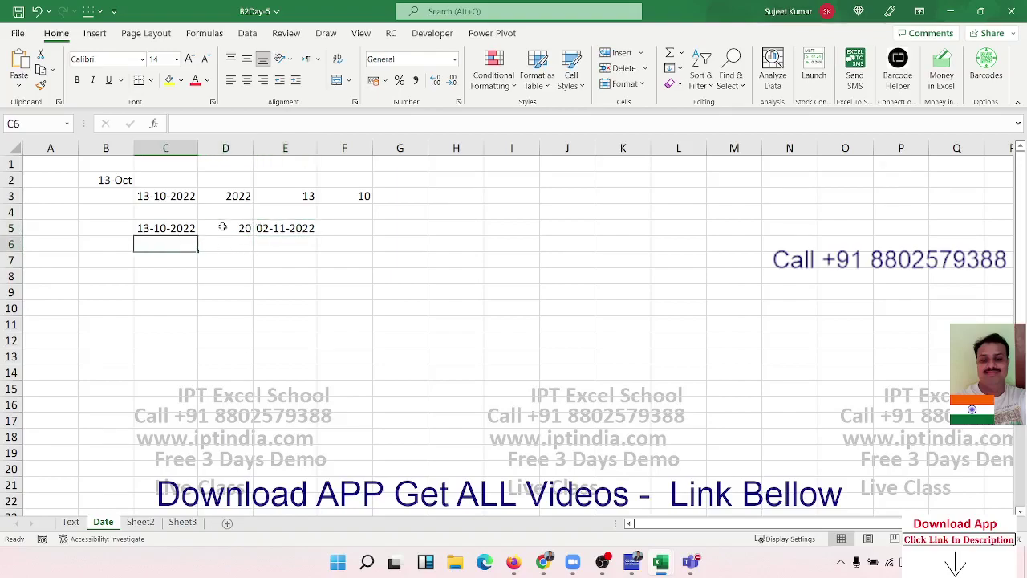
{"action": "type", "text": "=TODAY()"}
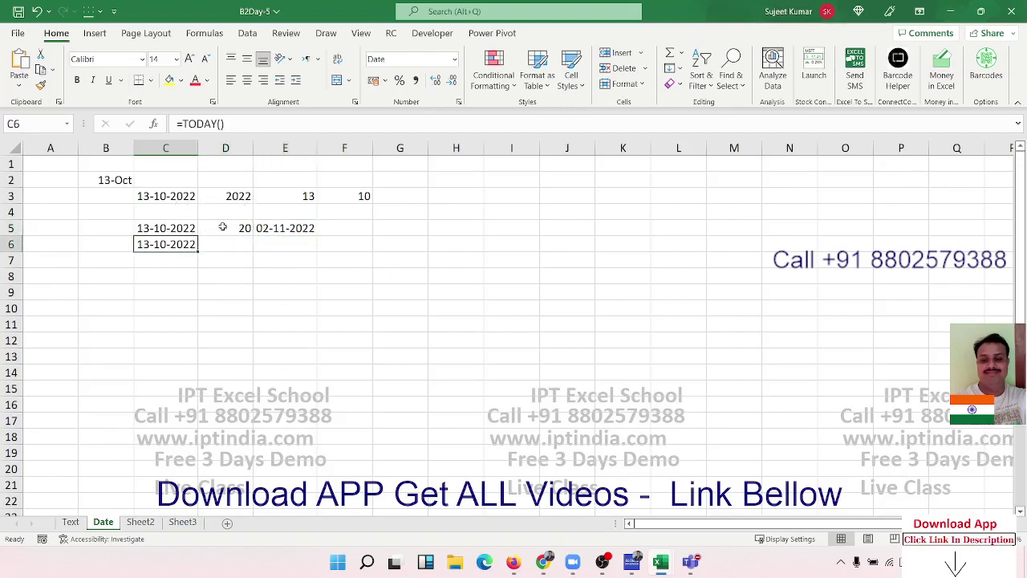
{"action": "key", "text": "Tab"}
{"action": "type", "text": "3"}
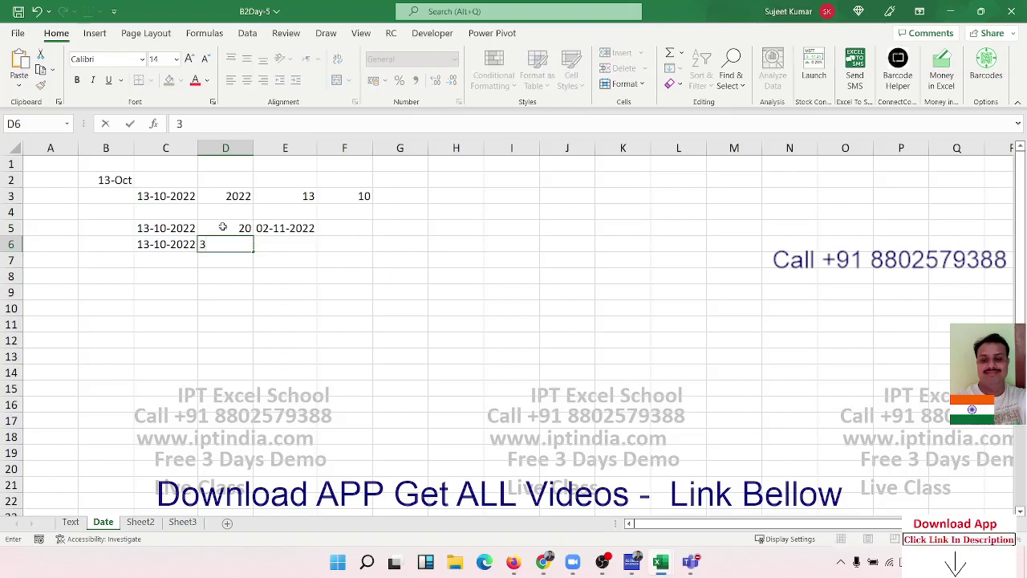
{"action": "key", "text": "Tab"}
Enter =EDATE(C6,D6) in E6 and apply a date format, showing 13-Jan-23
{"action": "type", "text": "=e"}
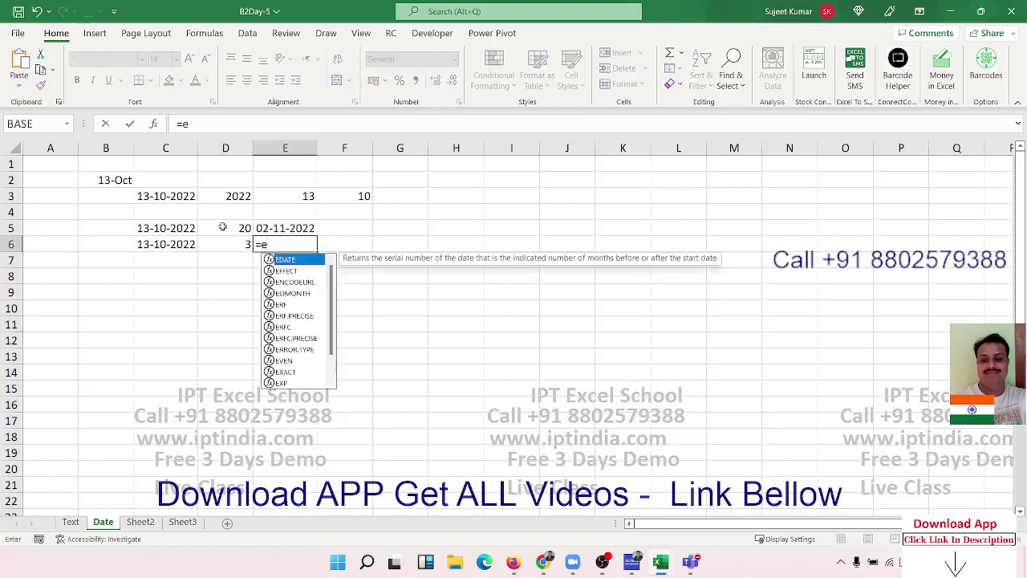
{"action": "type", "text": "d"}
{"action": "key", "text": "Tab"}
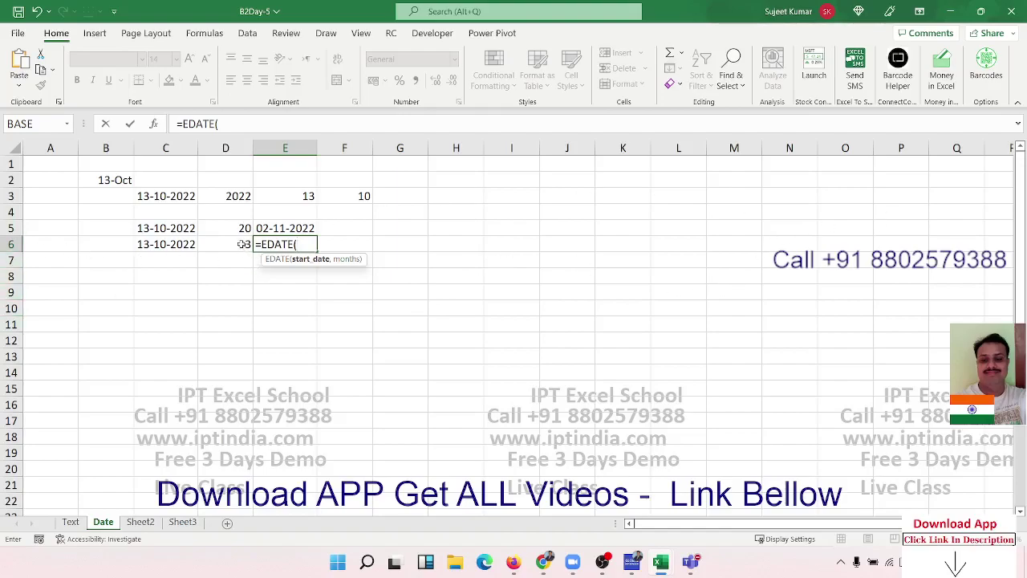
{"action": "left_click", "coordinate": [186, 244]}
{"action": "type", "text": ","}
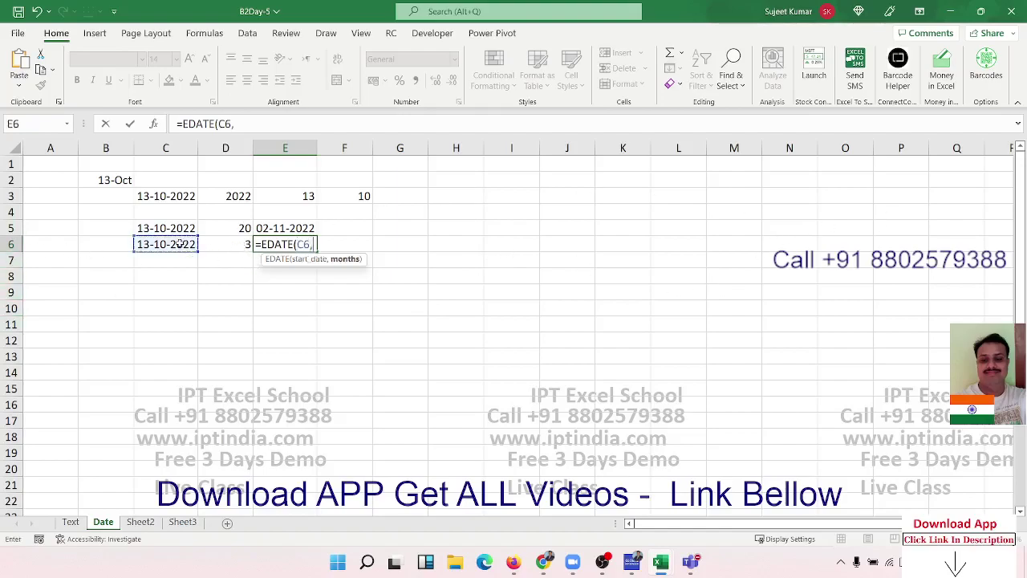
{"action": "left_click", "coordinate": [246, 244]}
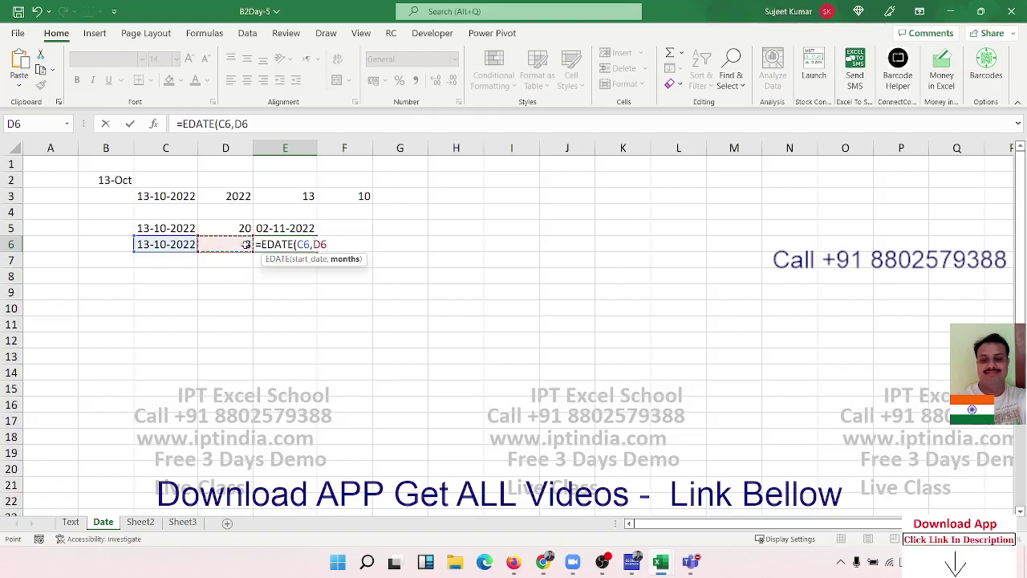
{"action": "key", "text": "Return"}
{"action": "key", "text": "Up"}
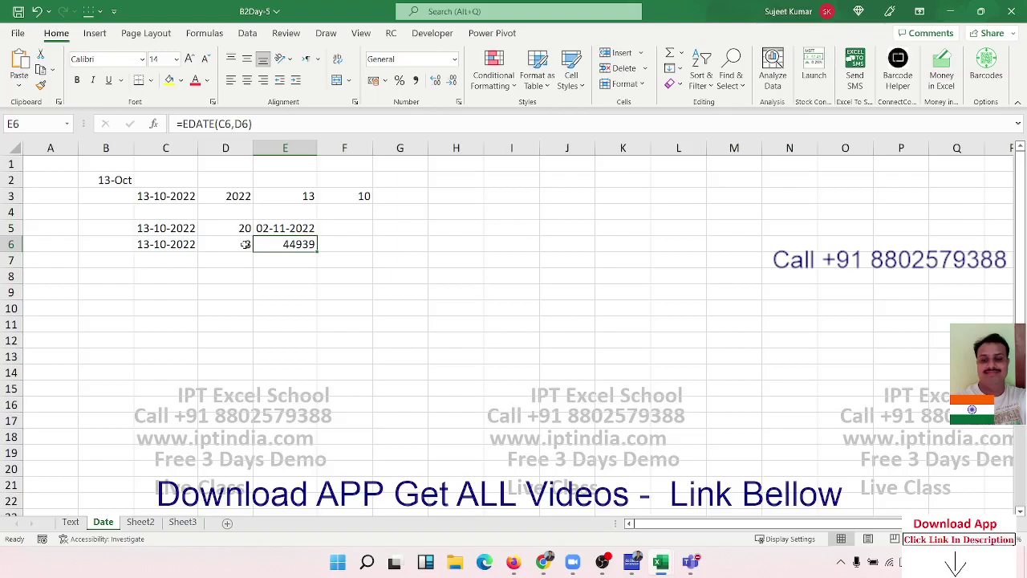
{"action": "key", "text": "ctrl+shift+3"}
{"action": "key", "text": "Right"}
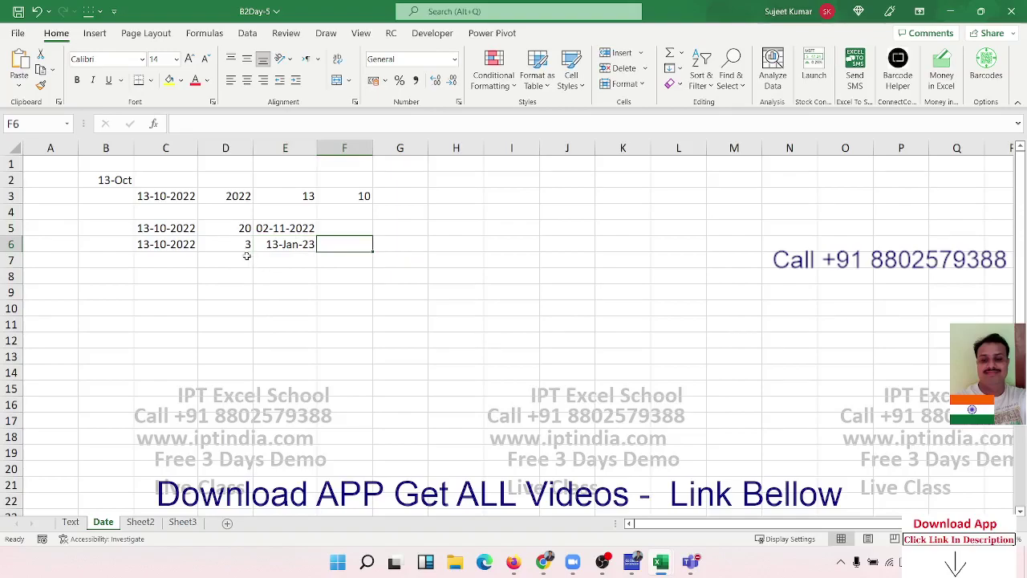
Change E5 to =C5-D5 so it subtracts 20 days, showing 23-09-2022
{"action": "key", "text": "Up"}
{"action": "key", "text": "Left"}
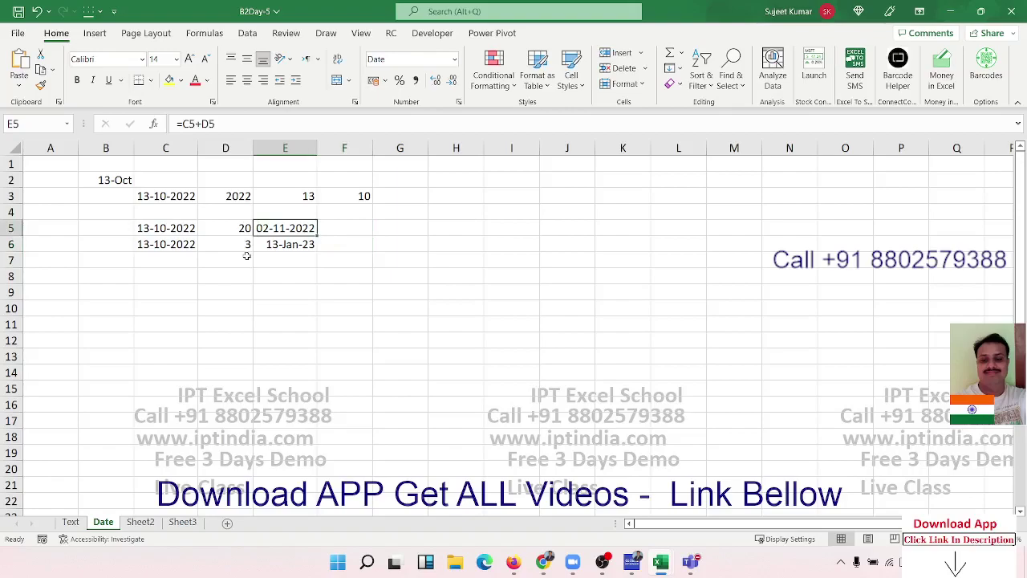
{"action": "key", "text": "Left"}
{"action": "key", "text": "Down"}
{"action": "key", "text": "Right"}
{"action": "key", "text": "Up"}
{"action": "key", "text": "F2"}
{"action": "key", "text": "Left"}
{"action": "key", "text": "Left"}
{"action": "key", "text": "Left"}
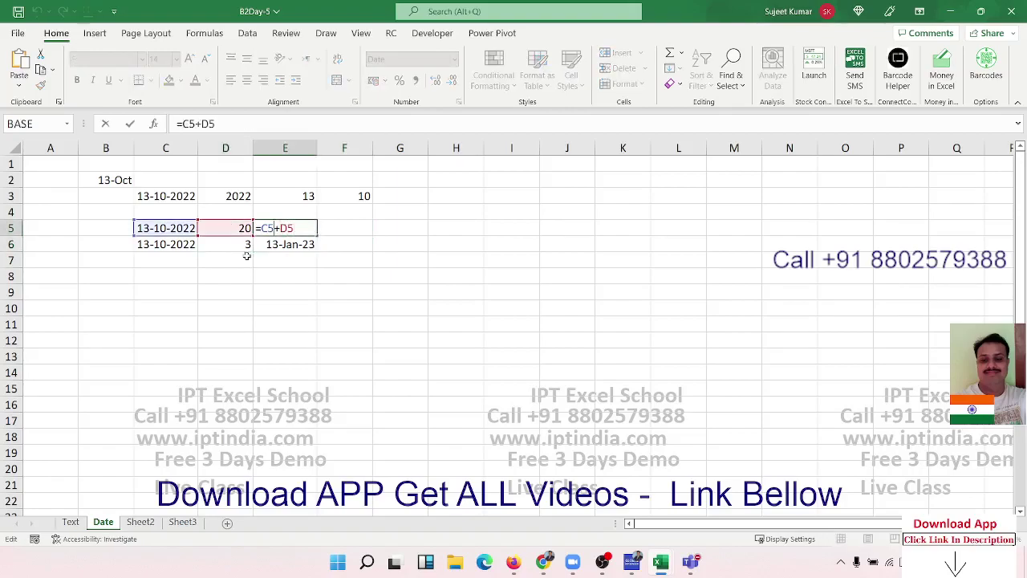
{"action": "key", "text": "Delete"}
{"action": "type", "text": "-"}
{"action": "key", "text": "Return"}
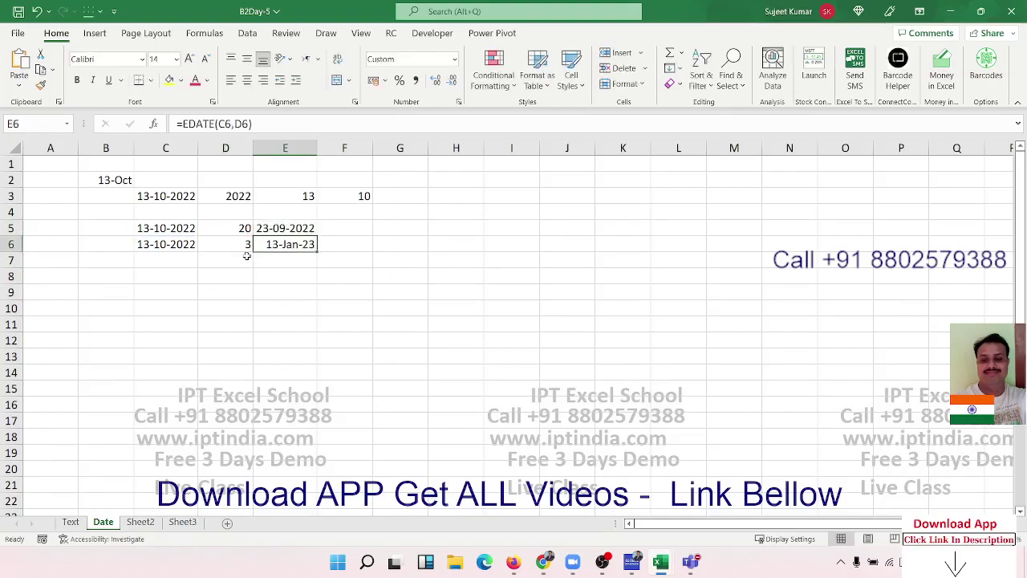
{"action": "key", "text": "Up"}
Set D6 to -3 so E6 returns 13-Jul-22
{"action": "key", "text": "Down"}
{"action": "key", "text": "Left"}
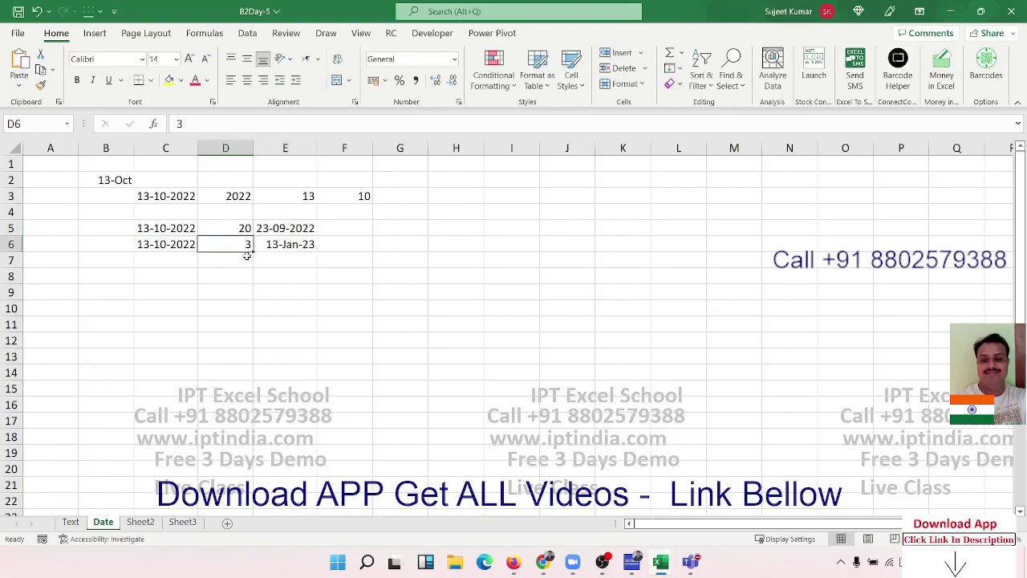
{"action": "type", "text": "-"}
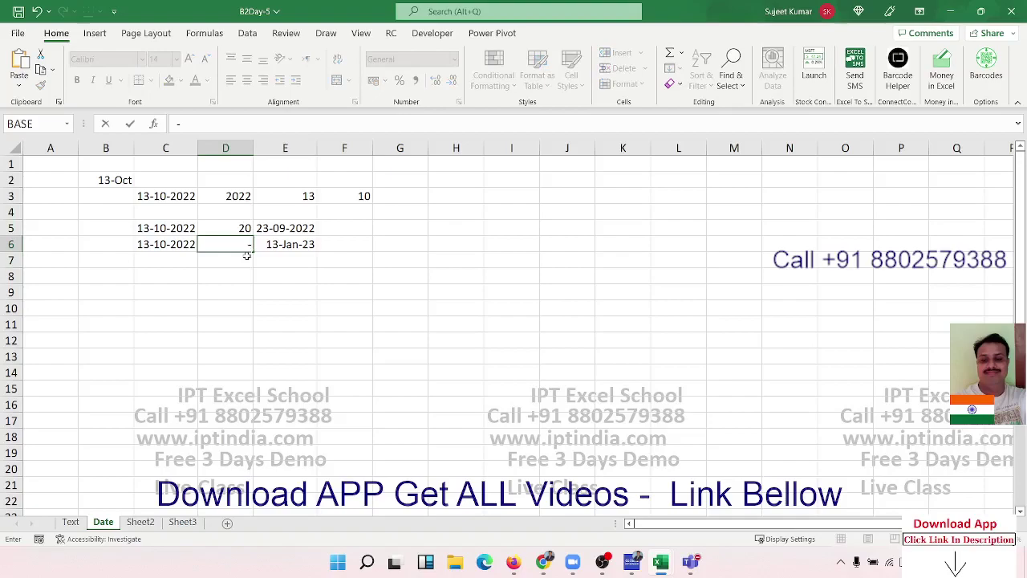
{"action": "type", "text": "3"}
{"action": "key", "text": "Return"}
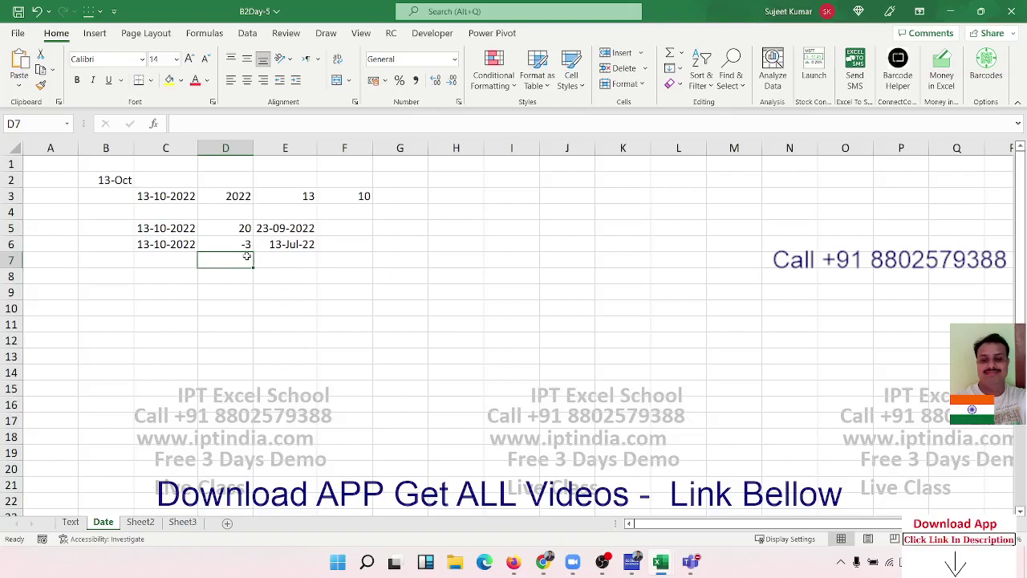
{"action": "key", "text": "Down"}
Insert today's date (13-10-2022) in C8 and enter offsets 2, 4 and 22 in D8:F8
{"action": "key", "text": "ctrl+semicolon"}
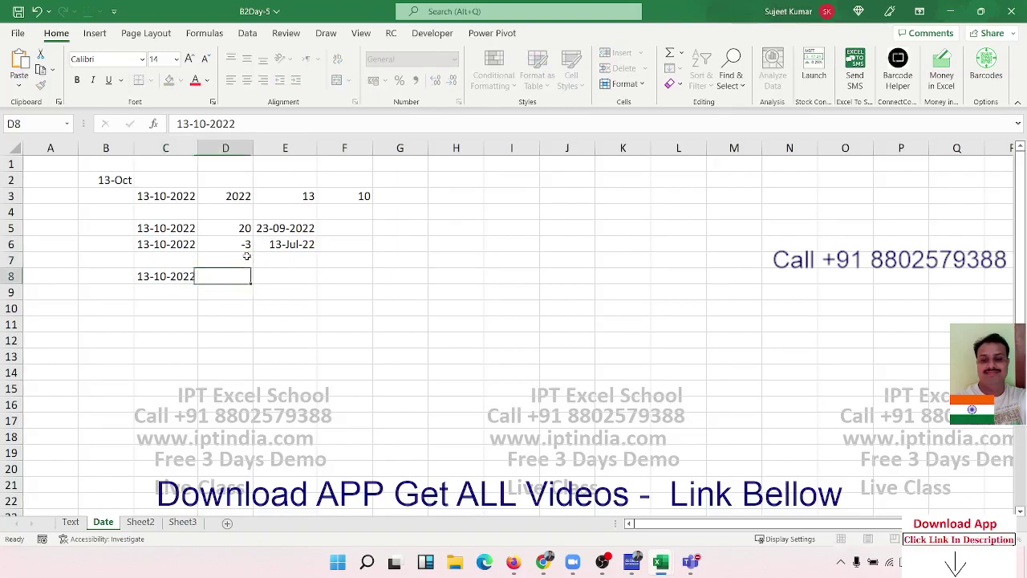
{"action": "type", "text": "2"}
{"action": "key", "text": "Tab"}
{"action": "type", "text": "4"}
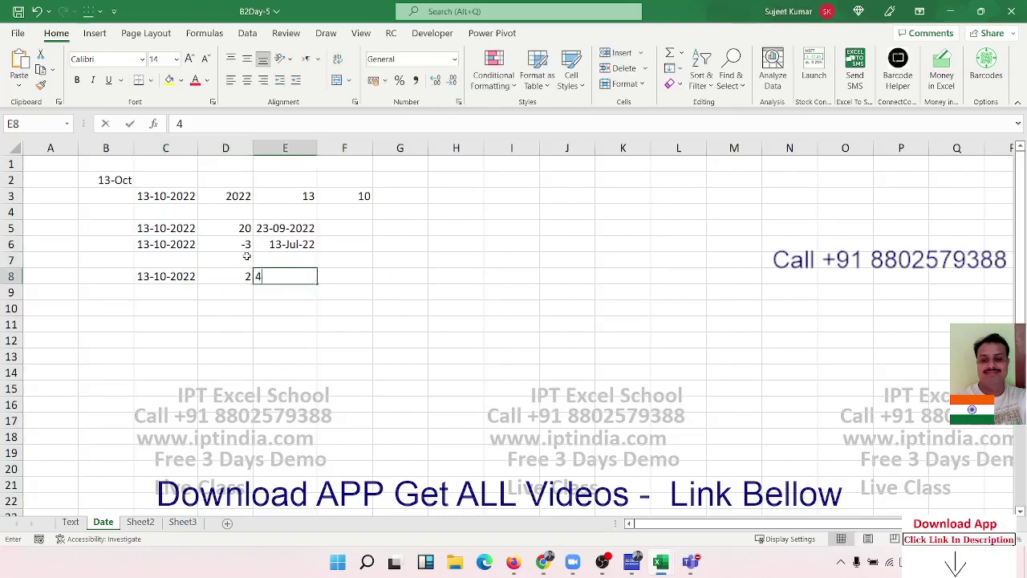
{"action": "key", "text": "Tab"}
{"action": "type", "text": "22"}
{"action": "key", "text": "Tab"}
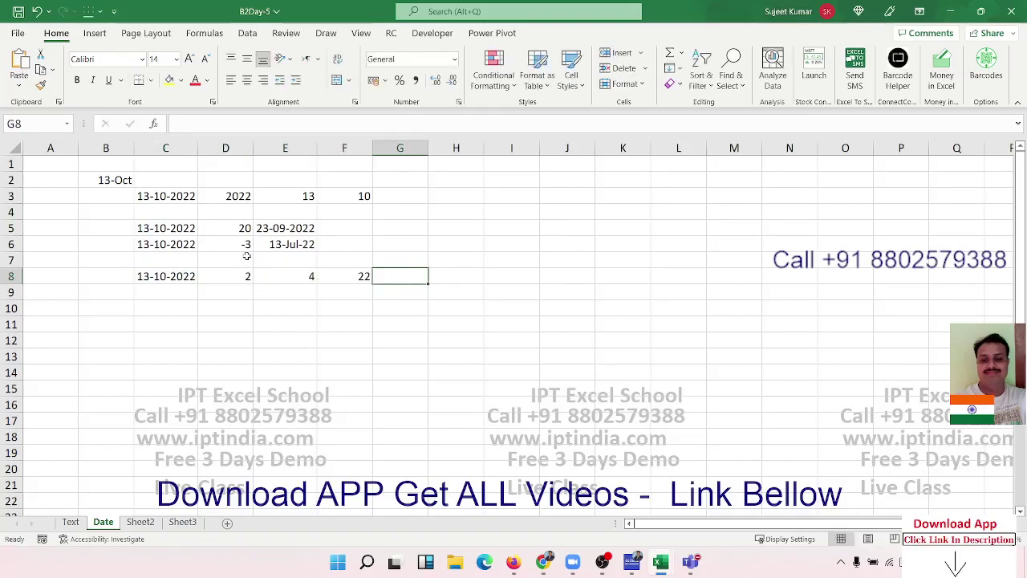
Highlight the year, month and day values in D3:F3, then select G9 for the combined date
{"action": "key", "text": "Down"}
{"action": "key", "text": "Left"}
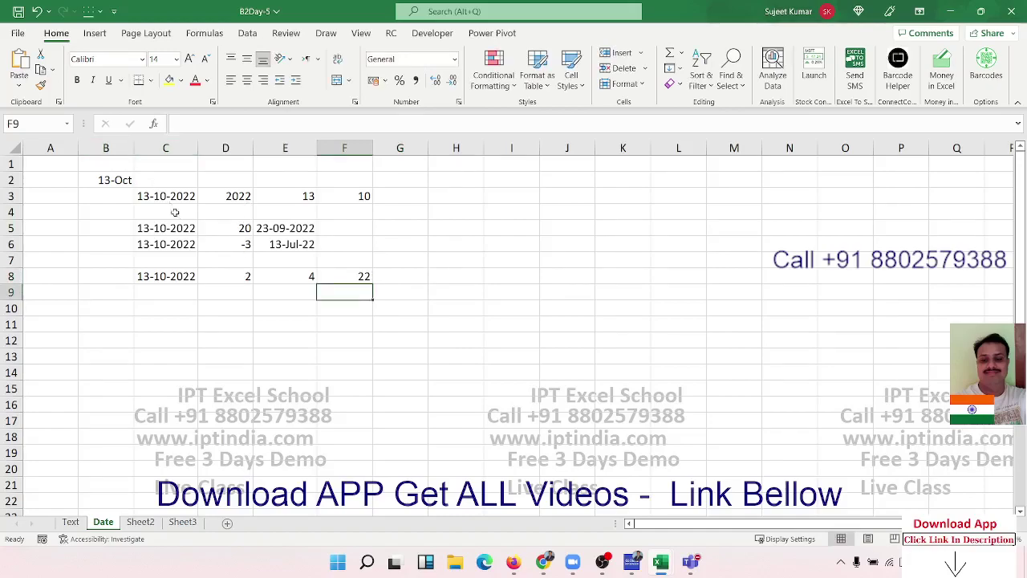
{"action": "left_click", "coordinate": [230, 197]}
{"action": "left_click_drag", "start_coordinate": [229, 196], "coordinate": [353, 197]}
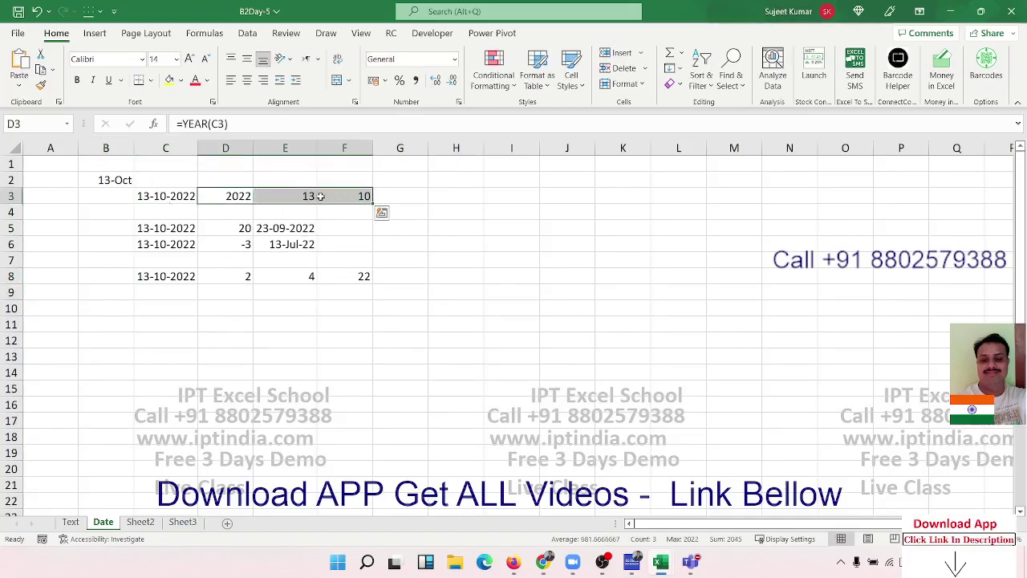
{"action": "left_click", "coordinate": [417, 292]}
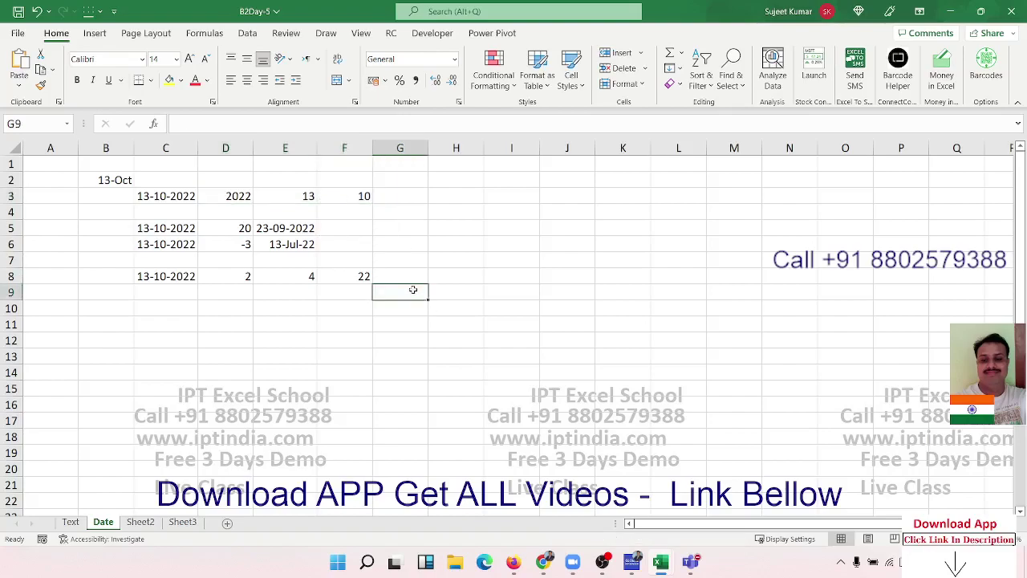
Begin the G9 formula as =DATE(YEAR(C8)+2,MONTH(C8) using C8 as the base date
{"action": "type", "text": "=dat"}
{"action": "key", "text": "Tab"}
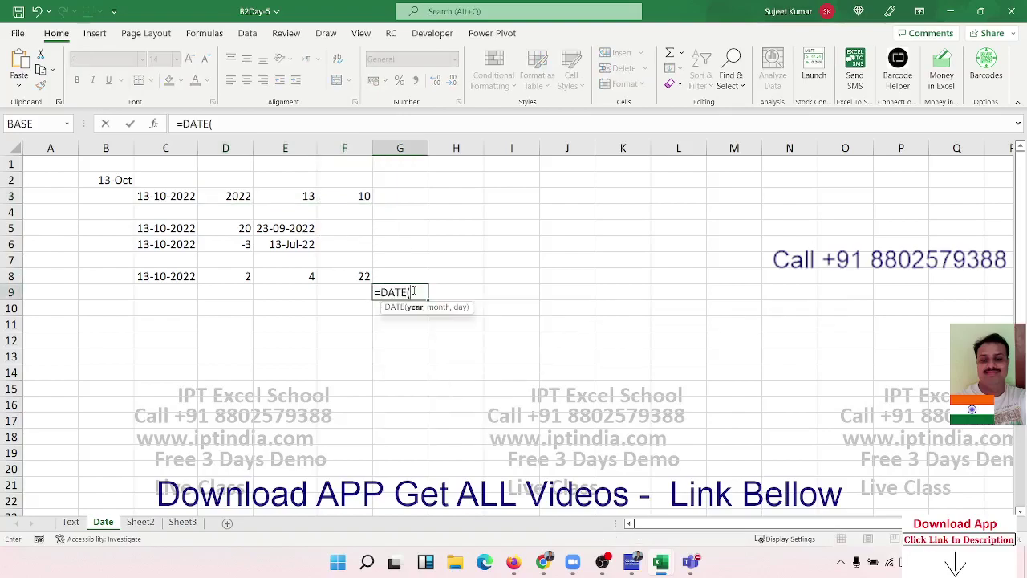
{"action": "type", "text": "yea"}
{"action": "key", "text": "Tab"}
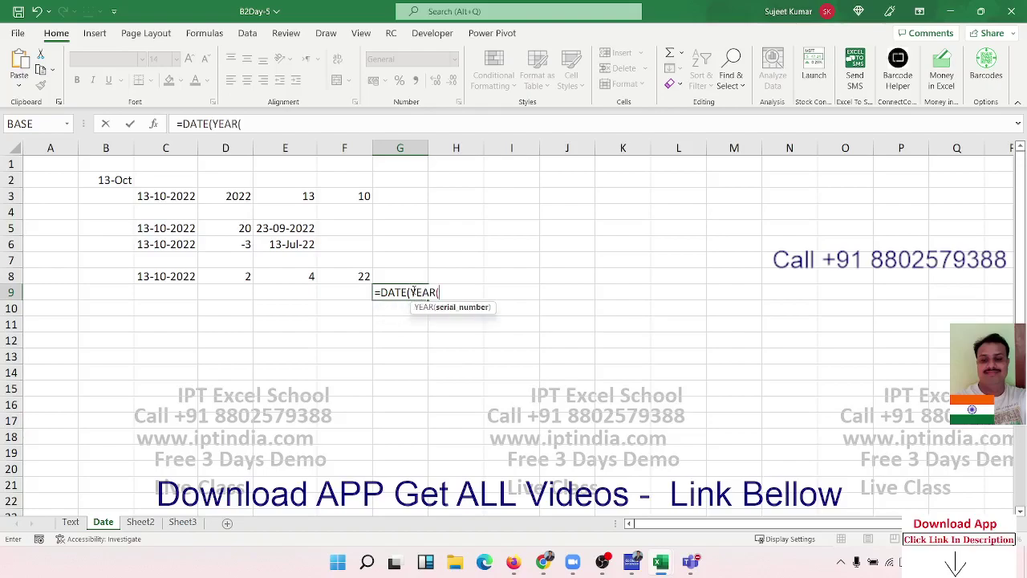
{"action": "left_click", "coordinate": [185, 275]}
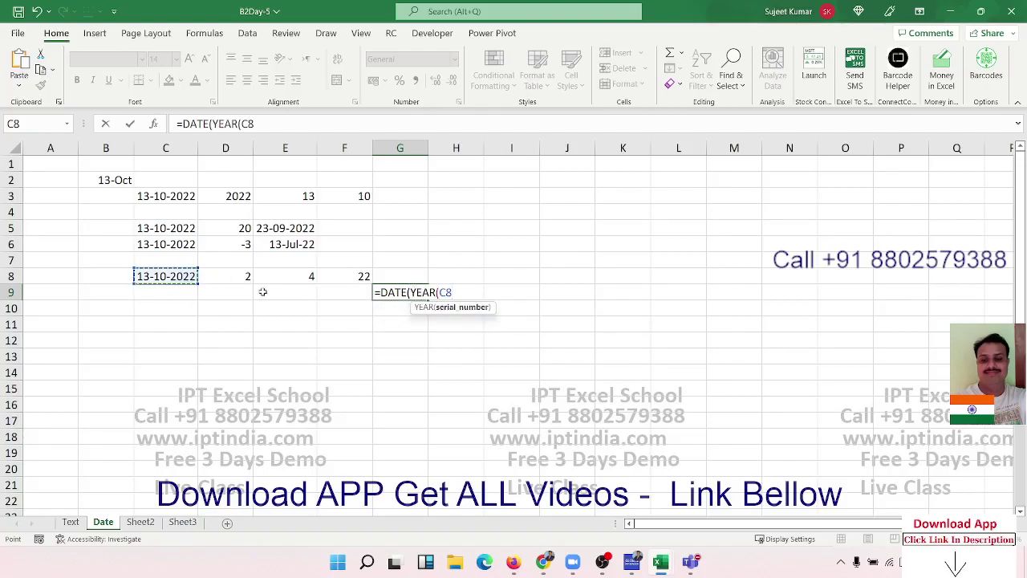
{"action": "type", "text": ")+"}
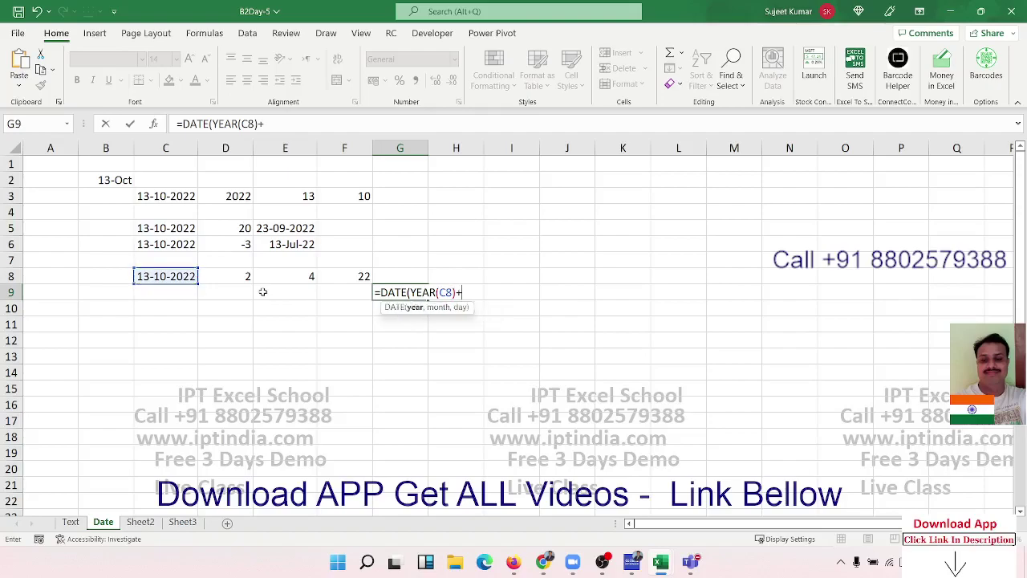
{"action": "type", "text": "2,"}
{"action": "type", "text": "m"}
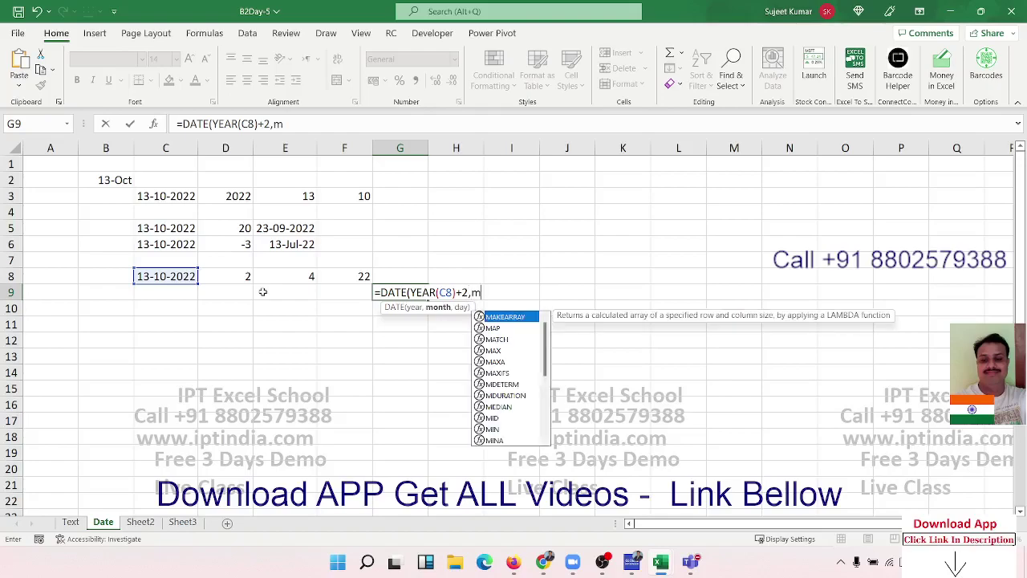
{"action": "type", "text": "on"}
{"action": "key", "text": "Tab"}
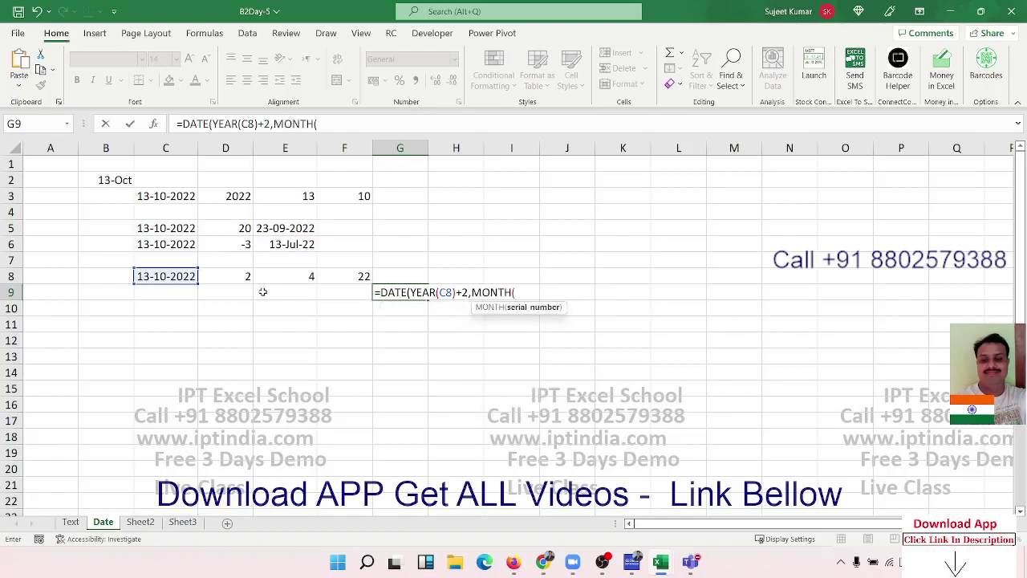
{"action": "left_click", "coordinate": [178, 276]}
Complete it with +4,DAY(C8)+22) and commit, giving 07-03-2025
{"action": "type", "text": ")"}
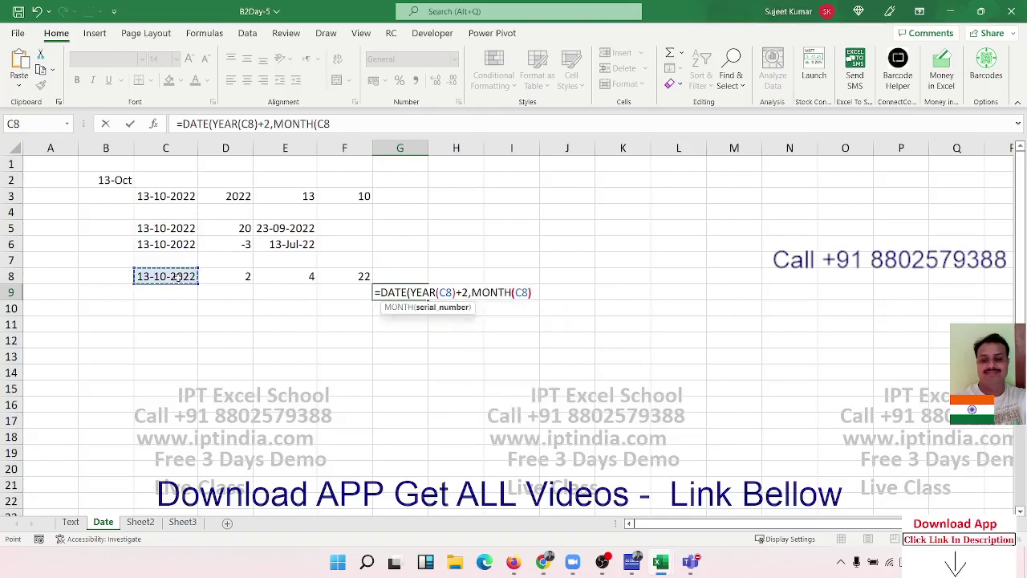
{"action": "type", "text": "+"}
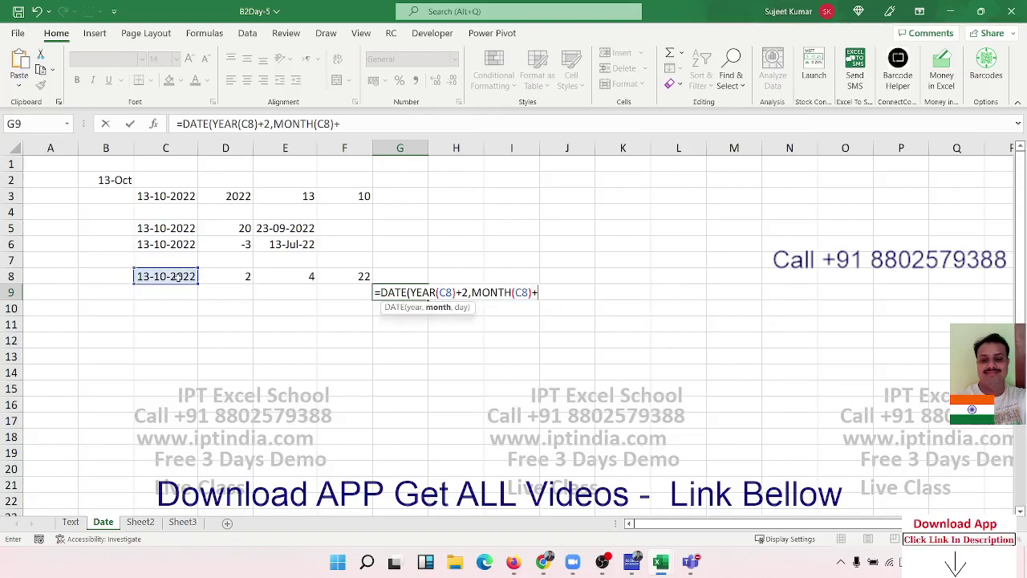
{"action": "type", "text": "4,"}
{"action": "type", "text": "day"}
{"action": "key", "text": "Tab"}
{"action": "left_click", "coordinate": [178, 277]}
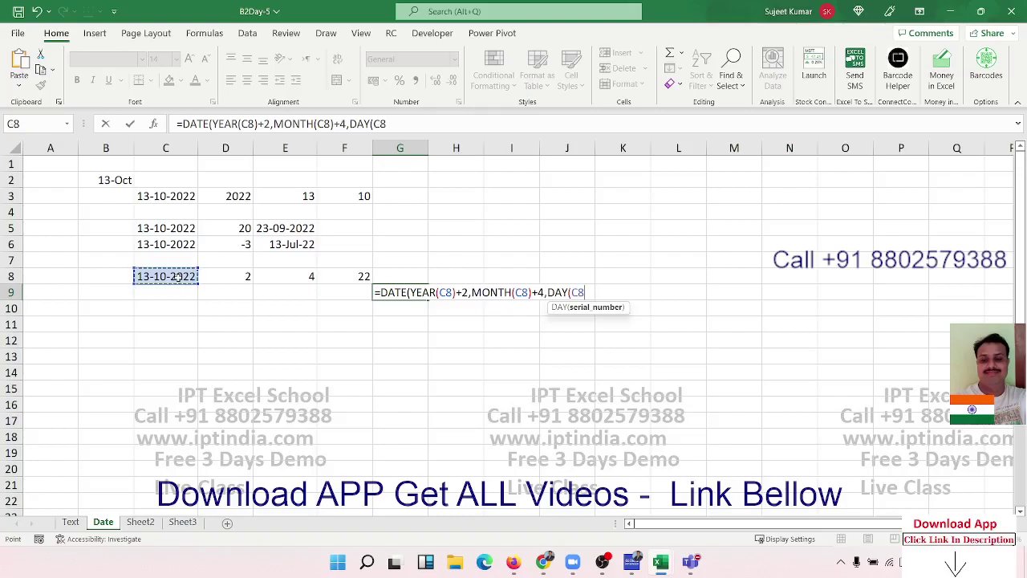
{"action": "type", "text": ")+"}
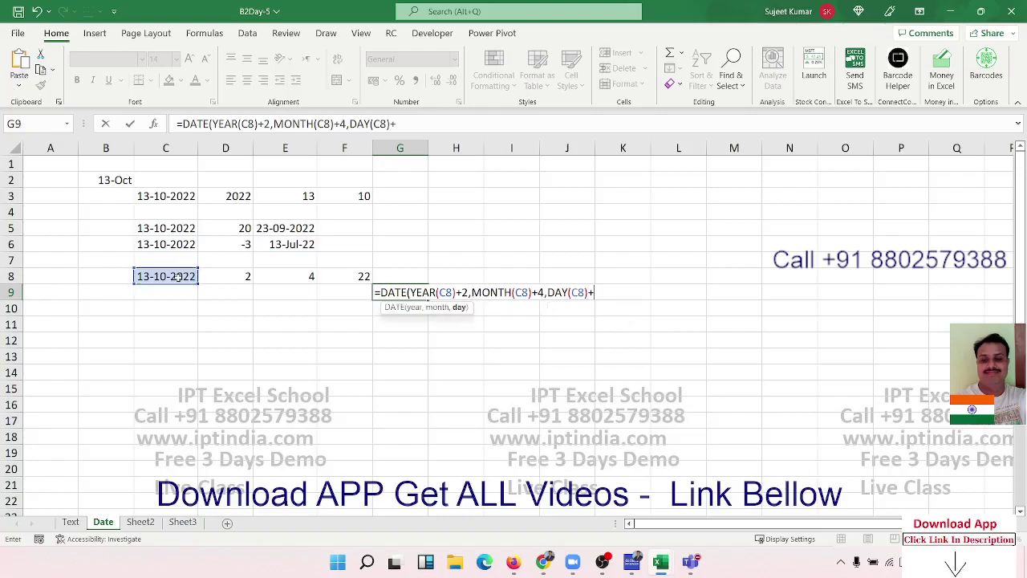
{"action": "type", "text": "22)"}
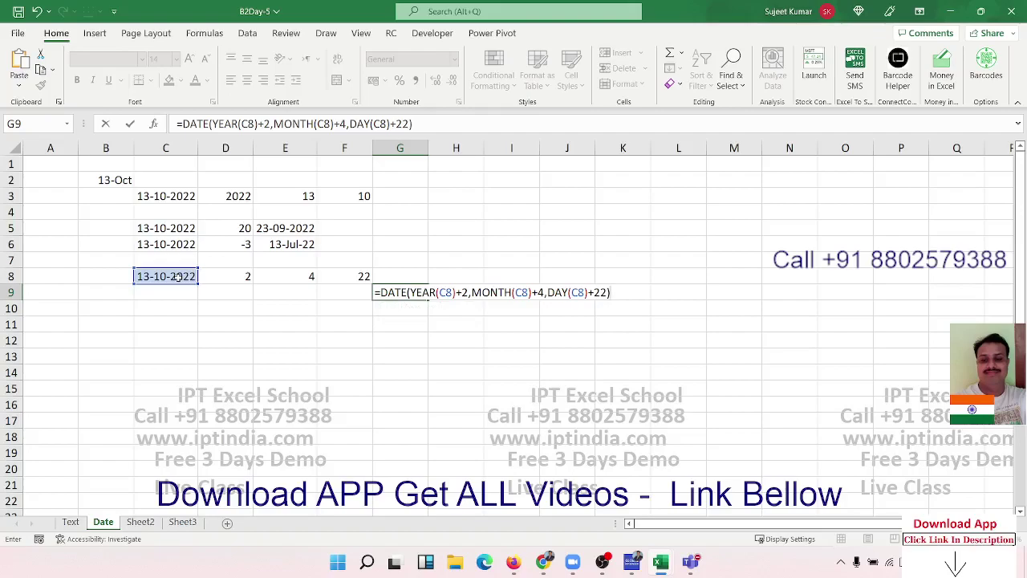
{"action": "key", "text": "Return"}
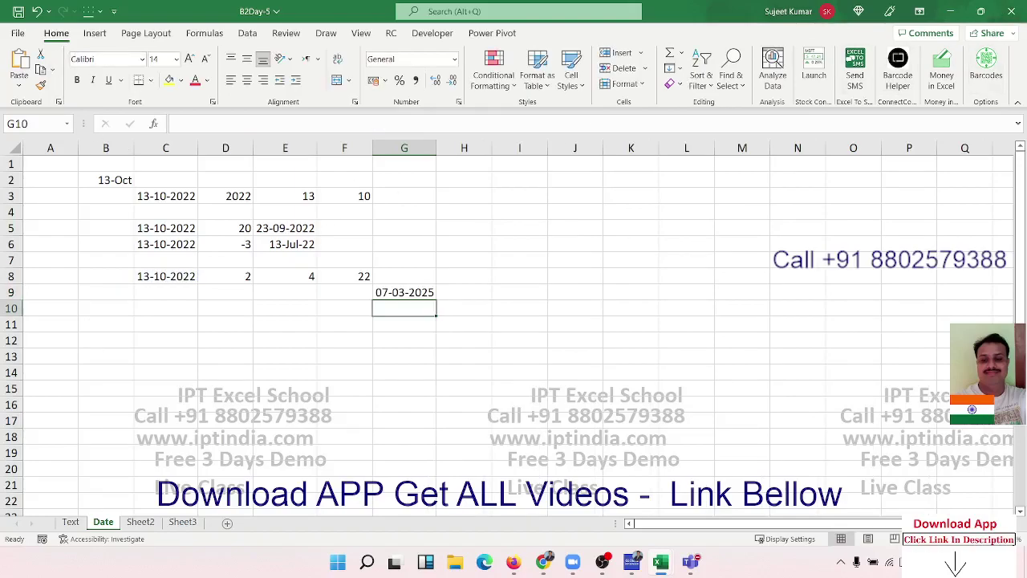
{"action": "key", "text": "alt+Tab"}
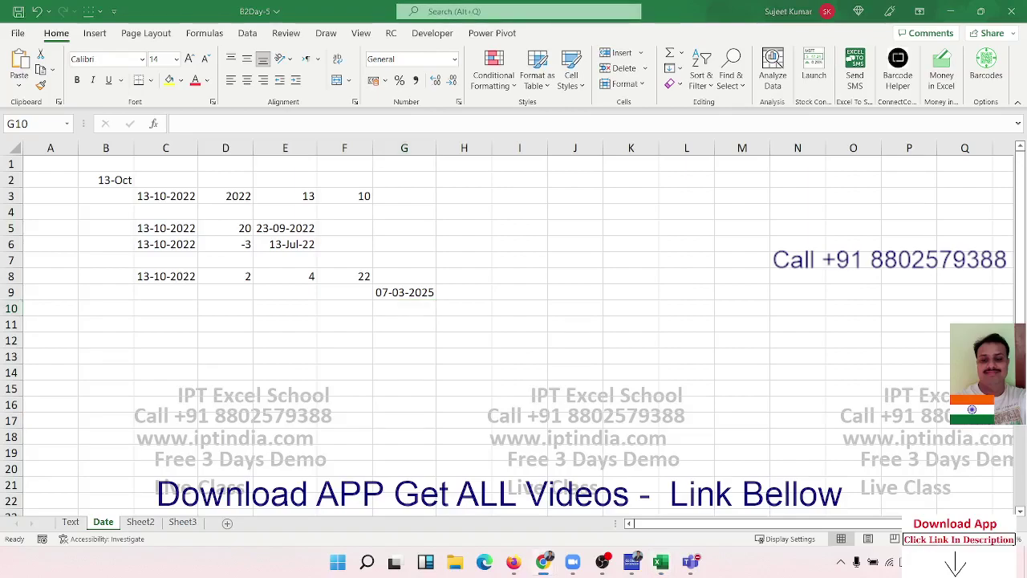
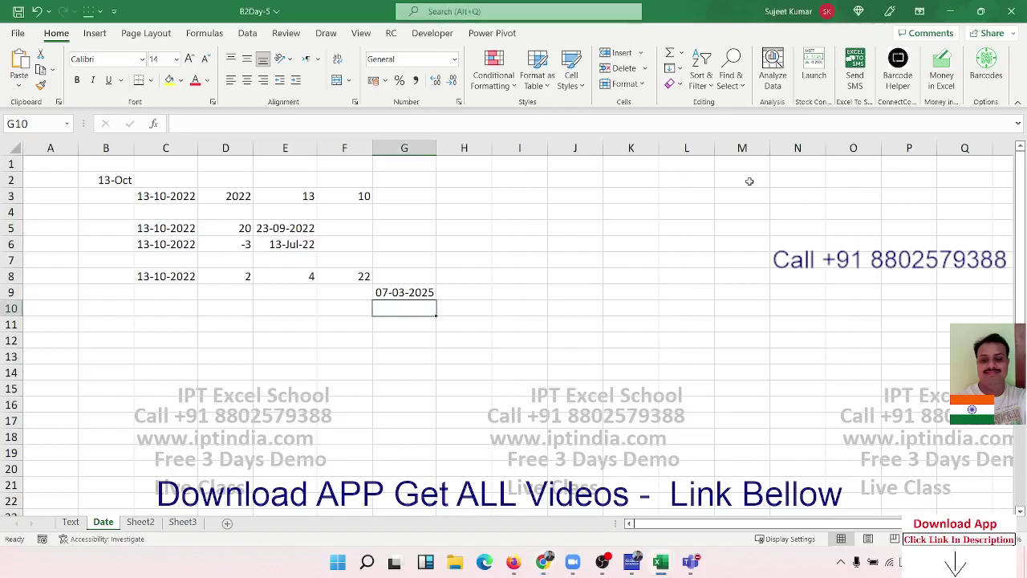
Search Excel Help for 'keyboard shortcuts' to list the matching articles
{"action": "key", "text": "F1"}
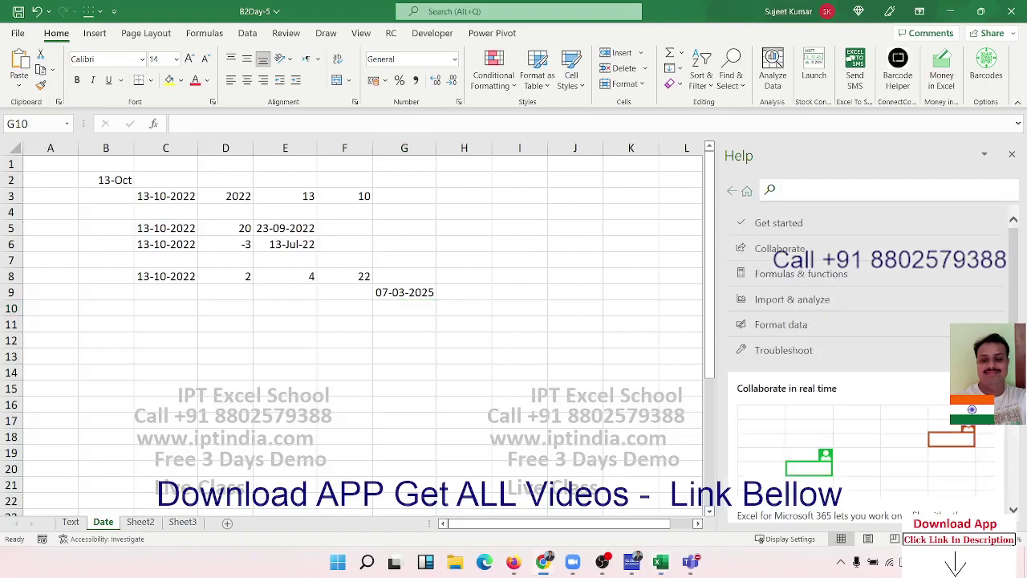
{"action": "left_click", "coordinate": [796, 195]}
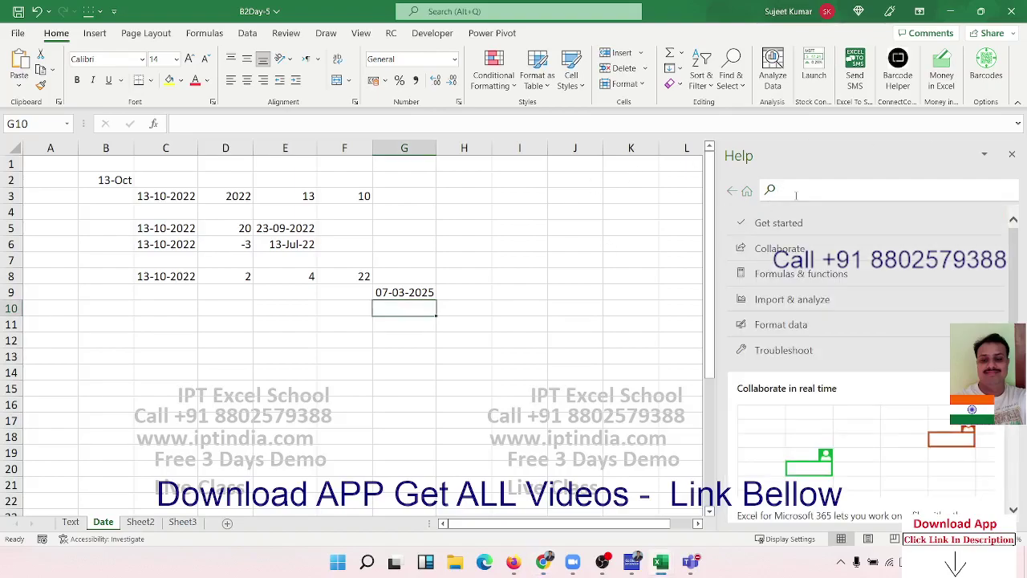
{"action": "type", "text": "sh"}
{"action": "key", "text": "Escape"}
{"action": "type", "text": "sh"}
{"action": "key", "text": "Down"}
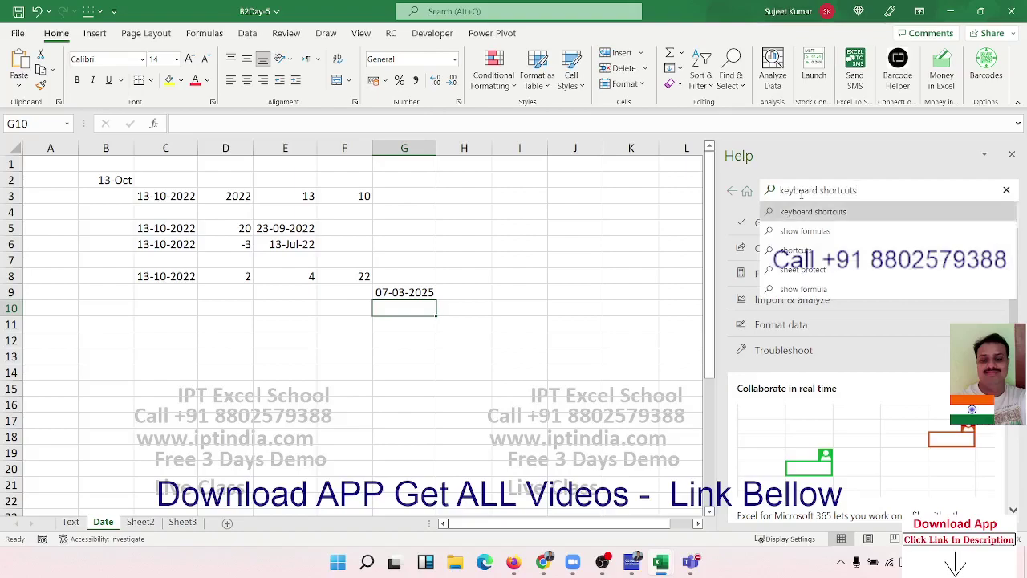
{"action": "key", "text": "Return"}
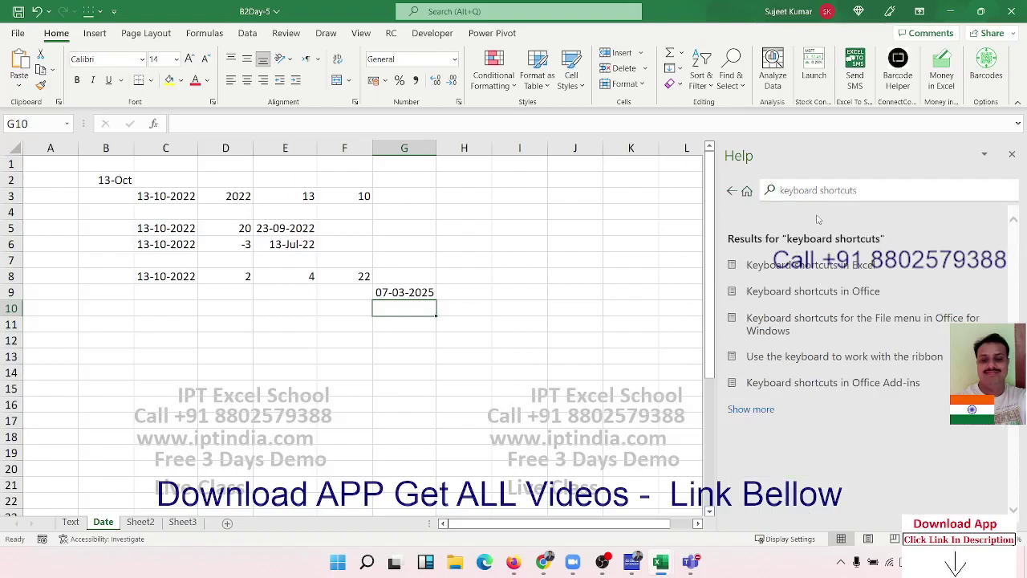
Open the 'Keyboard shortcuts in Excel' help article and scroll through it
{"action": "left_click", "coordinate": [832, 289]}
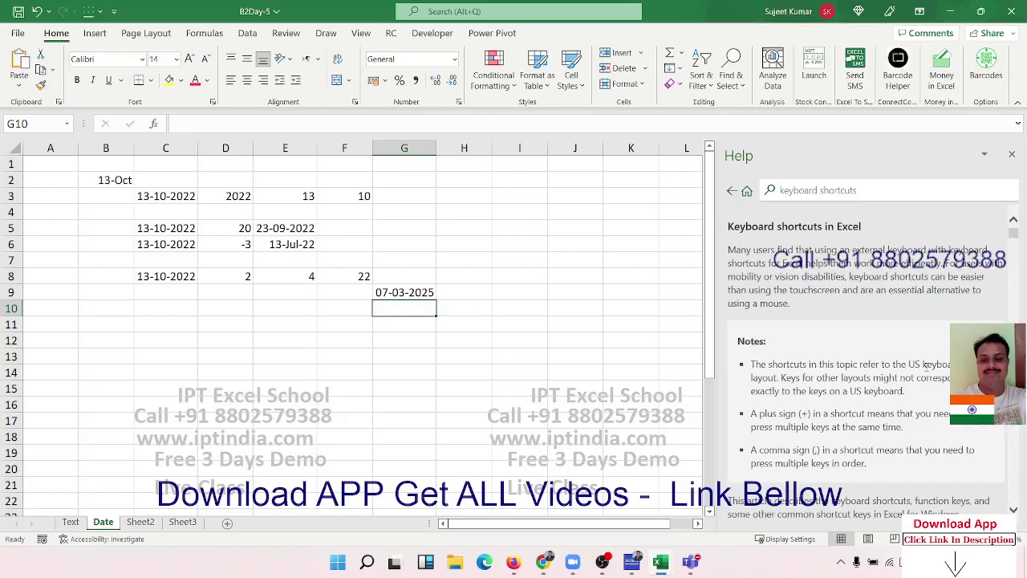
{"action": "scroll", "coordinate": [923, 365], "scroll_direction": "down", "scroll_amount": 5}
{"action": "scroll", "coordinate": [883, 357], "scroll_direction": "down", "scroll_amount": 5}
{"action": "scroll", "coordinate": [867, 350], "scroll_direction": "down", "scroll_amount": 5}
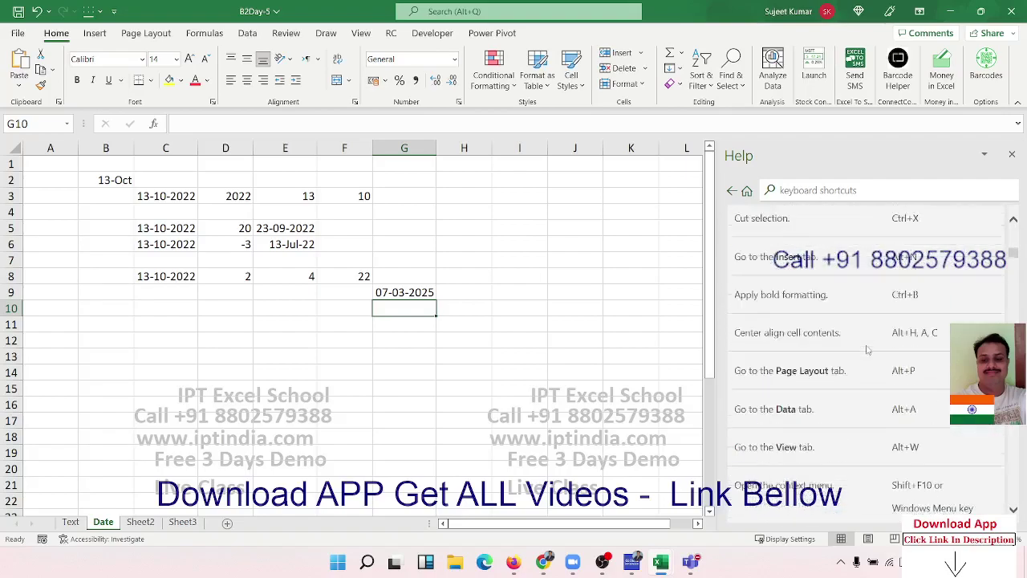
{"action": "scroll", "coordinate": [867, 350], "scroll_direction": "down", "scroll_amount": 5}
{"action": "scroll", "coordinate": [867, 350], "scroll_direction": "down", "scroll_amount": 5}
{"action": "scroll", "coordinate": [867, 350], "scroll_direction": "down", "scroll_amount": 5}
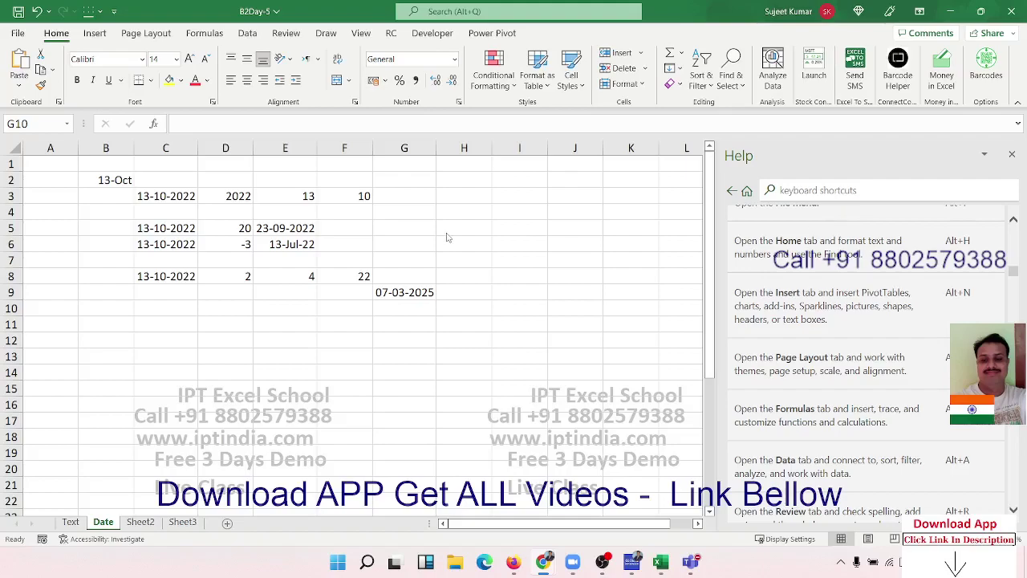
Check the formula behind G9's 07-03-2025 date, then close the Help pane
{"action": "left_click", "coordinate": [376, 309]}
{"action": "left_click", "coordinate": [380, 294]}
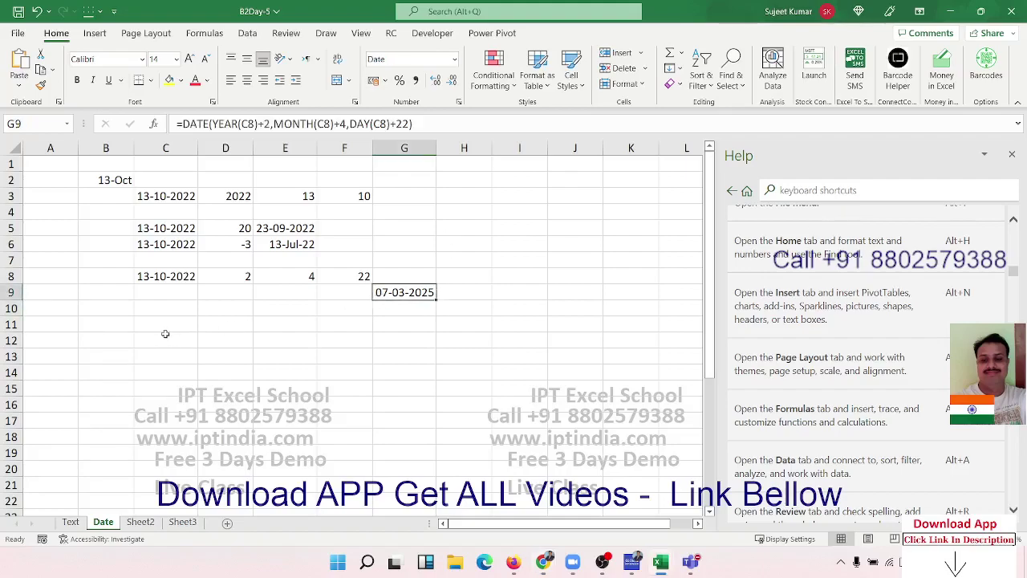
{"action": "left_click", "coordinate": [159, 324]}
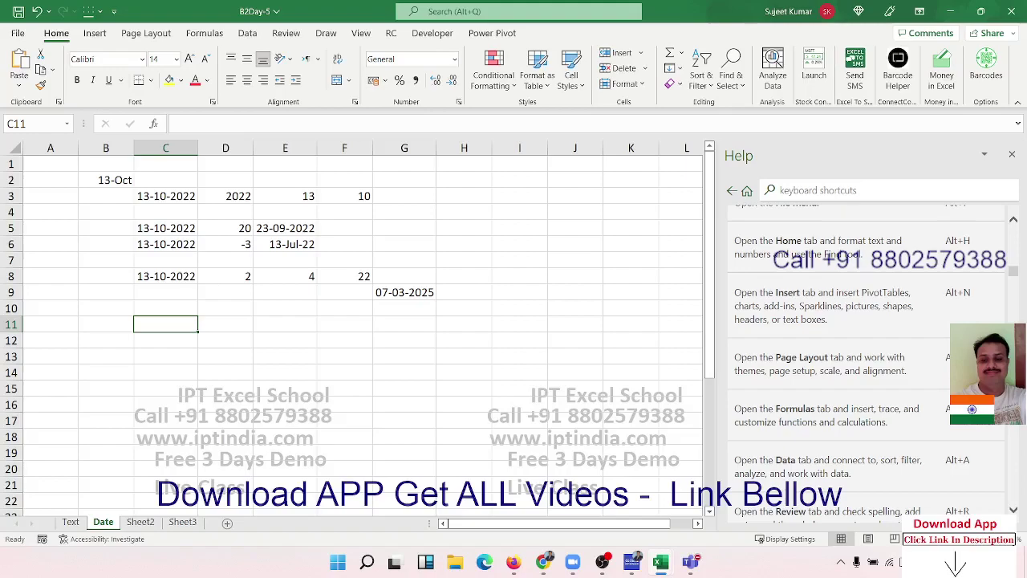
{"action": "left_click", "coordinate": [1012, 154]}
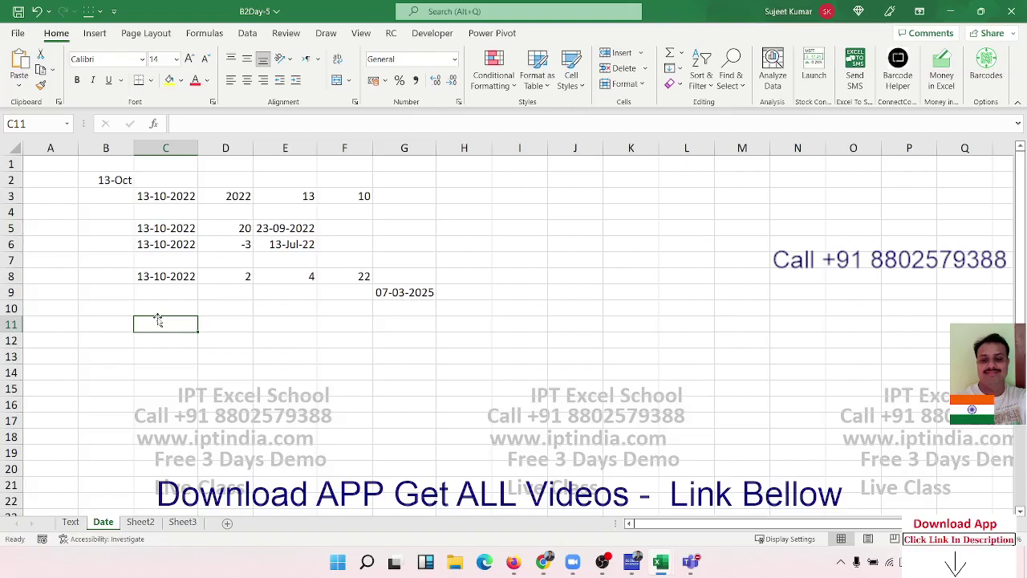
Enter the start date 01-Jan in C11 and today's date in D11
{"action": "type", "text": "1/1"}
{"action": "key", "text": "Tab"}
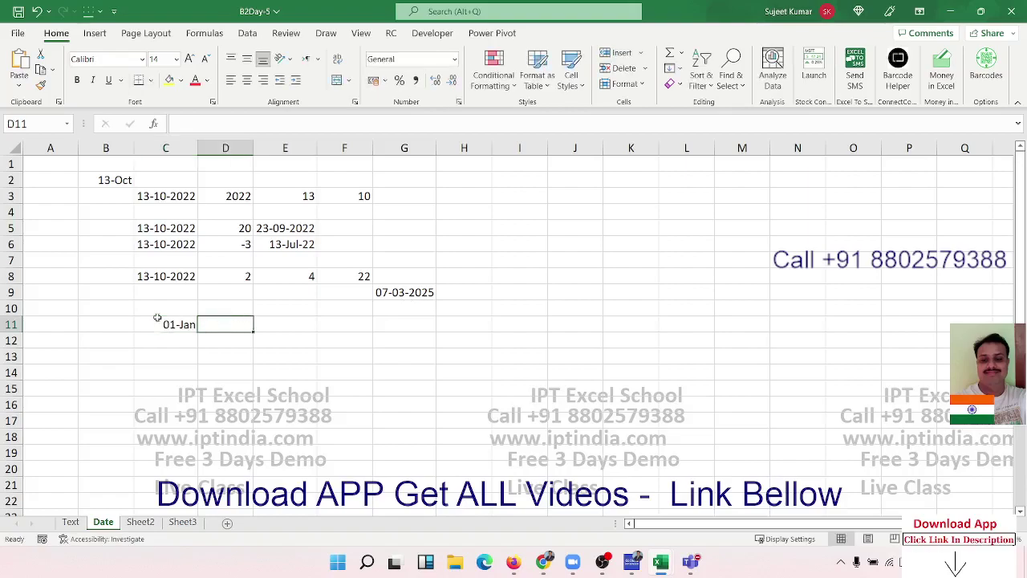
{"action": "key", "text": "ctrl+semicolon"}
{"action": "key", "text": "Return"}
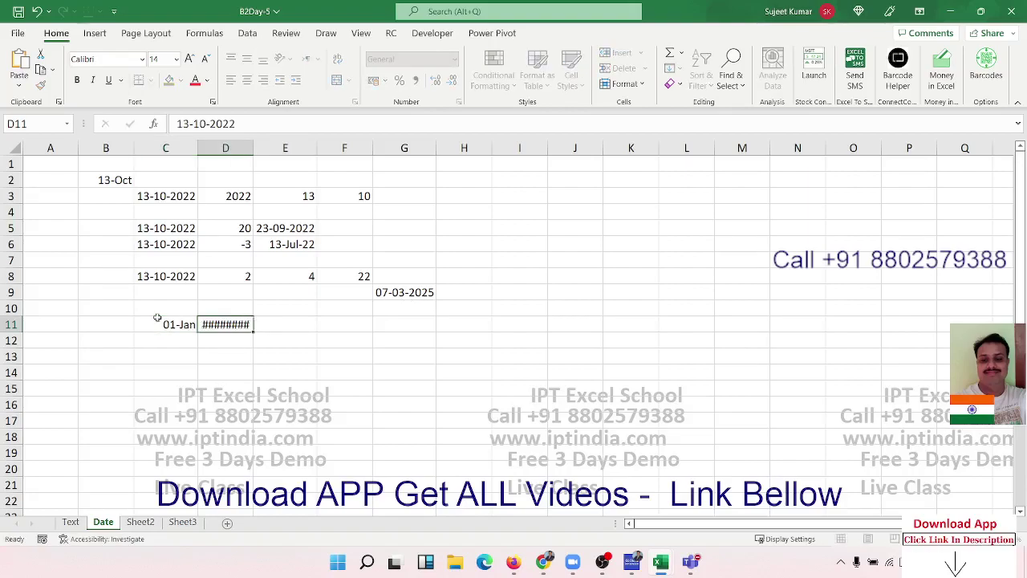
In E11 subtract the dates with =D11-C11, giving 285 days
{"action": "key", "text": "Right"}
{"action": "key", "text": "Up"}
{"action": "type", "text": "="}
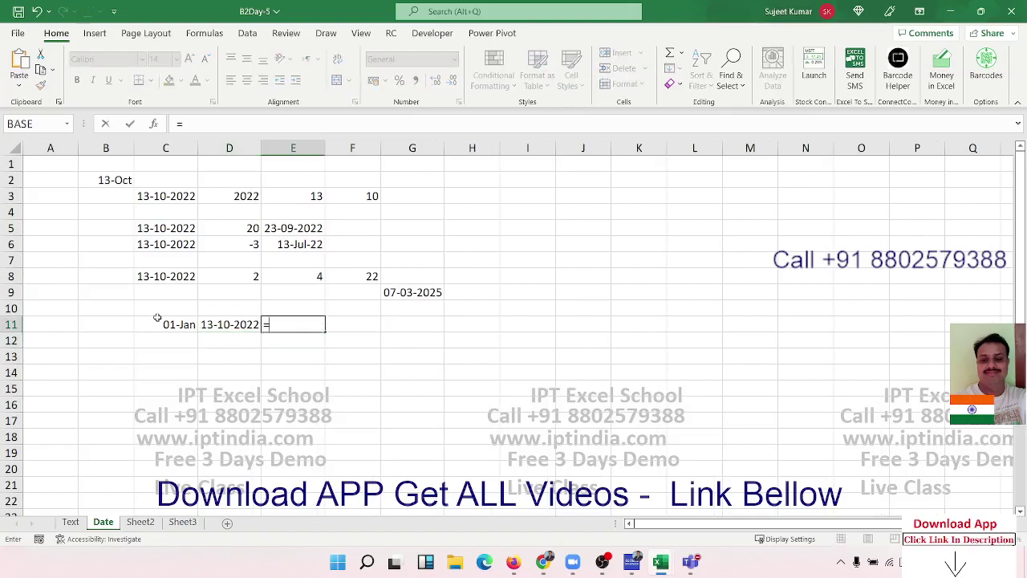
{"action": "key", "text": "Left"}
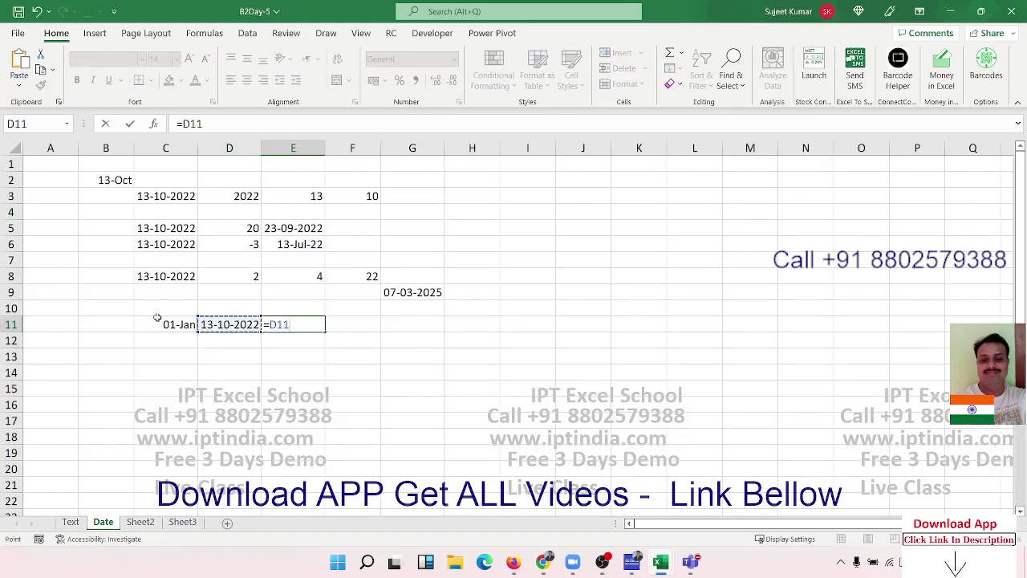
{"action": "type", "text": "-"}
{"action": "key", "text": "Left"}
{"action": "key", "text": "Left"}
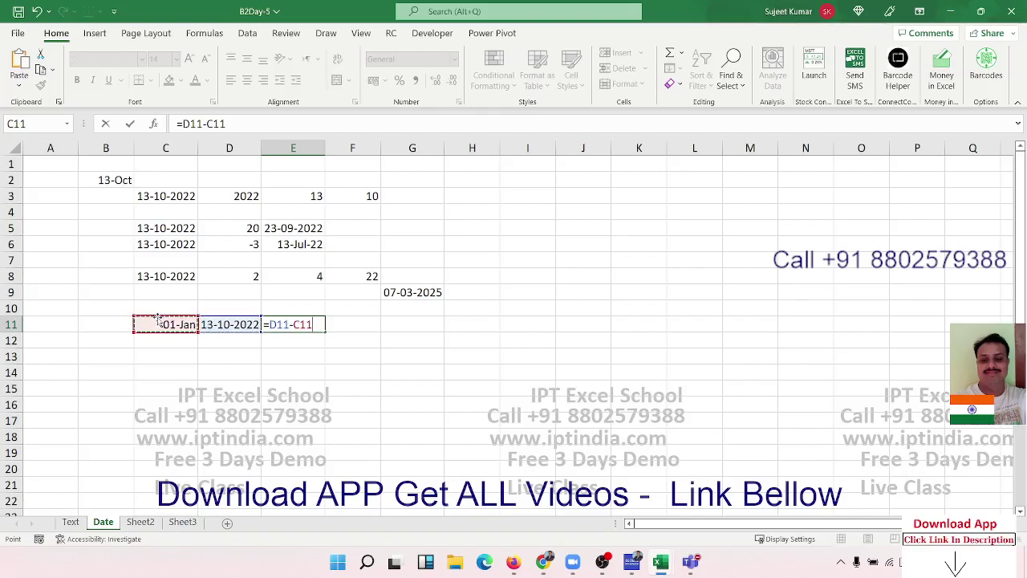
{"action": "key", "text": "Return"}
{"action": "key", "text": "Up"}
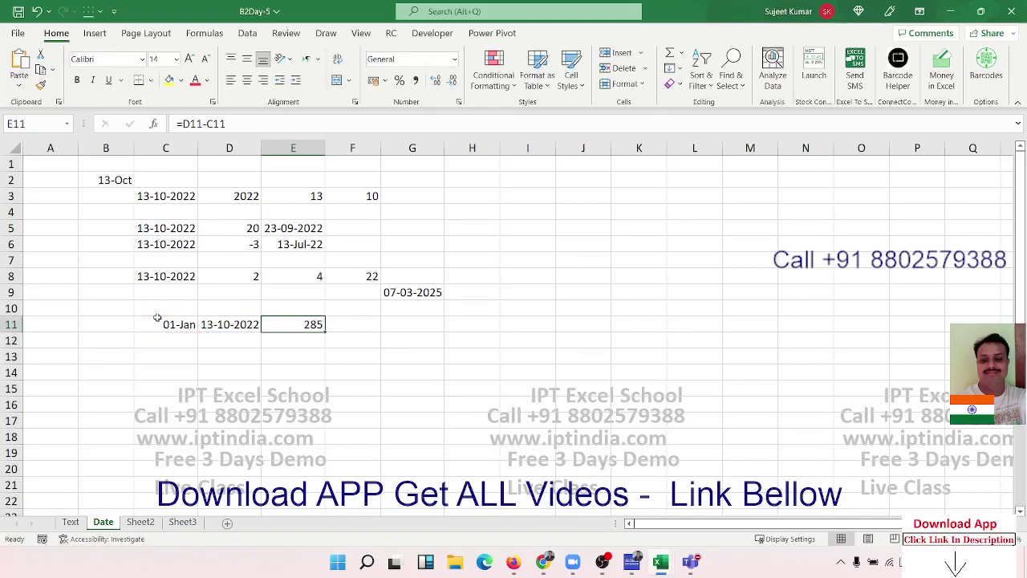
In F11 enter =DAYS(D11,C11), also returning 285 days
{"action": "key", "text": "Right"}
{"action": "type", "text": "=day"}
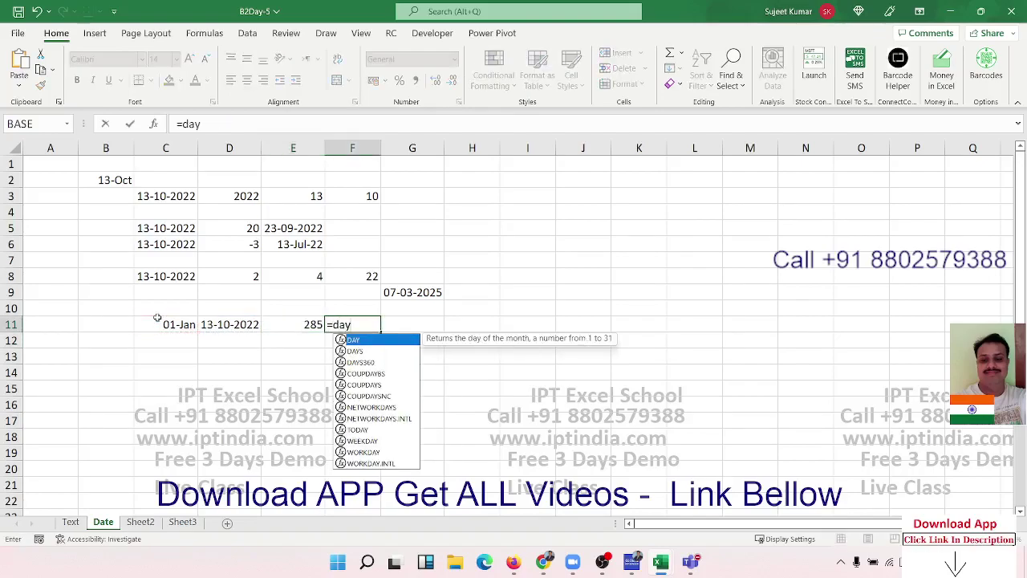
{"action": "type", "text": "s"}
{"action": "key", "text": "Tab"}
{"action": "key", "text": "Left"}
{"action": "key", "text": "Left"}
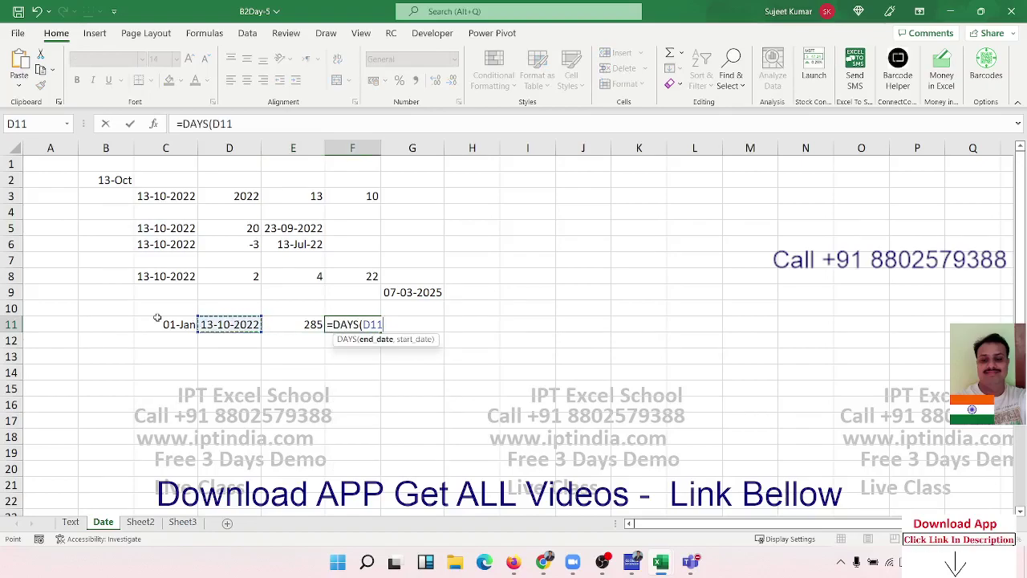
{"action": "type", "text": ","}
{"action": "key", "text": "Left"}
{"action": "key", "text": "Left"}
{"action": "key", "text": "Left"}
{"action": "key", "text": "Return"}
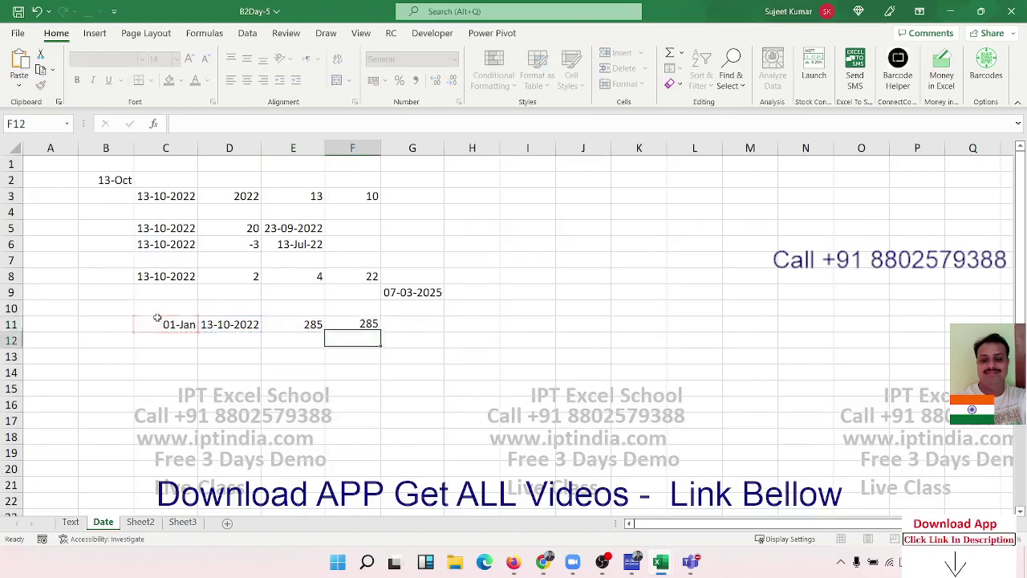
In G11 enter =DAYS360(C11,D11), returning 282 days
{"action": "key", "text": "Up"}
{"action": "key", "text": "Right"}
{"action": "type", "text": "=day"}
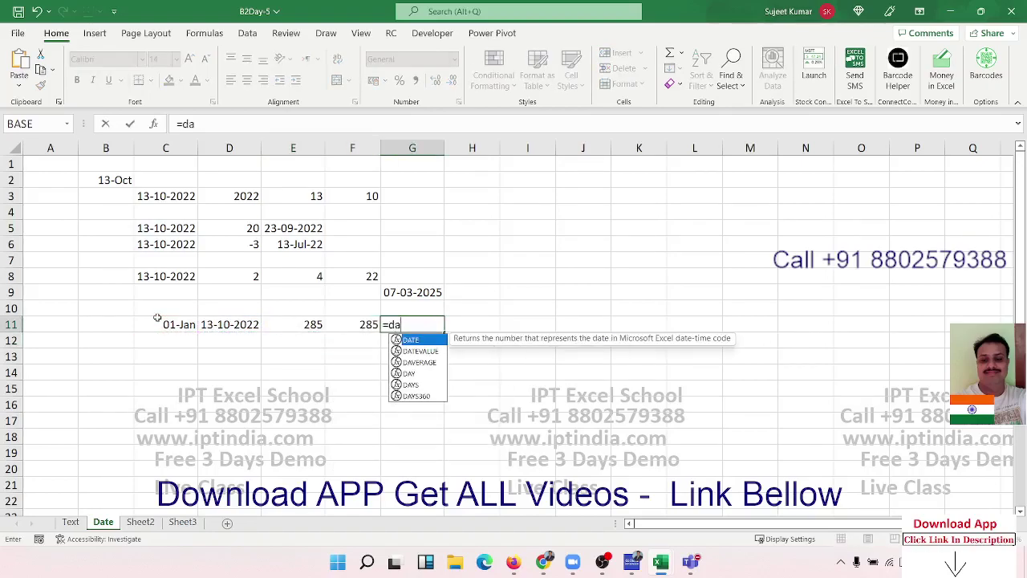
{"action": "key", "text": "Down"}
{"action": "key", "text": "Down"}
{"action": "key", "text": "Tab"}
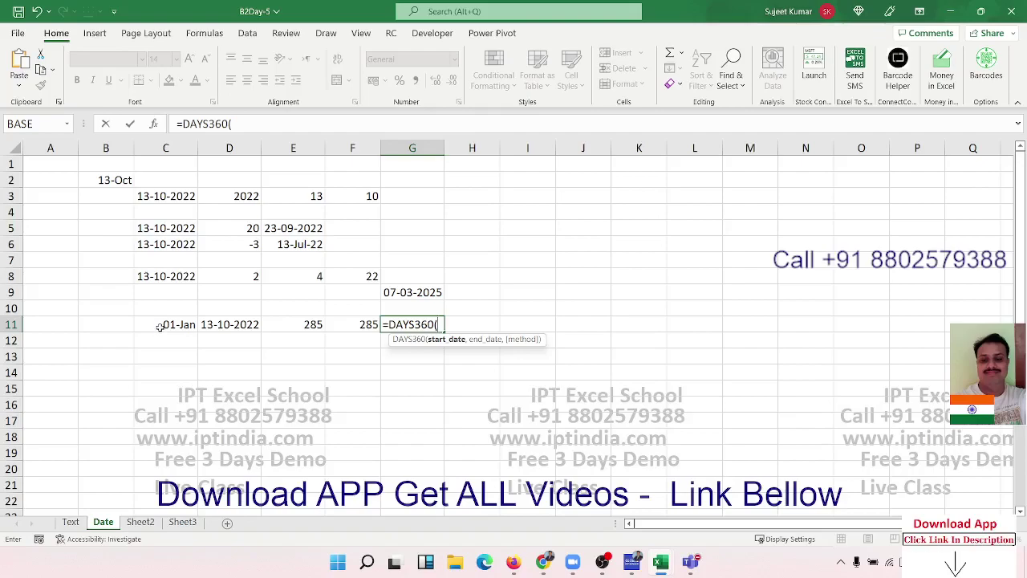
{"action": "left_click", "coordinate": [160, 325]}
{"action": "type", "text": ","}
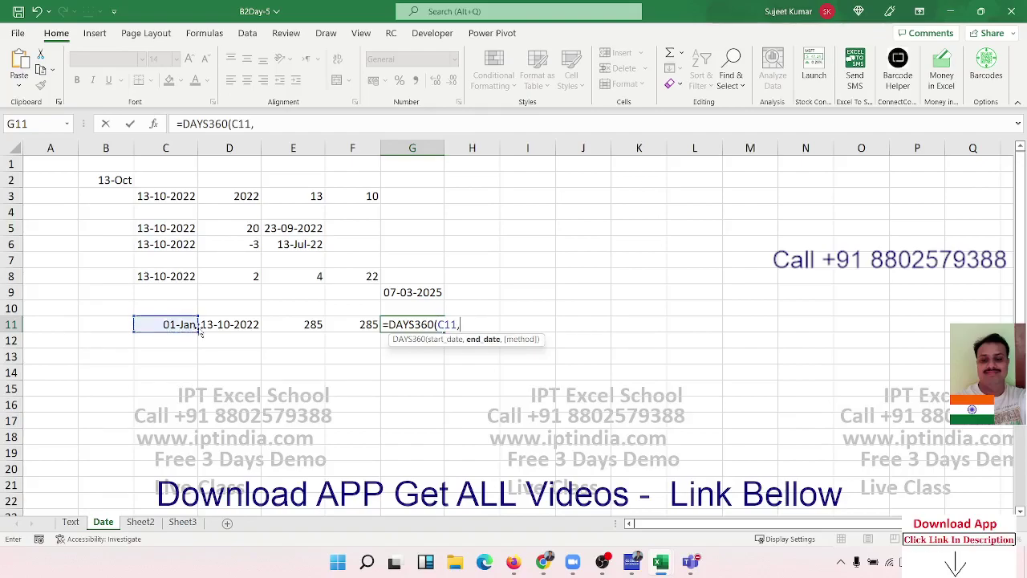
{"action": "left_click", "coordinate": [206, 324]}
{"action": "key", "text": "Return"}
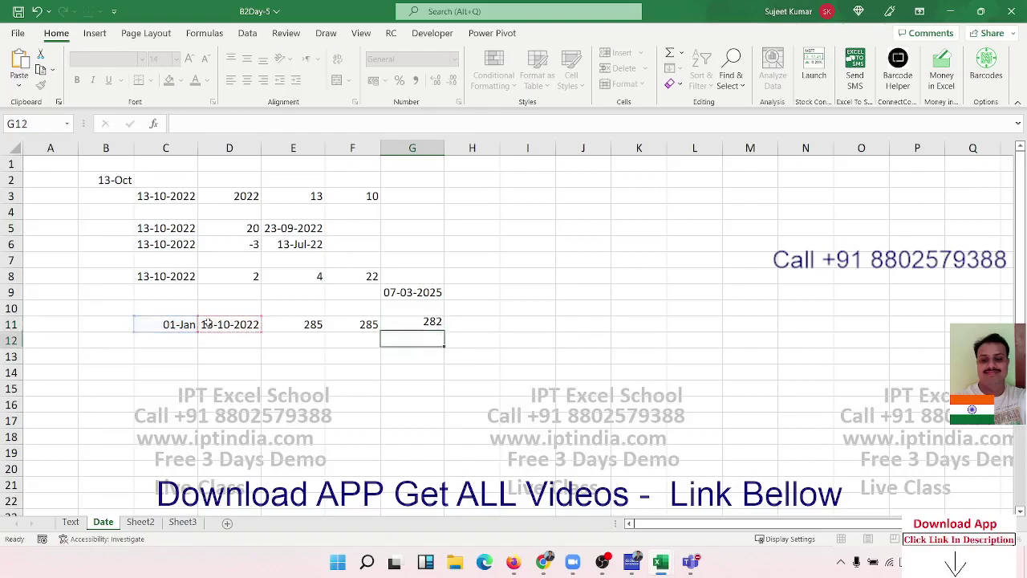
Inspect the DAYS360 formula in G11, leaving it unchanged
{"action": "left_click", "coordinate": [407, 325]}
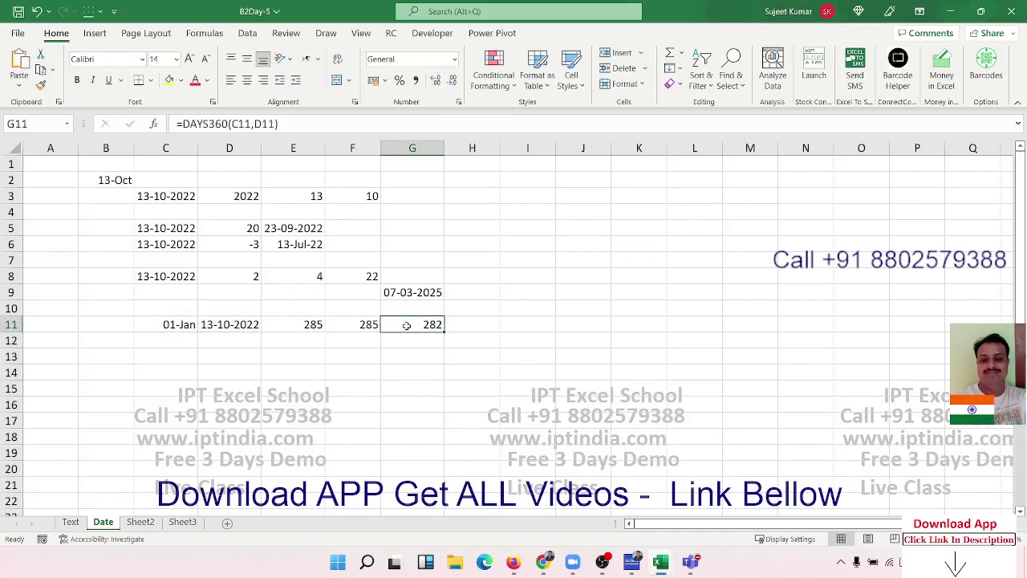
{"action": "double_click", "coordinate": [407, 325]}
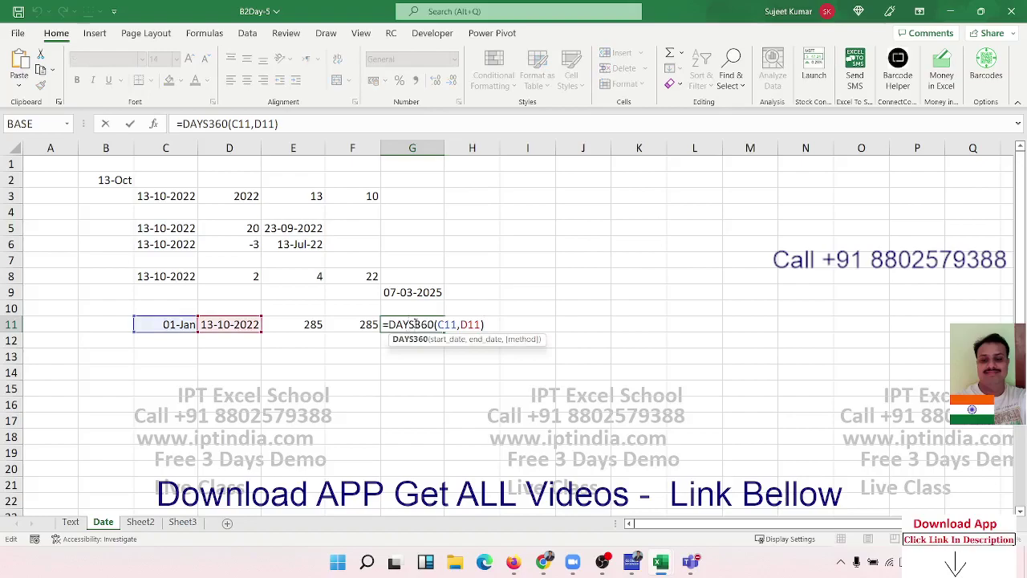
{"action": "double_click", "coordinate": [415, 324]}
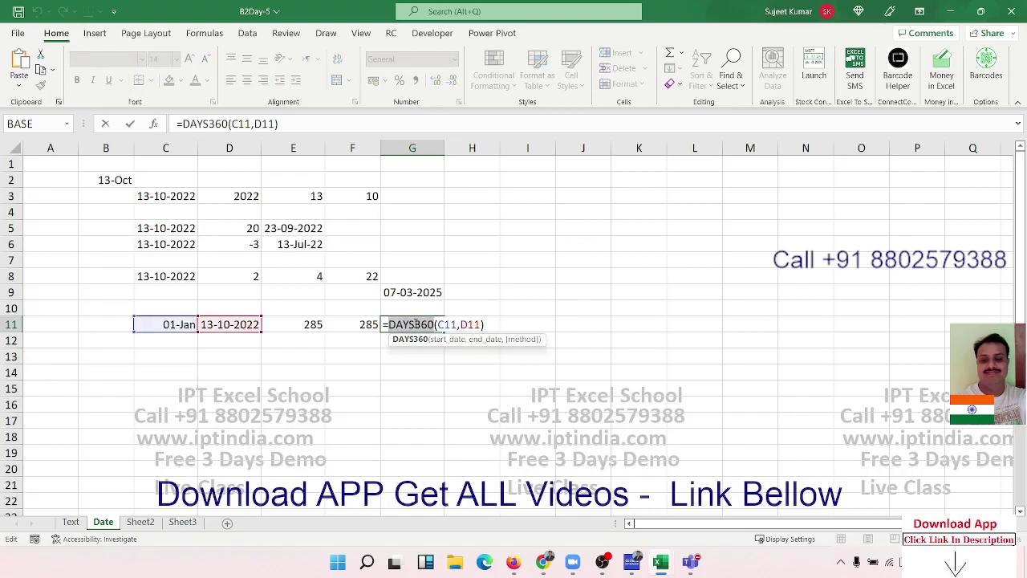
{"action": "key", "text": "ctrl+Return"}
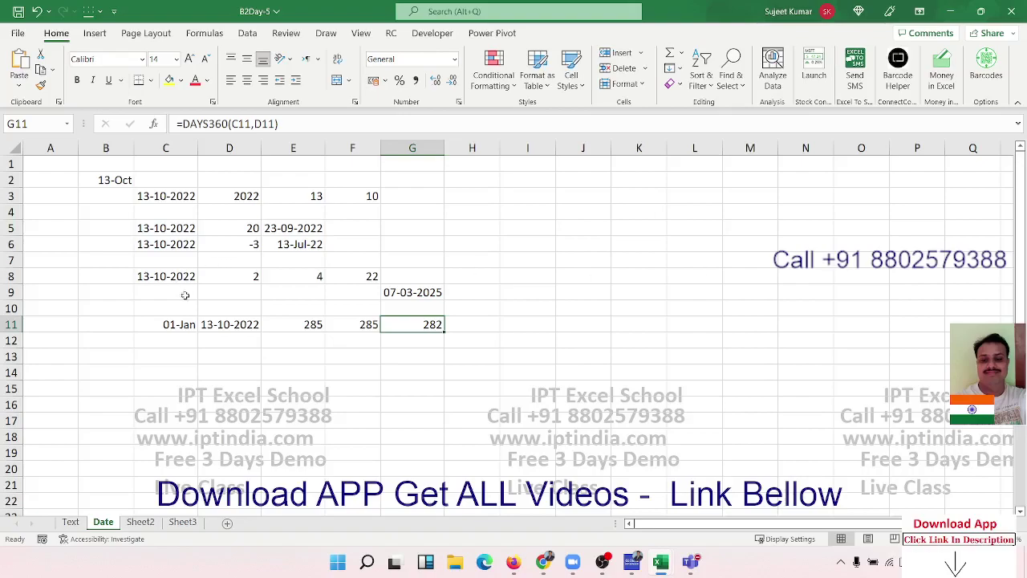
Fill row 11's dates down into C12:D12 with Ctrl+D
{"action": "left_click", "coordinate": [291, 345]}
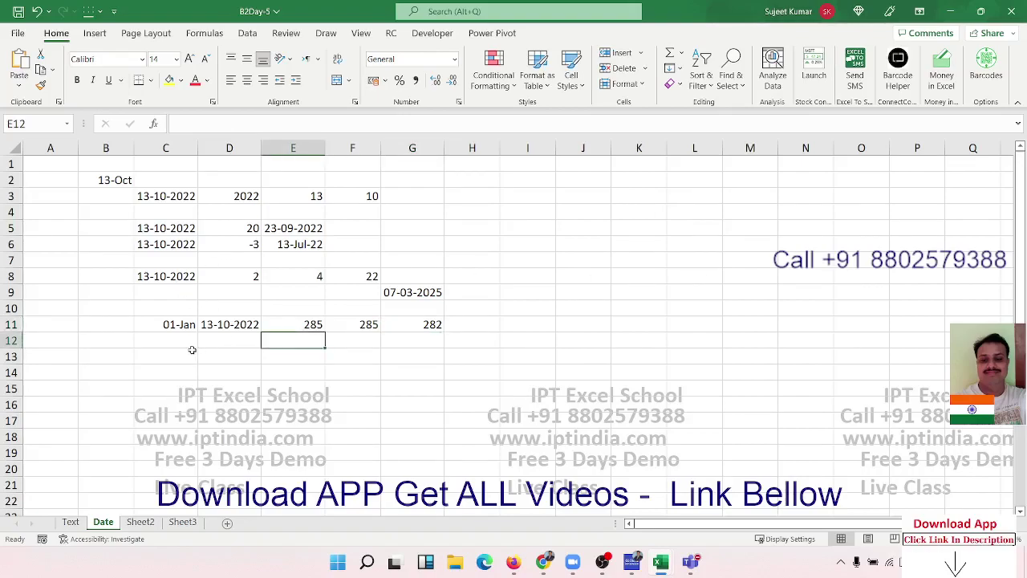
{"action": "left_click_drag", "start_coordinate": [181, 345], "coordinate": [205, 348]}
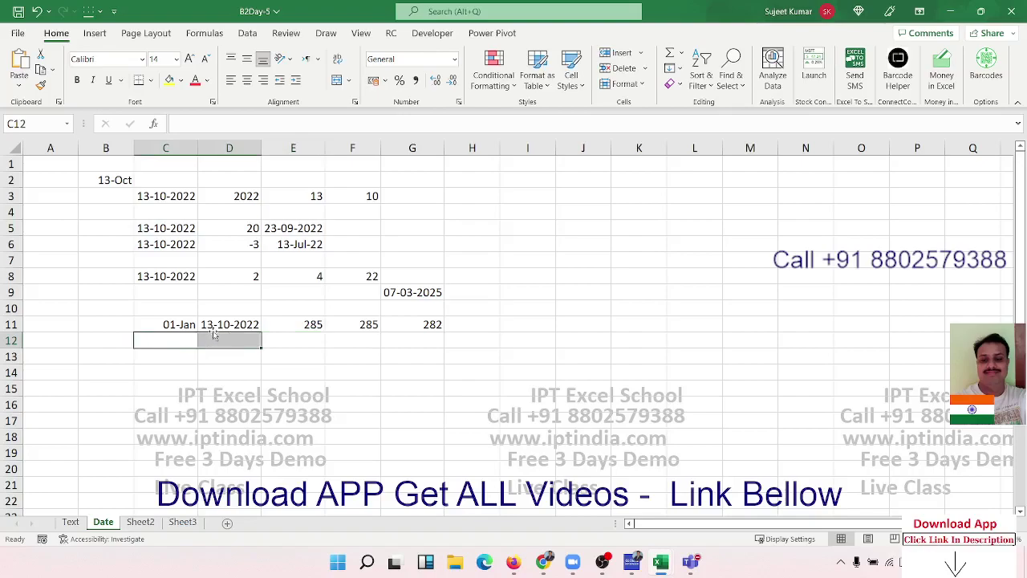
{"action": "key", "text": "ctrl+d"}
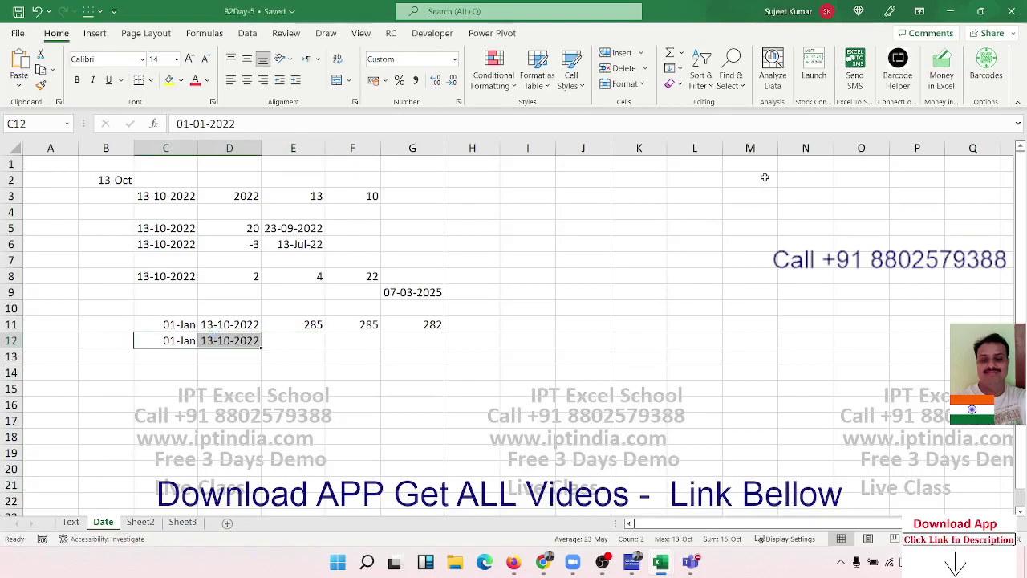
{"action": "left_click_drag", "start_coordinate": [552, 173], "coordinate": [552, 234]}
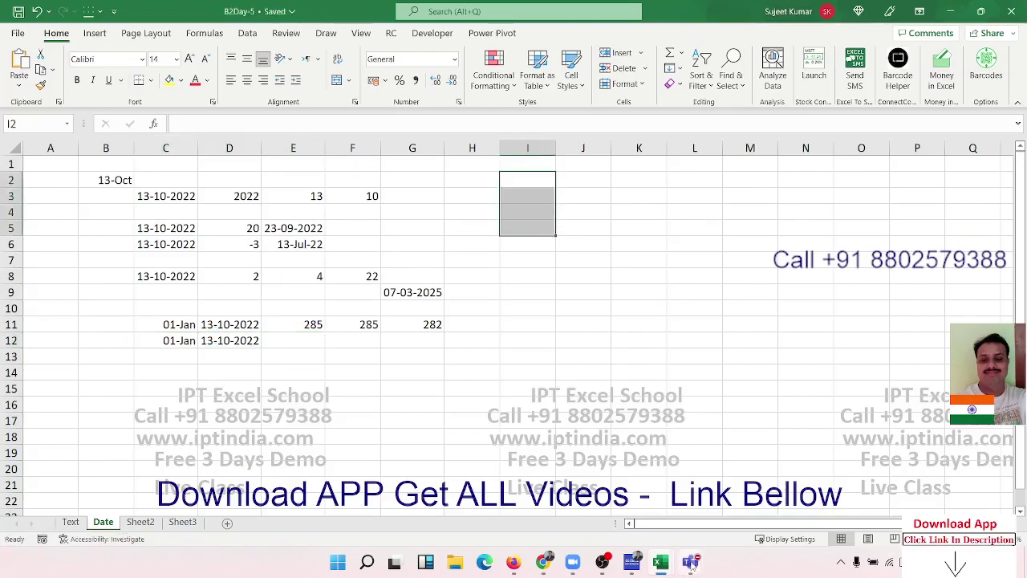
{"action": "left_click", "coordinate": [552, 172]}
Admit the waiting guest into the class meeting and return to Excel
{"action": "mouse_move", "coordinate": [690, 562]}
{"action": "left_click", "coordinate": [722, 514]}
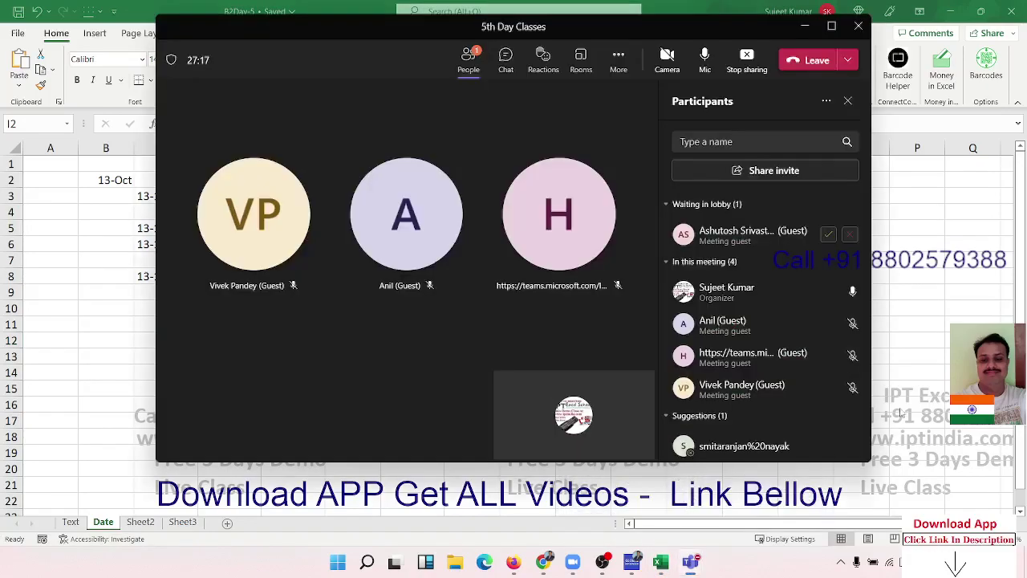
{"action": "left_click", "coordinate": [829, 234]}
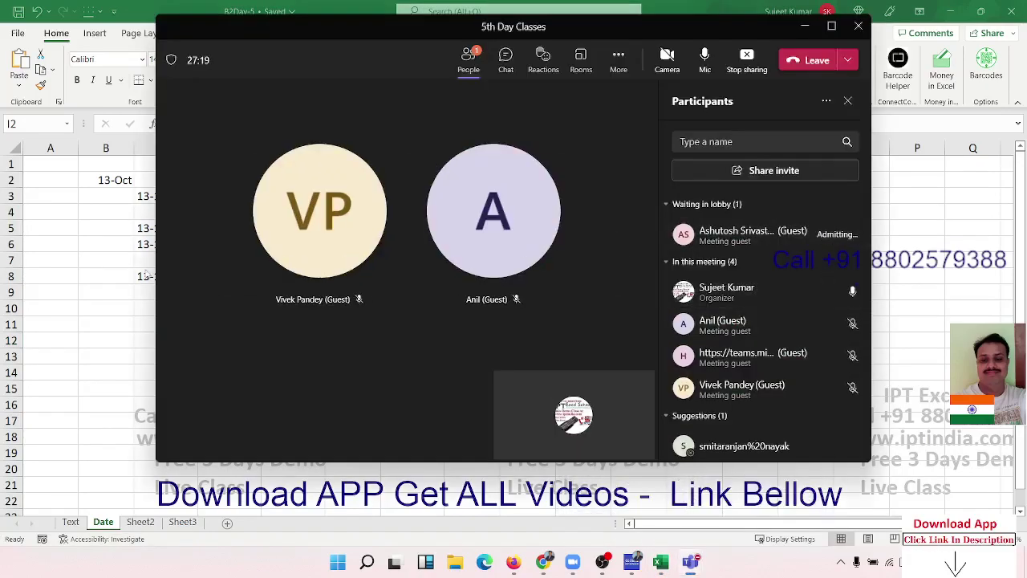
{"action": "left_click", "coordinate": [41, 301]}
In E12 enter =NETWORKDAYS(C12,D12,I2:I13), giving 204 working days
{"action": "left_click", "coordinate": [332, 374]}
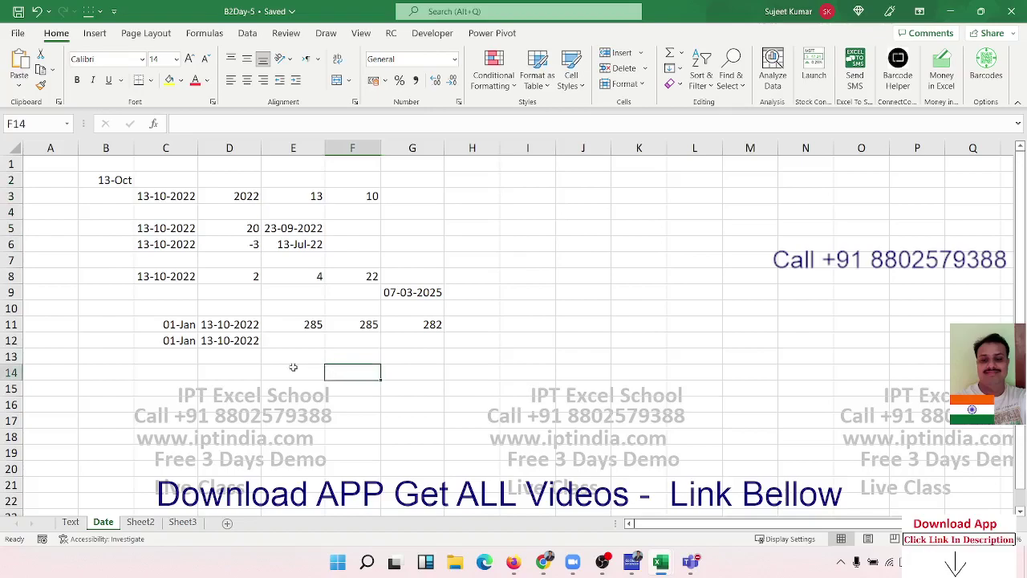
{"action": "left_click", "coordinate": [287, 342]}
{"action": "type", "text": "="}
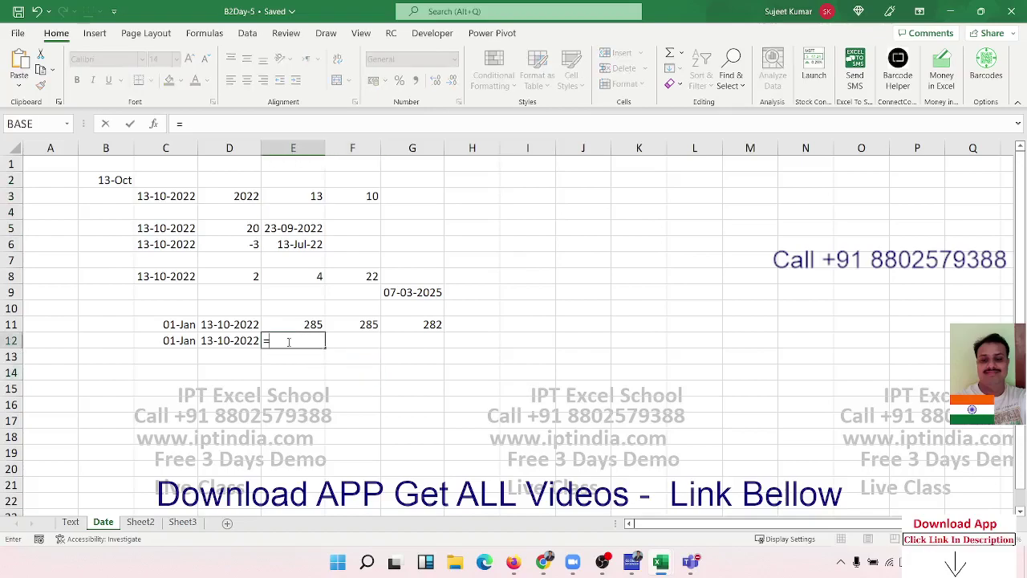
{"action": "type", "text": "nett"}
{"action": "key", "text": "BackSpace"}
{"action": "key", "text": "BackSpace"}
{"action": "type", "text": "t"}
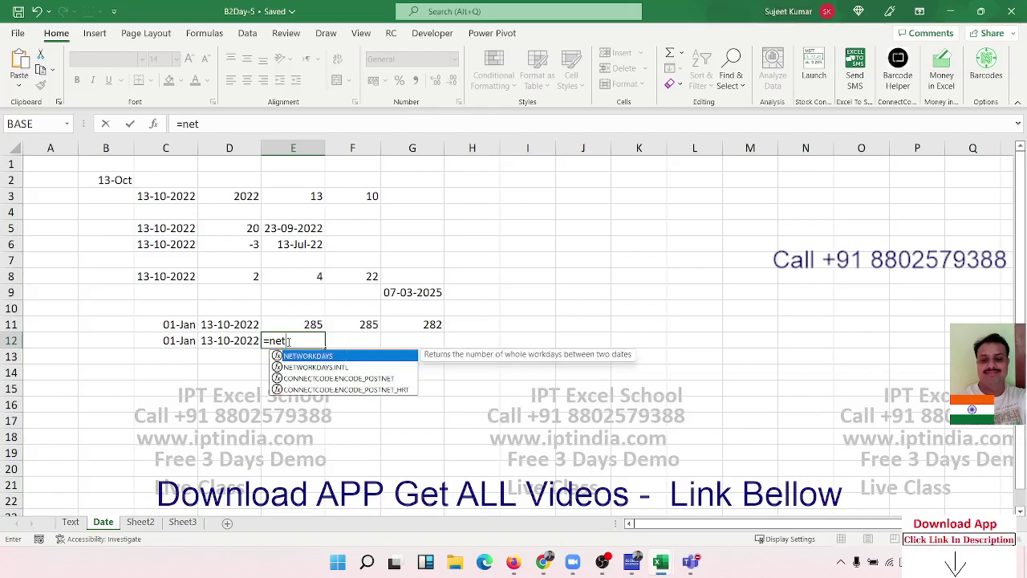
{"action": "key", "text": "Tab"}
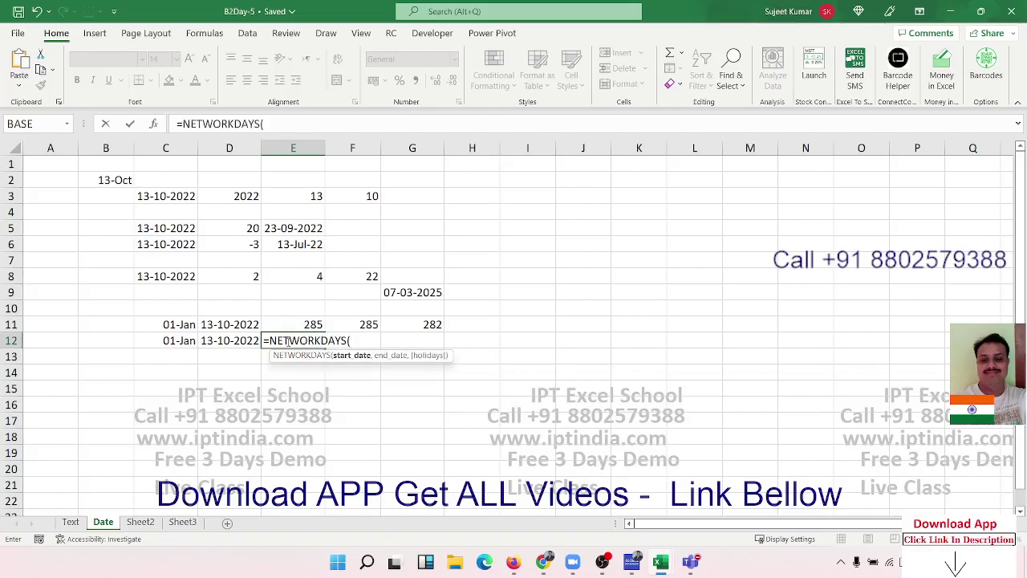
{"action": "left_click", "coordinate": [160, 341]}
{"action": "type", "text": ","}
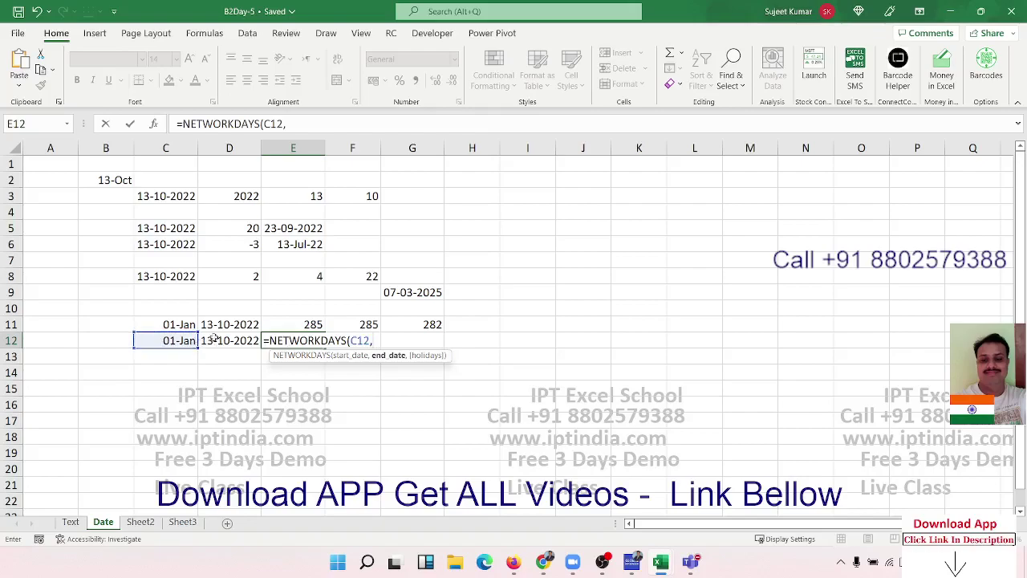
{"action": "left_click", "coordinate": [216, 340]}
{"action": "type", "text": ","}
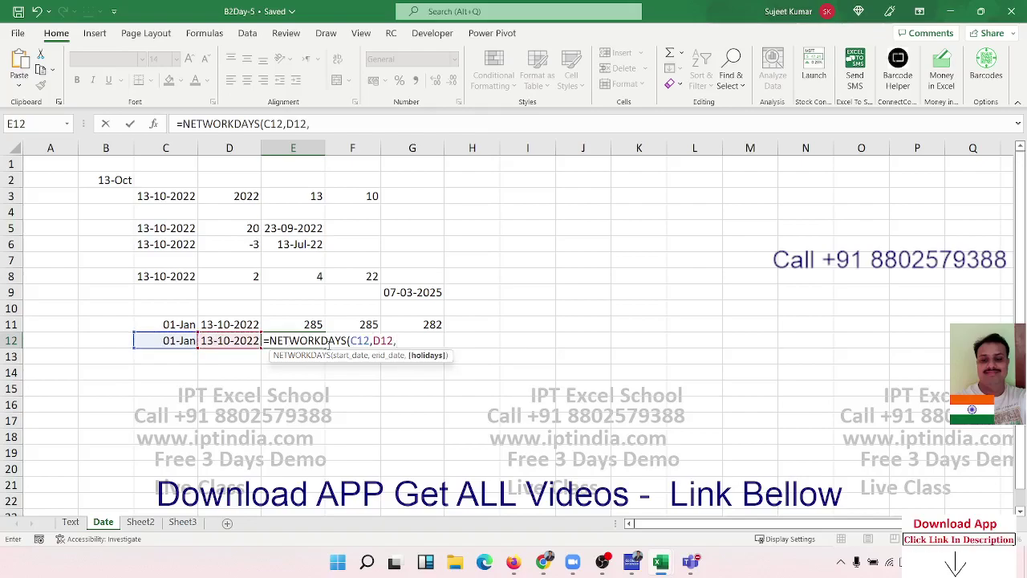
{"action": "left_click", "coordinate": [543, 178]}
{"action": "left_click_drag", "start_coordinate": [543, 178], "coordinate": [556, 361]}
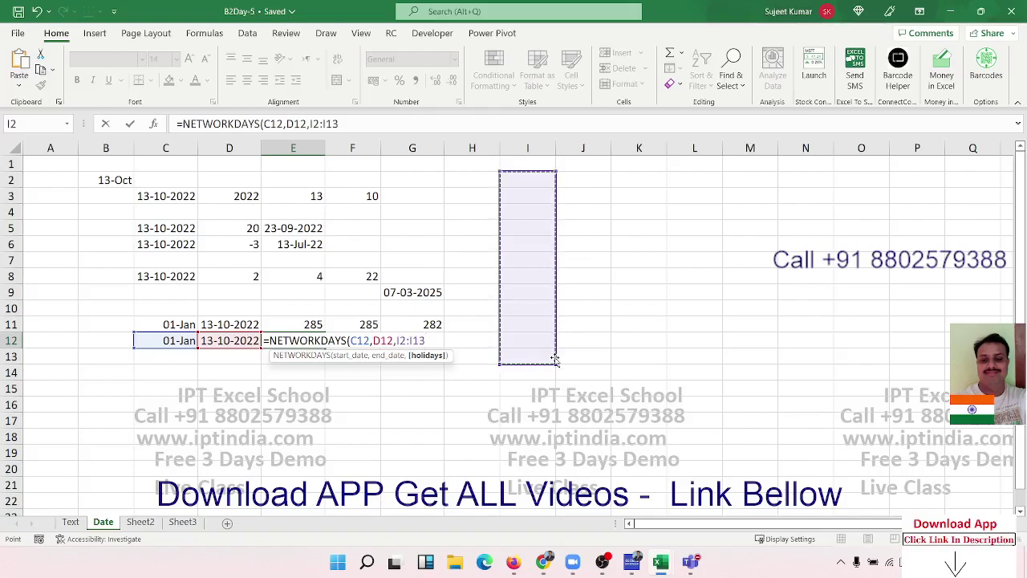
{"action": "key", "text": "Return"}
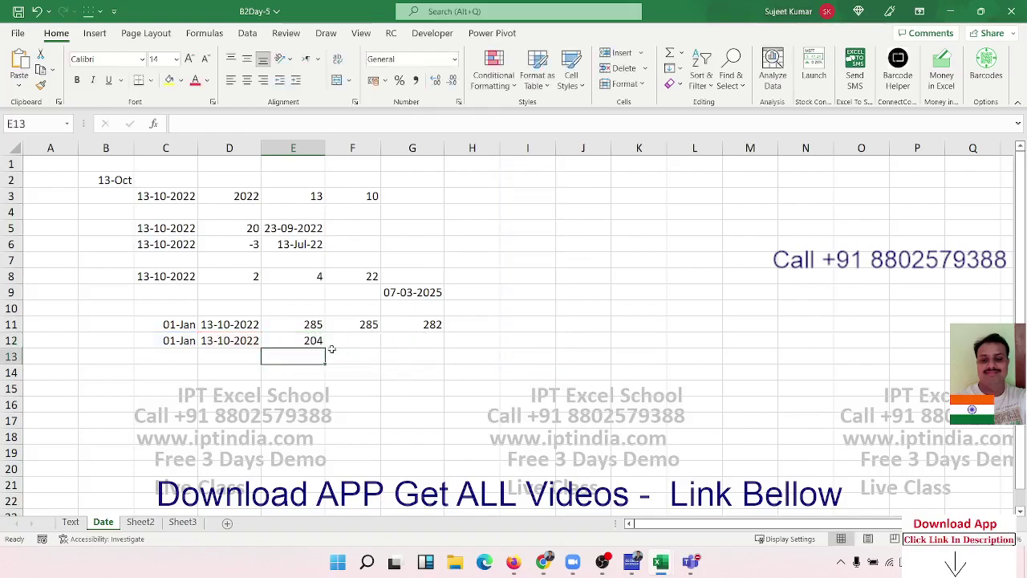
Re-confirm E12's formula, then copy the C12:D12 dates for row 13
{"action": "left_click", "coordinate": [316, 342]}
{"action": "double_click", "coordinate": [316, 342]}
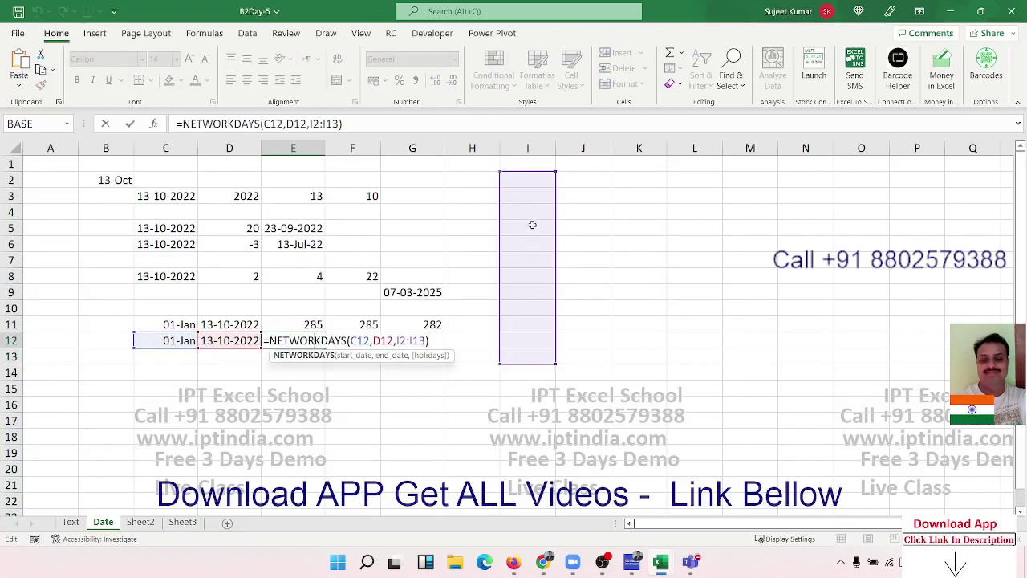
{"action": "key", "text": "Return"}
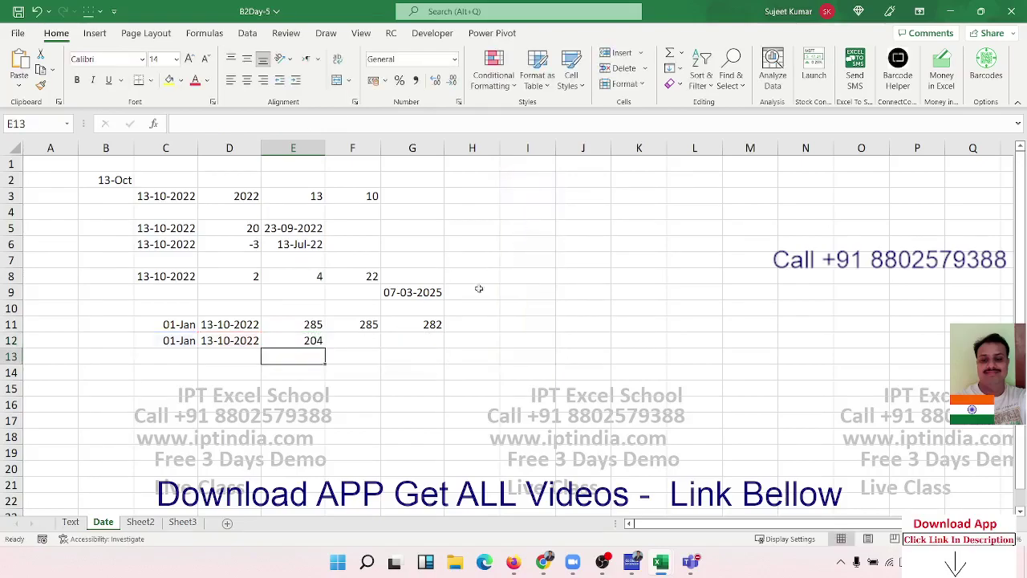
{"action": "left_click_drag", "start_coordinate": [183, 342], "coordinate": [206, 343]}
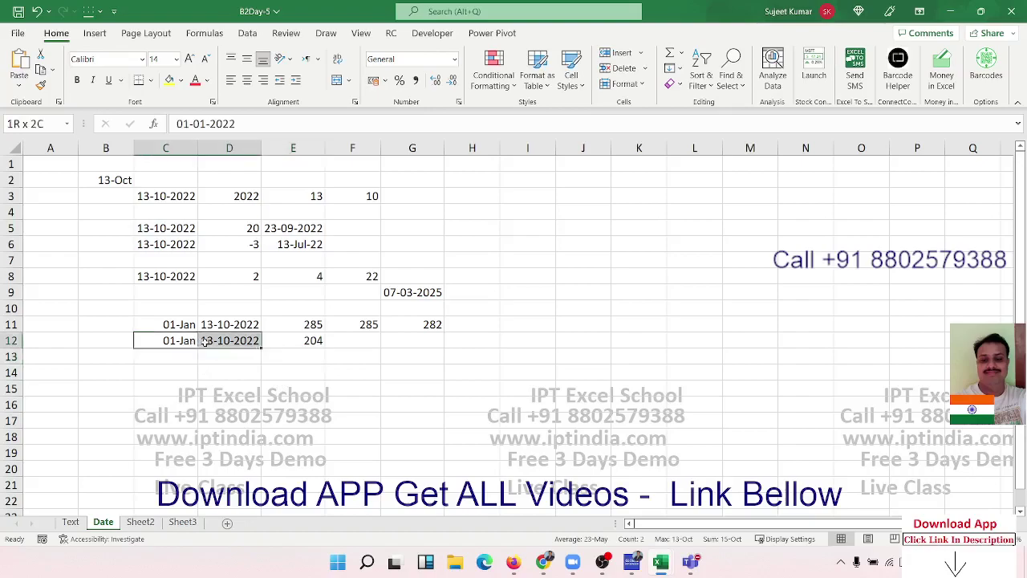
{"action": "key", "text": "ctrl+c"}
{"action": "left_click", "coordinate": [178, 358]}
Paste the dates into C13:D13 and start NETWORKDAYS.INTL in E13 using C13 and D13
{"action": "key", "text": "ctrl+v"}
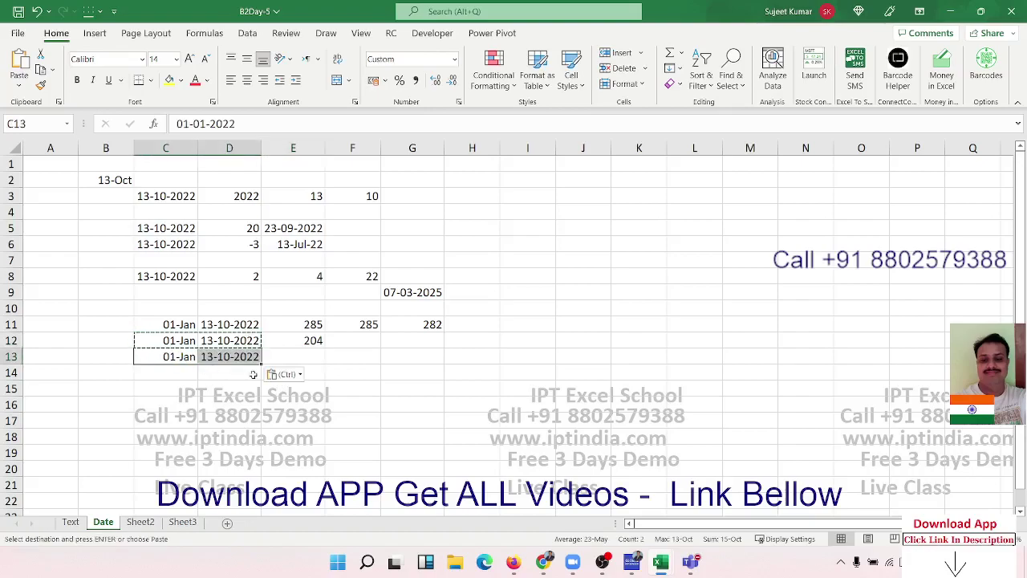
{"action": "key", "text": "Escape"}
{"action": "left_click", "coordinate": [299, 351]}
{"action": "type", "text": "="}
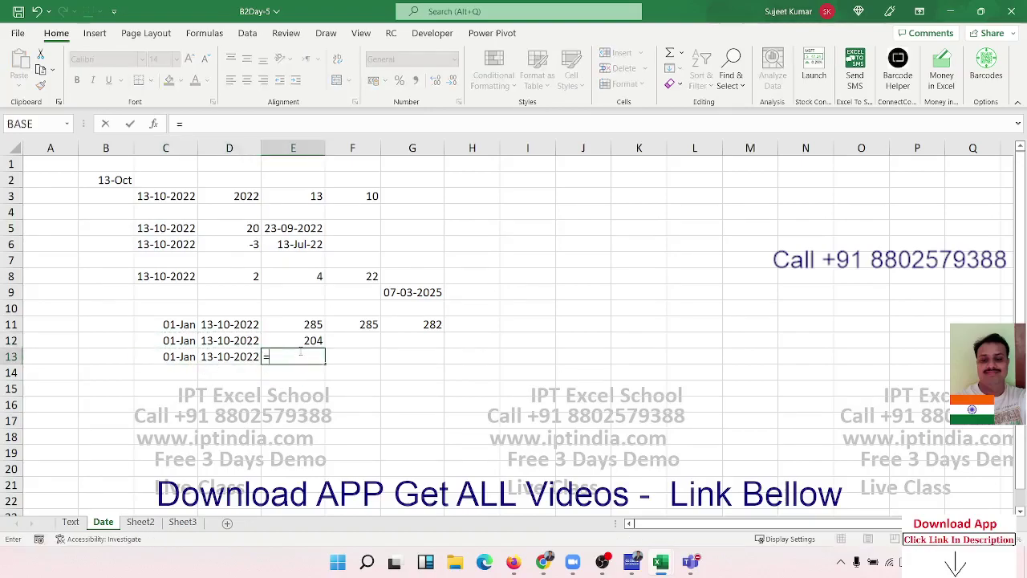
{"action": "type", "text": "net"}
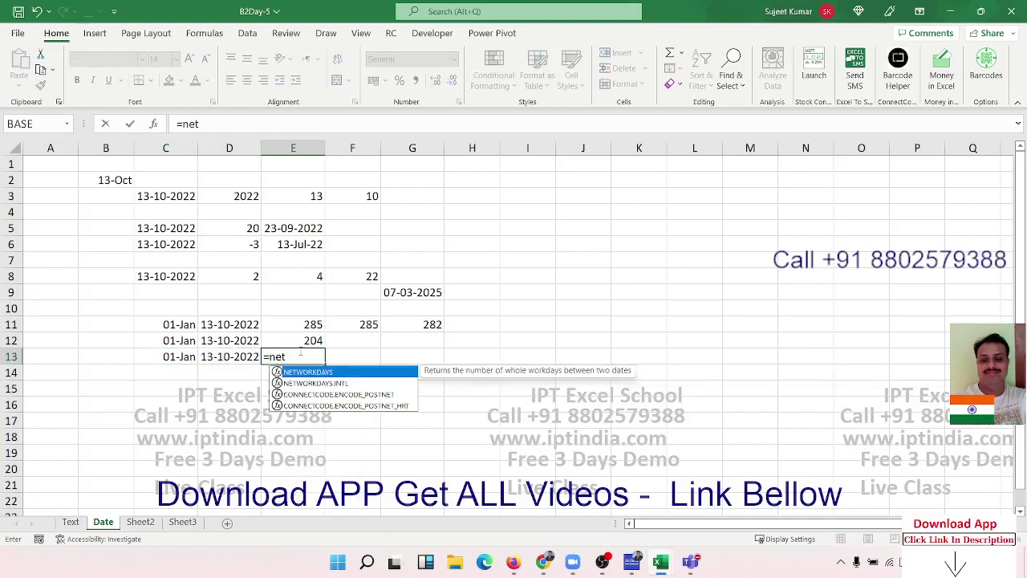
{"action": "key", "text": "Down"}
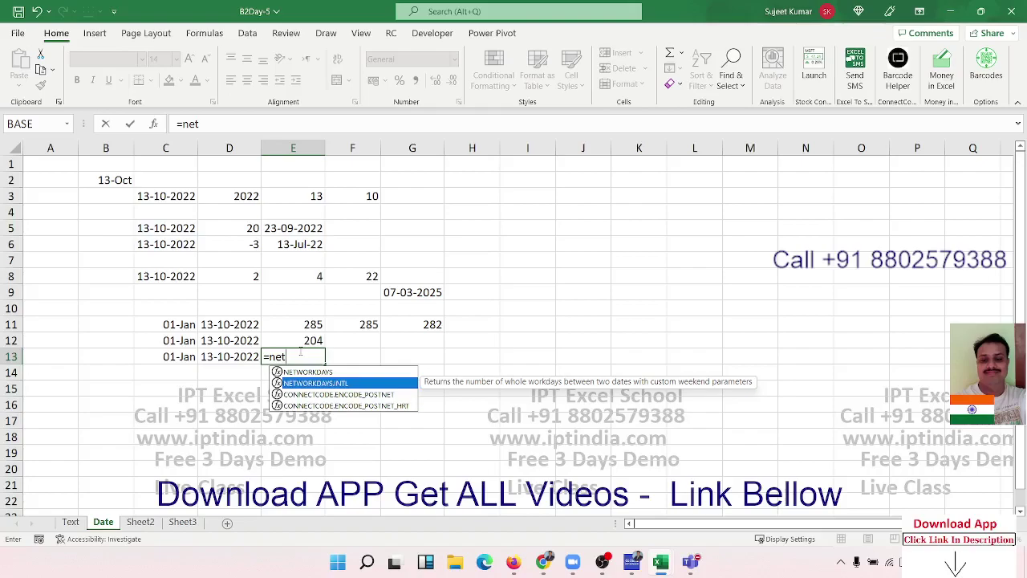
{"action": "key", "text": "Tab"}
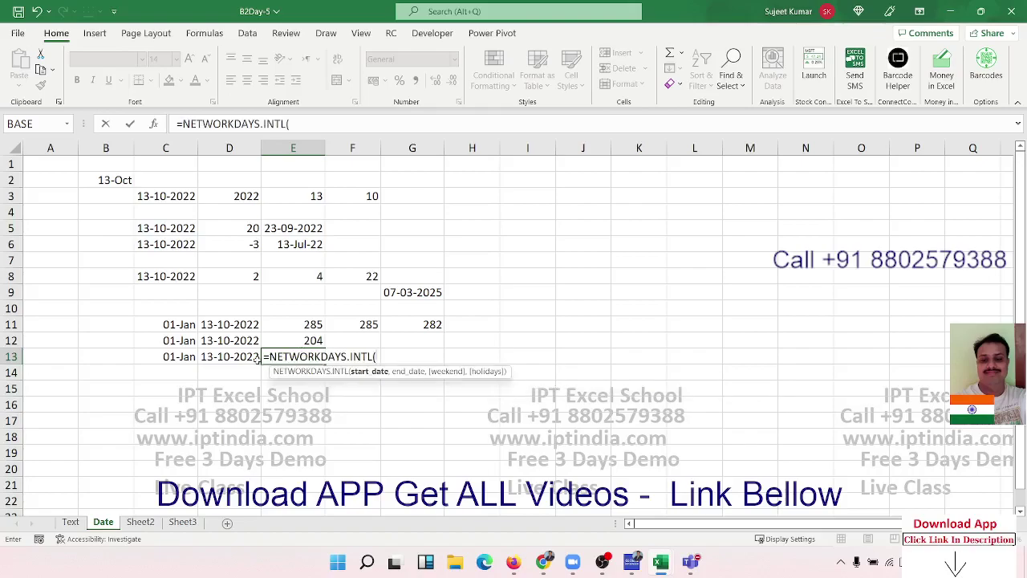
{"action": "left_click", "coordinate": [184, 360]}
{"action": "type", "text": ","}
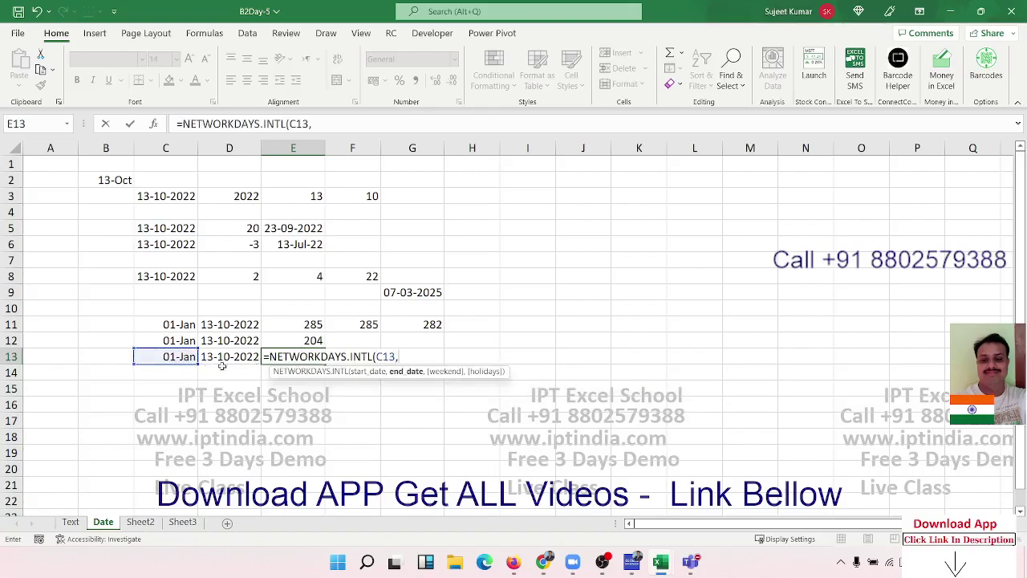
{"action": "left_click", "coordinate": [224, 357]}
{"action": "type", "text": ","}
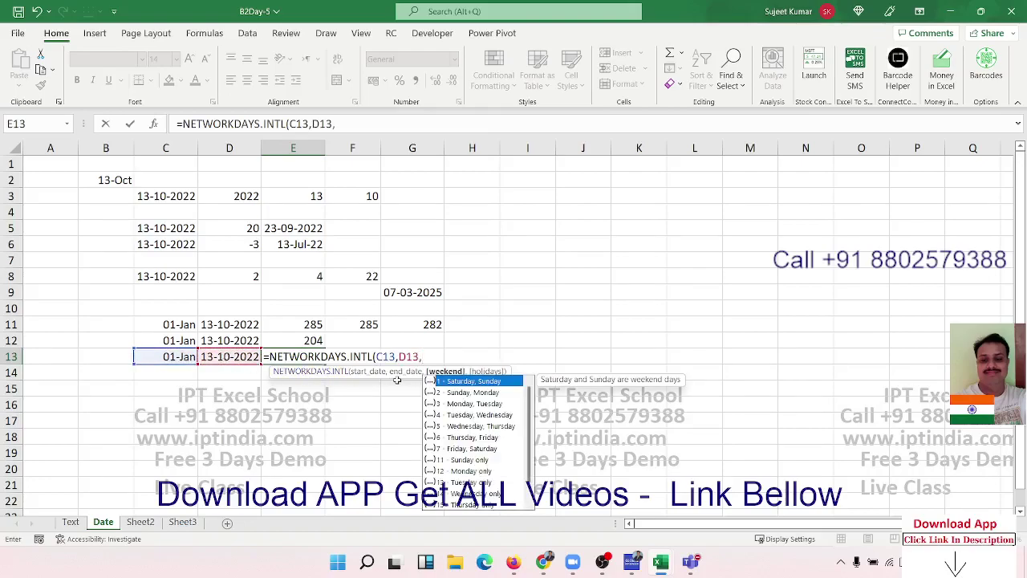
Complete it with weekend code 11 (Sunday only) and holidays J3:J14, giving 245
{"action": "key", "text": "Down"}
{"action": "key", "text": "Down"}
{"action": "key", "text": "Down"}
{"action": "key", "text": "Down"}
{"action": "key", "text": "Down"}
{"action": "key", "text": "Down"}
{"action": "key", "text": "Down"}
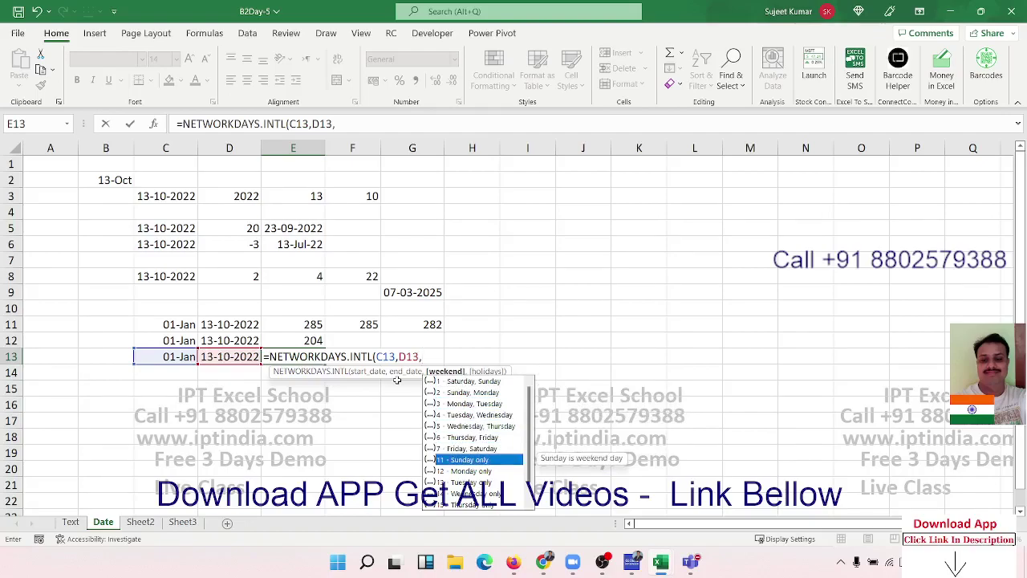
{"action": "key", "text": "Tab"}
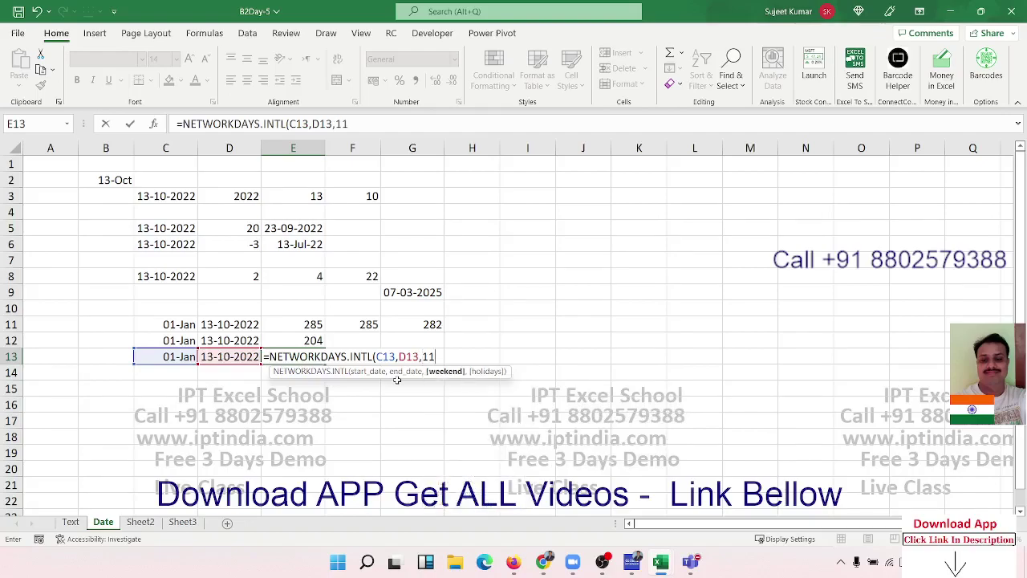
{"action": "type", "text": ","}
{"action": "left_click_drag", "start_coordinate": [575, 190], "coordinate": [578, 377]}
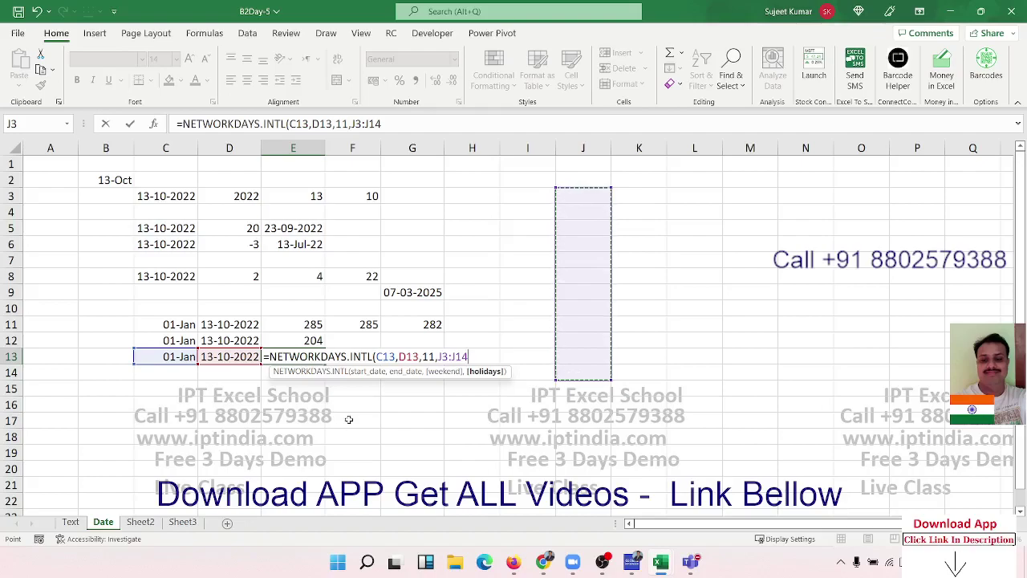
{"action": "key", "text": "Return"}
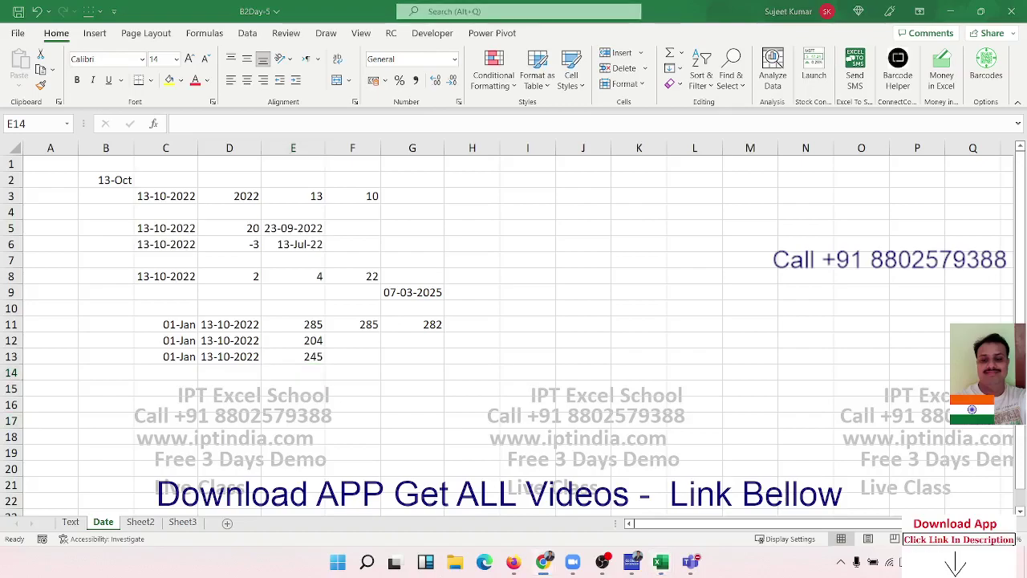
{"action": "left_click", "coordinate": [302, 356]}
{"action": "left_click", "coordinate": [193, 371]}
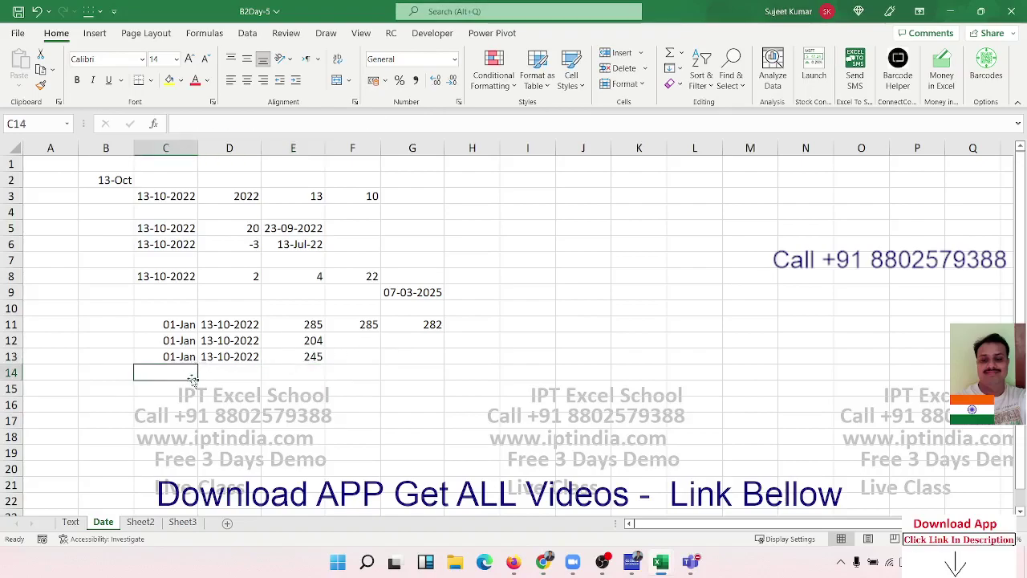
Enter today's date 13-10-2022 in C15 and the plain number 20 in D15
{"action": "scroll", "coordinate": [192, 379], "scroll_direction": "down", "scroll_amount": 3}
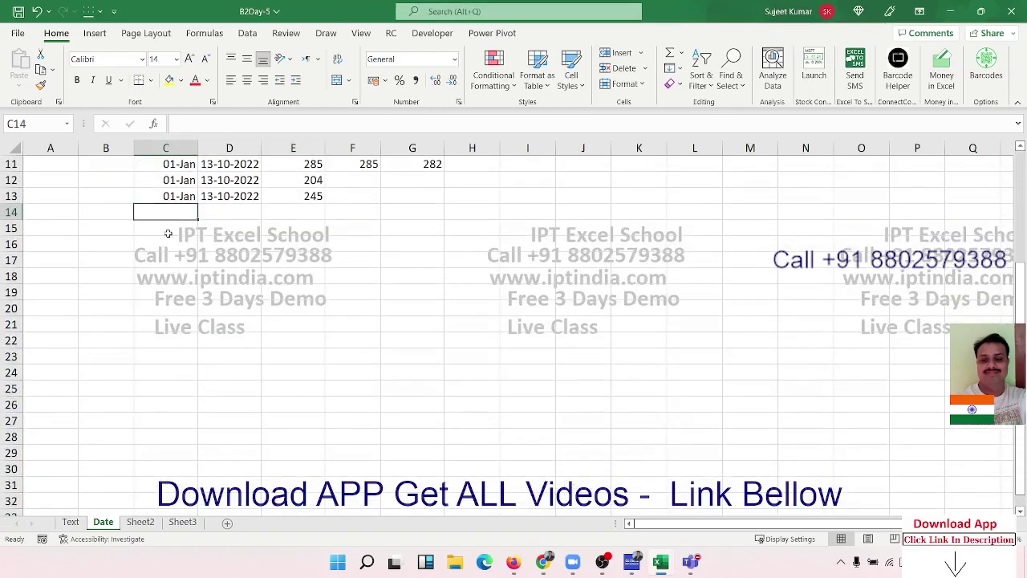
{"action": "left_click", "coordinate": [167, 232]}
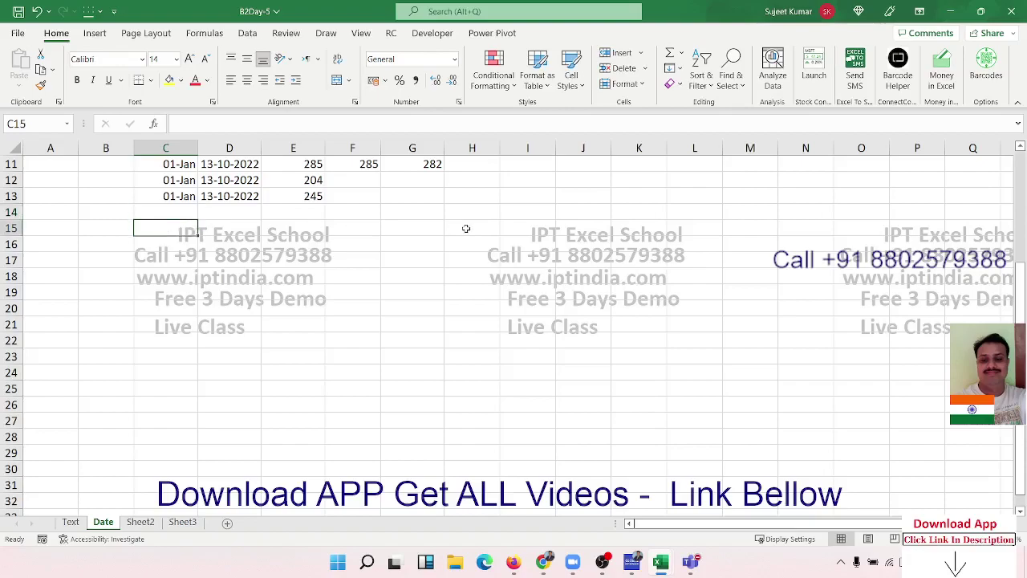
{"action": "key", "text": "ctrl+semicolon"}
{"action": "key", "text": "Tab"}
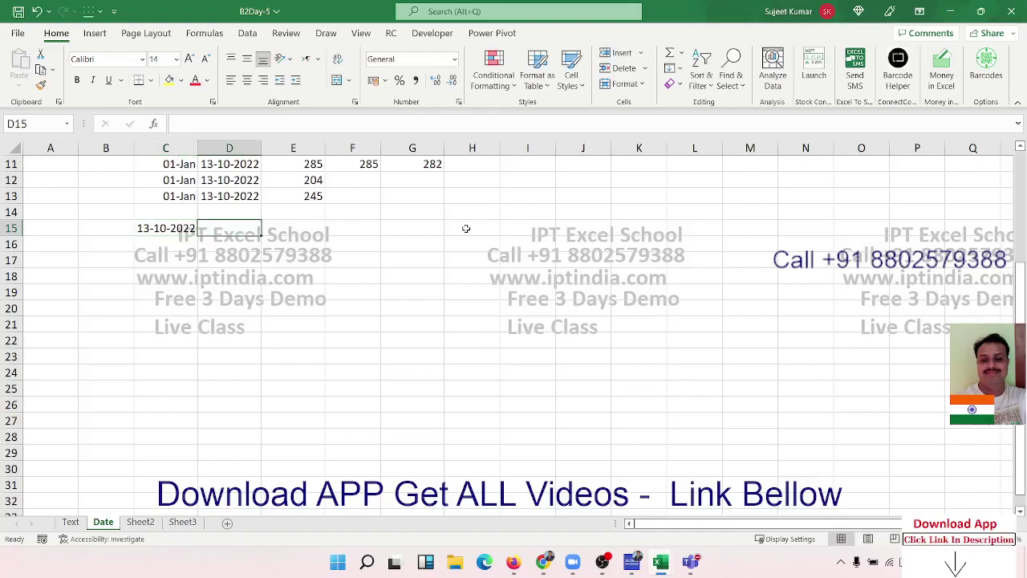
{"action": "type", "text": "20"}
{"action": "key", "text": "Tab"}
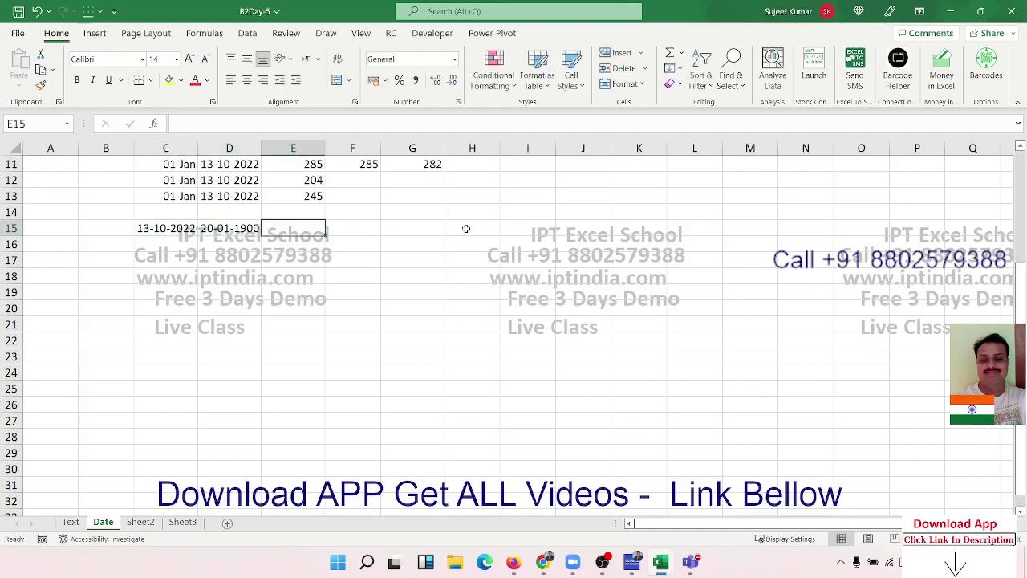
{"action": "key", "text": "Left"}
{"action": "key", "text": "ctrl+shift+asciitilde"}
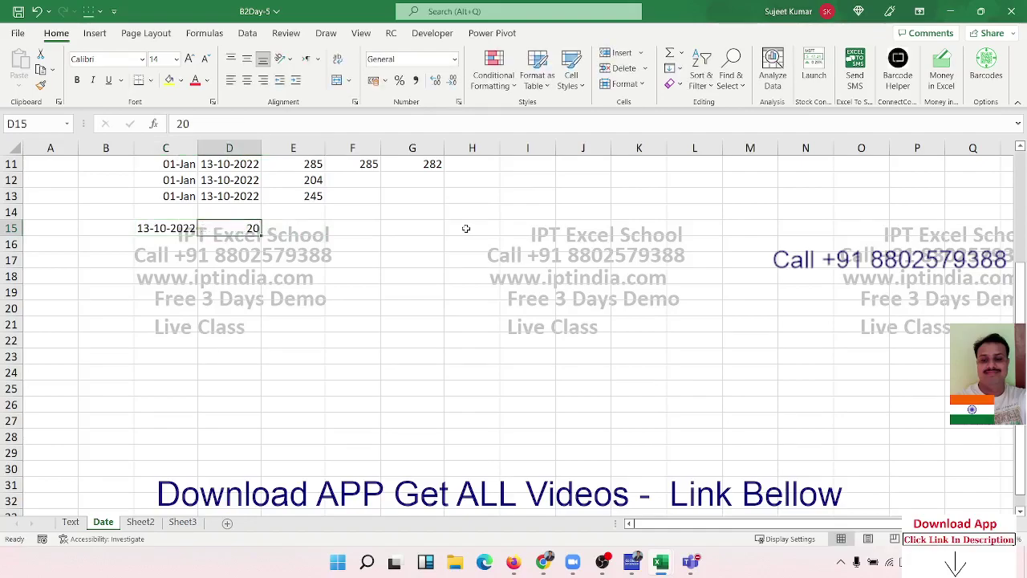
{"action": "key", "text": "Tab"}
In E15 enter =WORKDAY(C15,D15,I12:I17) and format it as a date, showing 10-Nov-22
{"action": "type", "text": "="}
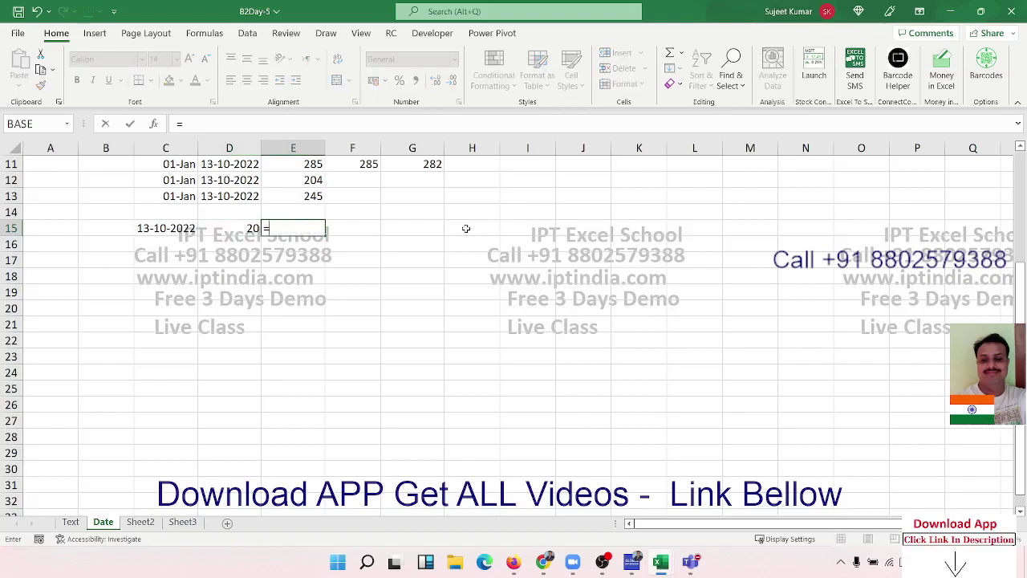
{"action": "type", "text": "wo"}
{"action": "key", "text": "Tab"}
{"action": "key", "text": "Left"}
{"action": "key", "text": "Left"}
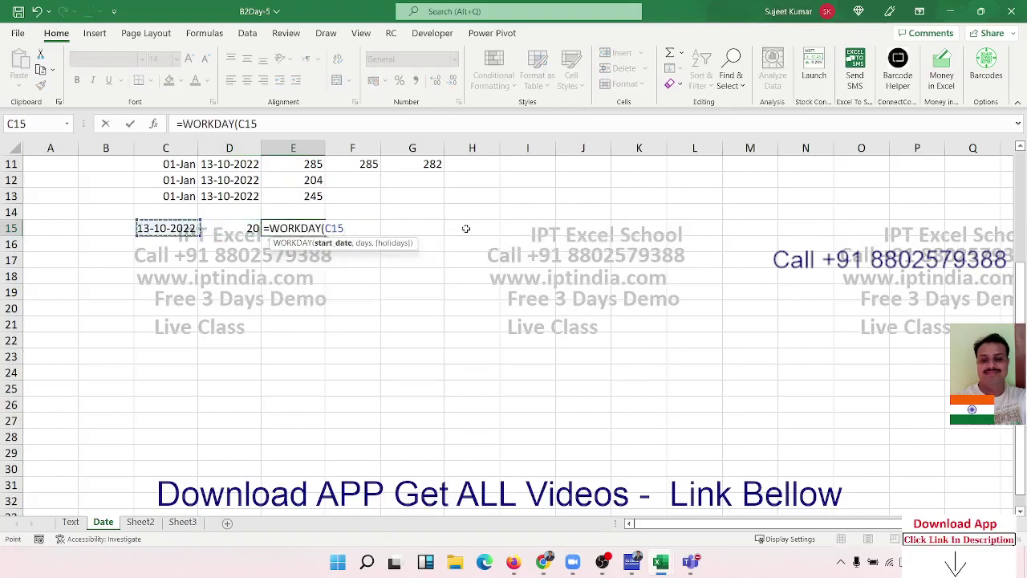
{"action": "type", "text": ","}
{"action": "key", "text": "Left"}
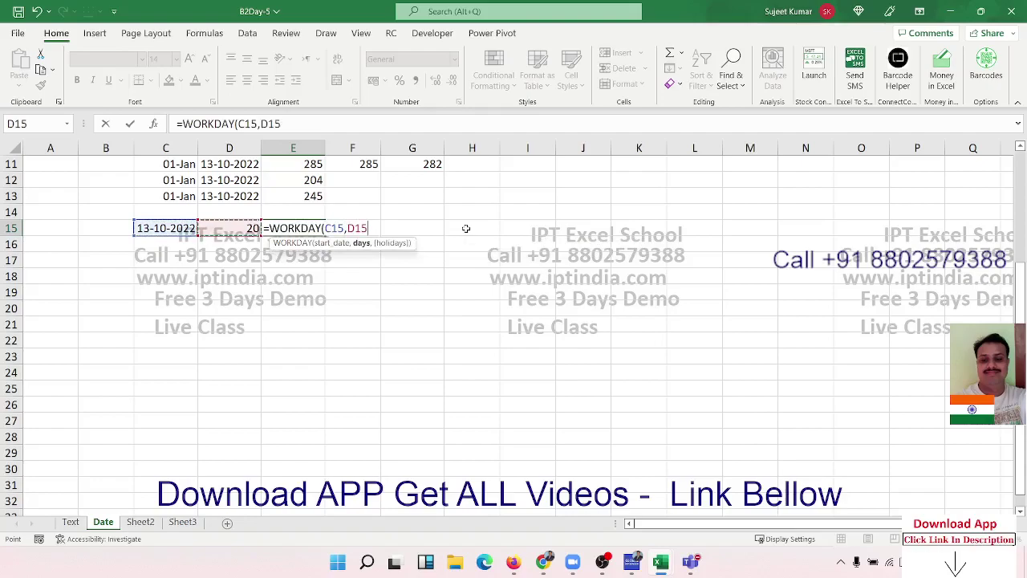
{"action": "type", "text": ","}
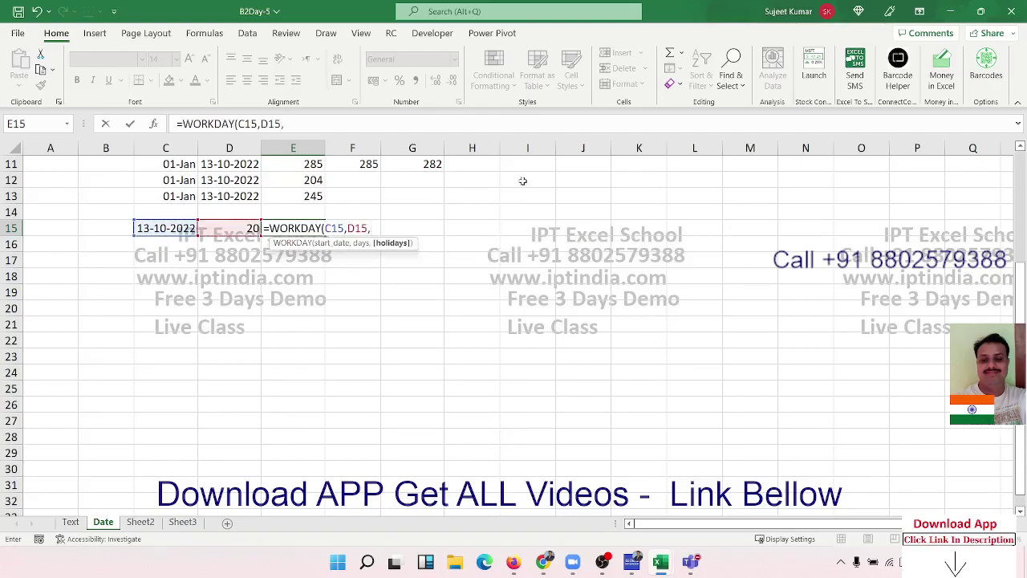
{"action": "left_click_drag", "start_coordinate": [521, 178], "coordinate": [502, 264]}
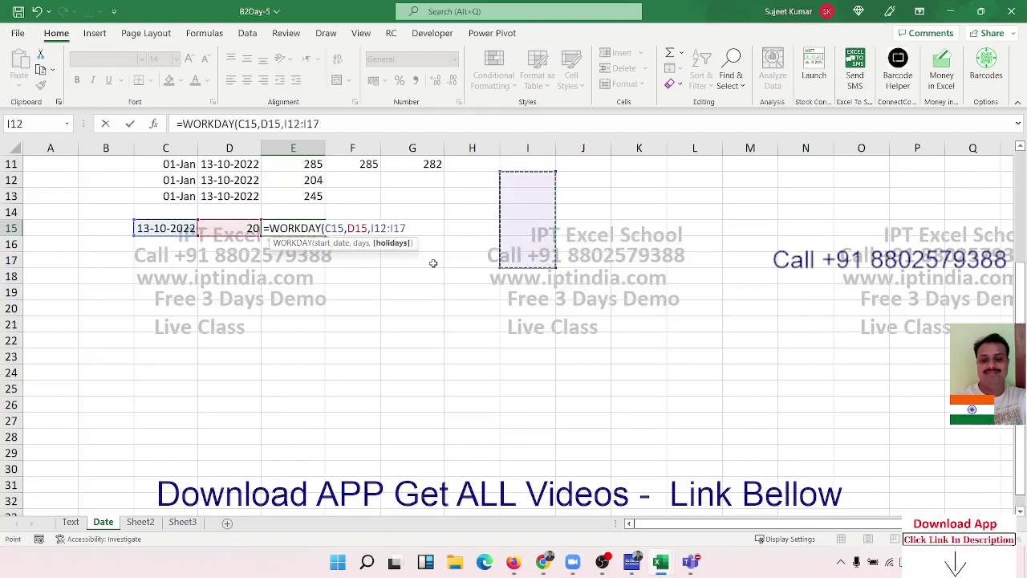
{"action": "key", "text": "Return"}
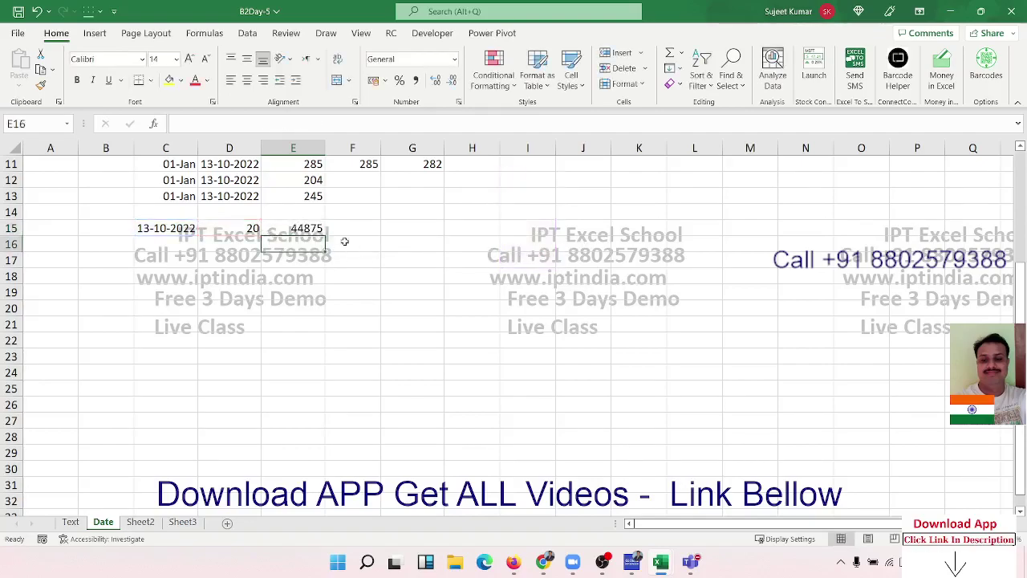
{"action": "left_click", "coordinate": [297, 229]}
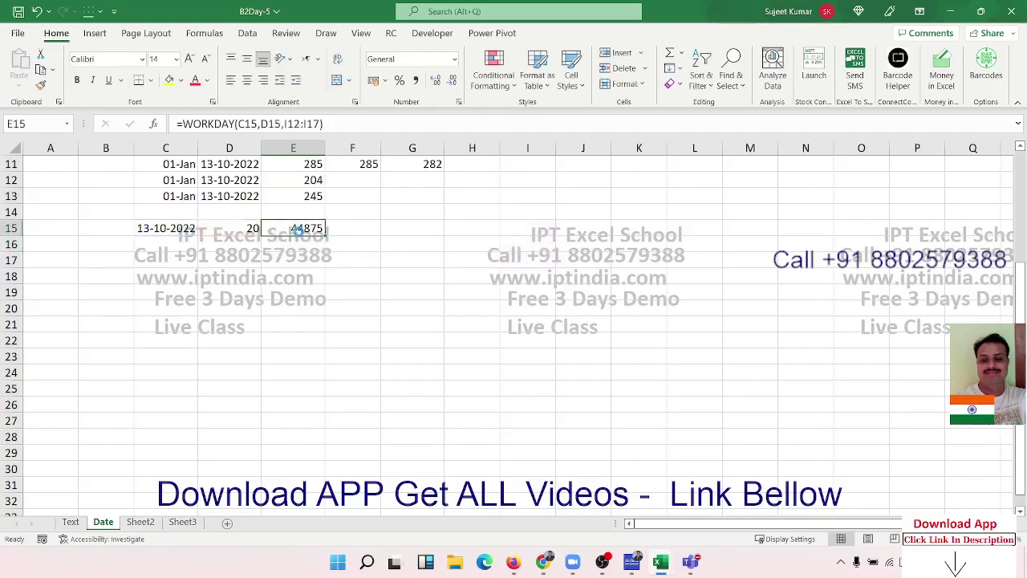
{"action": "key", "text": "ctrl+shift+3"}
{"action": "mouse_move", "coordinate": [690, 562]}
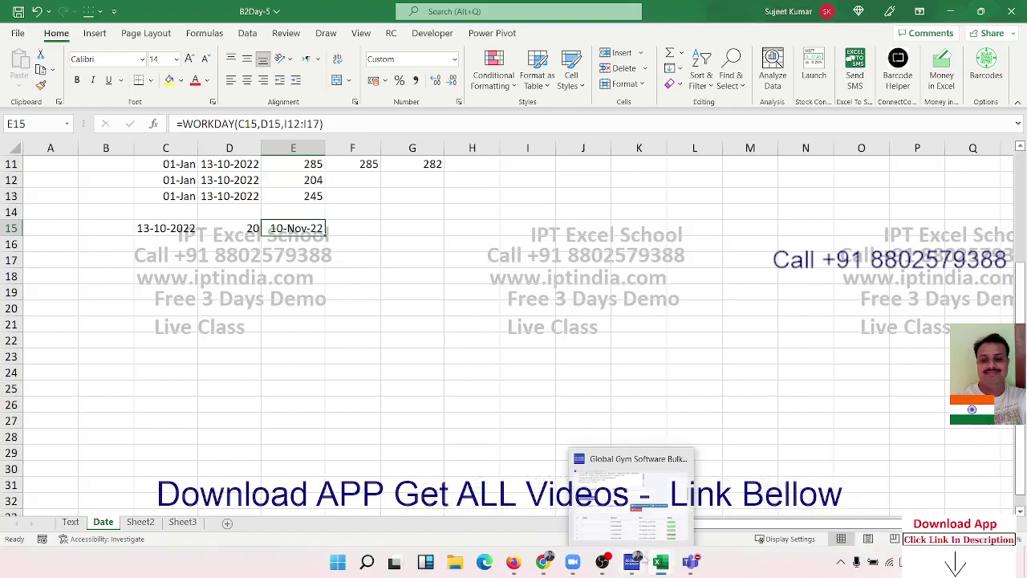
Admit another waiting guest into the online meeting and return to the workbook
{"action": "left_click", "coordinate": [732, 503]}
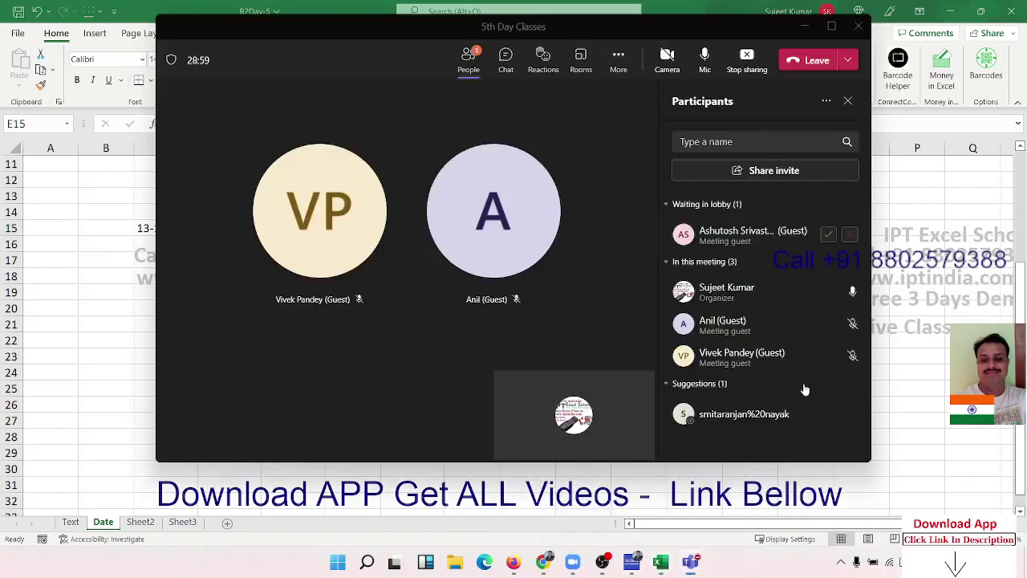
{"action": "left_click", "coordinate": [832, 234]}
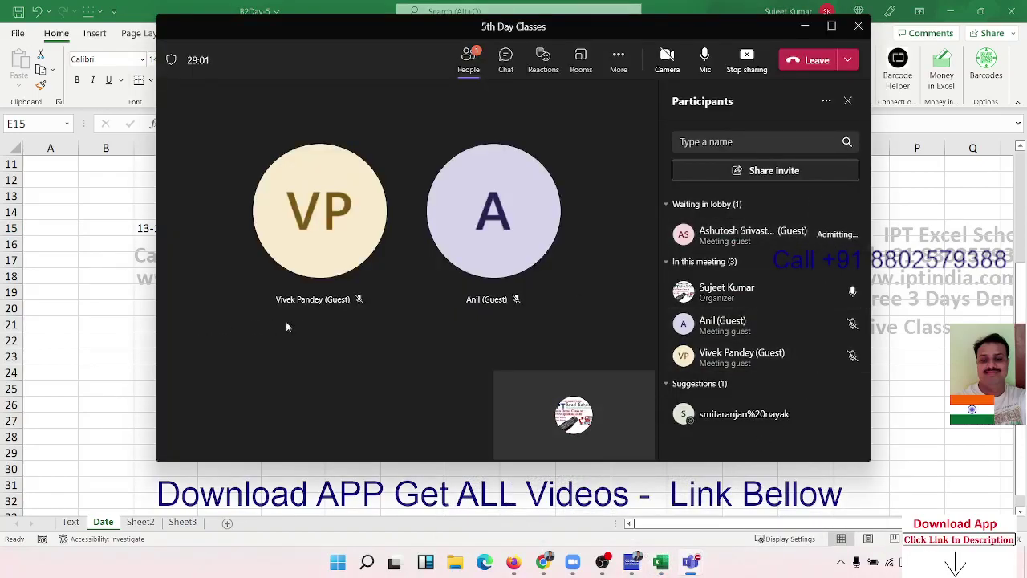
{"action": "left_click", "coordinate": [114, 293]}
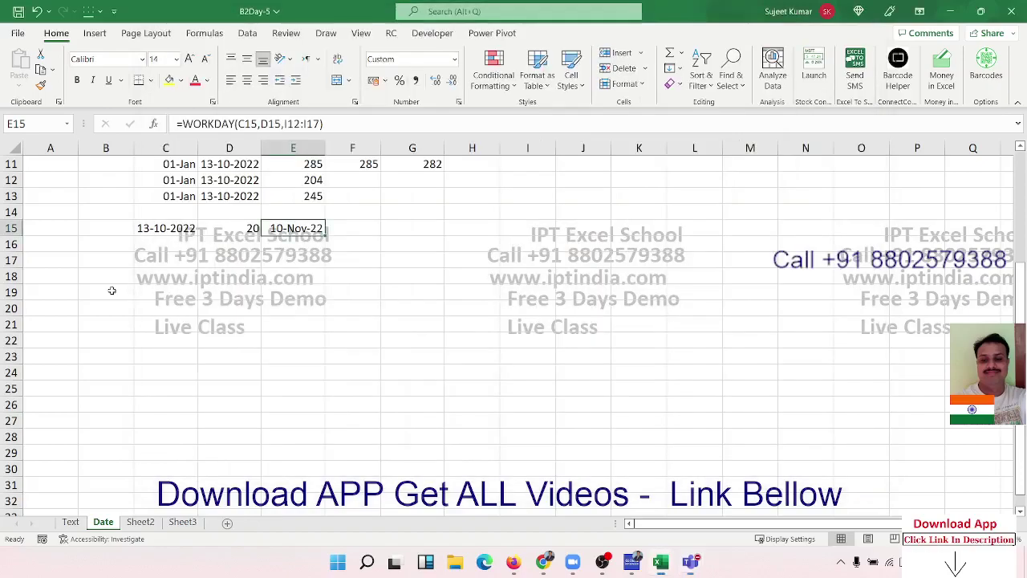
In F15 enter =WORKDAY.INTL(C15,D15), returning the unformatted serial 44875
{"action": "left_click", "coordinate": [346, 229]}
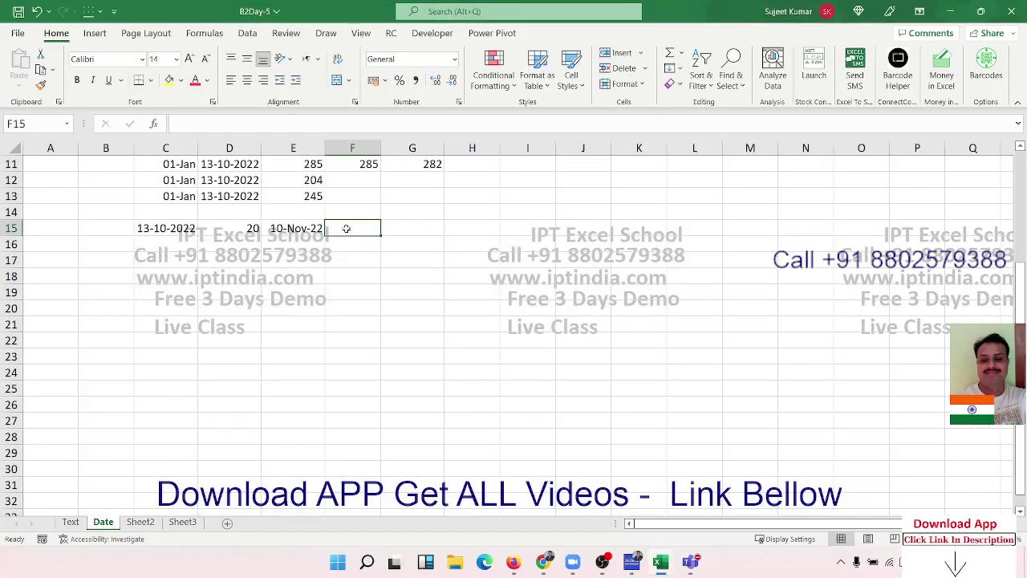
{"action": "type", "text": "=work"}
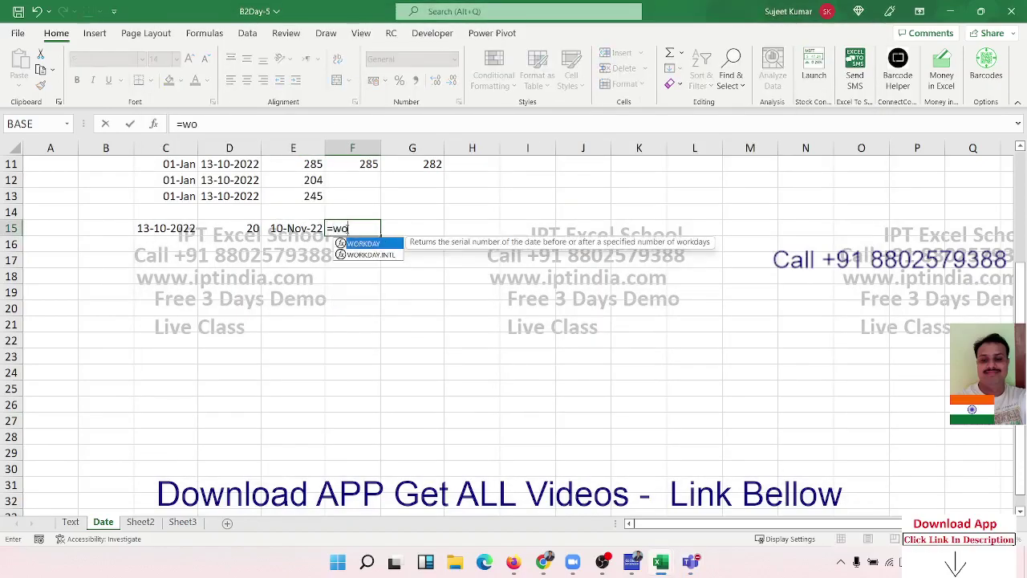
{"action": "key", "text": "Down"}
{"action": "key", "text": "Tab"}
{"action": "key", "text": "Left"}
{"action": "key", "text": "Left"}
{"action": "key", "text": "Left"}
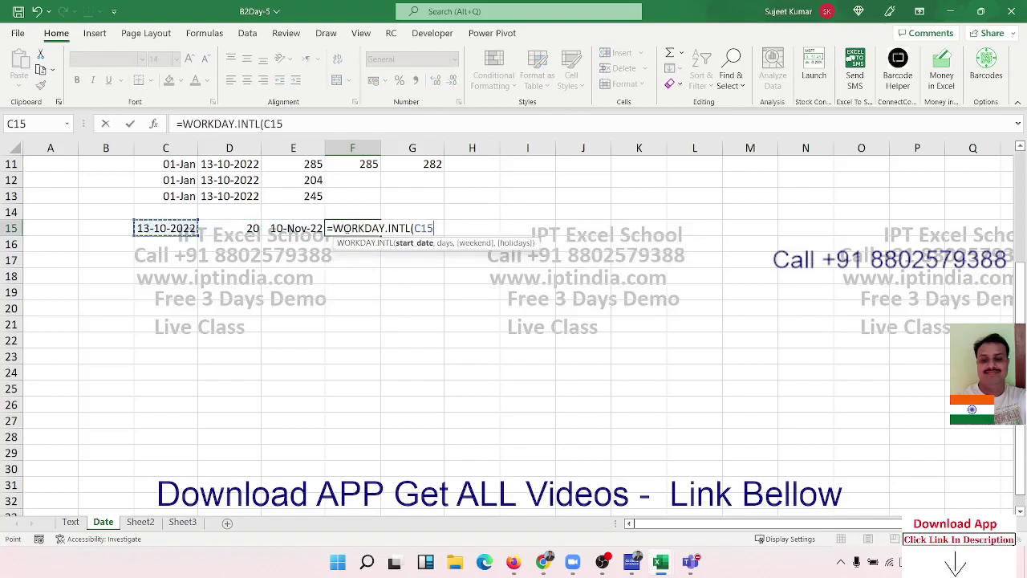
{"action": "type", "text": ","}
{"action": "key", "text": "Left"}
{"action": "key", "text": "Left"}
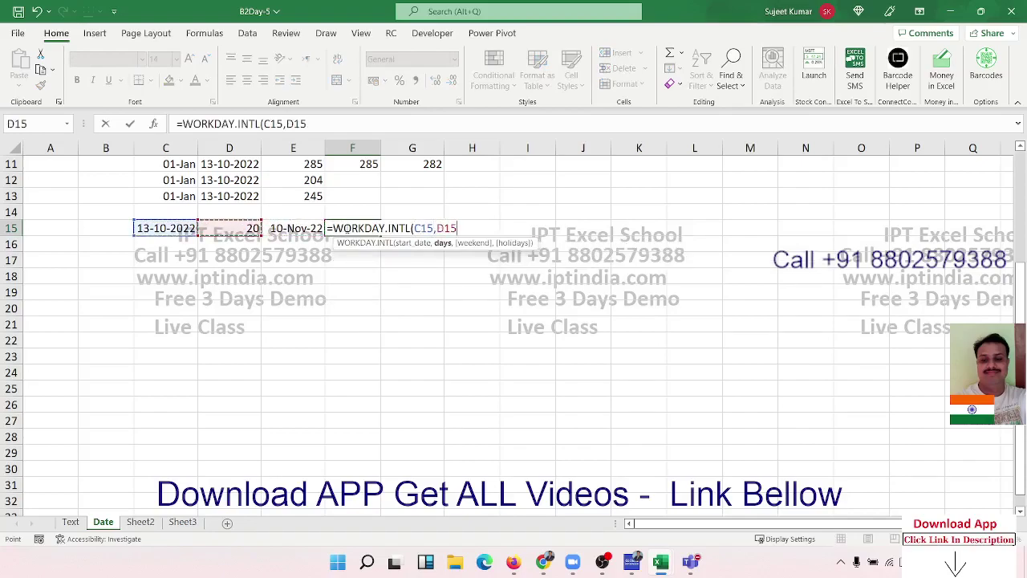
{"action": "key", "text": "Return"}
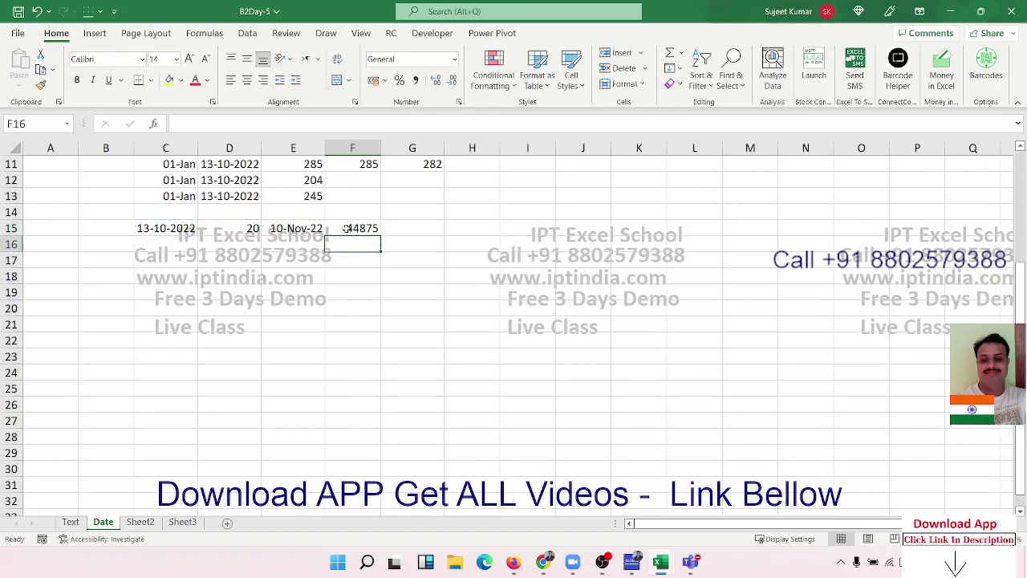
{"action": "left_click", "coordinate": [346, 229]}
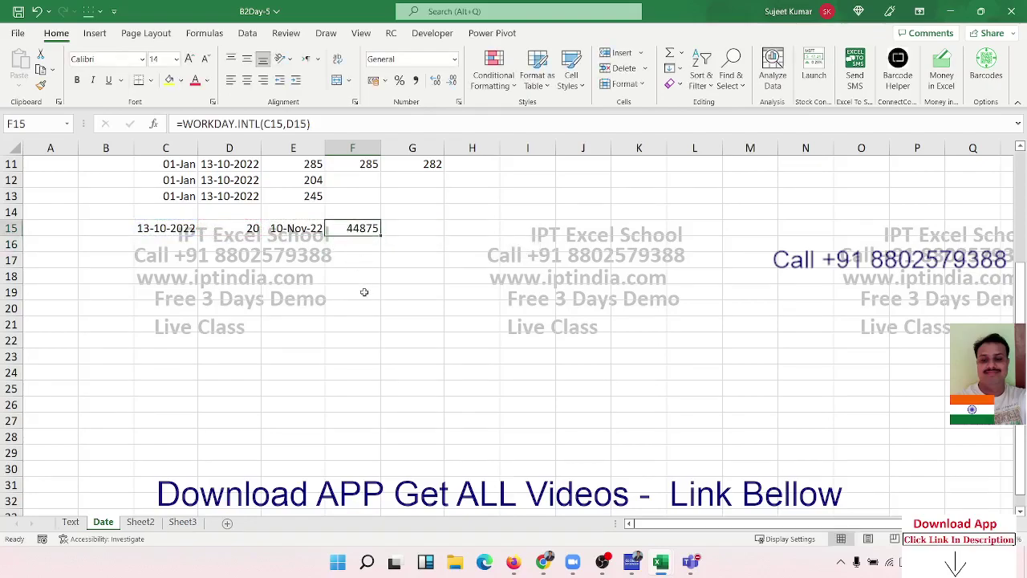
{"action": "scroll", "coordinate": [364, 292], "scroll_direction": "up", "scroll_amount": 3}
{"action": "scroll", "coordinate": [332, 361], "scroll_direction": "down", "scroll_amount": 3}
{"action": "left_click", "coordinate": [146, 359]}
Put today's date 13-10-2022 in C23 and =EOMONTH(C23,0) in D23
{"action": "key", "text": "ctrl+semicolon"}
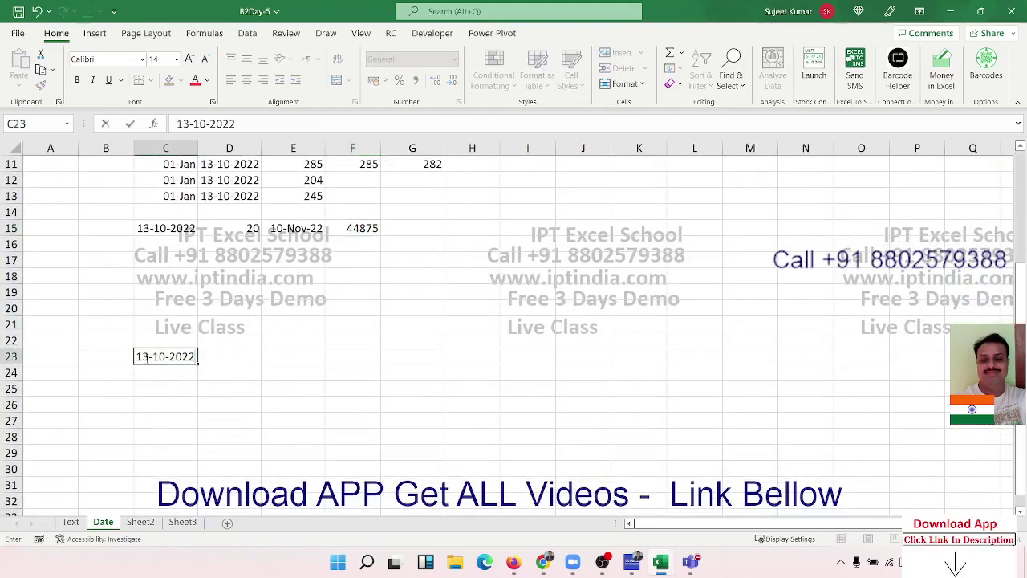
{"action": "key", "text": "Tab"}
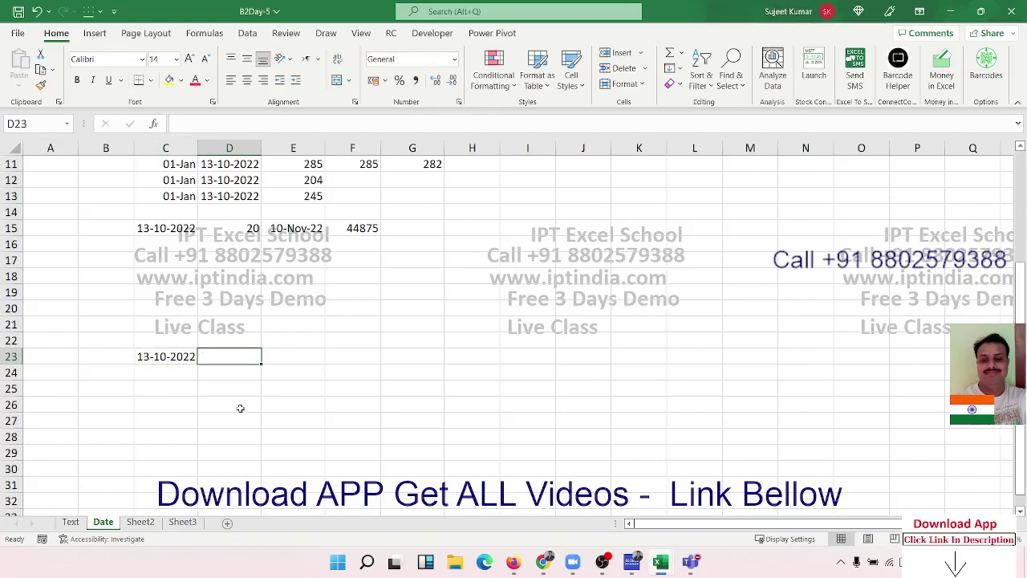
{"action": "type", "text": "=e"}
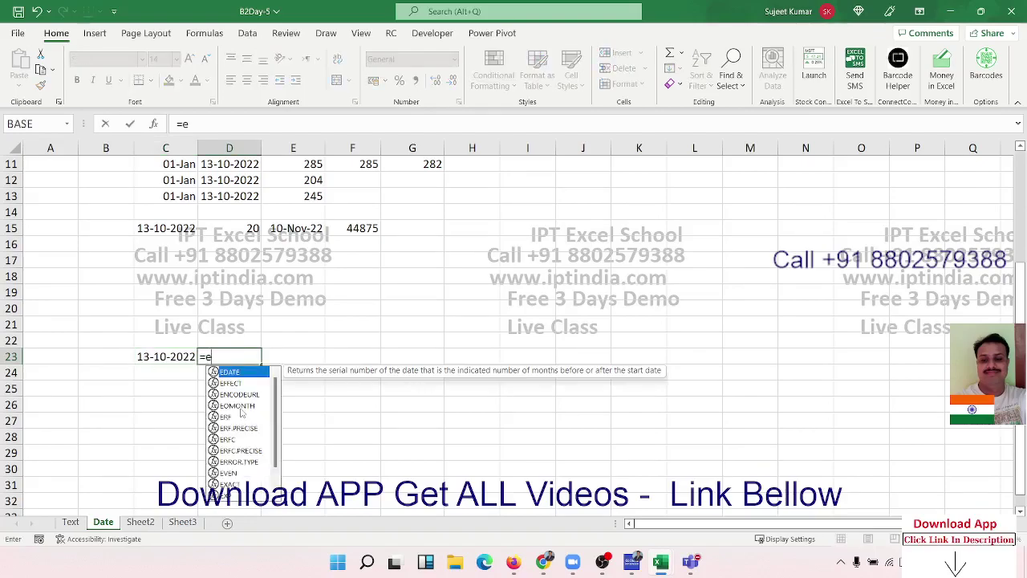
{"action": "type", "text": "o"}
{"action": "key", "text": "Tab"}
{"action": "key", "text": "Left"}
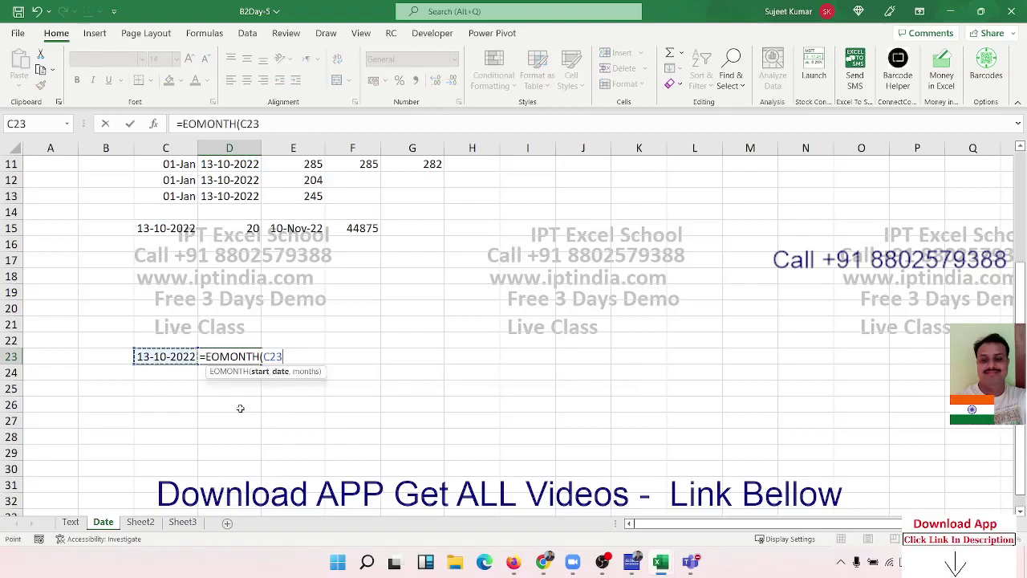
{"action": "type", "text": ",0"}
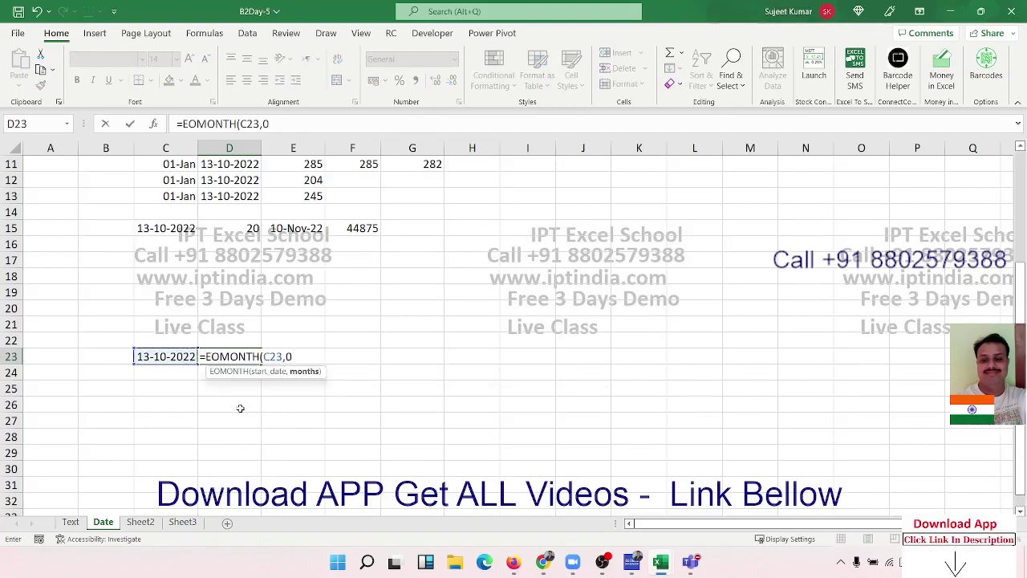
{"action": "key", "text": "Return"}
Format D23's month-end result as a date so it shows 31-Oct-22
{"action": "key", "text": "Up"}
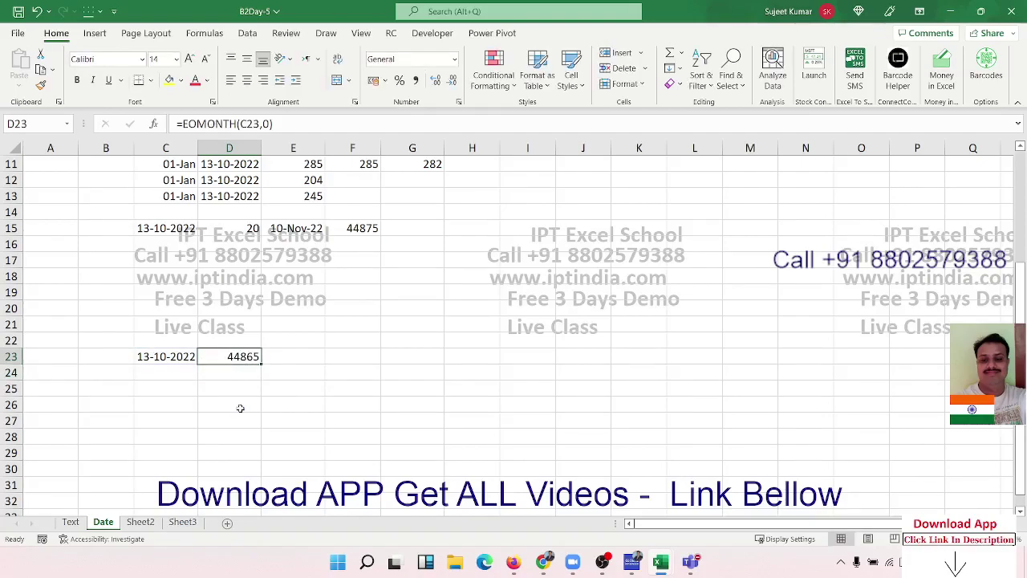
{"action": "key", "text": "ctrl+shift+3"}
{"action": "key", "text": "Down"}
{"action": "key", "text": "Down"}
{"action": "key", "text": "Down"}
{"action": "key", "text": "Down"}
{"action": "key", "text": "Up"}
{"action": "key", "text": "Up"}
{"action": "key", "text": "Up"}
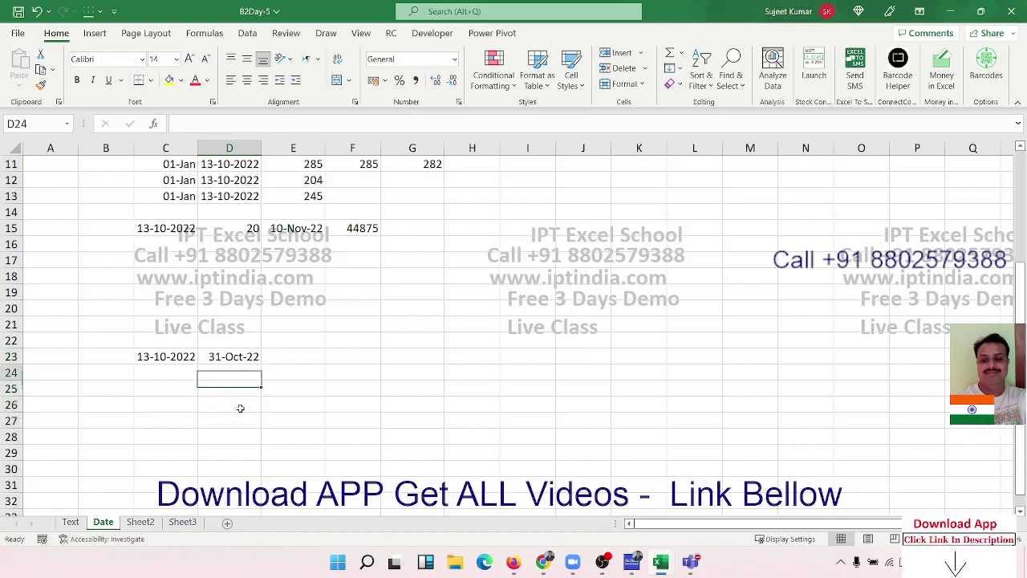
{"action": "key", "text": "Up"}
{"action": "key", "text": "Left"}
{"action": "scroll", "coordinate": [240, 409], "scroll_direction": "up", "scroll_amount": 3}
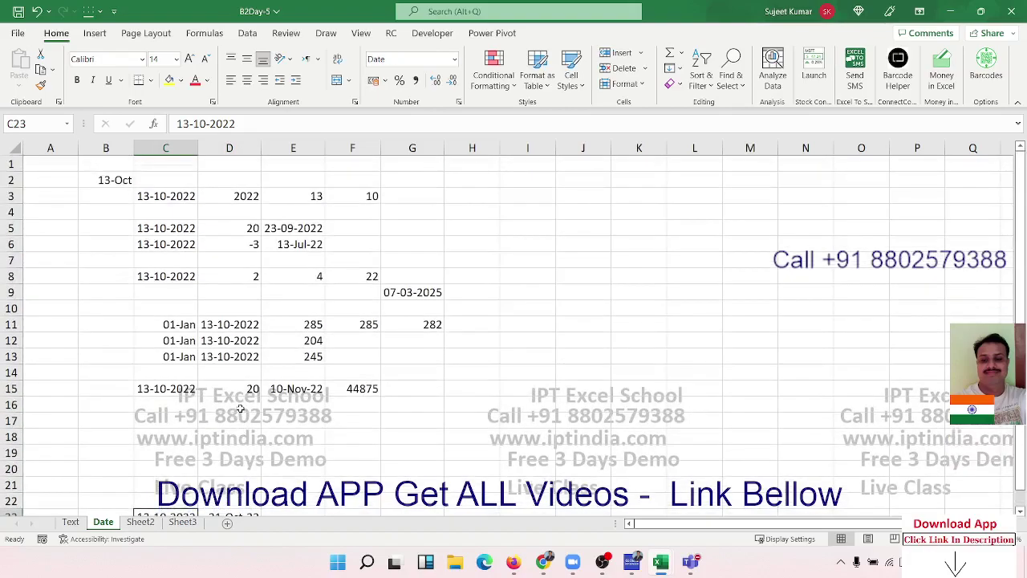
{"action": "left_click", "coordinate": [141, 522]}
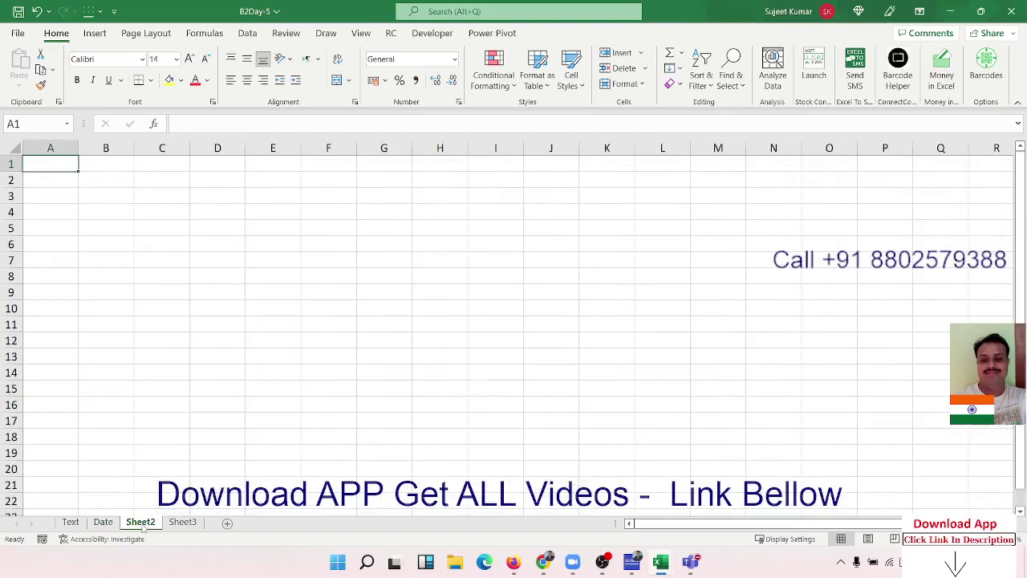
{"action": "double_click", "coordinate": [134, 526]}
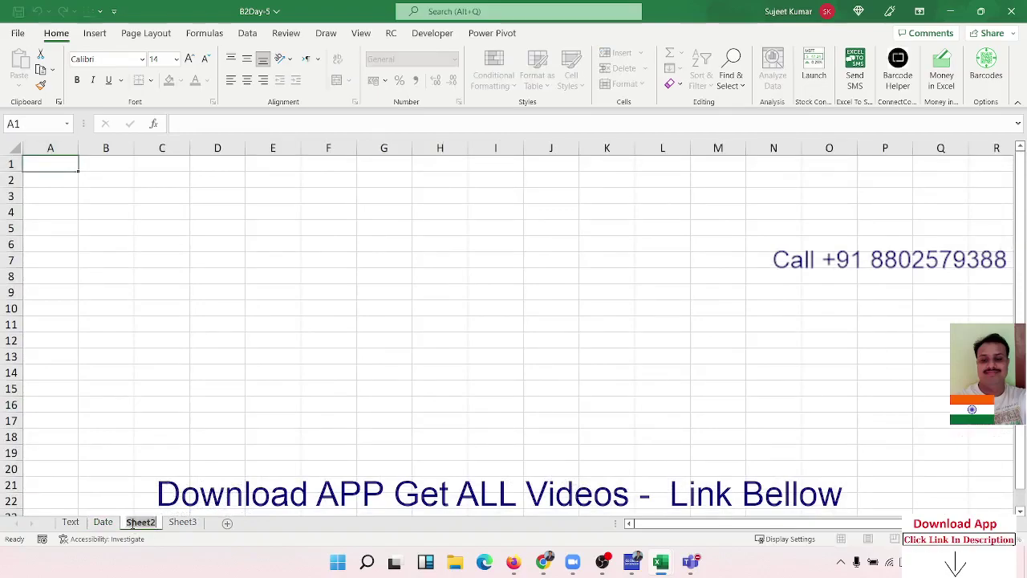
{"action": "type", "text": "Time"}
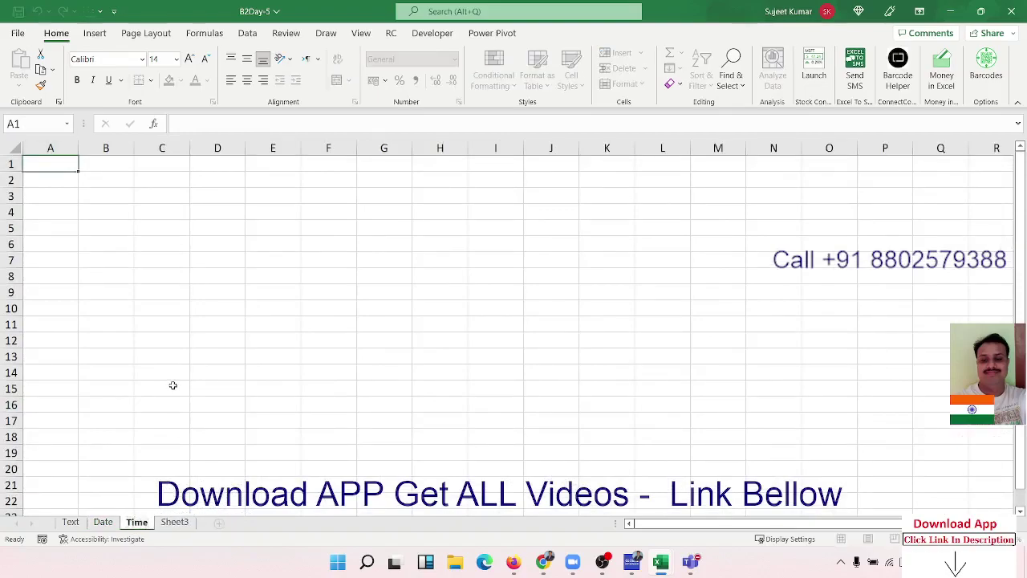
{"action": "left_click", "coordinate": [173, 385]}
{"action": "left_click", "coordinate": [92, 190]}
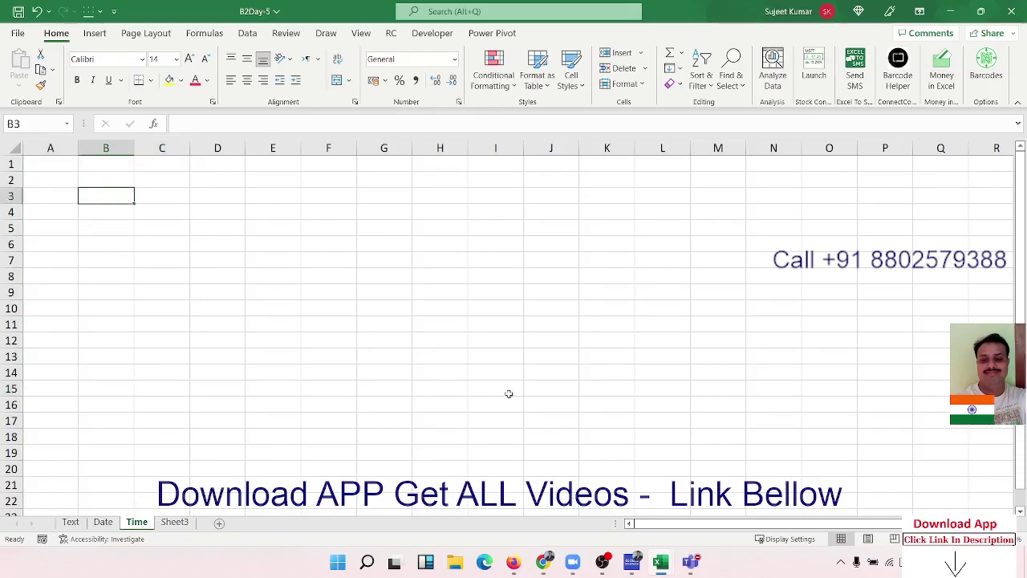
{"action": "type", "text": "10"}
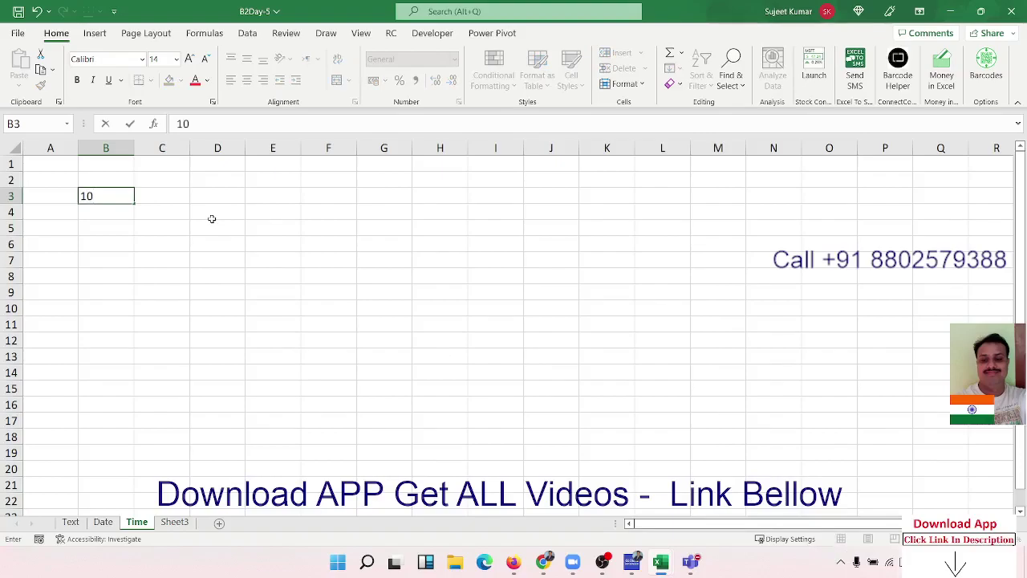
{"action": "key", "text": "BackSpace"}
{"action": "key", "text": "BackSpace"}
{"action": "type", "text": "8"}
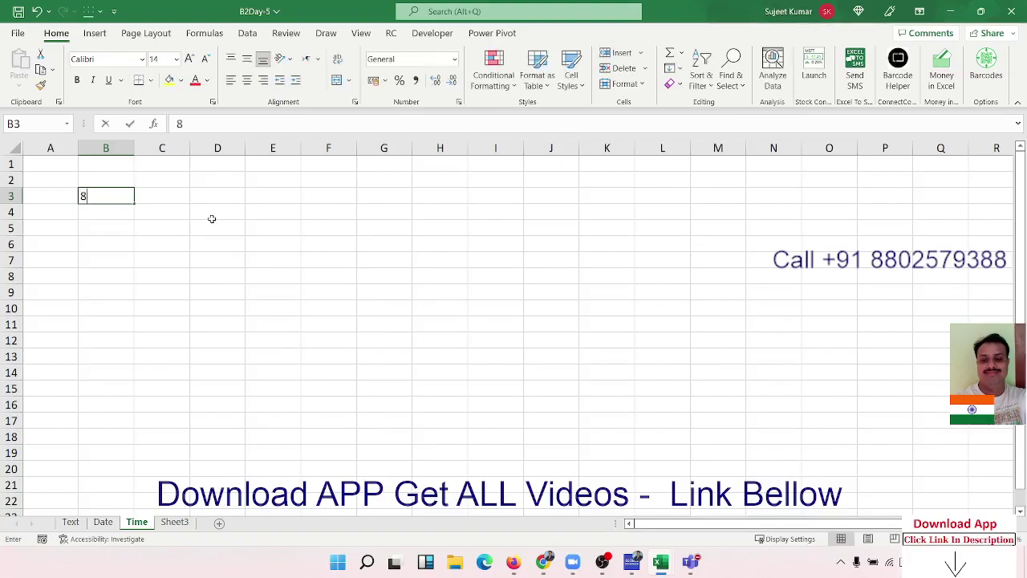
{"action": "type", "text": ":32 "}
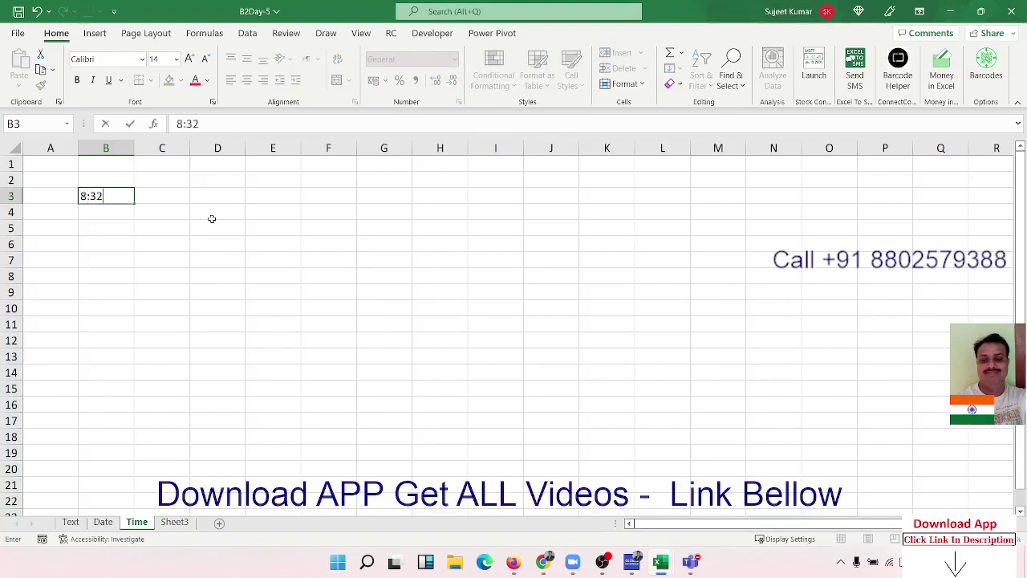
{"action": "type", "text": "p"}
{"action": "type", "text": "m"}
{"action": "key", "text": "Return"}
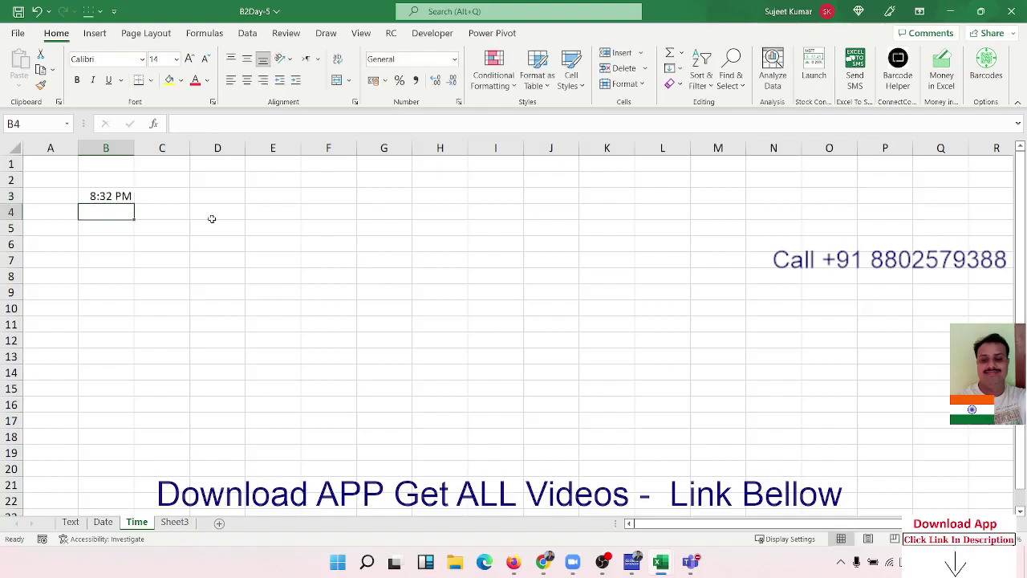
{"action": "key", "text": "Up"}
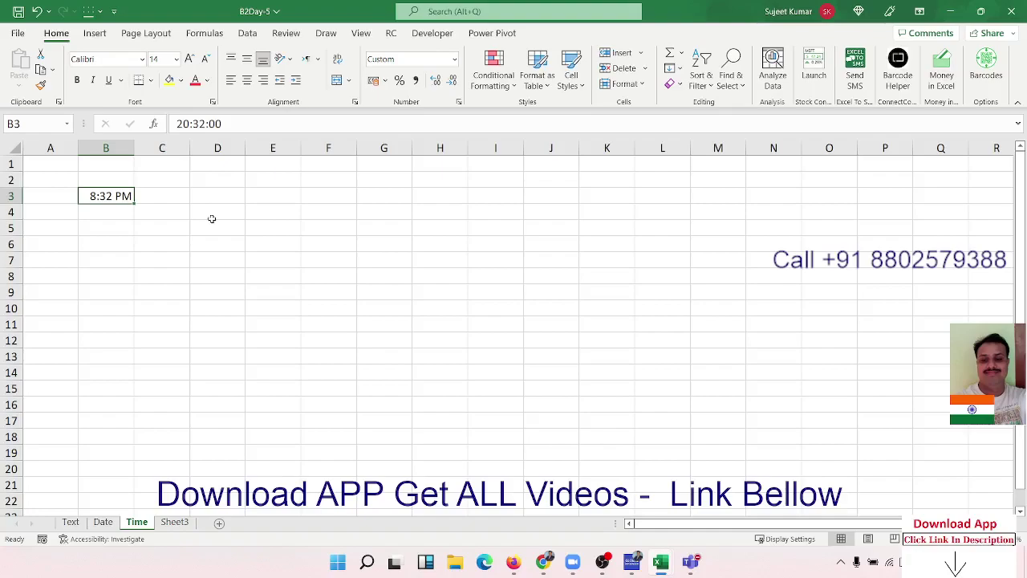
{"action": "key", "text": "Right"}
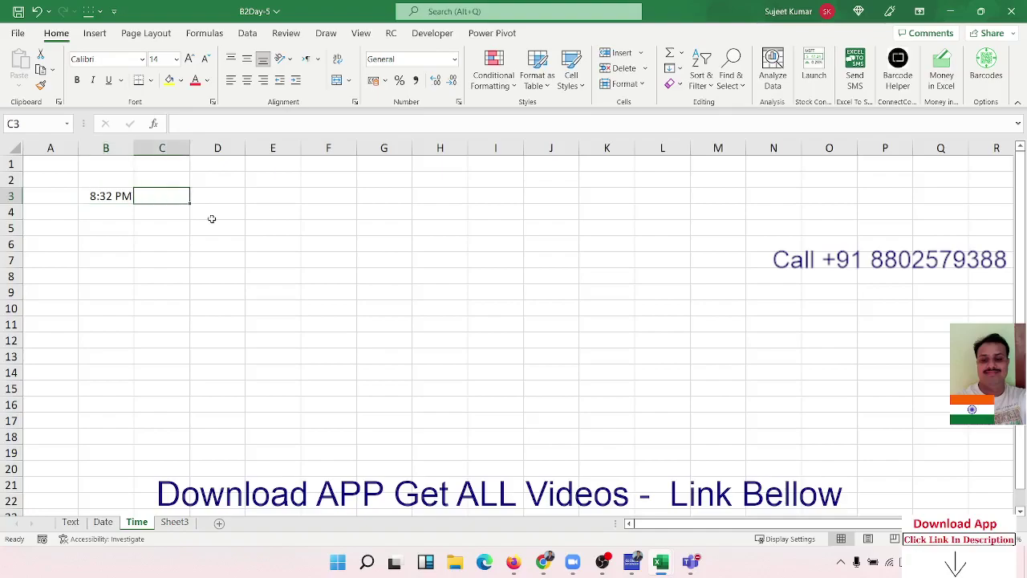
{"action": "type", "text": "20:"}
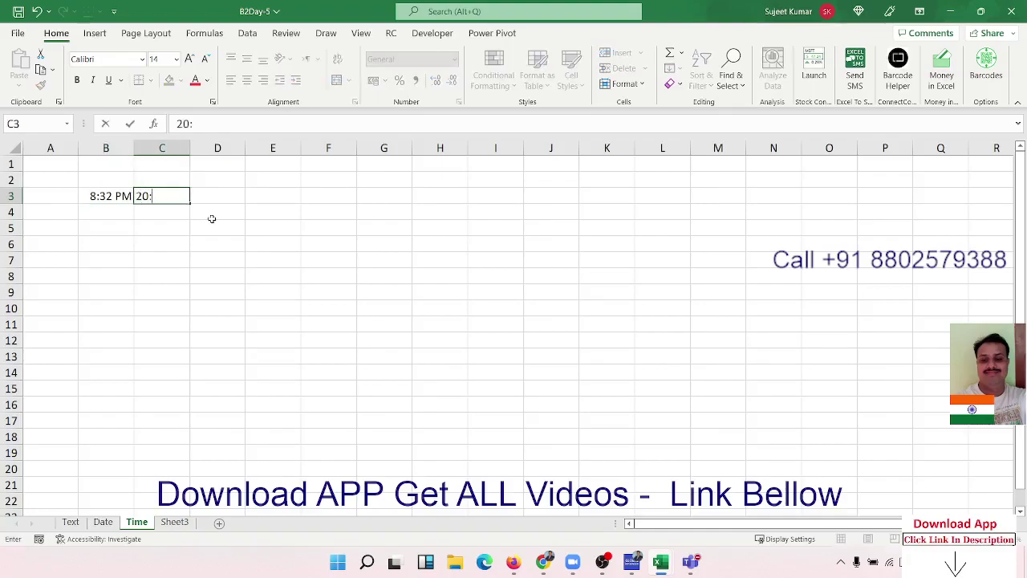
{"action": "type", "text": "32"}
{"action": "key", "text": "Return"}
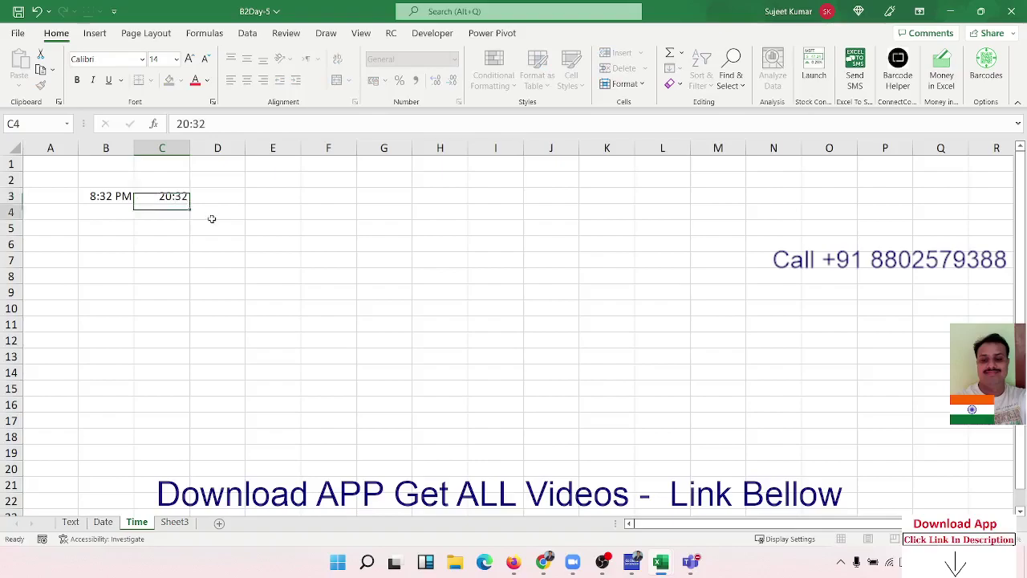
{"action": "key", "text": "Up"}
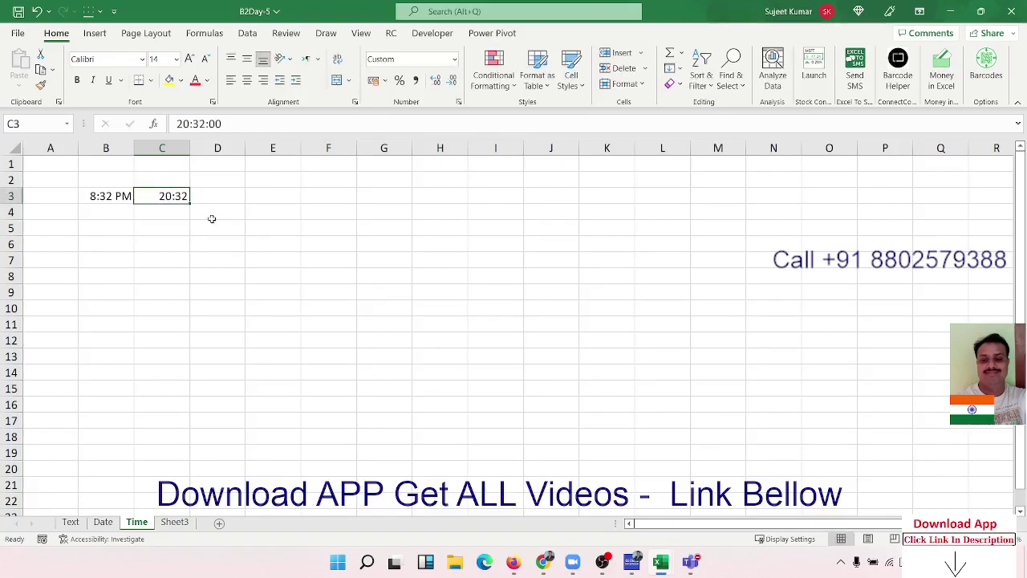
{"action": "key", "text": "Delete"}
{"action": "key", "text": "Left"}
{"action": "key", "text": "Right"}
{"action": "key", "text": "Left"}
{"action": "key", "text": "Down"}
{"action": "key", "text": "Down"}
{"action": "type", "text": "=n"}
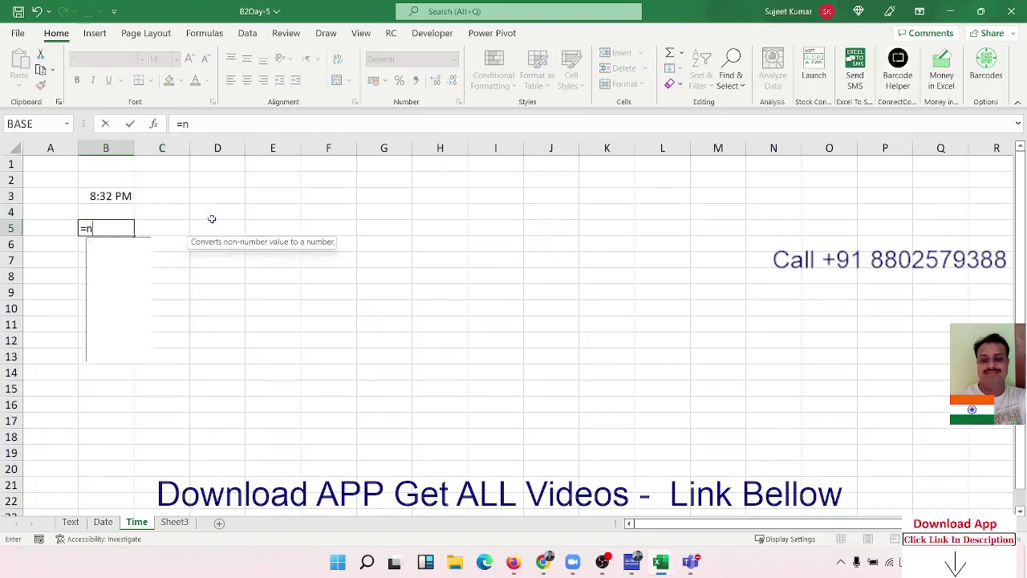
{"action": "type", "text": "ow"}
{"action": "key", "text": "Tab"}
{"action": "type", "text": ")"}
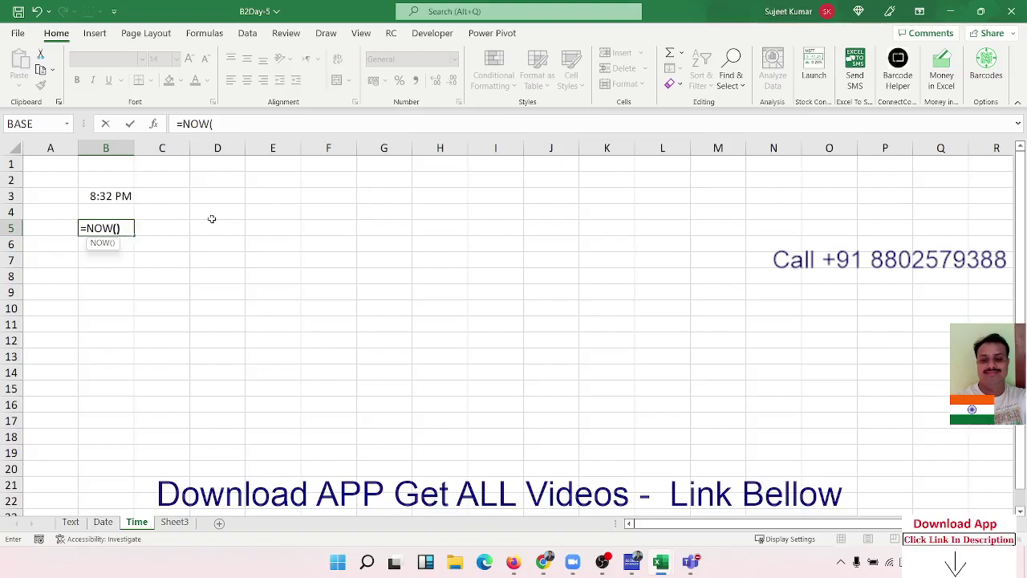
{"action": "key", "text": "Return"}
{"action": "key", "text": "Right"}
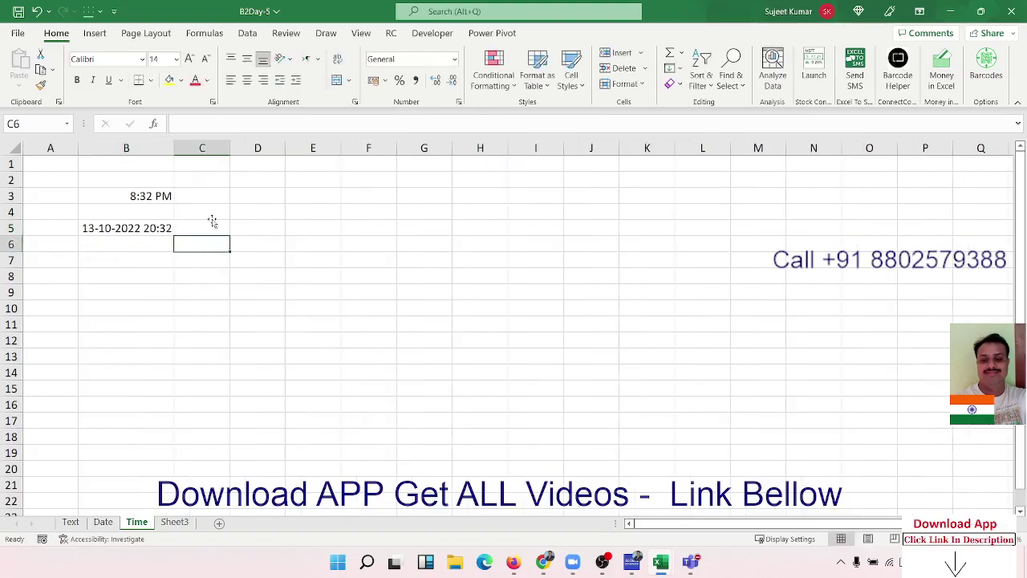
Enter =HOUR(B5) in C5 to extract the hour 20
{"action": "left_click", "coordinate": [212, 221]}
{"action": "type", "text": "="}
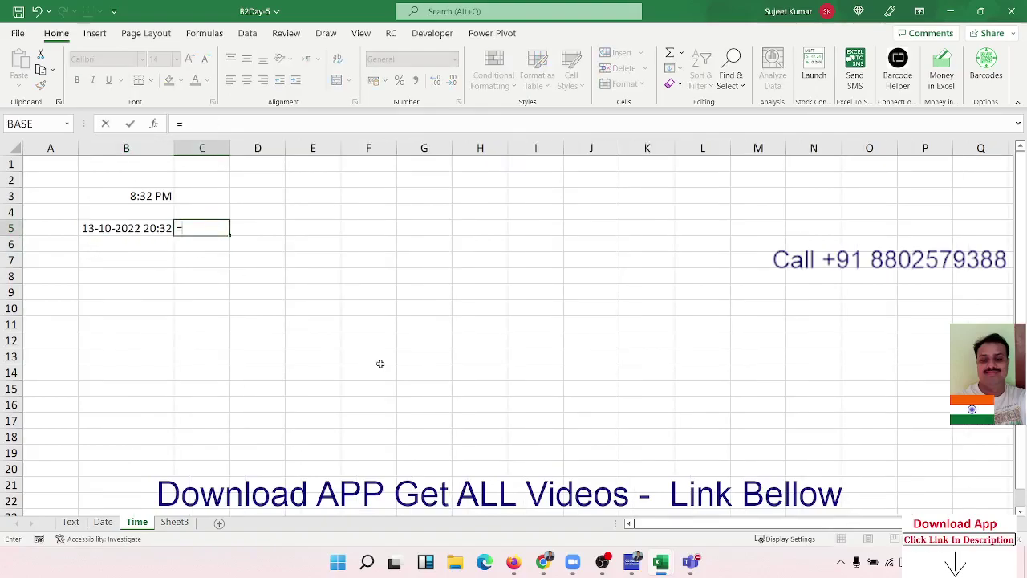
{"action": "type", "text": "hou"}
{"action": "key", "text": "Tab"}
{"action": "key", "text": "Left"}
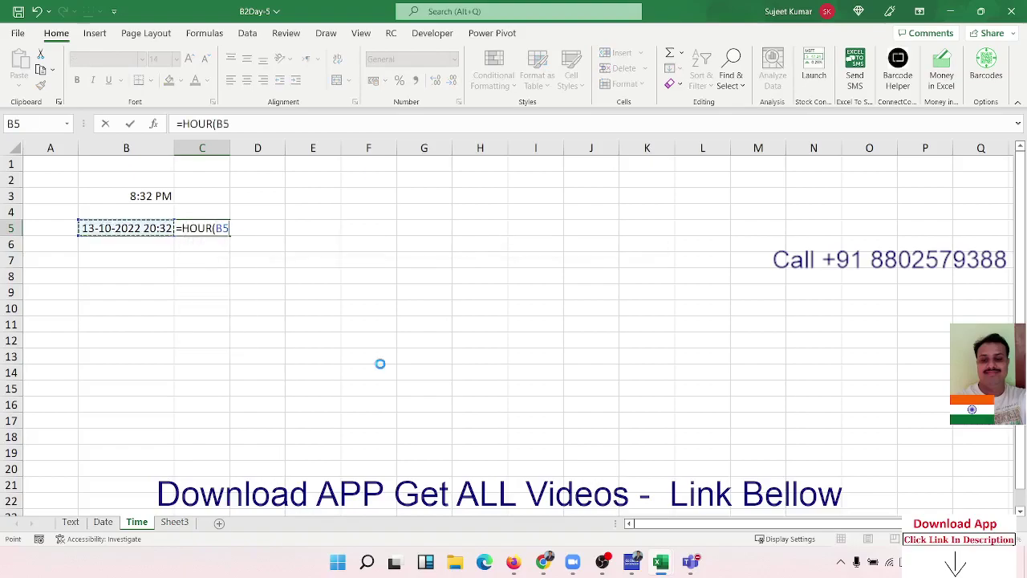
{"action": "key", "text": "Return"}
{"action": "key", "text": "Up"}
Enter =MINUTE(B5) in D5 to extract the minute 32
{"action": "key", "text": "Right"}
{"action": "type", "text": "="}
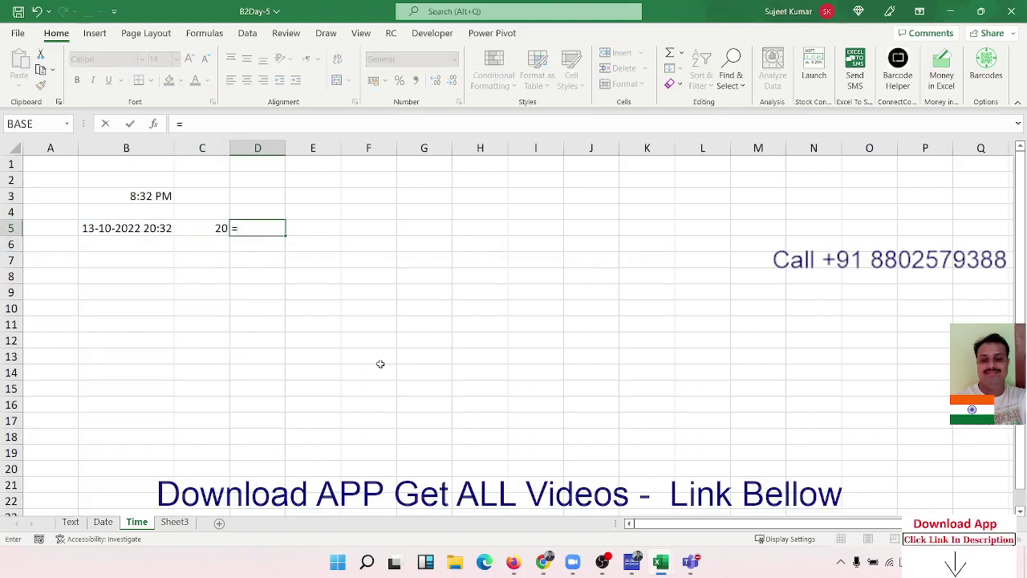
{"action": "type", "text": "min"}
{"action": "key", "text": "Down"}
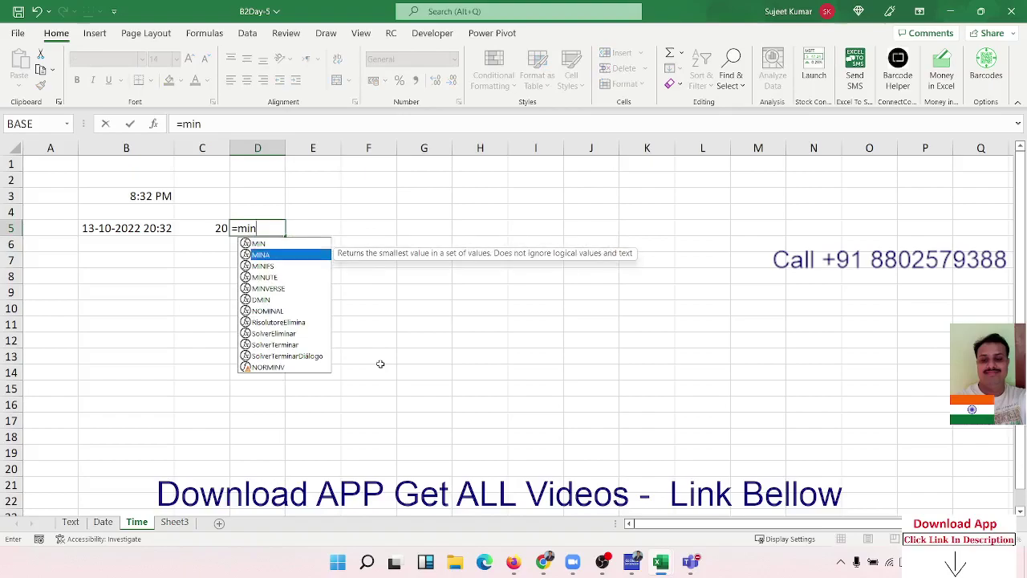
{"action": "key", "text": "Down"}
{"action": "key", "text": "Down"}
{"action": "key", "text": "Tab"}
{"action": "key", "text": "Left"}
{"action": "key", "text": "Left"}
{"action": "key", "text": "Return"}
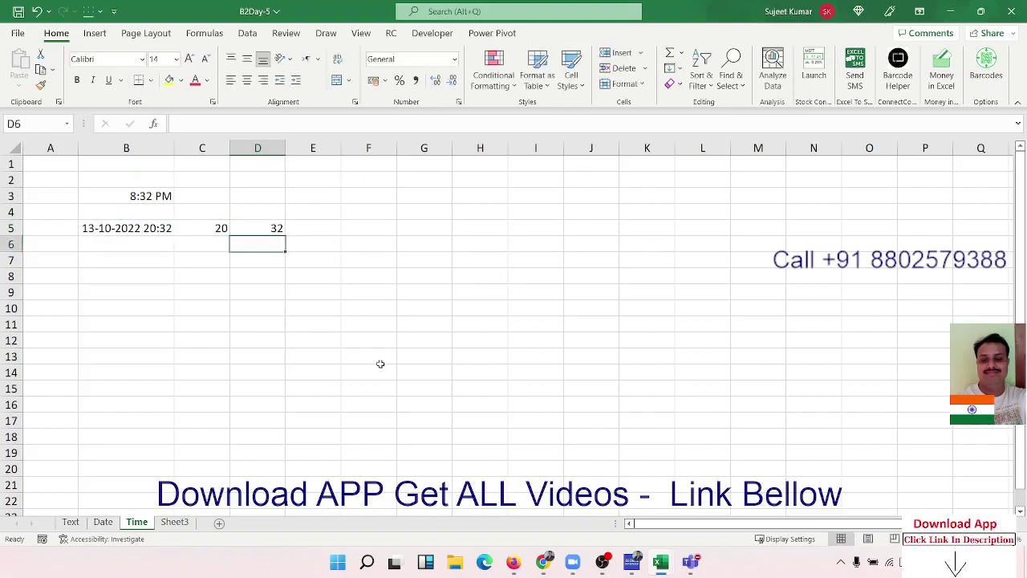
{"action": "key", "text": "Up"}
Enter =SECOND(B5) in E5 to extract the seconds
{"action": "key", "text": "Right"}
{"action": "type", "text": "=se"}
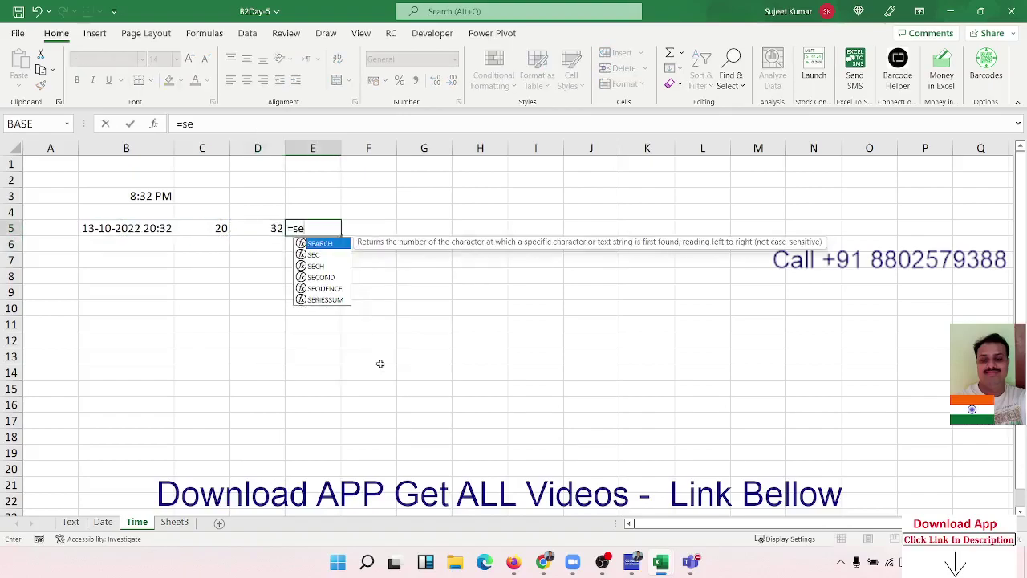
{"action": "type", "text": "l"}
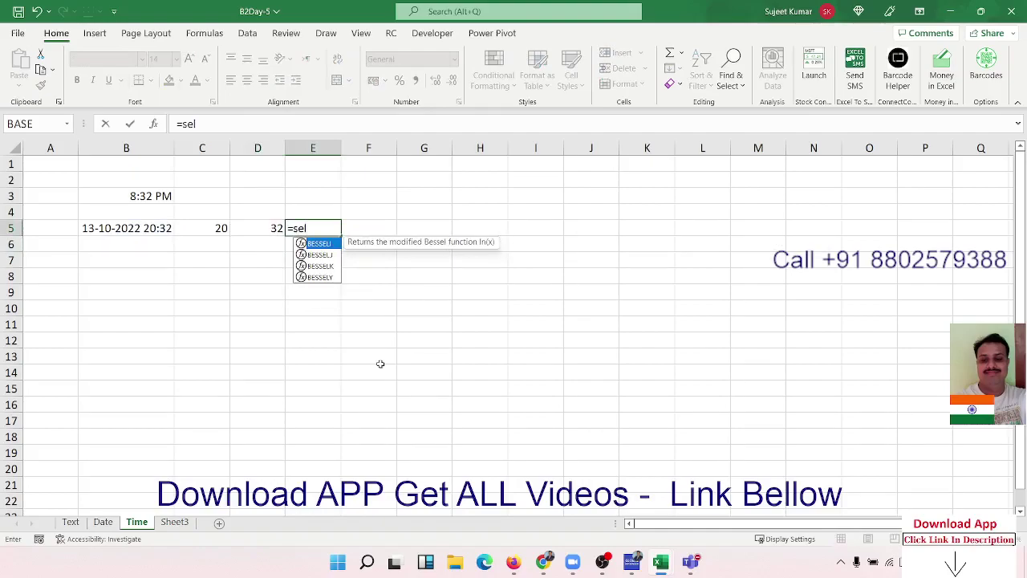
{"action": "key", "text": "BackSpace"}
{"action": "type", "text": "c"}
{"action": "key", "text": "Down"}
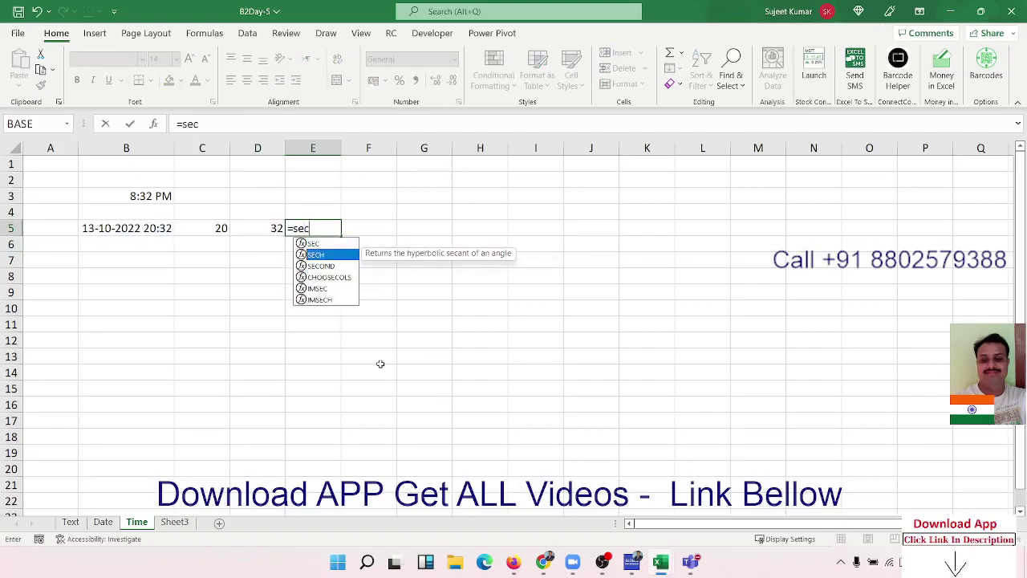
{"action": "key", "text": "Down"}
{"action": "key", "text": "Tab"}
{"action": "key", "text": "Left"}
{"action": "key", "text": "Left"}
{"action": "key", "text": "Left"}
{"action": "key", "text": "Return"}
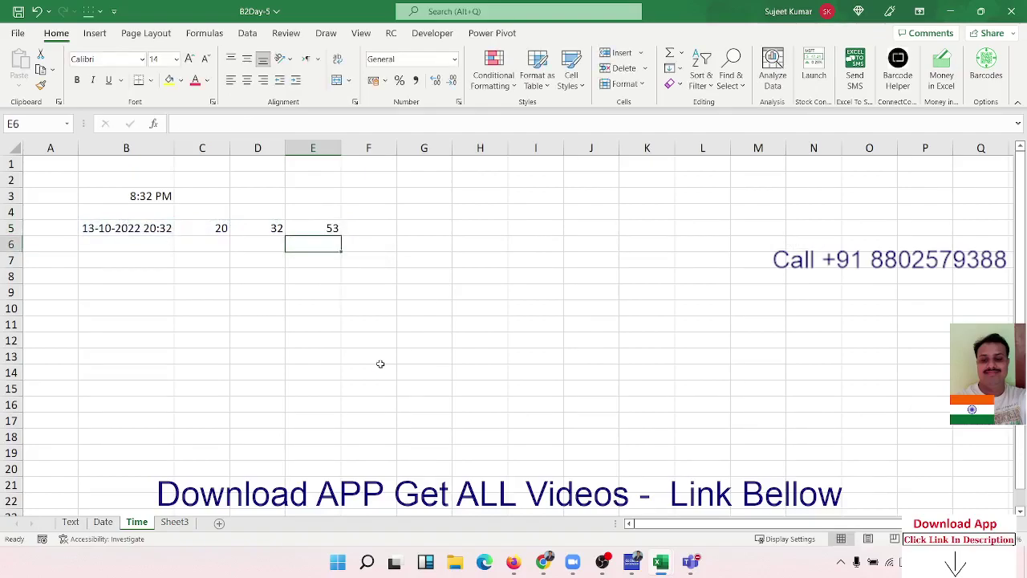
{"action": "key", "text": "Up"}
Enter =TIME(C5,D5,E5) in F5 to rebuild the time as 8:33 PM
{"action": "key", "text": "Right"}
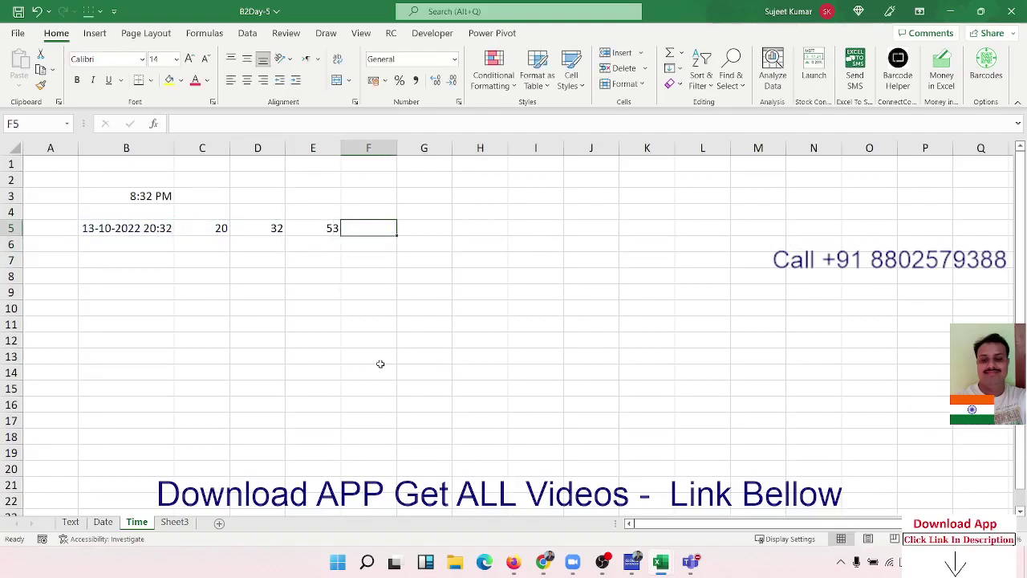
{"action": "type", "text": "=time"}
{"action": "key", "text": "Tab"}
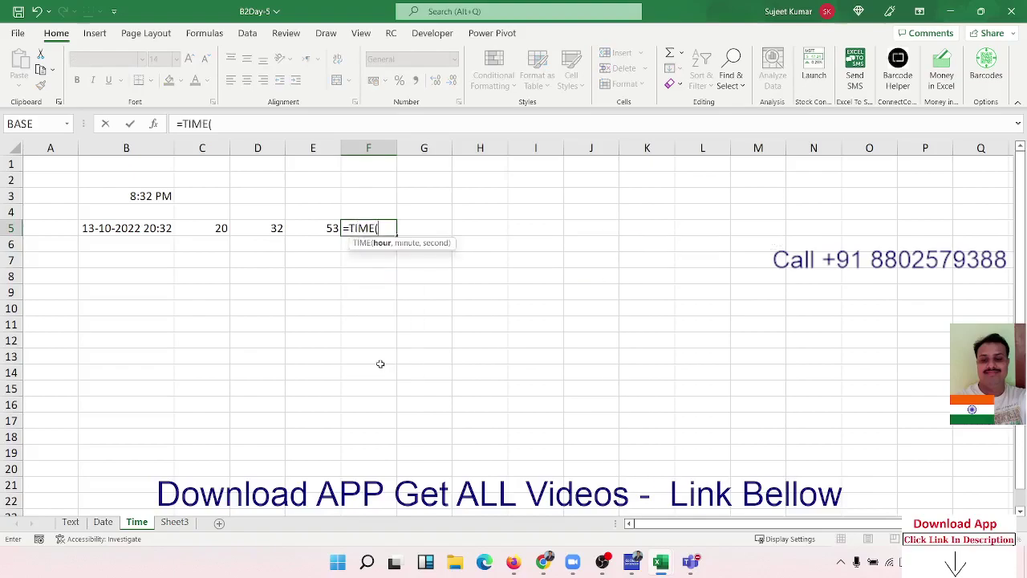
{"action": "key", "text": "Left"}
{"action": "key", "text": "Left"}
{"action": "key", "text": "Left"}
{"action": "type", "text": ","}
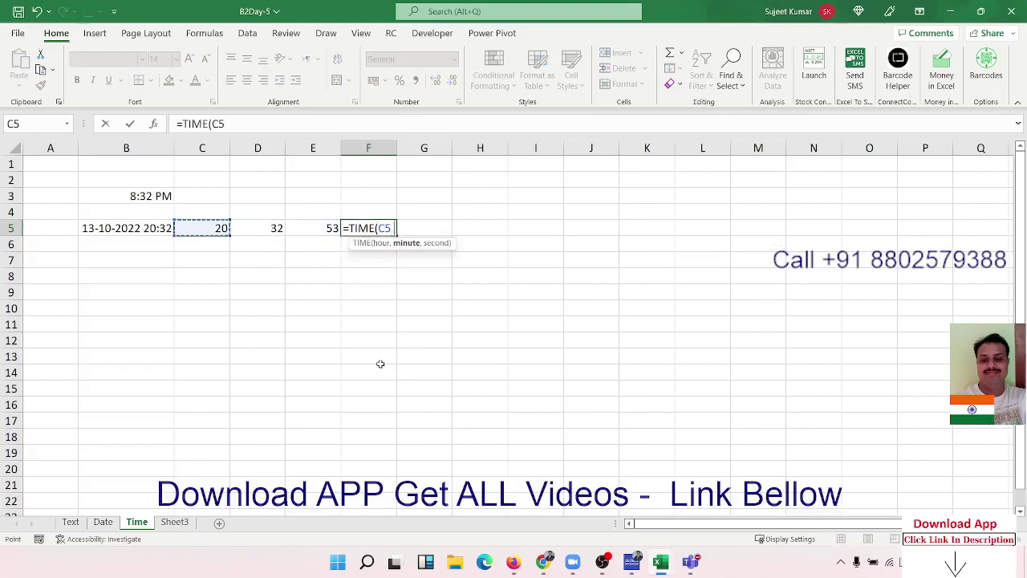
{"action": "key", "text": "Left"}
{"action": "key", "text": "Left"}
{"action": "type", "text": ","}
{"action": "key", "text": "Left"}
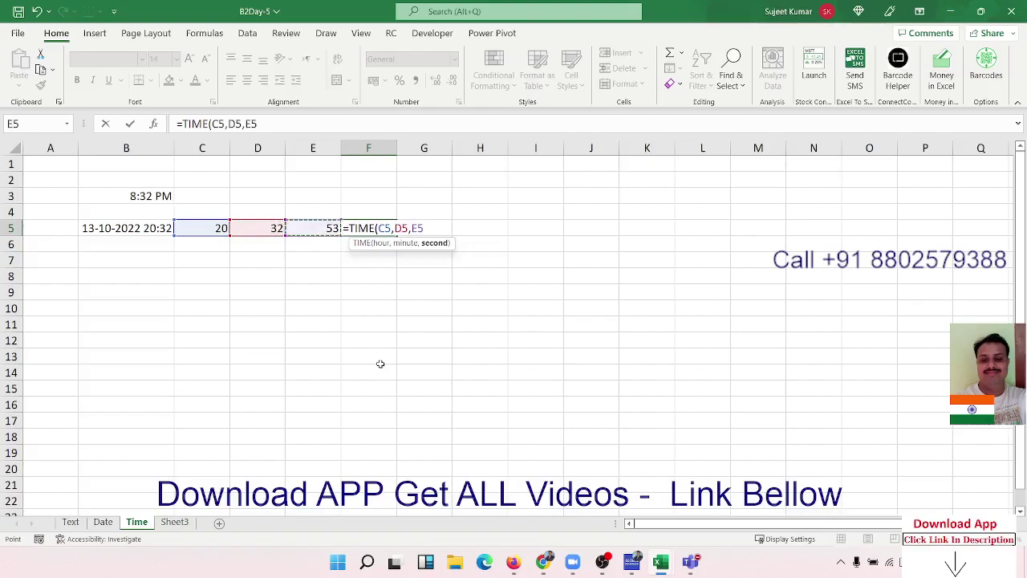
{"action": "key", "text": "Return"}
{"action": "key", "text": "Up"}
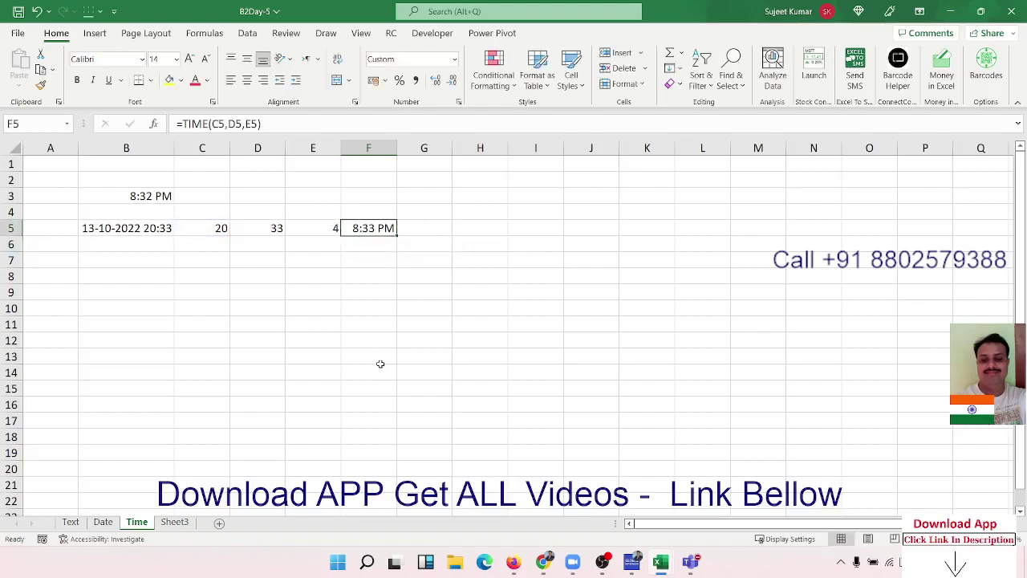
{"action": "key", "text": "Down"}
{"action": "key", "text": "Down"}
{"action": "key", "text": "Left"}
{"action": "key", "text": "Left"}
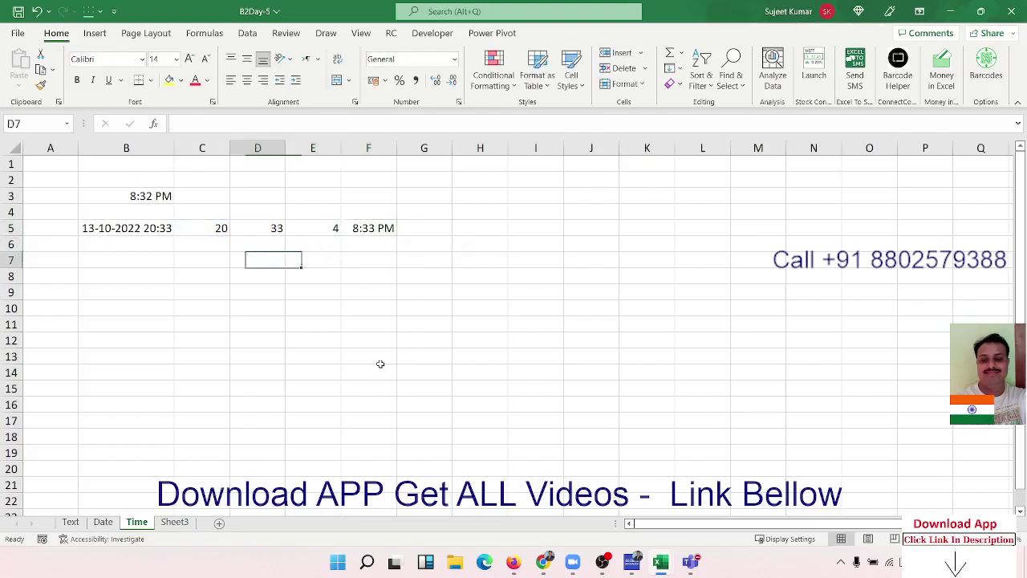
{"action": "key", "text": "Left"}
{"action": "key", "text": "Left"}
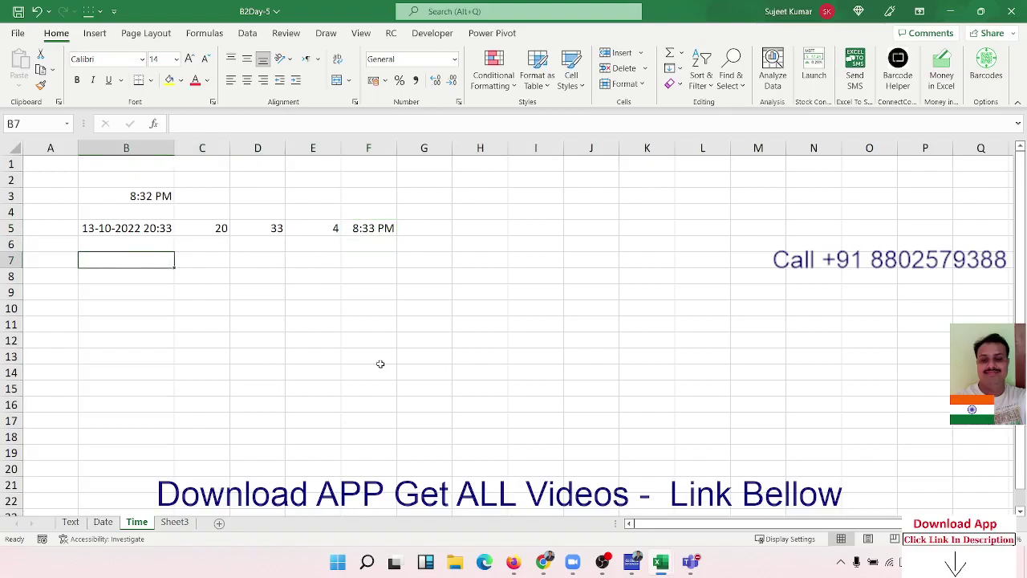
Enter the start time 20:33 in B7 and the duration 0:20 in C7
{"action": "type", "text": "13-10-2022"}
{"action": "key", "text": "Escape"}
{"action": "type", "text": "20:33"}
{"action": "key", "text": "Return"}
{"action": "key", "text": "Right"}
{"action": "key", "text": "Up"}
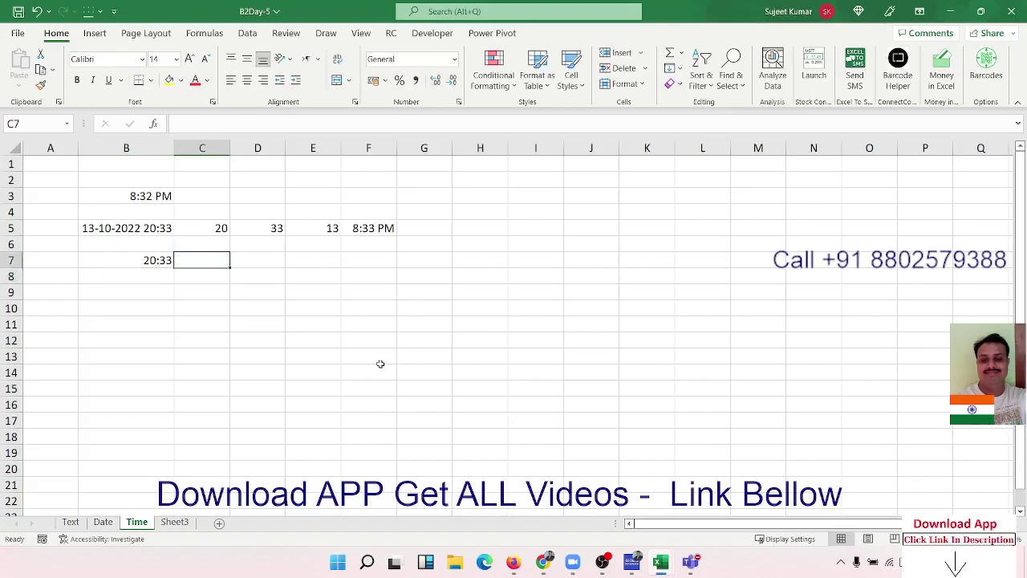
{"action": "type", "text": "0"}
{"action": "type", "text": ":20"}
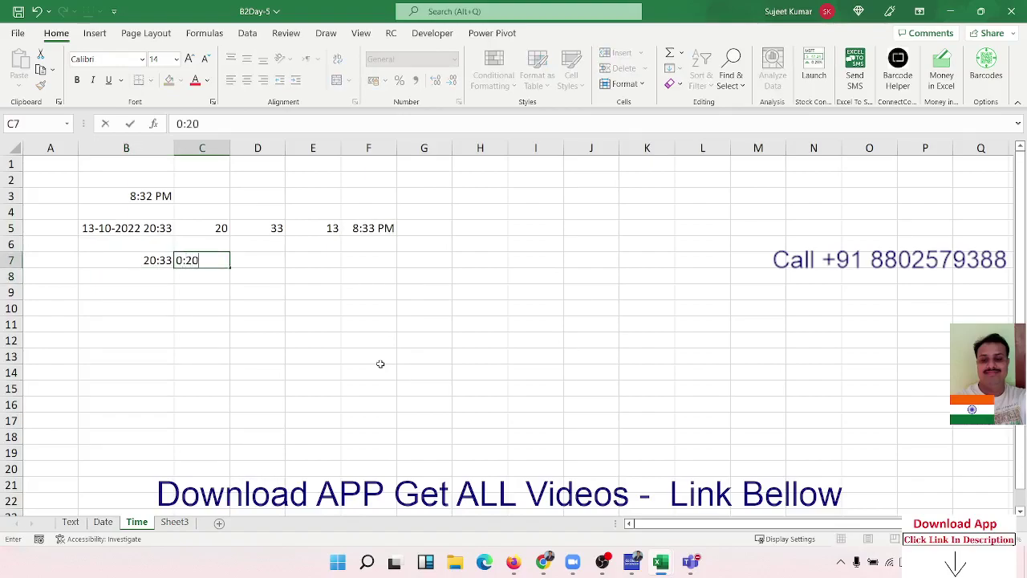
{"action": "key", "text": "Tab"}
Add them with =B7+C7 in D7, showing 20:53
{"action": "type", "text": "="}
{"action": "key", "text": "Left"}
{"action": "key", "text": "Left"}
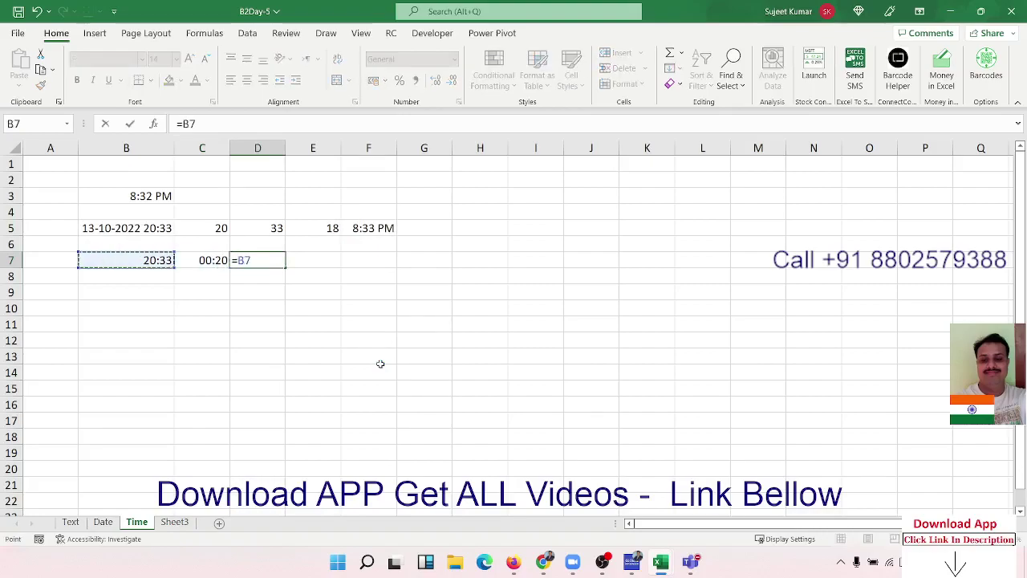
{"action": "type", "text": "+"}
{"action": "key", "text": "Left"}
{"action": "key", "text": "Return"}
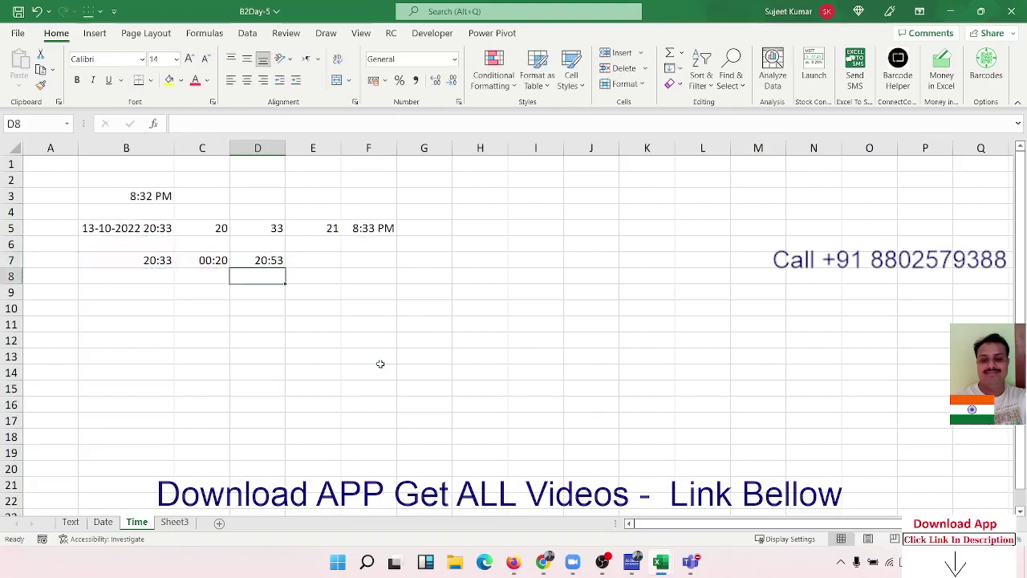
{"action": "key", "text": "Up"}
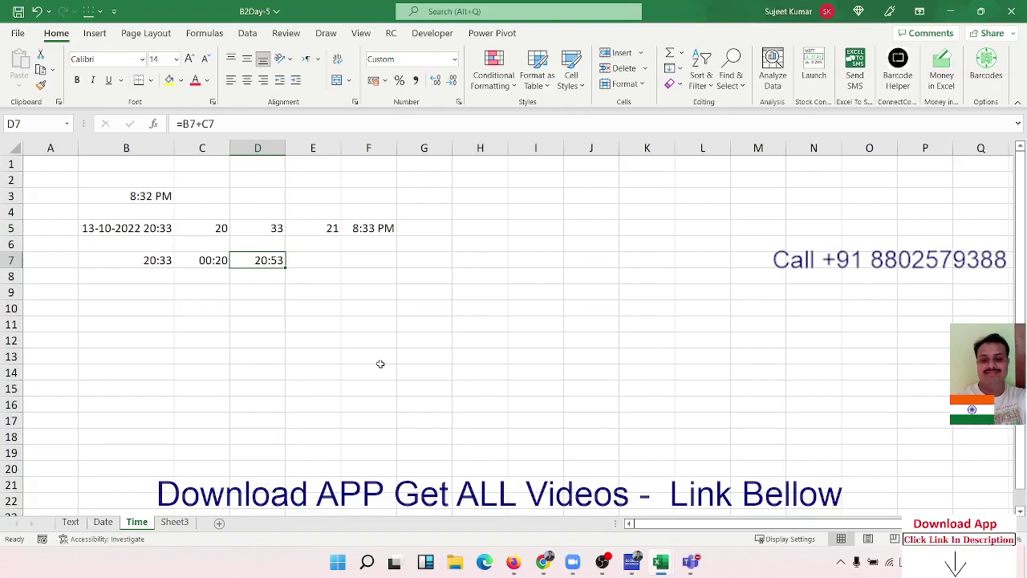
{"action": "key", "text": "Down"}
{"action": "key", "text": "Left"}
{"action": "key", "text": "Up"}
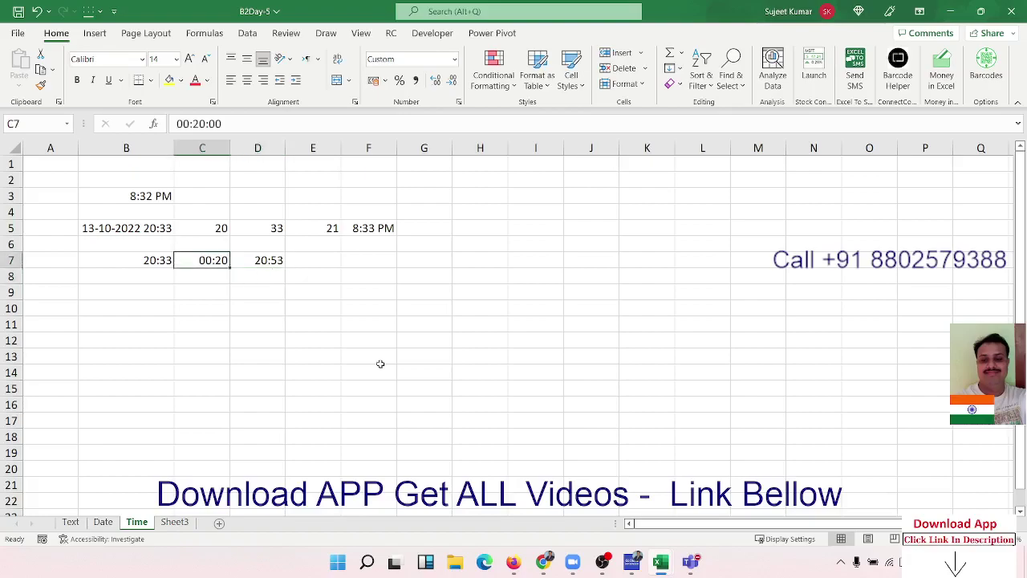
{"action": "key", "text": "Right"}
{"action": "key", "text": "Down"}
Enter 20 in C8 and the note '1=24h' in C9
{"action": "key", "text": "Left"}
{"action": "type", "text": "20"}
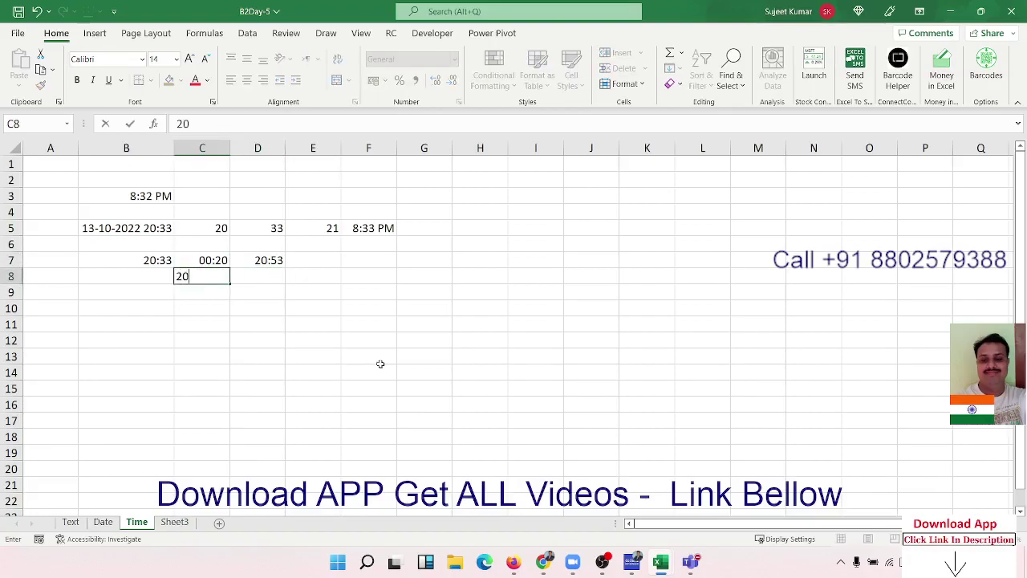
{"action": "key", "text": "Return"}
{"action": "key", "text": "Up"}
{"action": "key", "text": "Down"}
{"action": "type", "text": "1"}
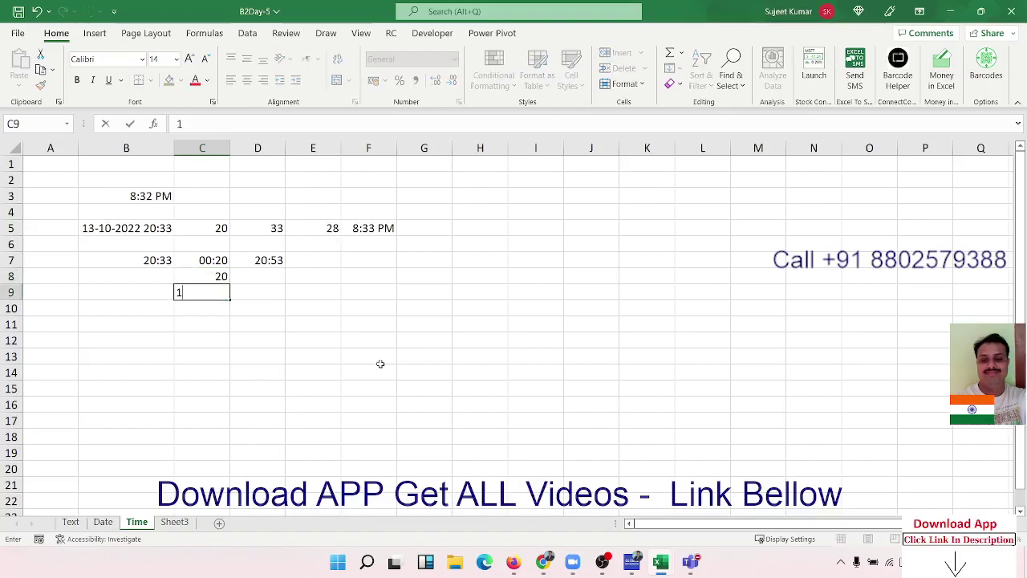
{"action": "type", "text": "=24"}
{"action": "type", "text": "h"}
{"action": "key", "text": "Return"}
{"action": "key", "text": "Up"}
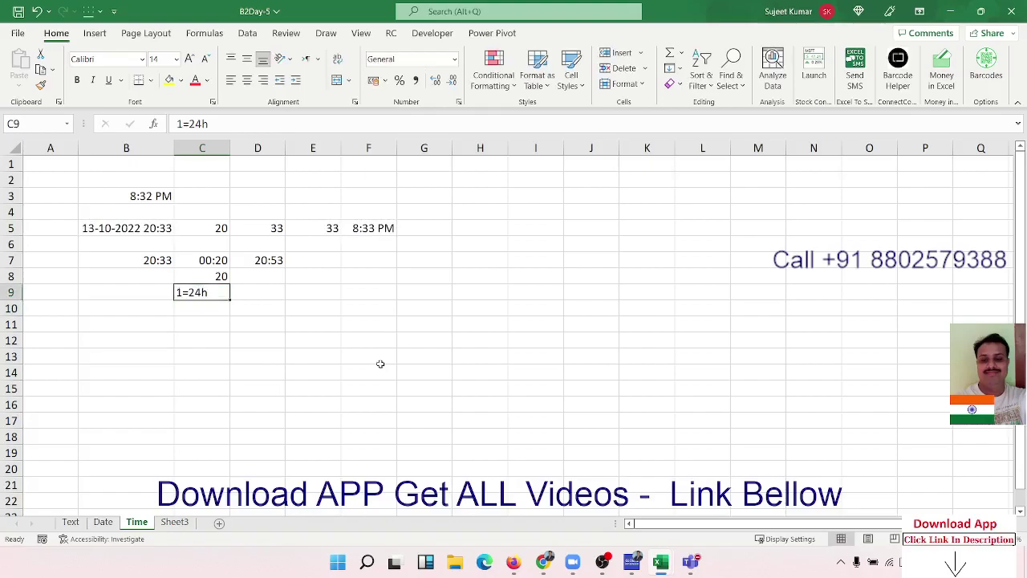
{"action": "key", "text": "Up"}
Enter =B7+TIME(0,C8,0) in D8 to add 20 minutes, showing 20:53
{"action": "key", "text": "Right"}
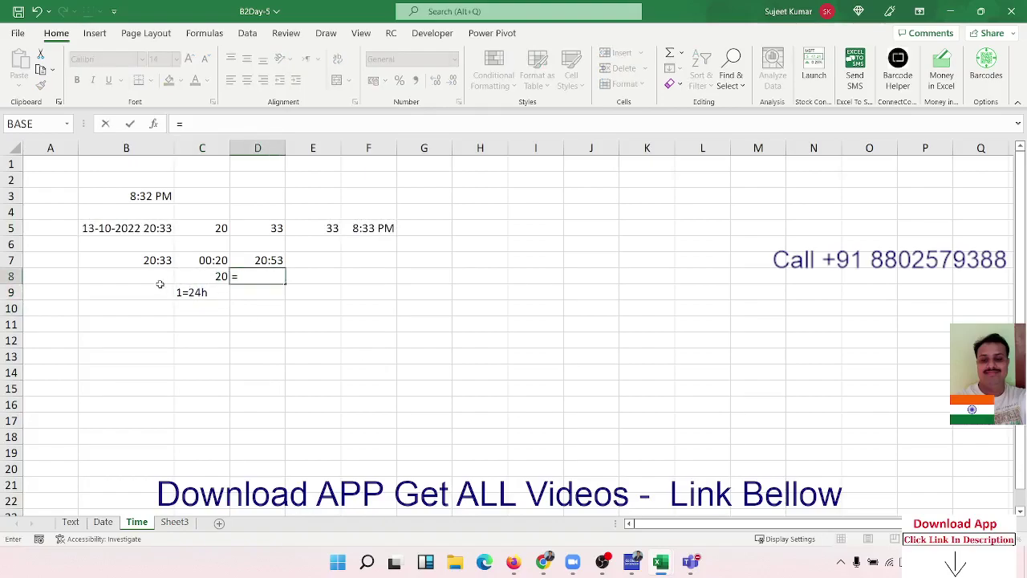
{"action": "left_click", "coordinate": [126, 258]}
{"action": "type", "text": "+"}
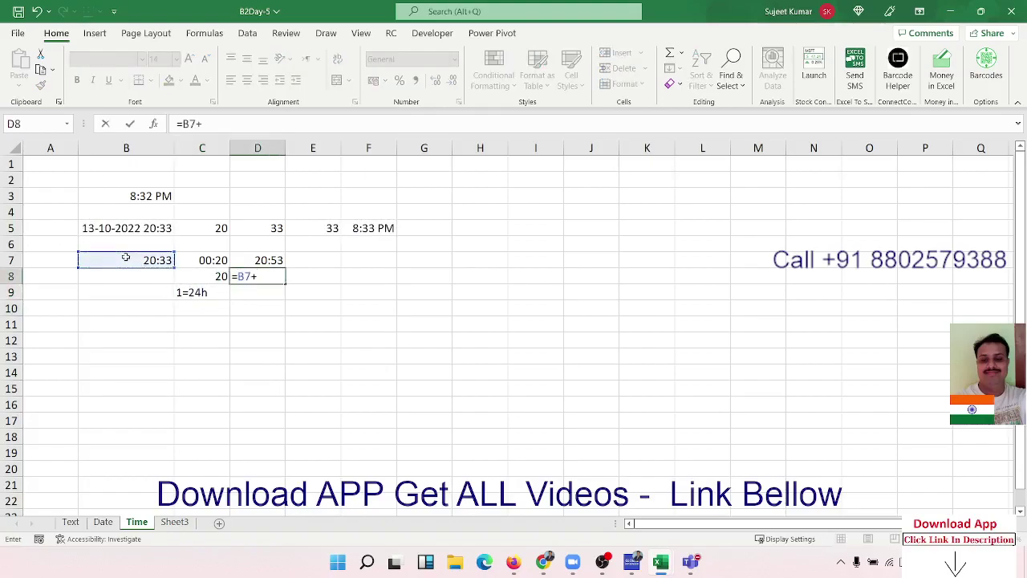
{"action": "type", "text": "time("}
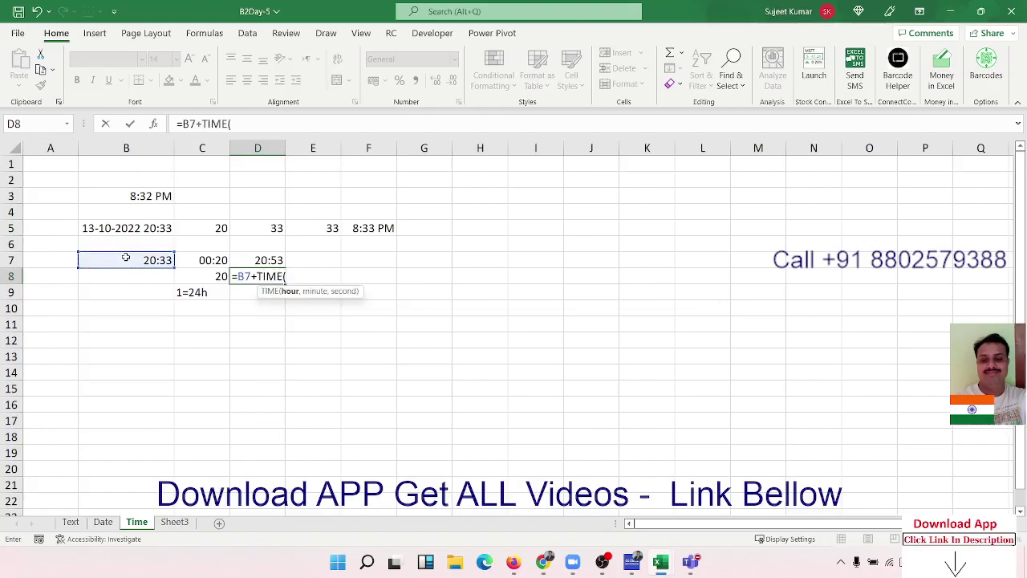
{"action": "type", "text": "0,"}
{"action": "left_click", "coordinate": [192, 278]}
{"action": "type", "text": ","}
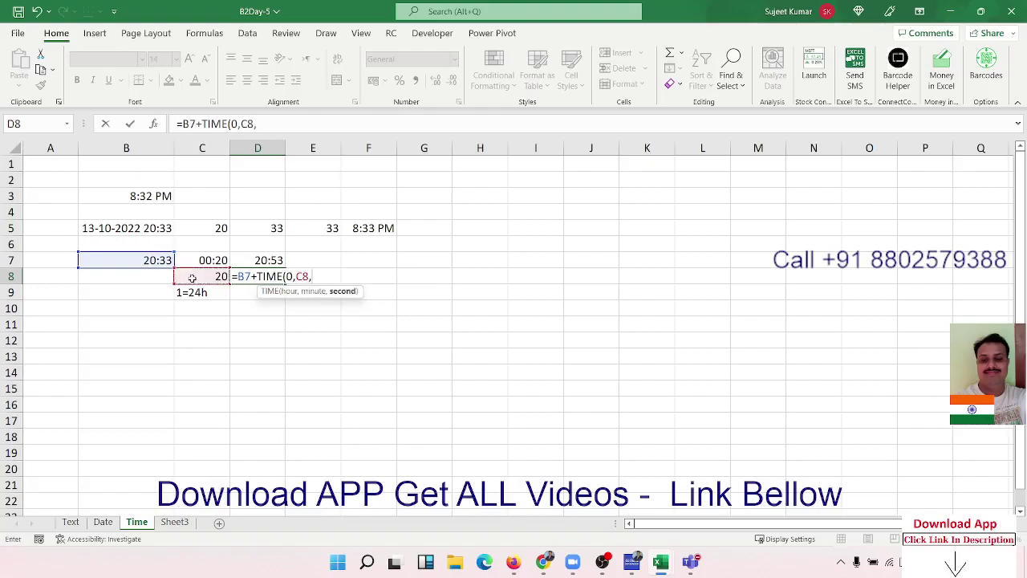
{"action": "type", "text": "0"}
{"action": "key", "text": "Return"}
{"action": "key", "text": "Return"}
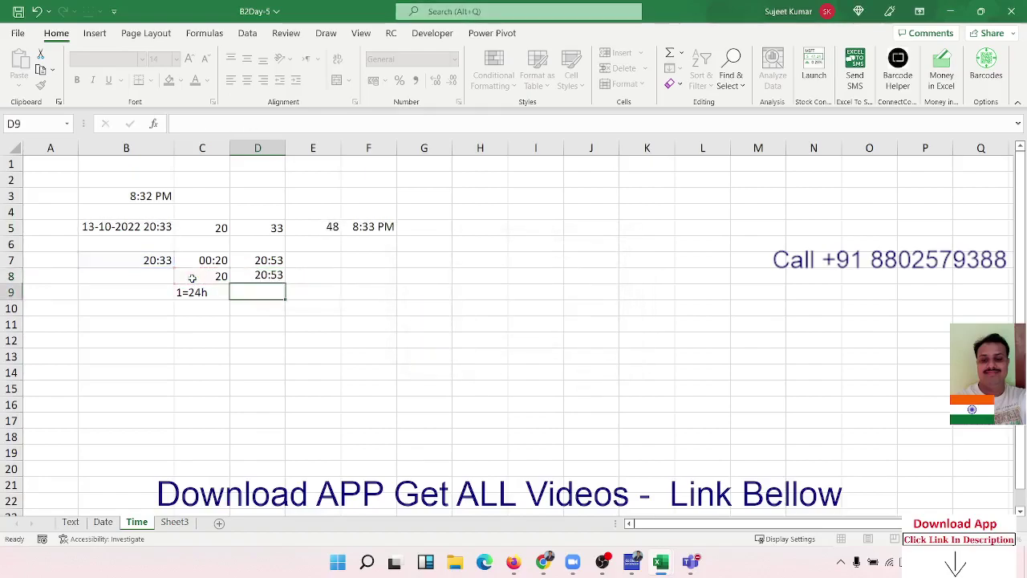
{"action": "key", "text": "Up"}
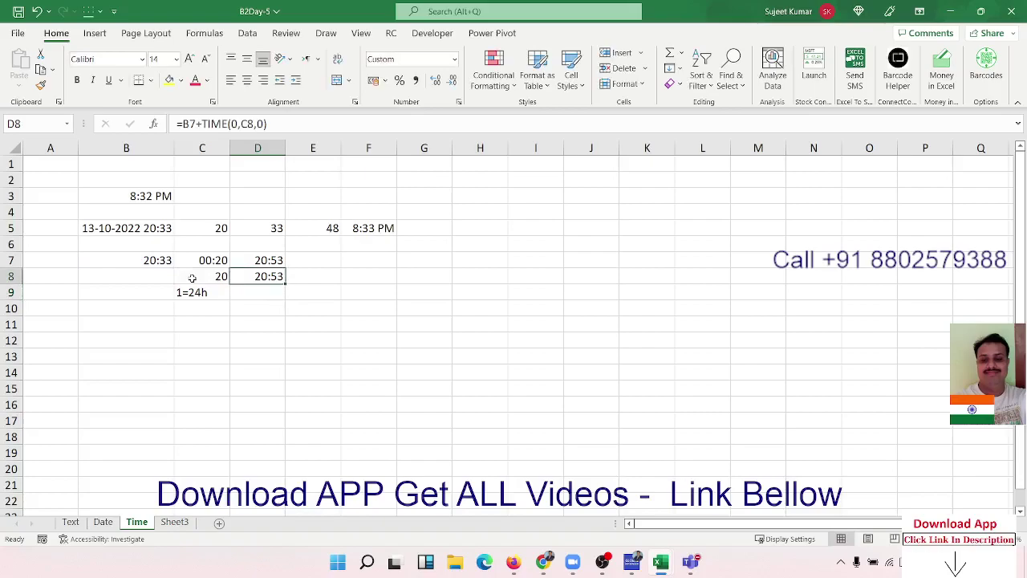
{"action": "left_click", "coordinate": [121, 343]}
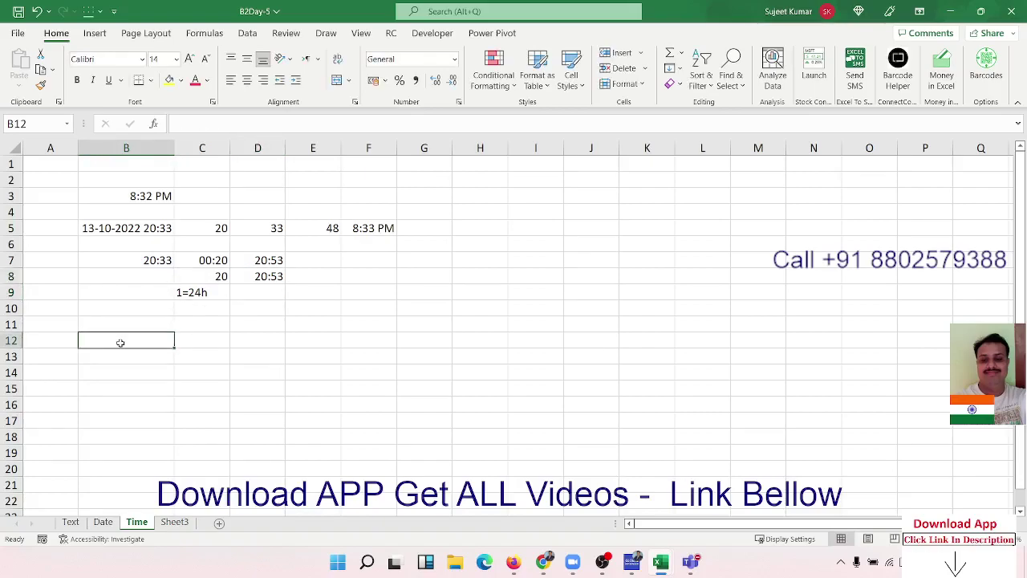
Enter start time 10:00 in B12 and end time 18:00 in C12
{"action": "type", "text": "10:"}
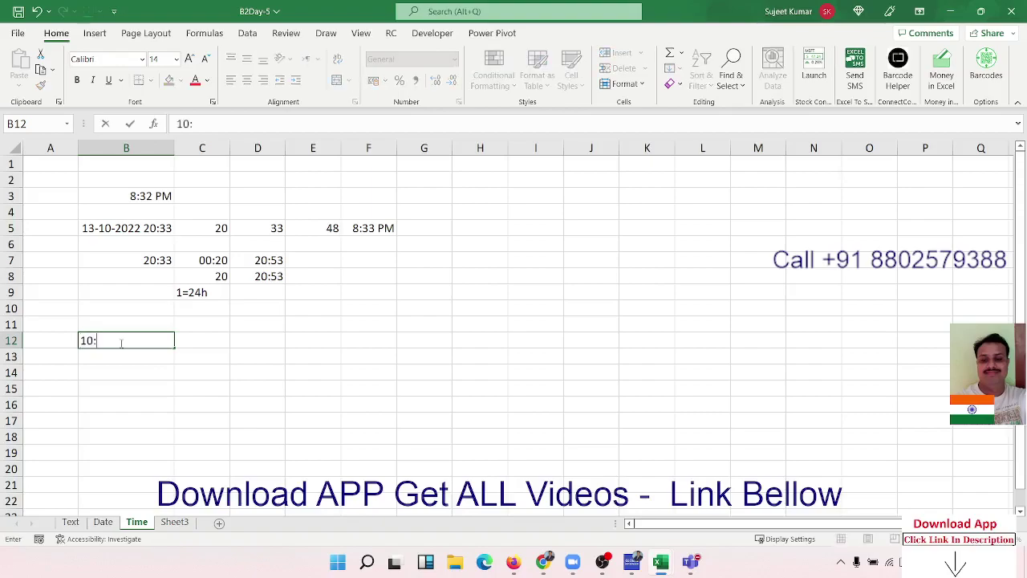
{"action": "type", "text": "00"}
{"action": "key", "text": "Tab"}
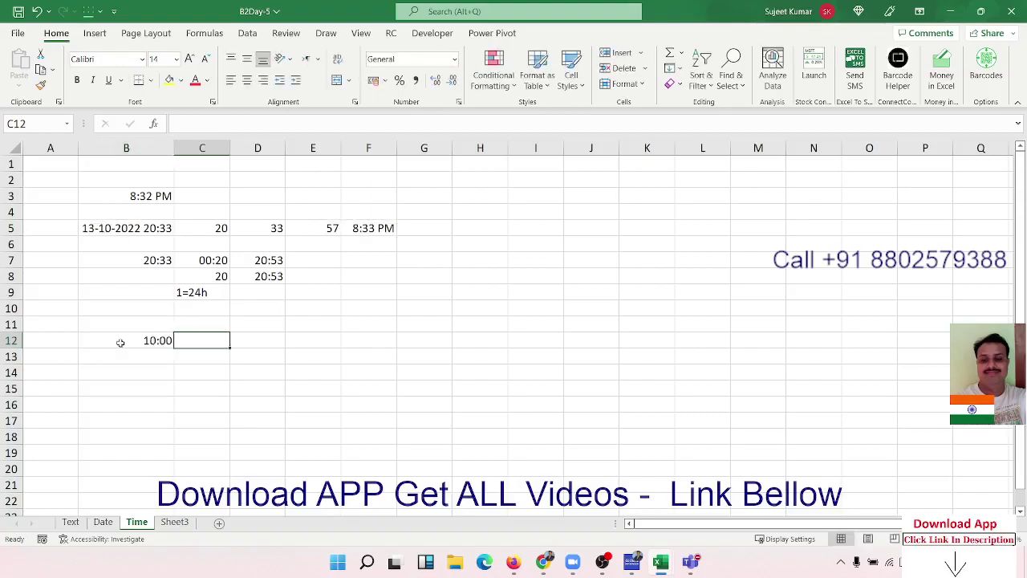
{"action": "type", "text": "18:0"}
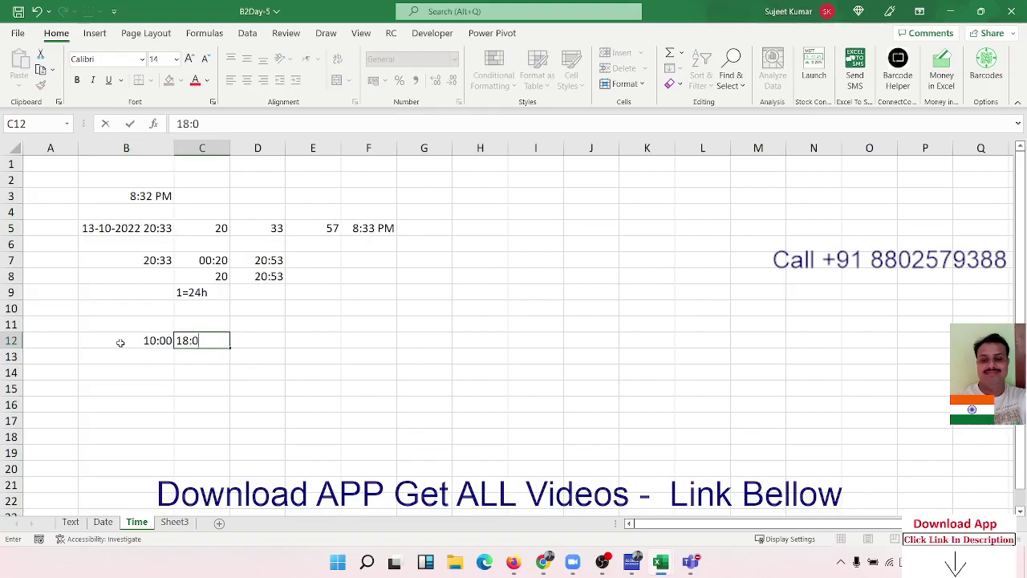
{"action": "type", "text": "0"}
{"action": "key", "text": "Tab"}
Compute the hours worked with =C12-B12 in D12, showing 08:00
{"action": "type", "text": "="}
{"action": "key", "text": "Left"}
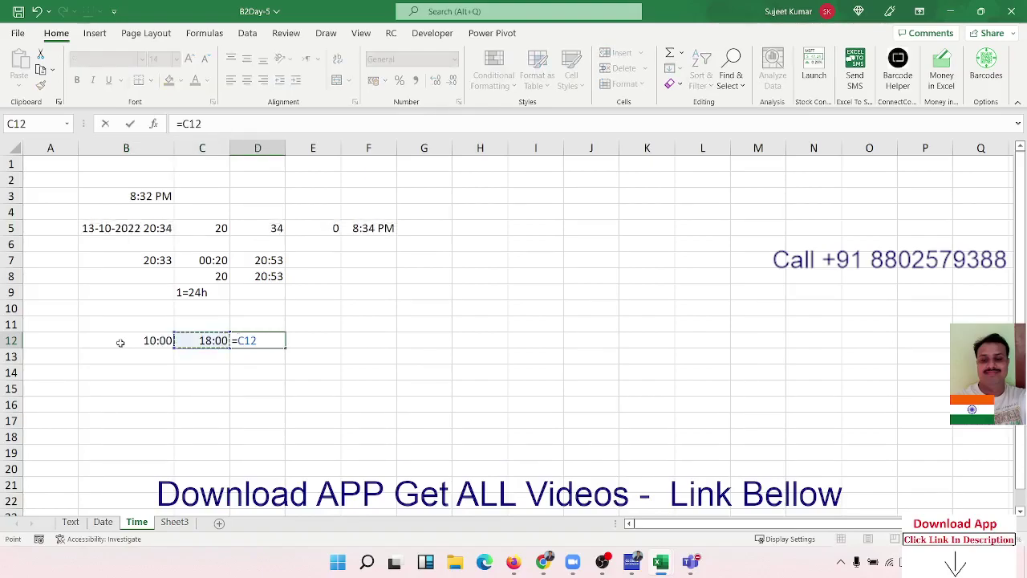
{"action": "type", "text": "-"}
{"action": "key", "text": "Left"}
{"action": "key", "text": "Left"}
{"action": "key", "text": "Return"}
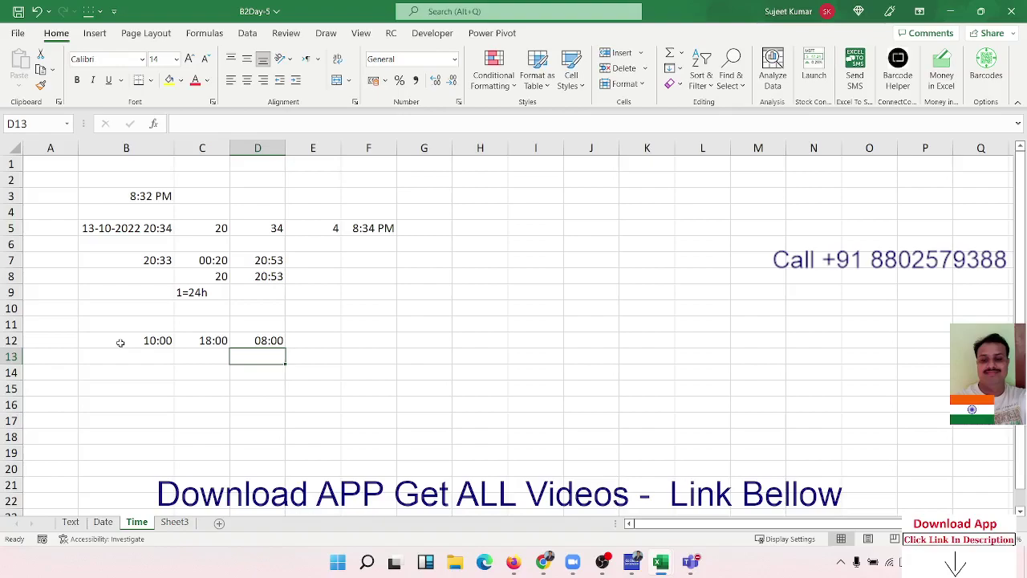
{"action": "key", "text": "Up"}
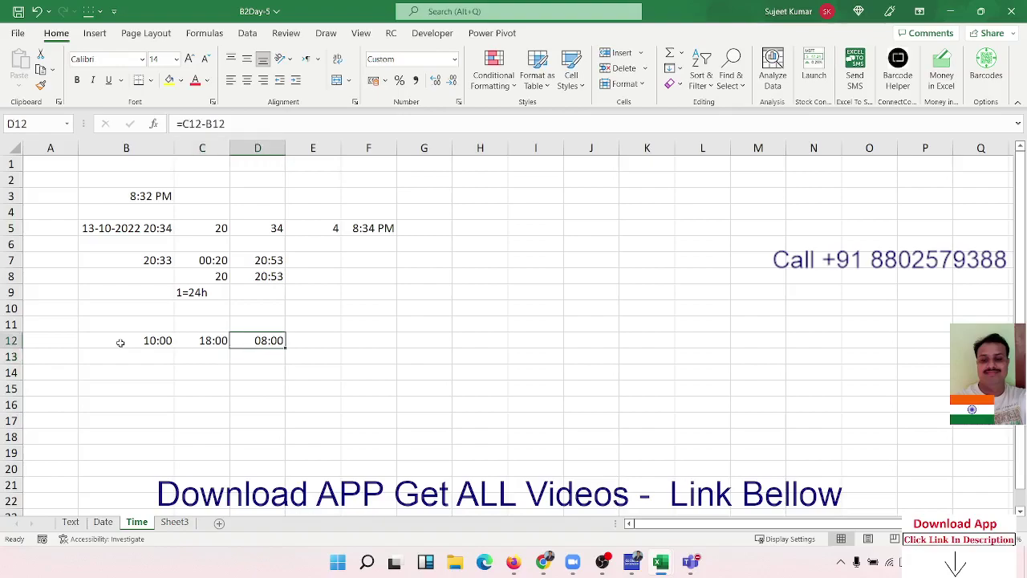
{"action": "key", "text": "Left"}
{"action": "key", "text": "Left"}
{"action": "key", "text": "Down"}
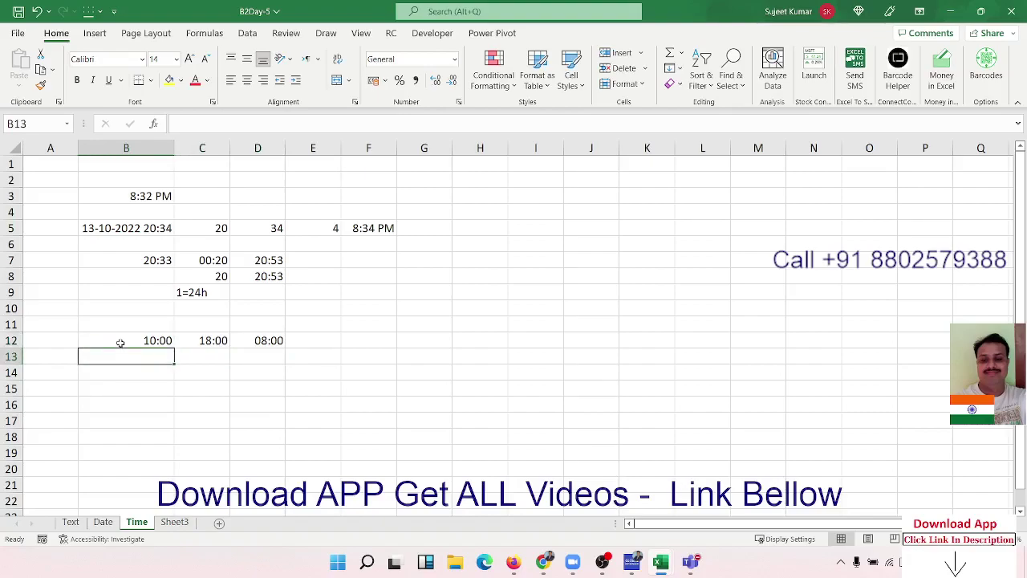
{"action": "key", "text": "Left"}
Fill B13:E13 with 13/10, 14:00, 14/10 and 3:00
{"action": "key", "text": "Right"}
{"action": "type", "text": "13/0"}
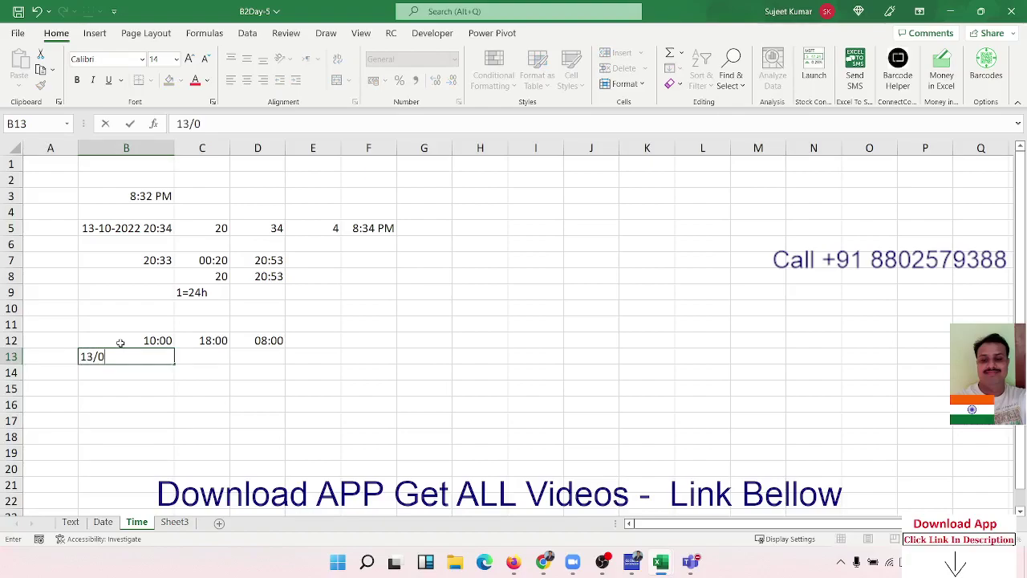
{"action": "key", "text": "BackSpace"}
{"action": "type", "text": "10"}
{"action": "key", "text": "Tab"}
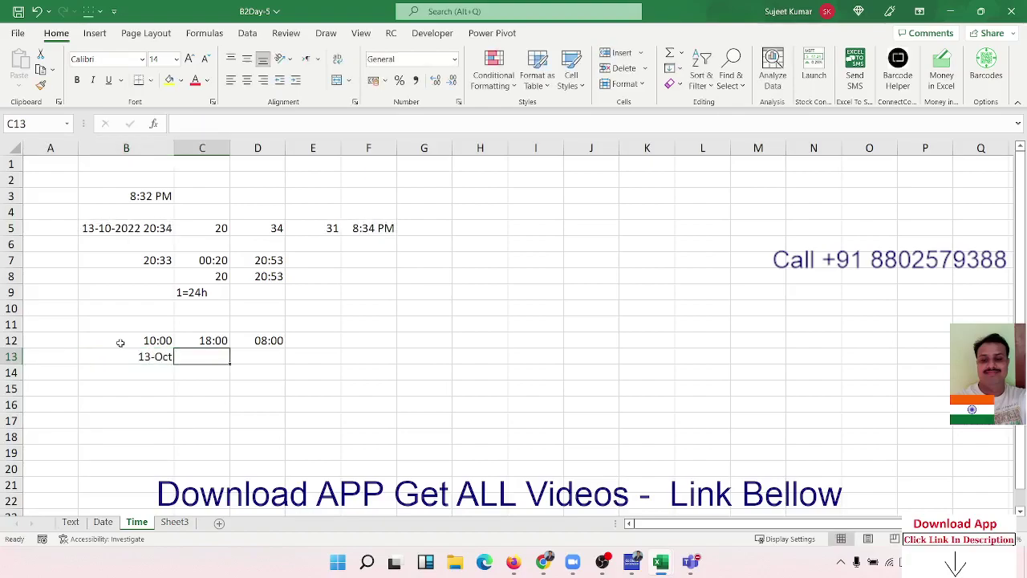
{"action": "type", "text": "14:"}
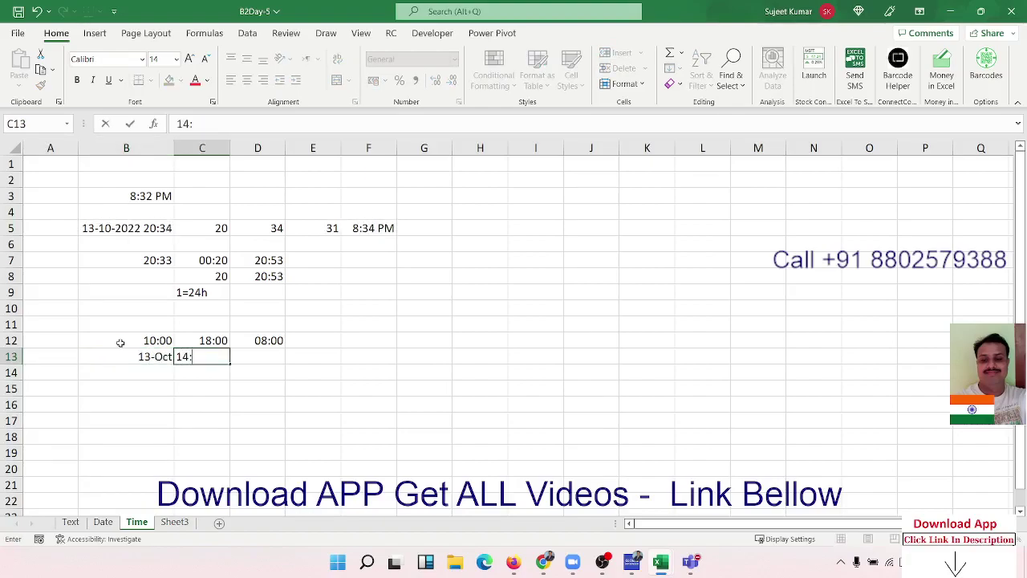
{"action": "type", "text": "00"}
{"action": "key", "text": "Tab"}
{"action": "type", "text": "14/"}
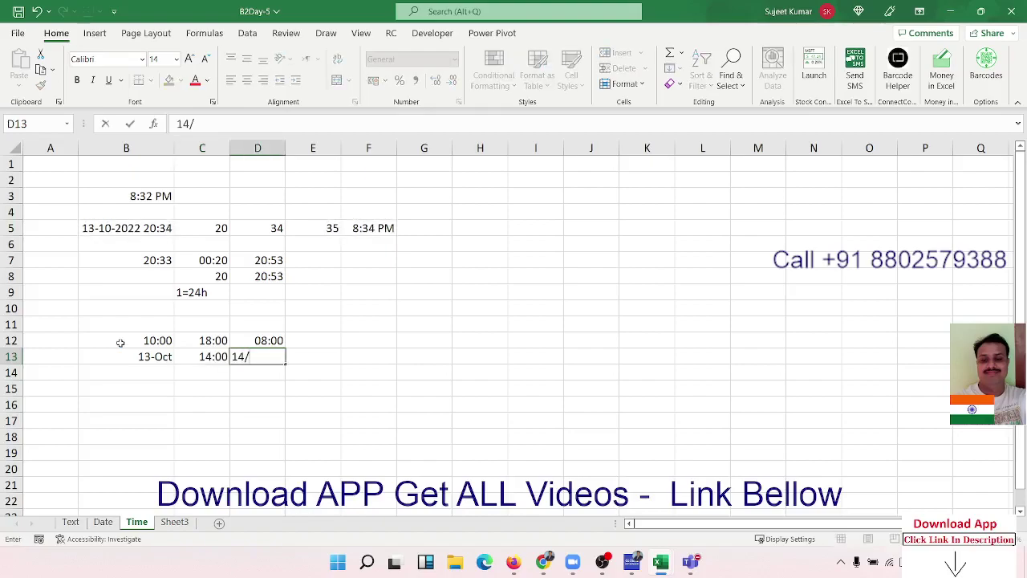
{"action": "type", "text": "10"}
{"action": "key", "text": "Tab"}
{"action": "type", "text": "3"}
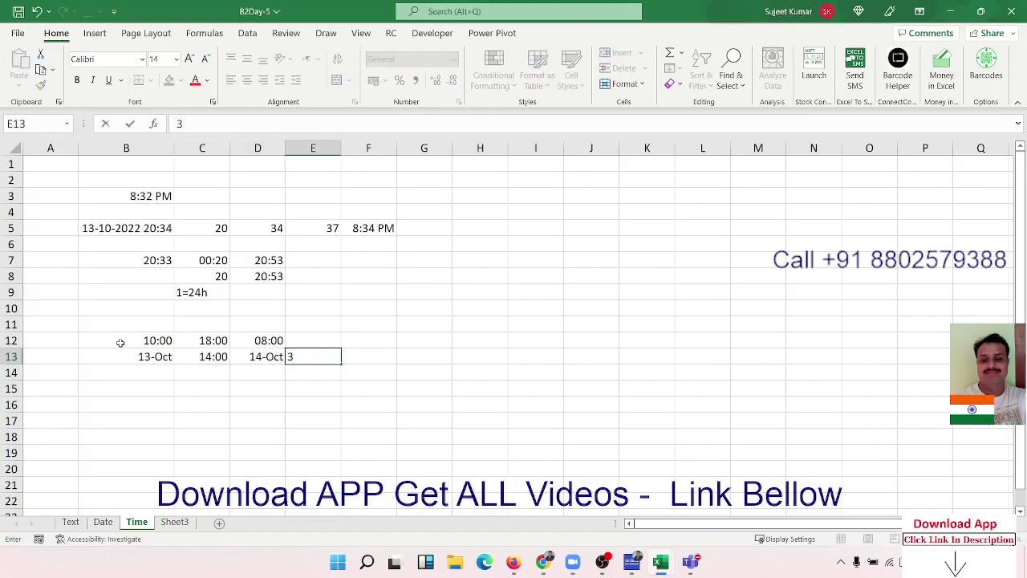
{"action": "type", "text": ":00"}
{"action": "key", "text": "Tab"}
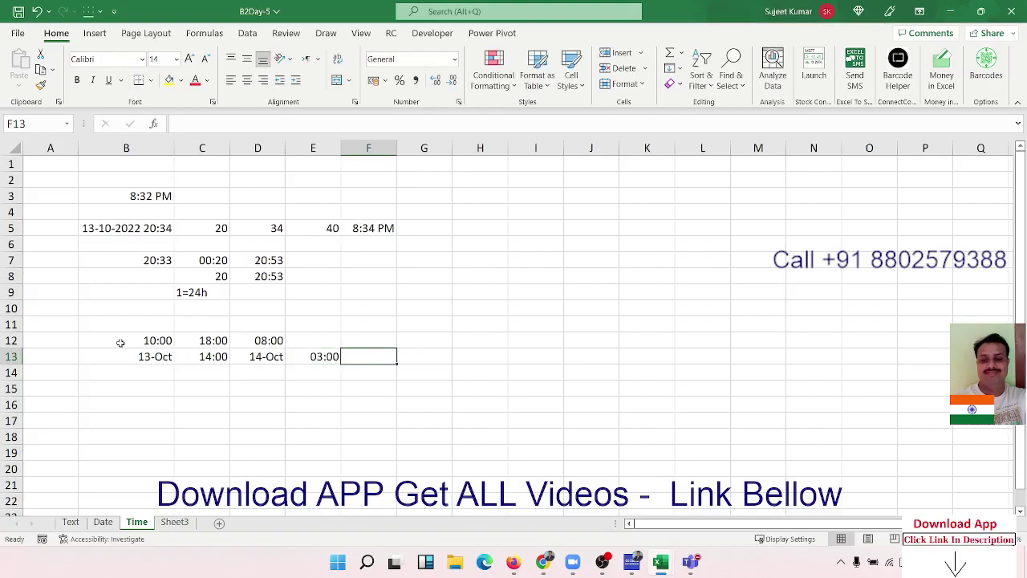
Check the 03:00 value in E13, then begin a formula in C14
{"action": "key", "text": "Left"}
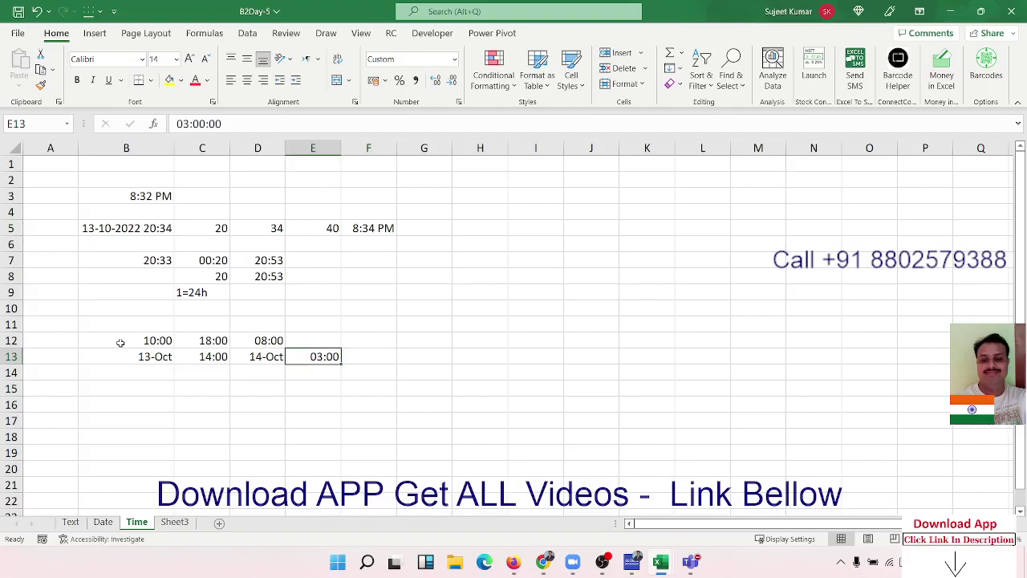
{"action": "key", "text": "Down"}
{"action": "key", "text": "Left"}
{"action": "key", "text": "Left"}
{"action": "type", "text": "="}
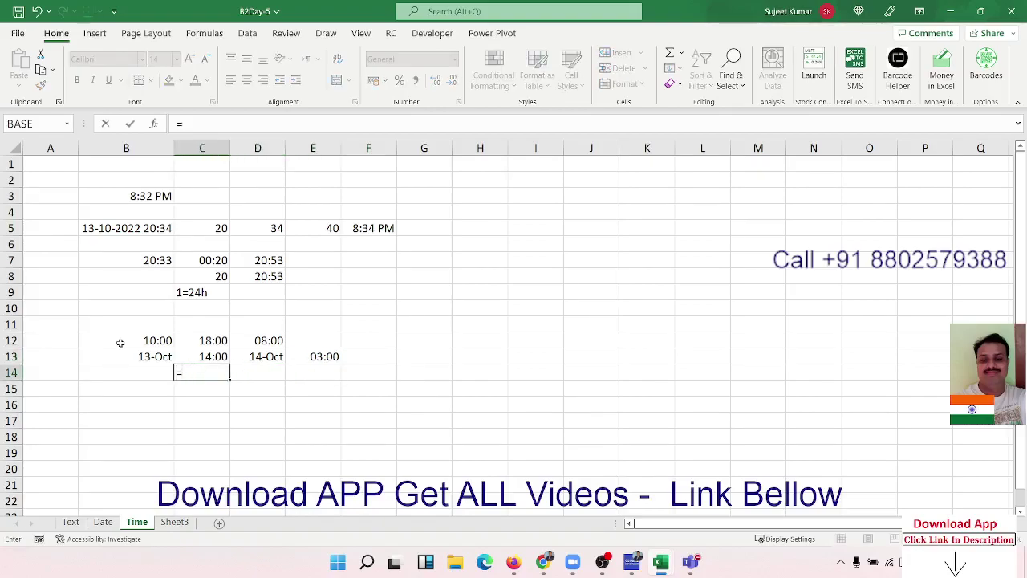
{"action": "key", "text": "Left"}
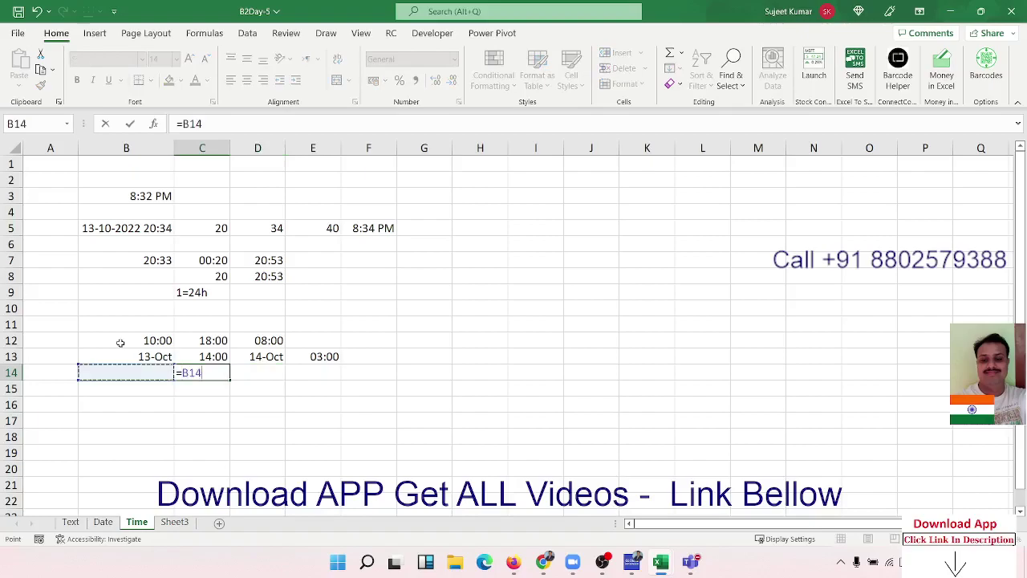
Combine the date in B13 and time in C13 into the start date-time in C14
{"action": "key", "text": "Up"}
{"action": "type", "text": "+"}
{"action": "key", "text": "Up"}
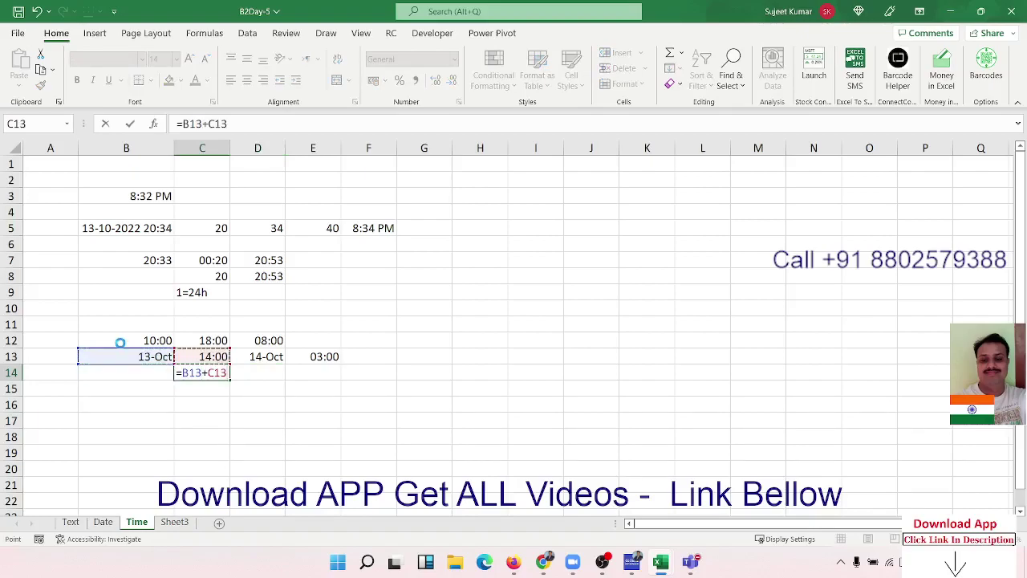
{"action": "key", "text": "Return"}
Enter =D13+E13 in D14 for the combined end date-time
{"action": "key", "text": "Right"}
{"action": "key", "text": "Up"}
{"action": "type", "text": "="}
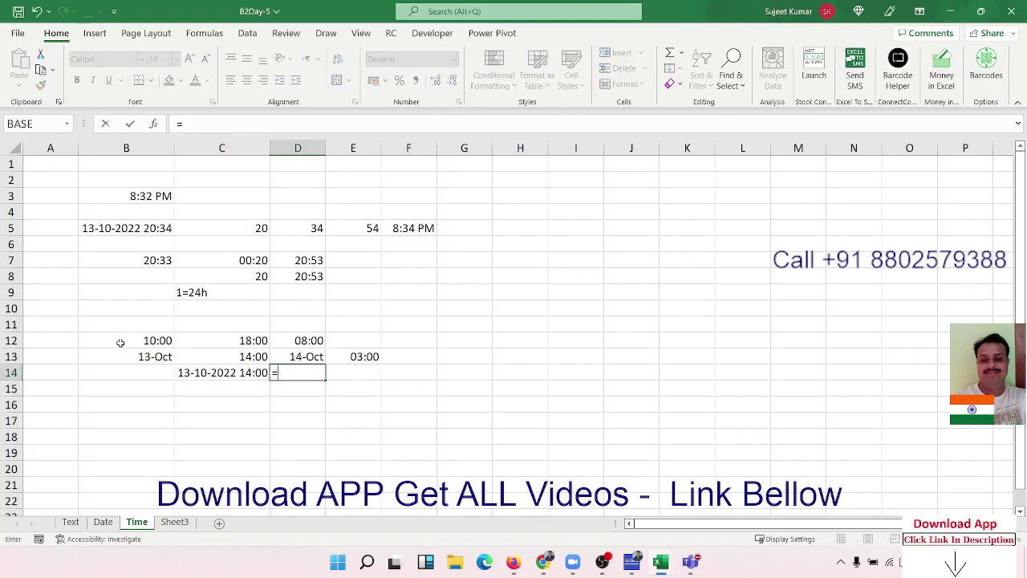
{"action": "key", "text": "Up"}
{"action": "type", "text": "+"}
{"action": "key", "text": "Right"}
{"action": "key", "text": "Up"}
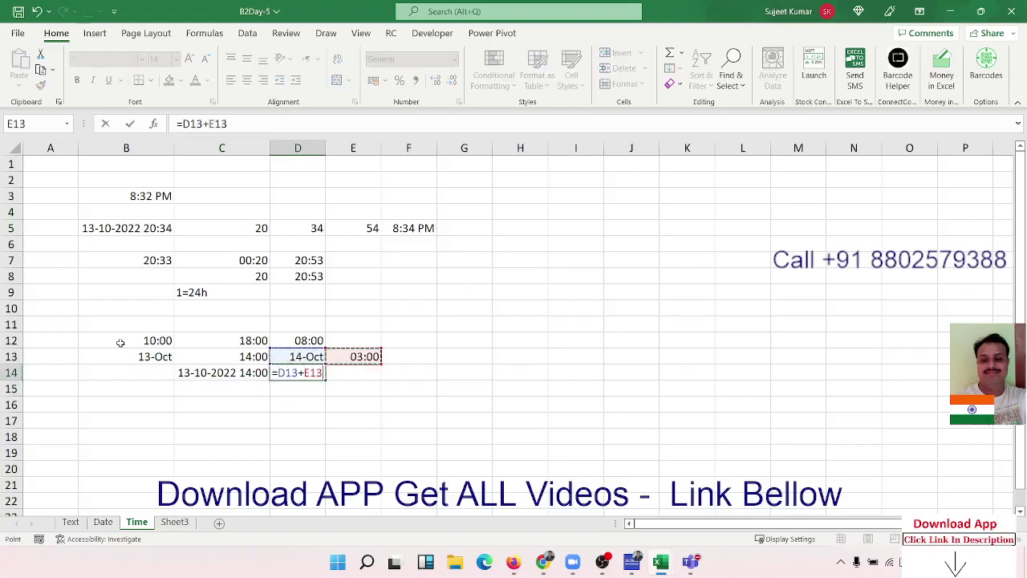
{"action": "key", "text": "Return"}
Compute the duration =D14-C14 in E14 and format it as time, showing 13:00
{"action": "key", "text": "Right"}
{"action": "key", "text": "Up"}
{"action": "type", "text": "="}
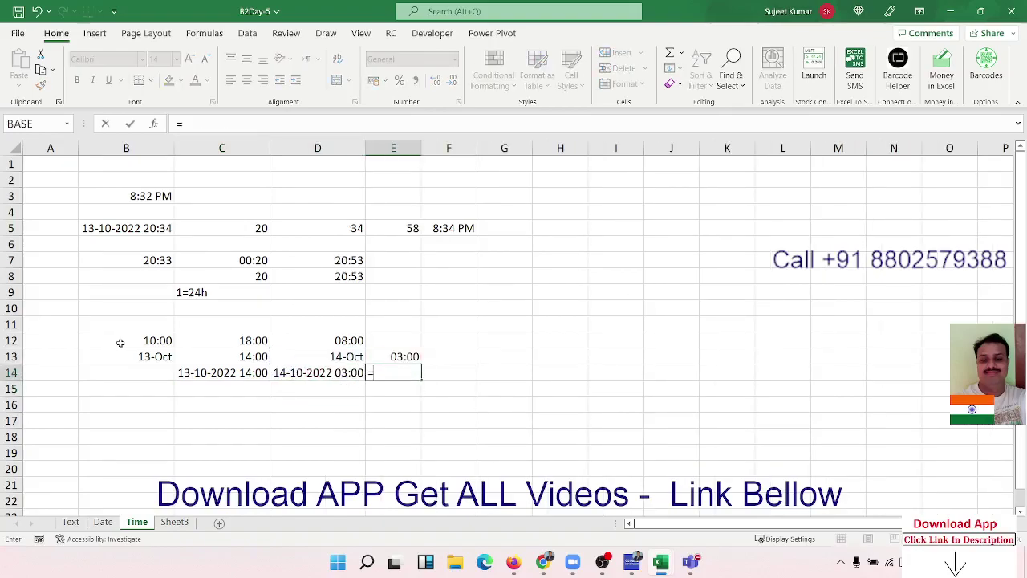
{"action": "key", "text": "Left"}
{"action": "type", "text": "-"}
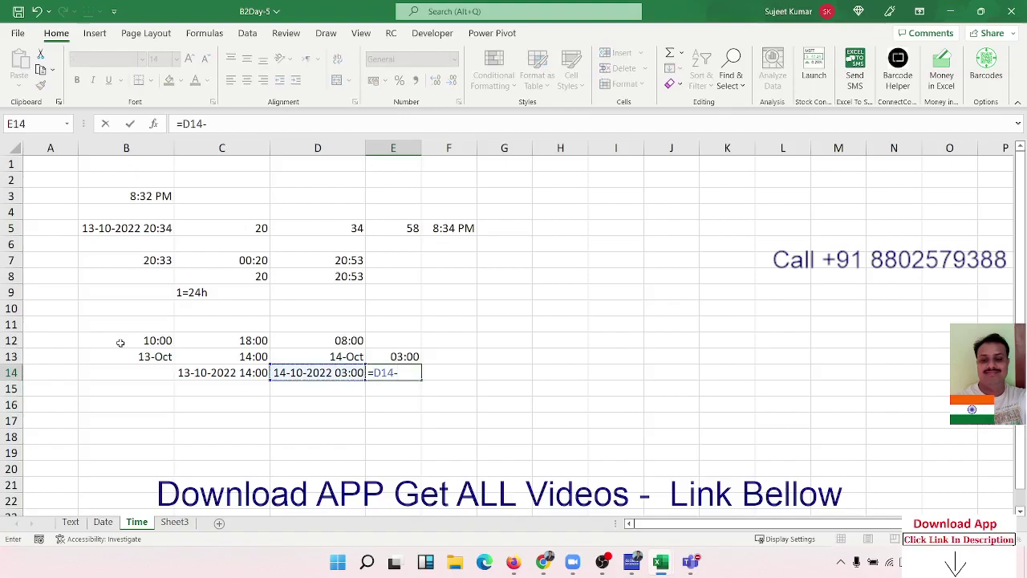
{"action": "key", "text": "Left"}
{"action": "key", "text": "Left"}
{"action": "key", "text": "Return"}
{"action": "key", "text": "Up"}
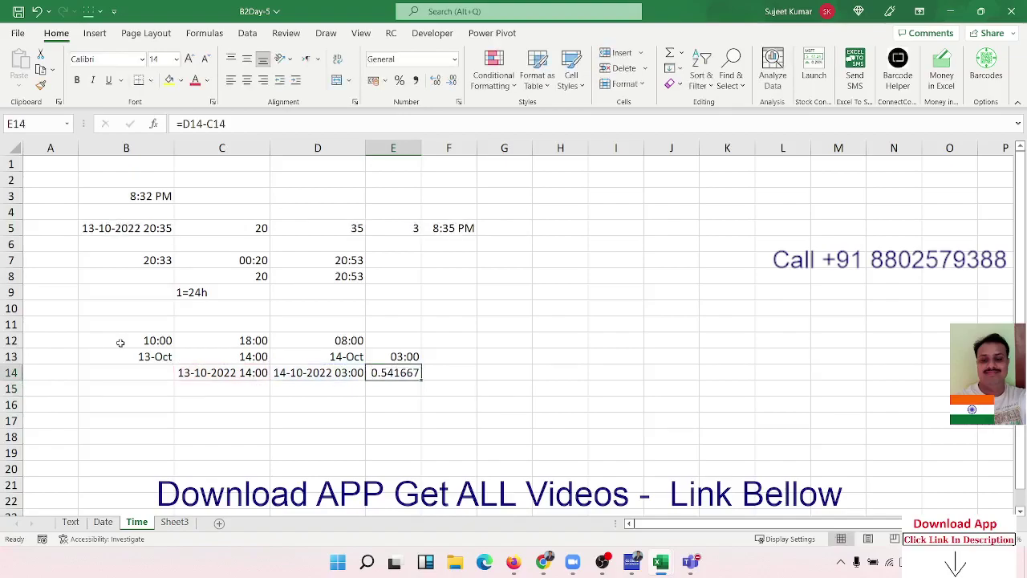
{"action": "key", "text": "ctrl+shift+2"}
Recheck E14's time format, then switch to the empty Sheet3
{"action": "left_click", "coordinate": [384, 398]}
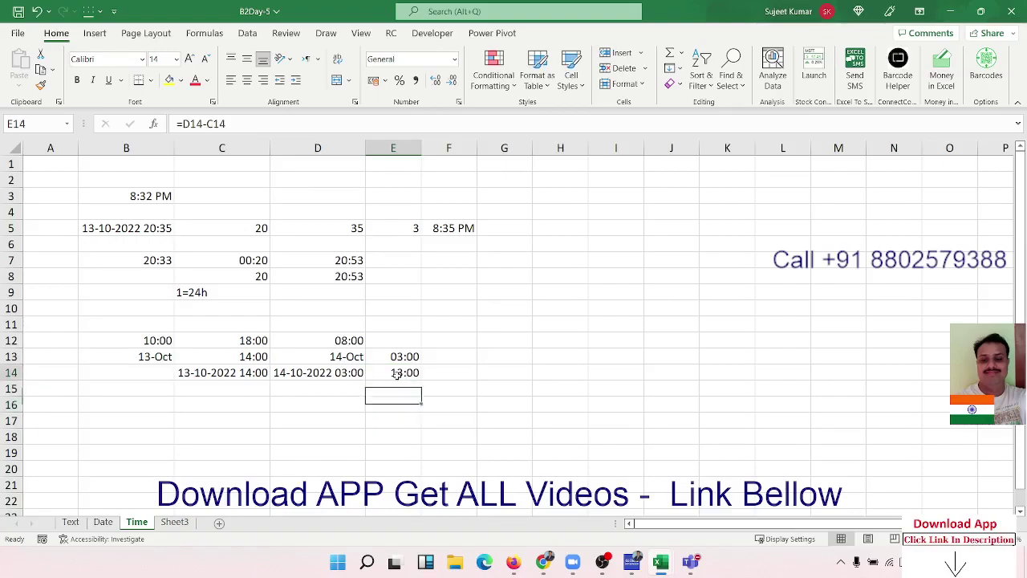
{"action": "left_click", "coordinate": [397, 375]}
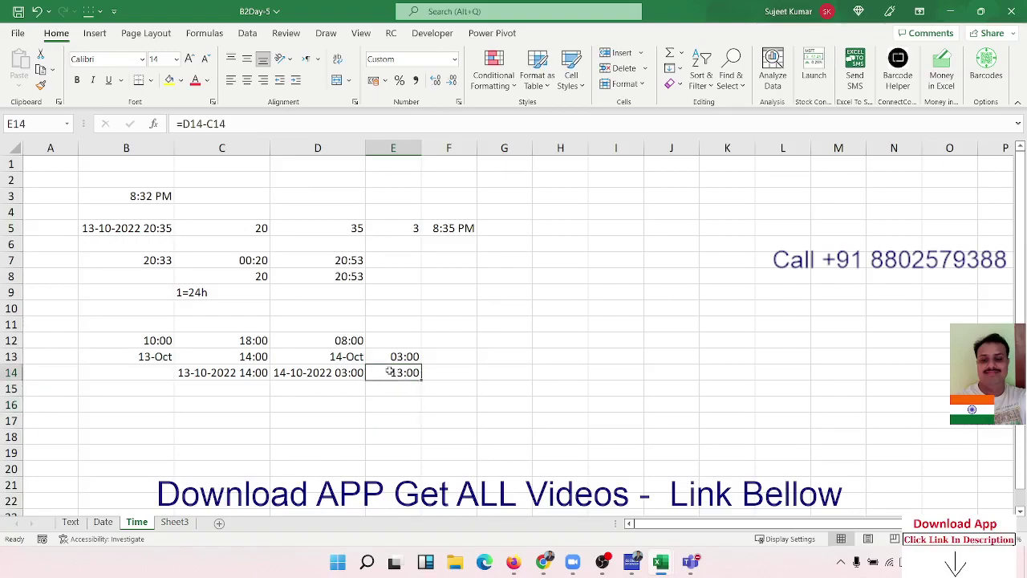
{"action": "left_click", "coordinate": [172, 524]}
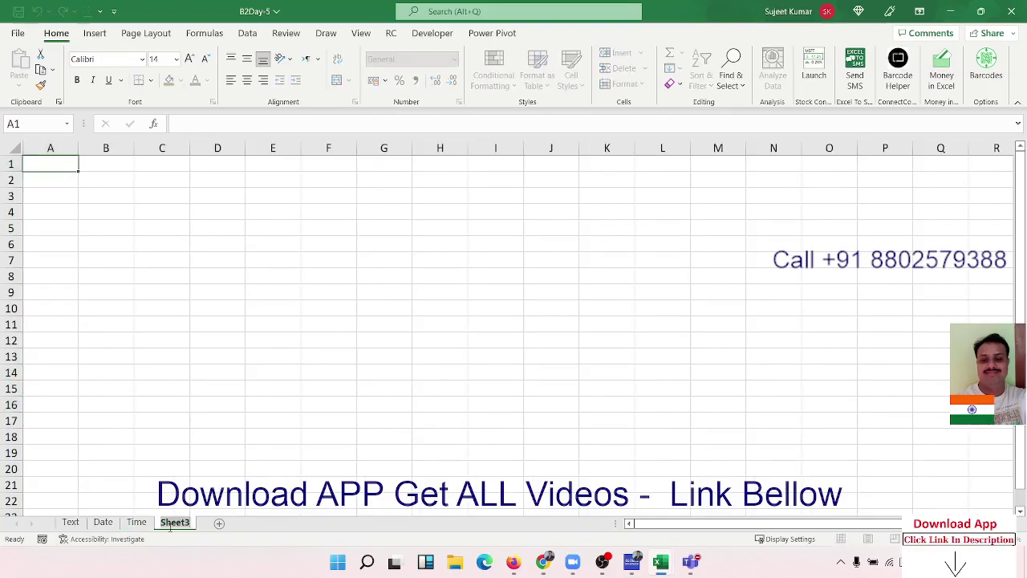
Rename the Sheet3 tab to Ref#
{"action": "double_click", "coordinate": [172, 522]}
{"action": "type", "text": "Ref"}
{"action": "type", "text": "#"}
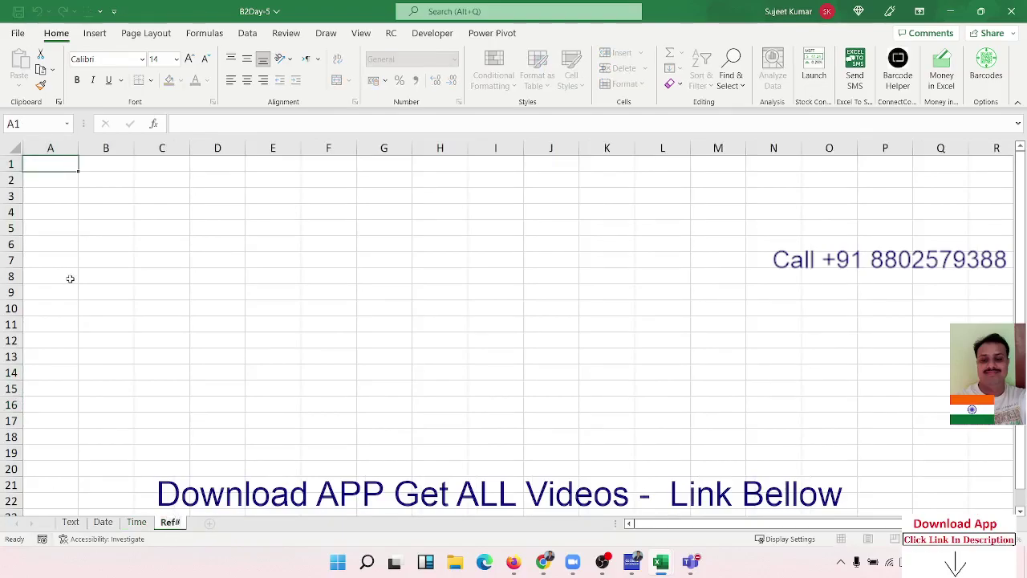
{"action": "left_click", "coordinate": [70, 278]}
Enter =ROW() in cell A1
{"action": "left_click", "coordinate": [73, 181]}
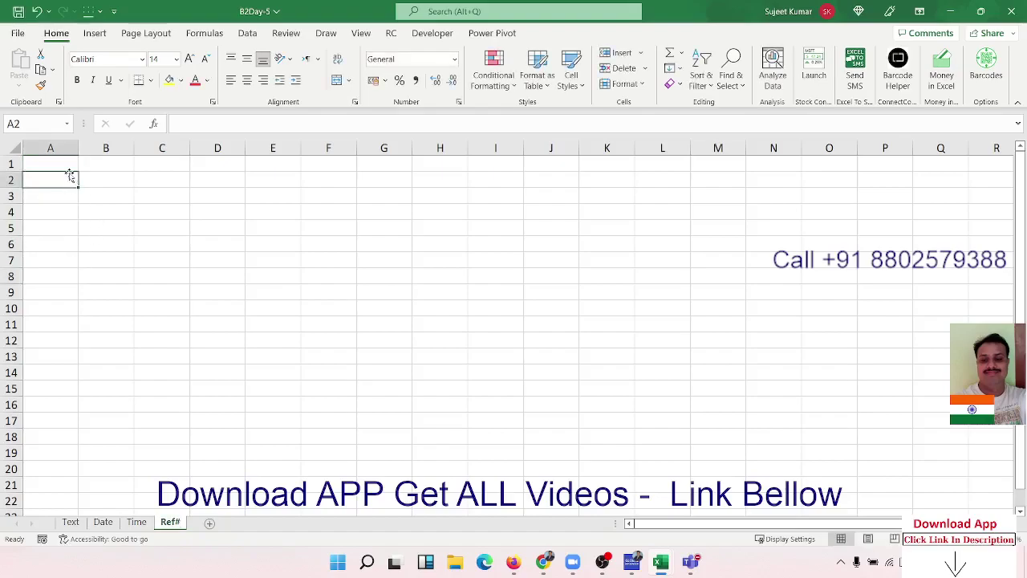
{"action": "left_click", "coordinate": [69, 164]}
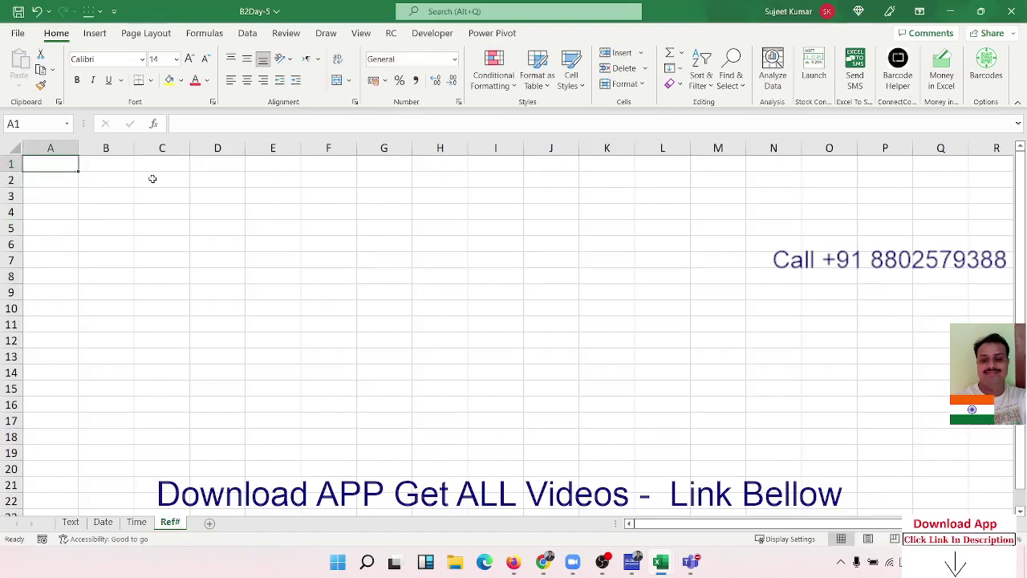
{"action": "key", "text": "Down"}
{"action": "key", "text": "Up"}
{"action": "type", "text": "=row"}
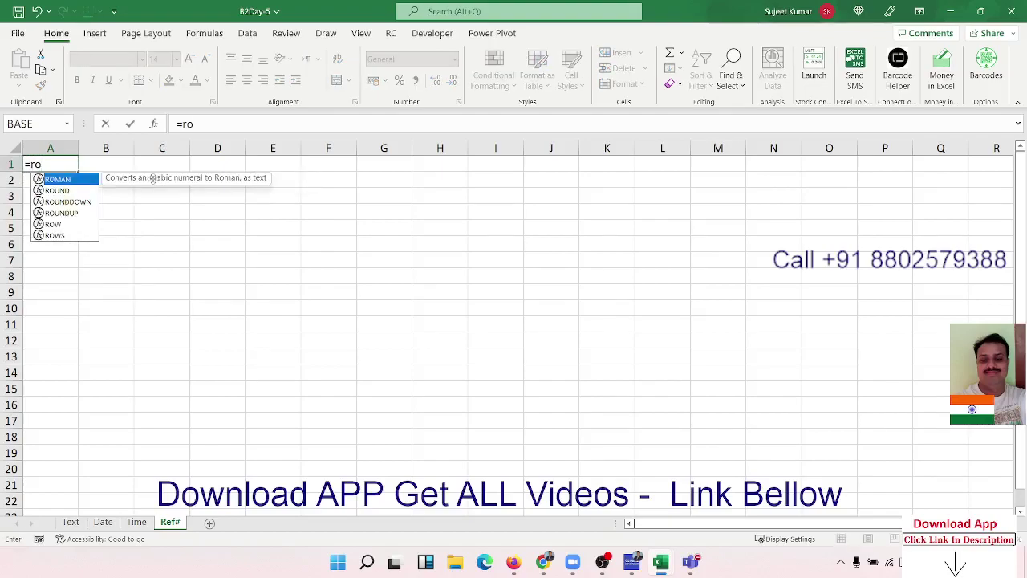
{"action": "key", "text": "Tab"}
{"action": "type", "text": ")"}
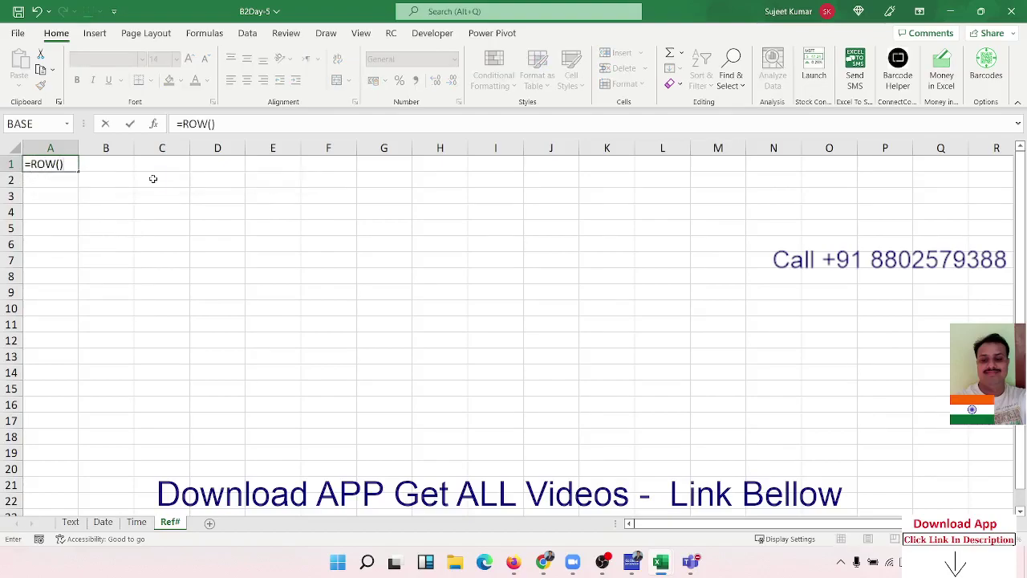
{"action": "key", "text": "Return"}
{"action": "key", "text": "Up"}
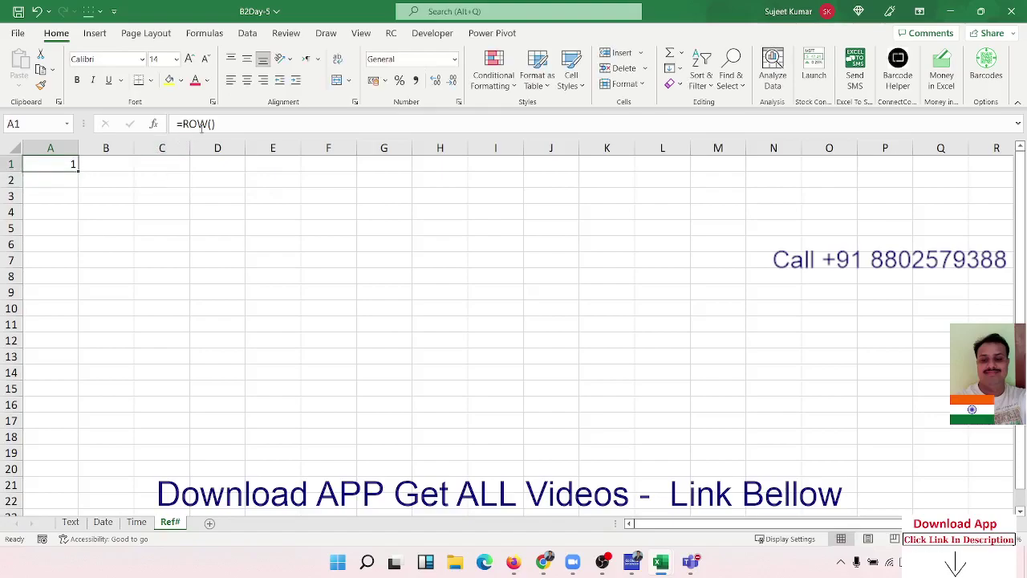
Change A1's formula to =ROW(G4)
{"action": "left_click", "coordinate": [213, 124]}
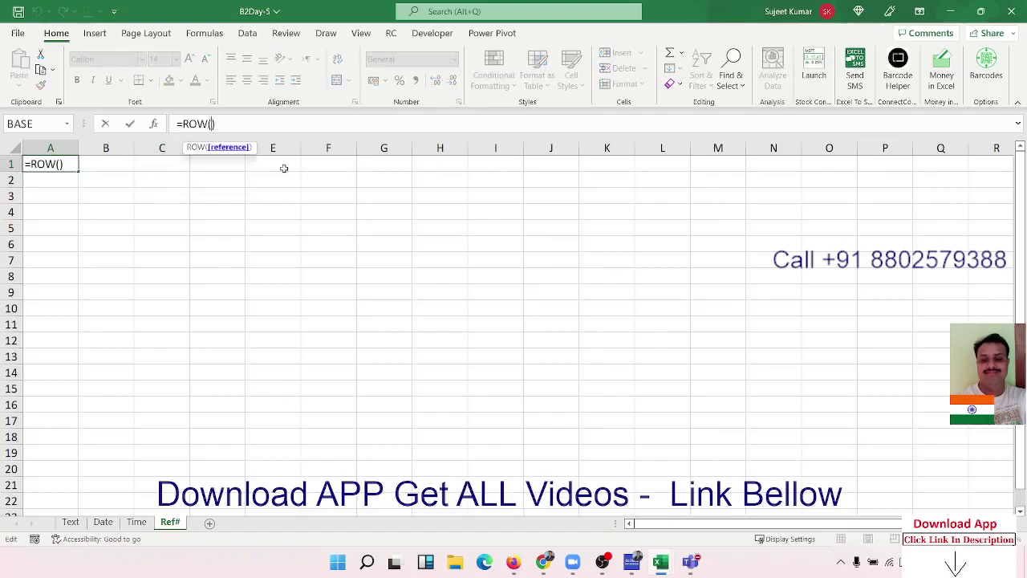
{"action": "left_click", "coordinate": [380, 208]}
{"action": "key", "text": "Return"}
{"action": "key", "text": "Up"}
Replace A1 with 1 and 2 in A1:A2 and fill the series 1 to 20 down column A
{"action": "key", "text": "Delete"}
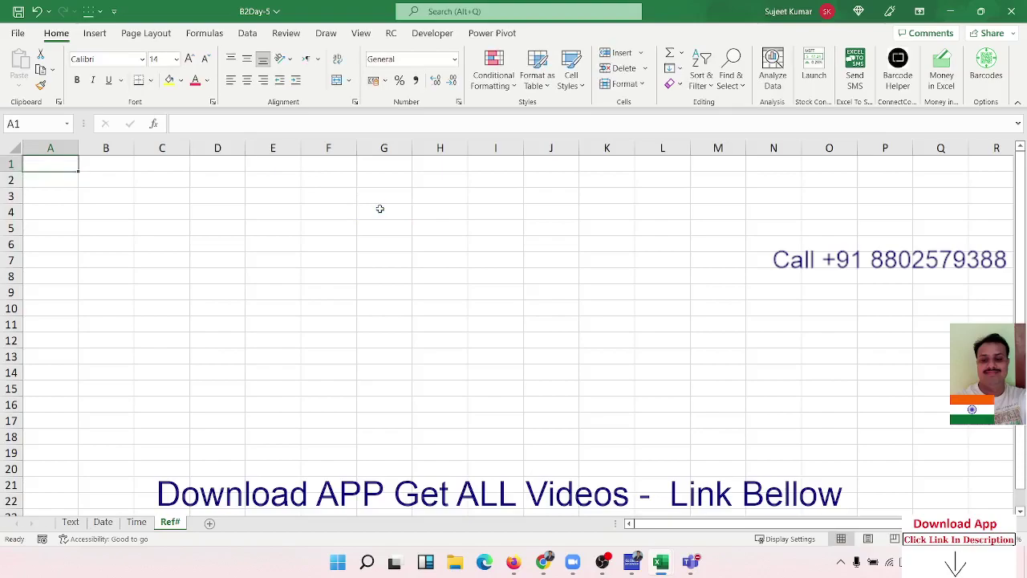
{"action": "type", "text": "1"}
{"action": "key", "text": "Return"}
{"action": "type", "text": "2"}
{"action": "key", "text": "Return"}
{"action": "key", "text": "Up"}
{"action": "key", "text": "Up"}
{"action": "key", "text": "shift+Down"}
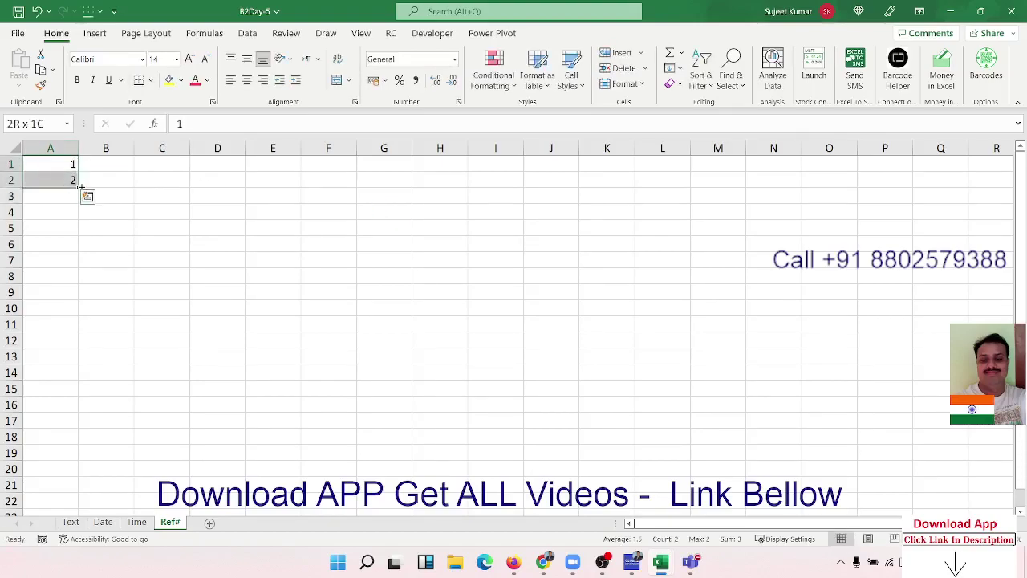
{"action": "left_click_drag", "start_coordinate": [78, 187], "coordinate": [79, 475]}
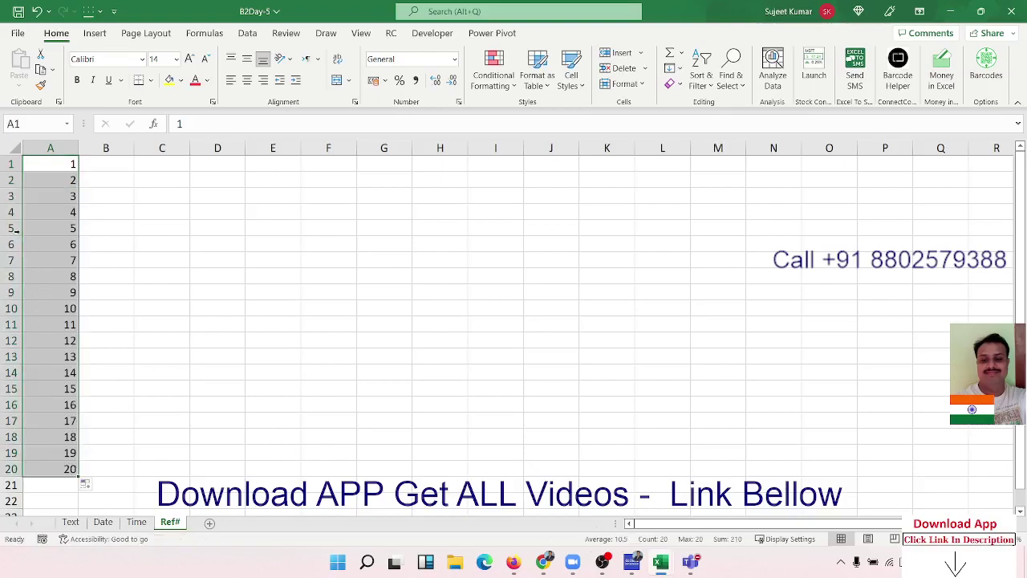
Delete rows 4 to 10, then clear all numbers from column A
{"action": "left_click_drag", "start_coordinate": [11, 211], "coordinate": [11, 308]}
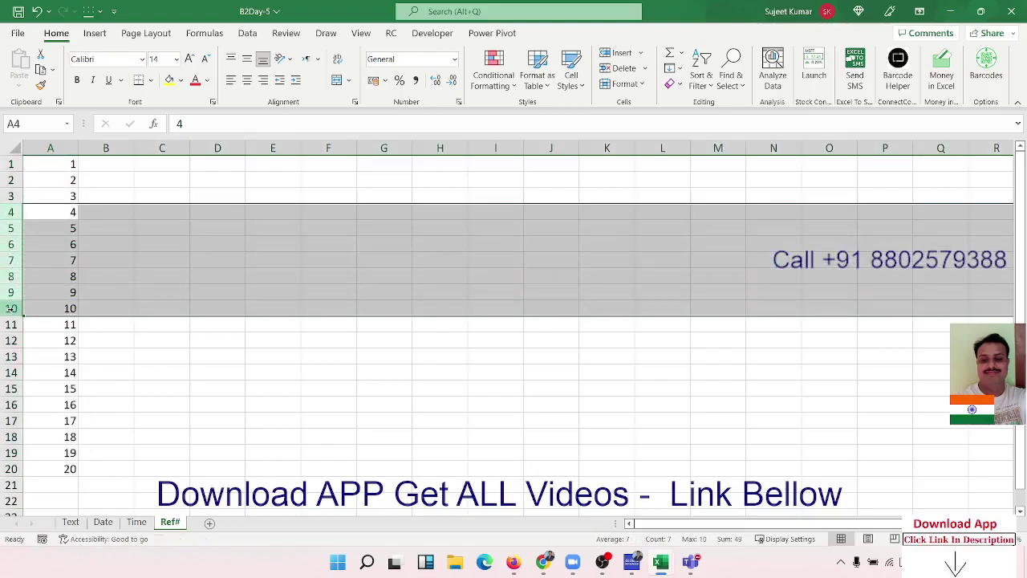
{"action": "key", "text": "ctrl+minus"}
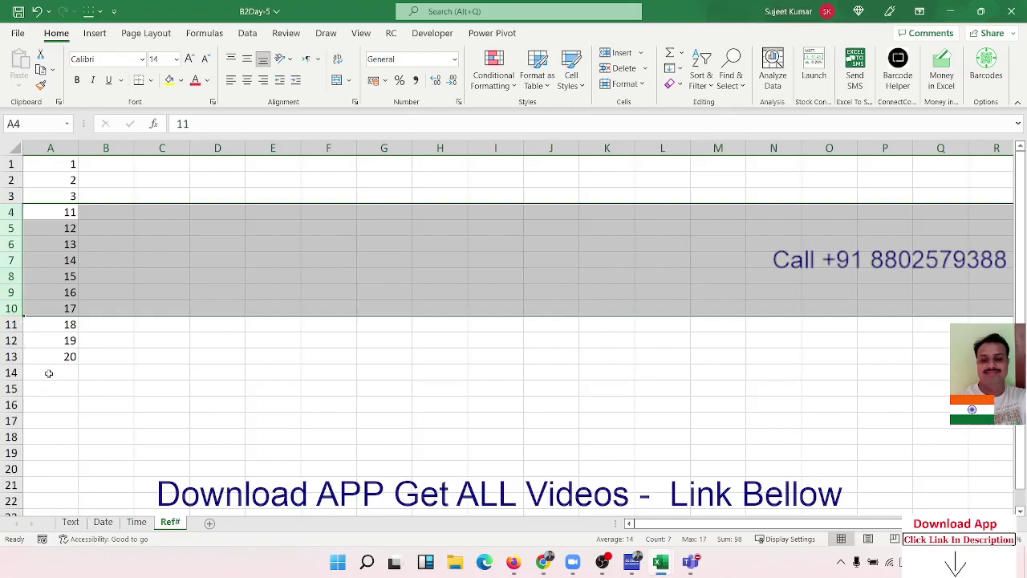
{"action": "left_click_drag", "start_coordinate": [53, 361], "coordinate": [50, 163]}
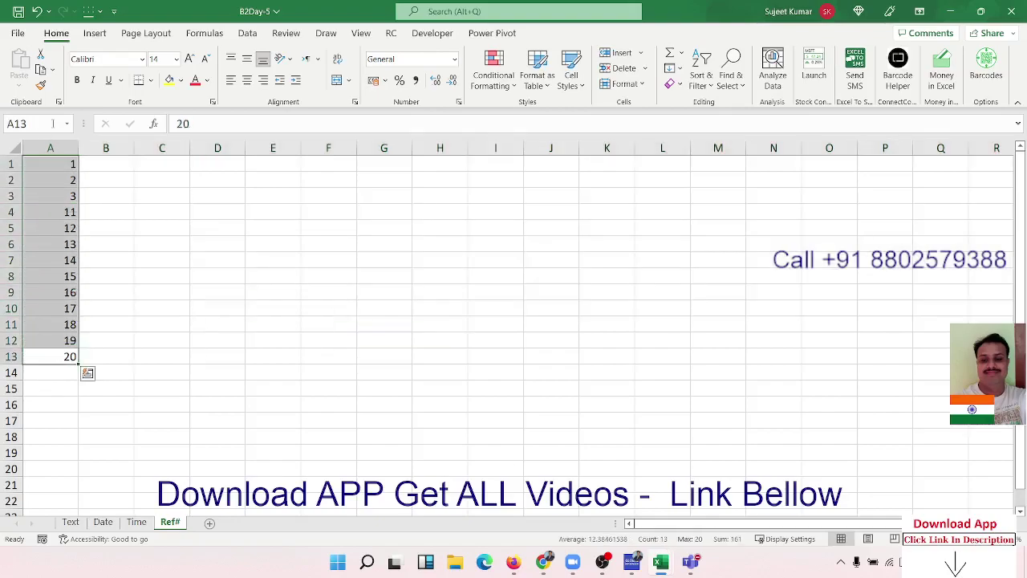
{"action": "key", "text": "Delete"}
{"action": "key", "text": "ctrl+Home"}
Fill =ROW() from A1 down to A15, then delete rows 5 to 7
{"action": "type", "text": "=R"}
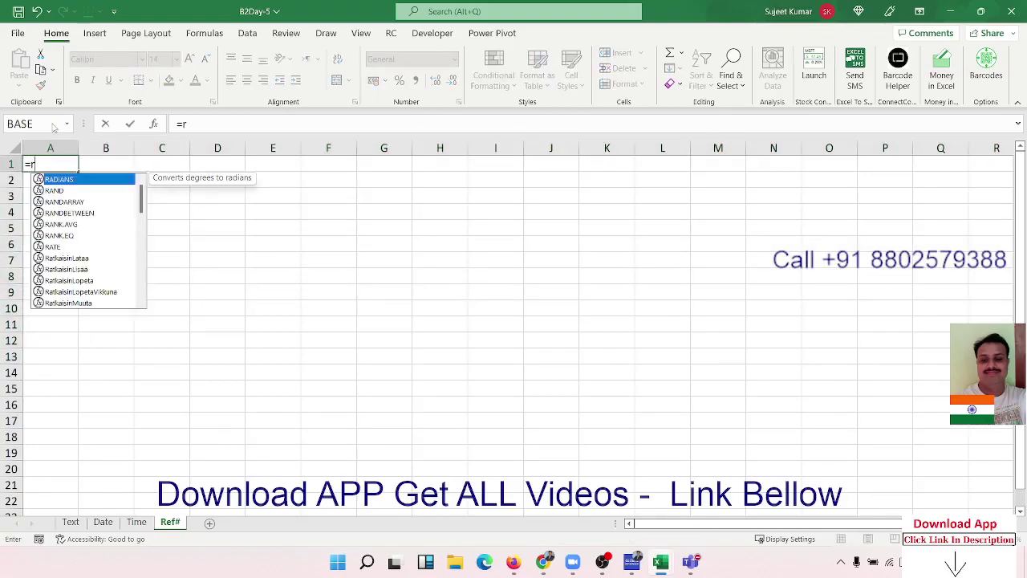
{"action": "type", "text": "OW()"}
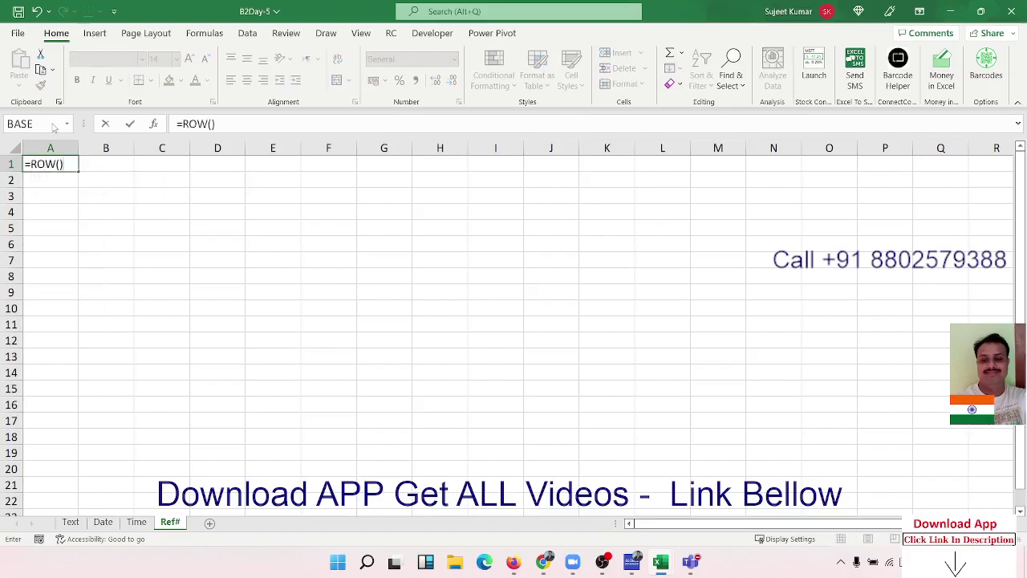
{"action": "key", "text": "ctrl+Return"}
{"action": "key", "text": "shift+Down"}
{"action": "key", "text": "shift+Down"}
{"action": "key", "text": "shift+Down"}
{"action": "key", "text": "shift+Down"}
{"action": "key", "text": "shift+Down"}
{"action": "key", "text": "shift+Down"}
{"action": "key", "text": "shift+Down"}
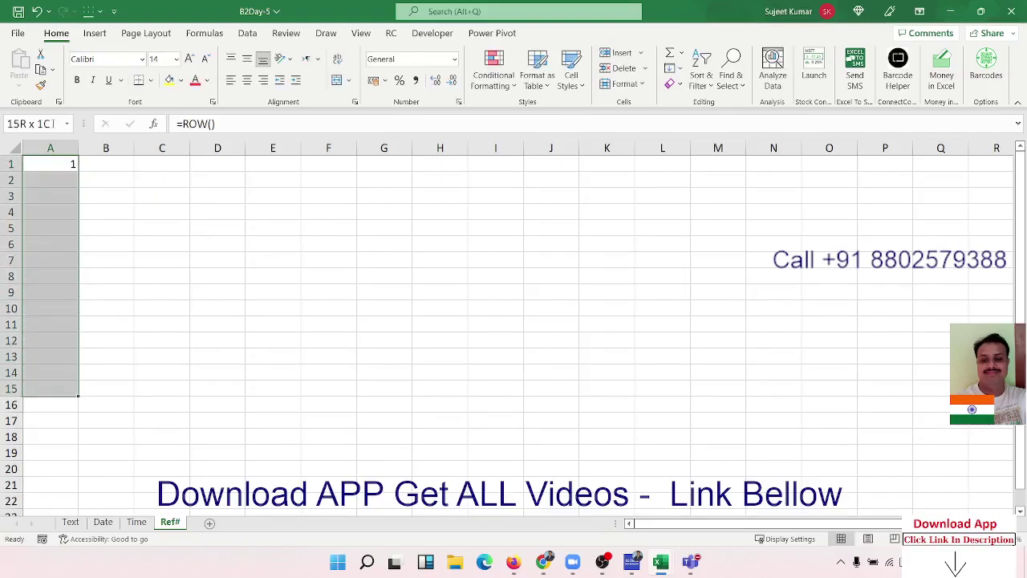
{"action": "key", "text": "ctrl+Return"}
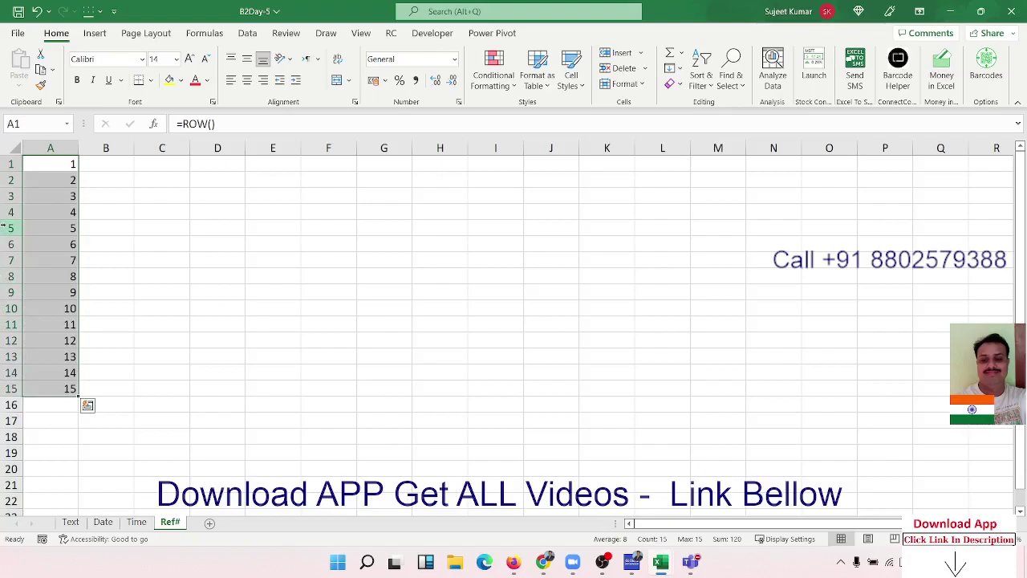
{"action": "left_click_drag", "start_coordinate": [11, 228], "coordinate": [15, 267]}
{"action": "key", "text": "ctrl+minus"}
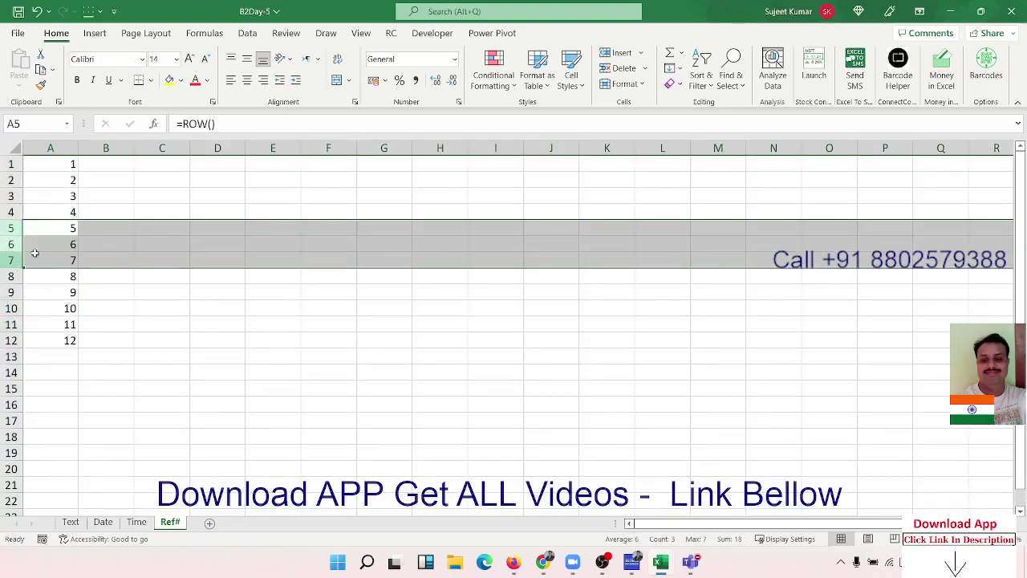
Add an Sr header in C4 and enter =ROW()-4 in C5
{"action": "left_click", "coordinate": [151, 211]}
{"action": "type", "text": "S"}
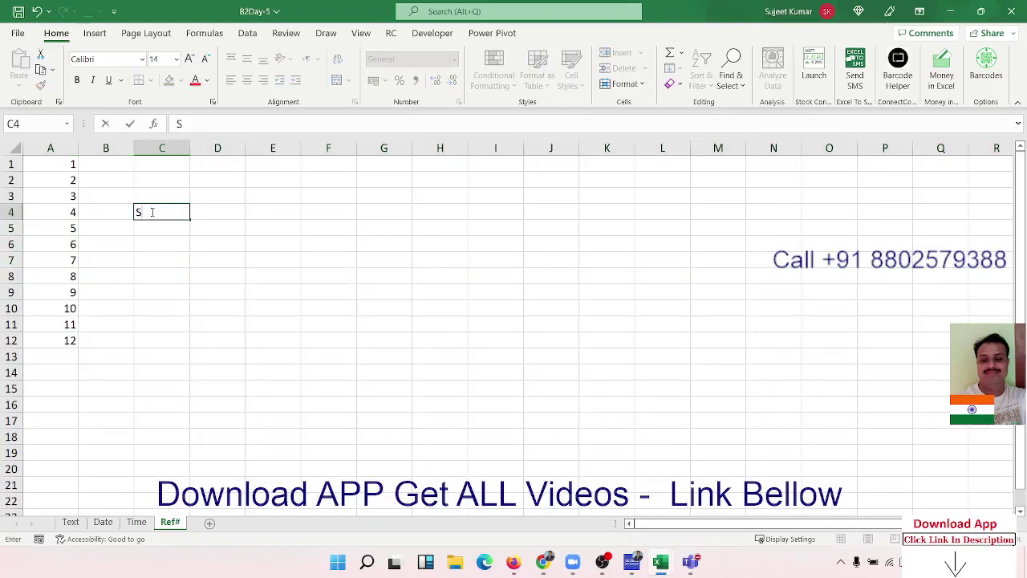
{"action": "type", "text": "r"}
{"action": "key", "text": "Return"}
{"action": "type", "text": "="}
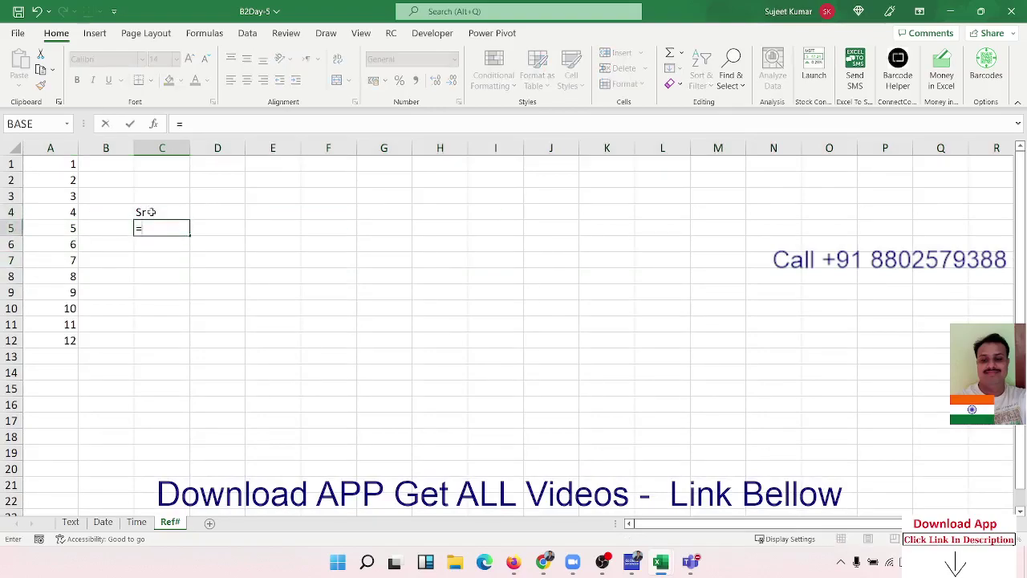
{"action": "type", "text": "row"}
{"action": "key", "text": "Tab"}
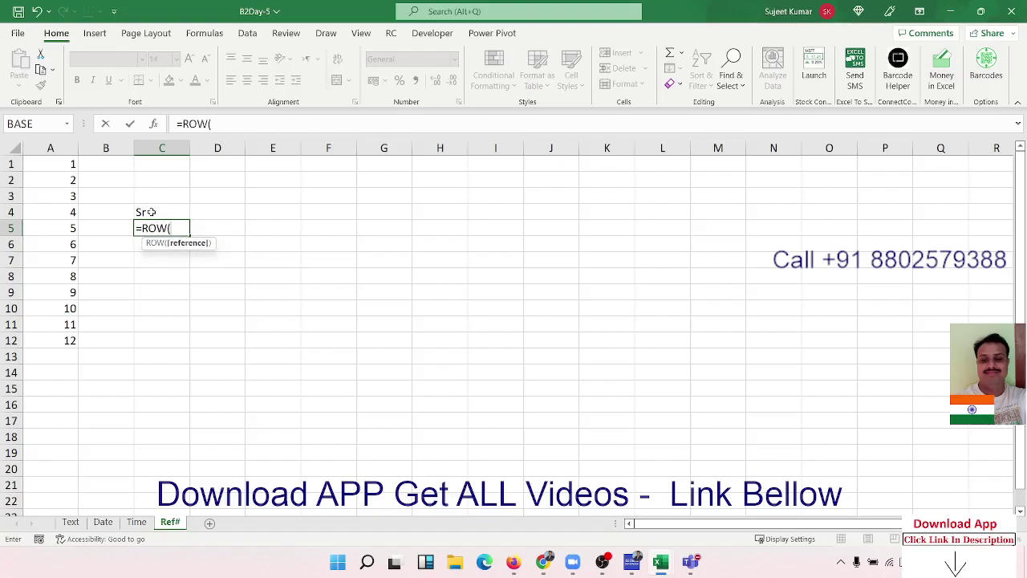
{"action": "key", "text": "Return"}
{"action": "key", "text": "Up"}
{"action": "key", "text": "F2"}
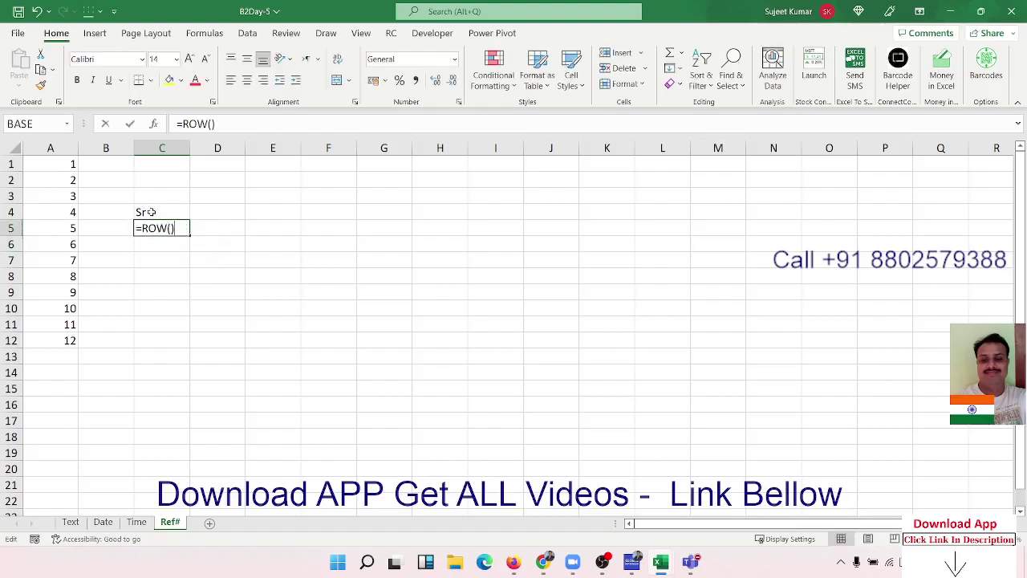
{"action": "type", "text": "-"}
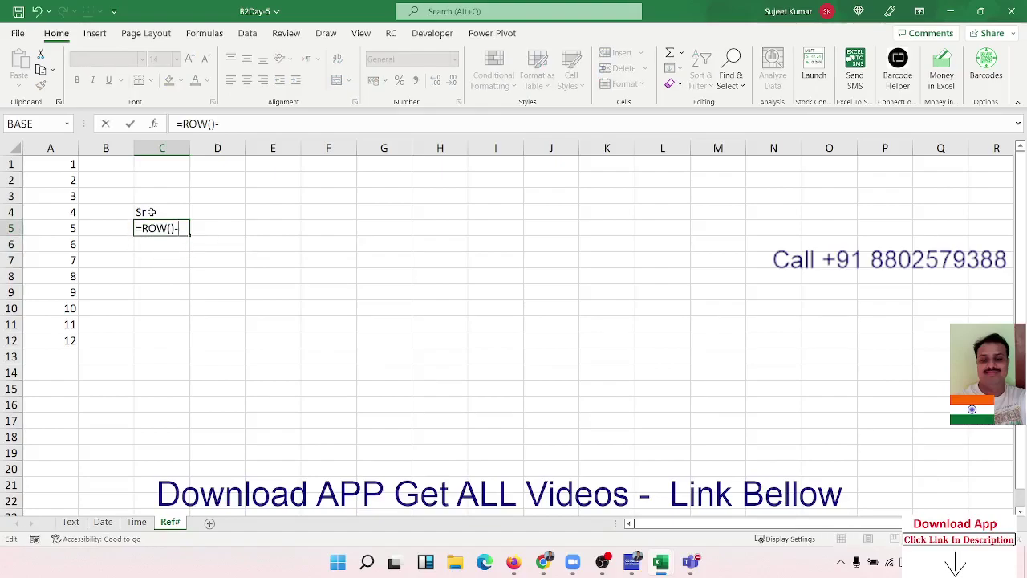
{"action": "type", "text": "4"}
{"action": "key", "text": "Return"}
Fill the =ROW()-4 formula down to C14, numbering serials 1 to 10
{"action": "key", "text": "Up"}
{"action": "key", "text": "shift+Down"}
{"action": "key", "text": "shift+Down"}
{"action": "key", "text": "shift+Down"}
{"action": "key", "text": "shift+Down"}
{"action": "key", "text": "shift+Down"}
{"action": "key", "text": "shift+Down"}
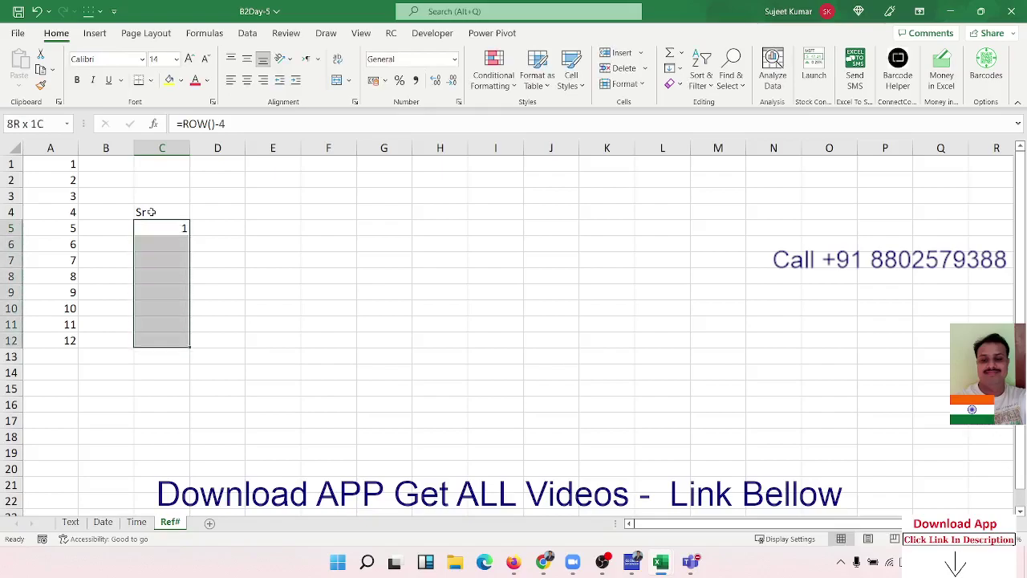
{"action": "key", "text": "shift+Down"}
{"action": "key", "text": "shift+Down"}
{"action": "key", "text": "ctrl+d"}
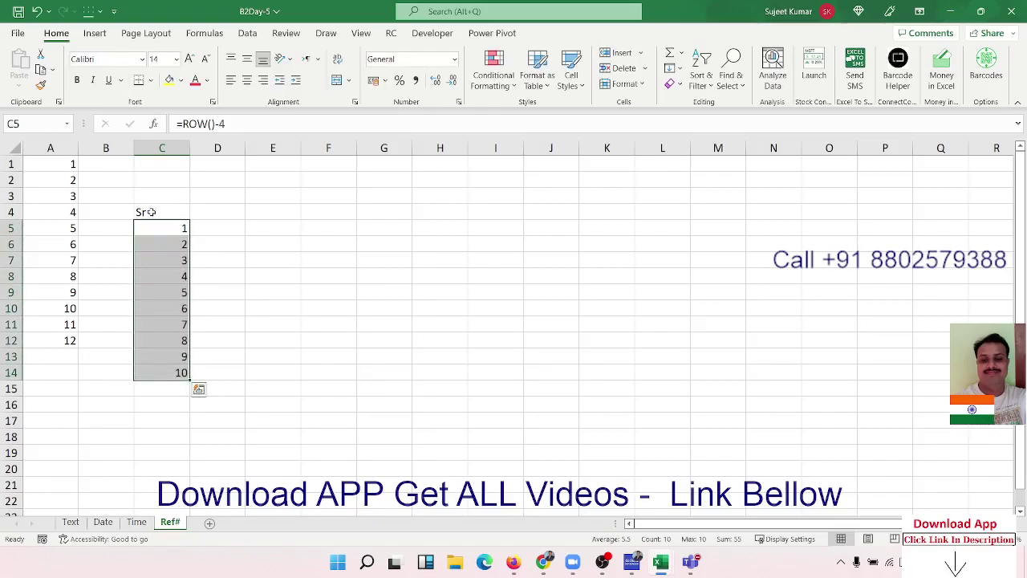
{"action": "key", "text": "Right"}
{"action": "key", "text": "Right"}
{"action": "key", "text": "Up"}
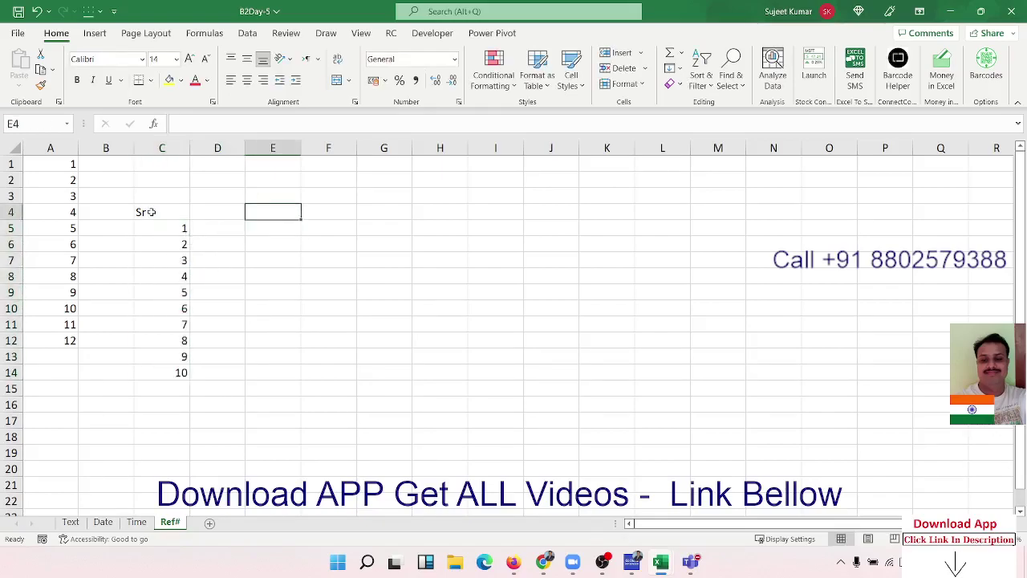
Enter =COLUMN(H2) in E4, returning 8 as column H's number
{"action": "type", "text": "=col"}
{"action": "key", "text": "Tab"}
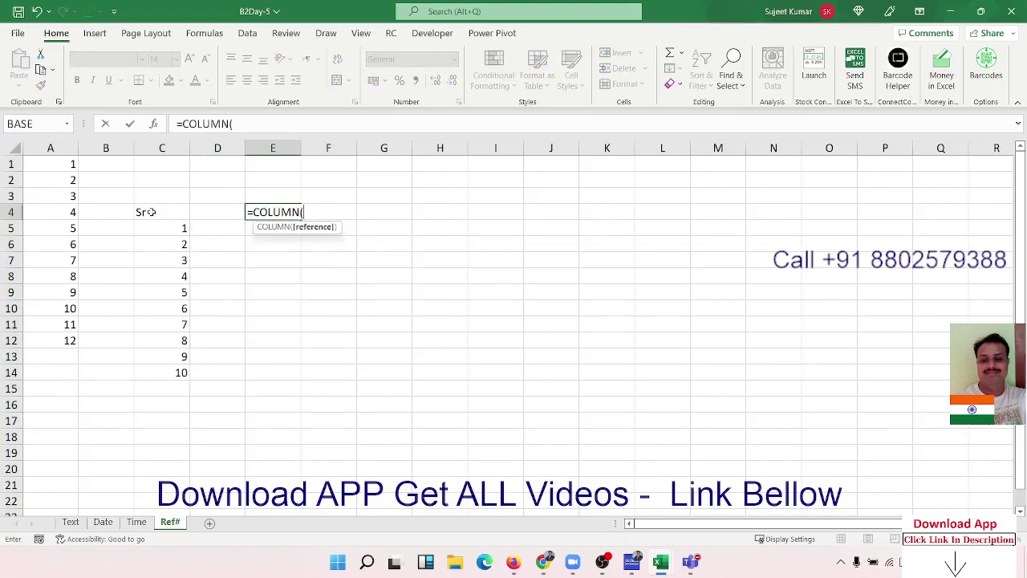
{"action": "left_click", "coordinate": [423, 177]}
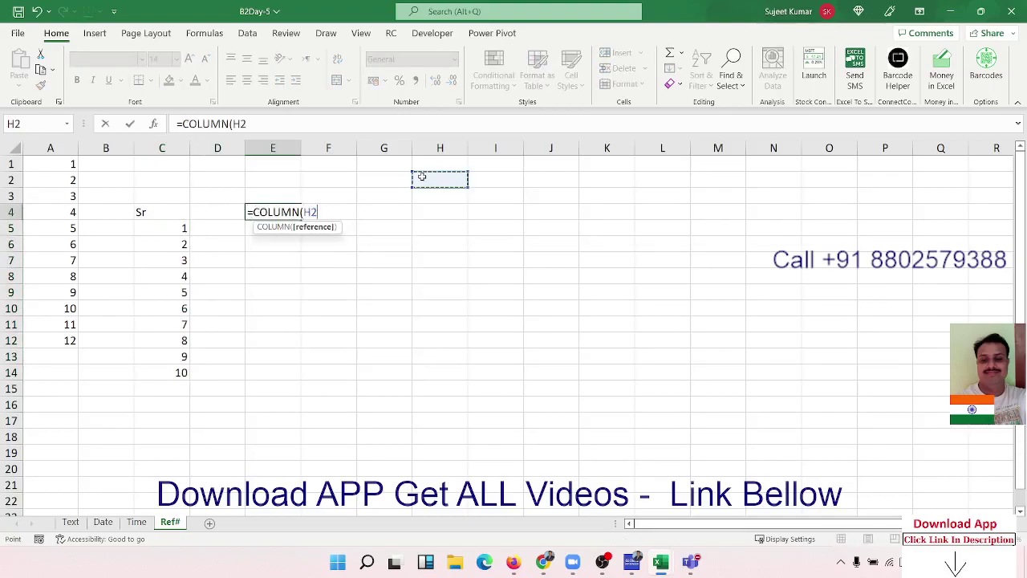
{"action": "type", "text": ")"}
{"action": "key", "text": "Return"}
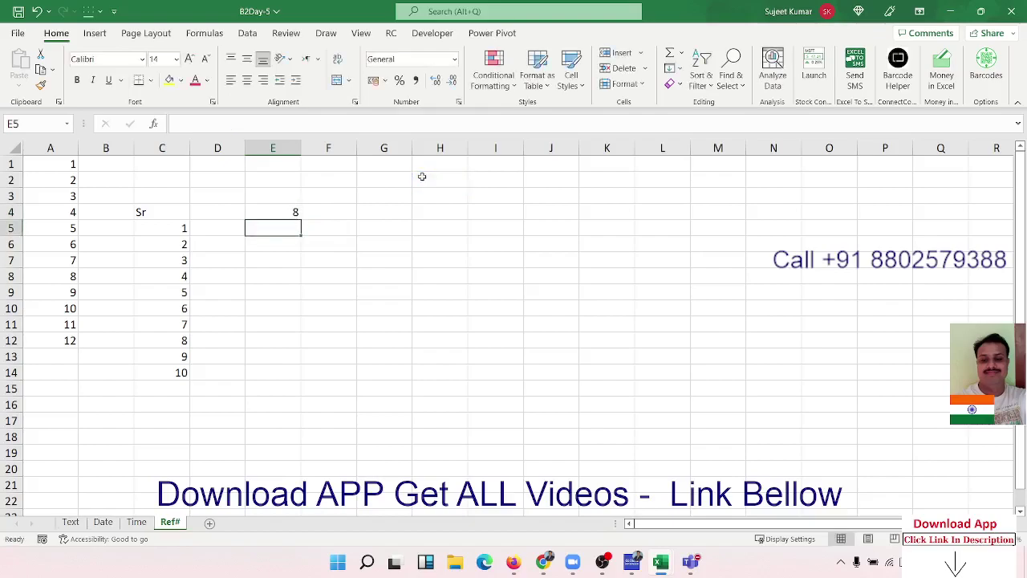
{"action": "key", "text": "Up"}
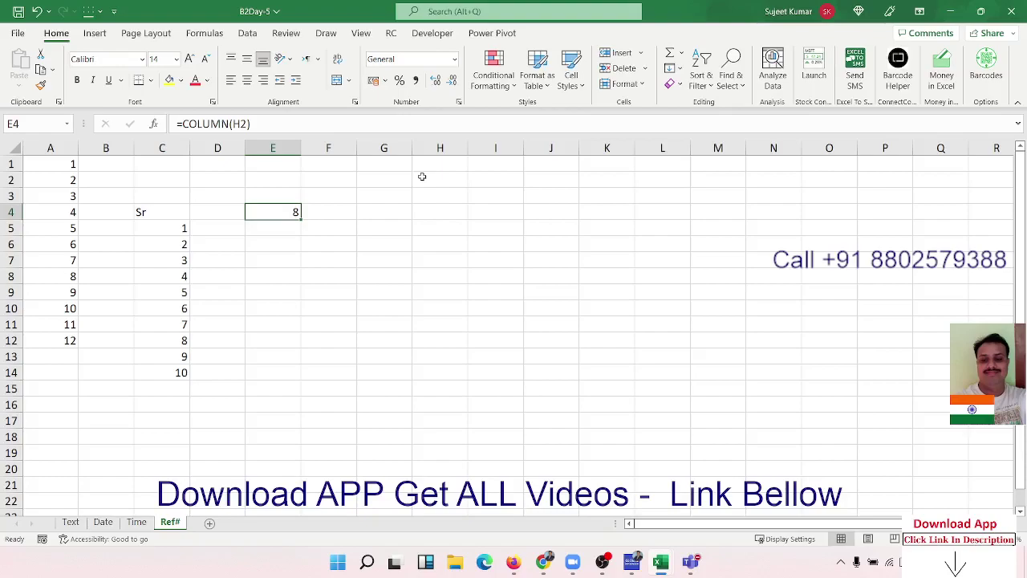
{"action": "key", "text": "Right"}
{"action": "key", "text": "Right"}
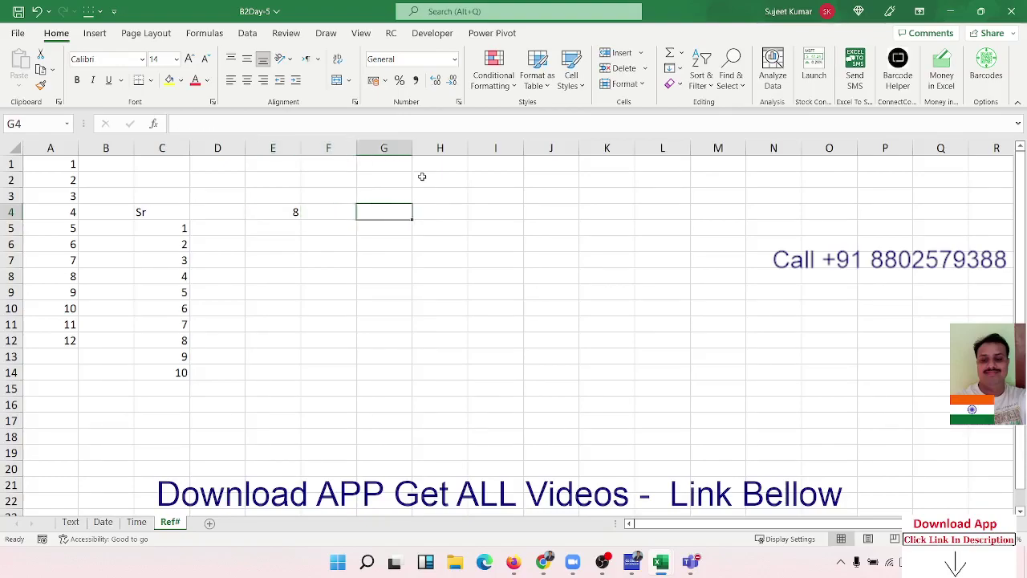
{"action": "key", "text": "Right"}
Type a first name in A16 and fill the names down through A22
{"action": "scroll", "coordinate": [353, 265], "scroll_direction": "down", "scroll_amount": 3}
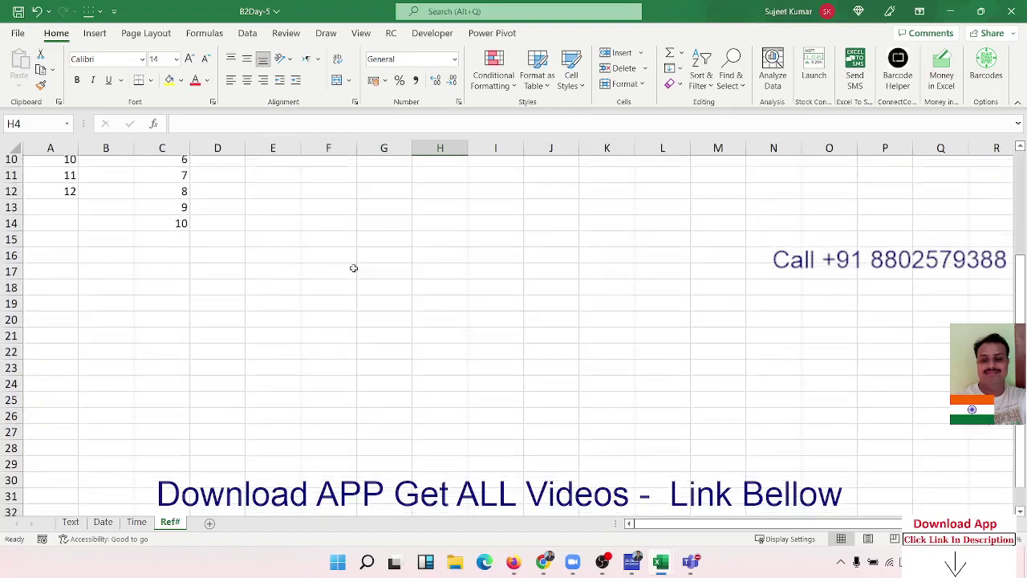
{"action": "scroll", "coordinate": [163, 269], "scroll_direction": "down", "scroll_amount": 1}
{"action": "left_click", "coordinate": [38, 243]}
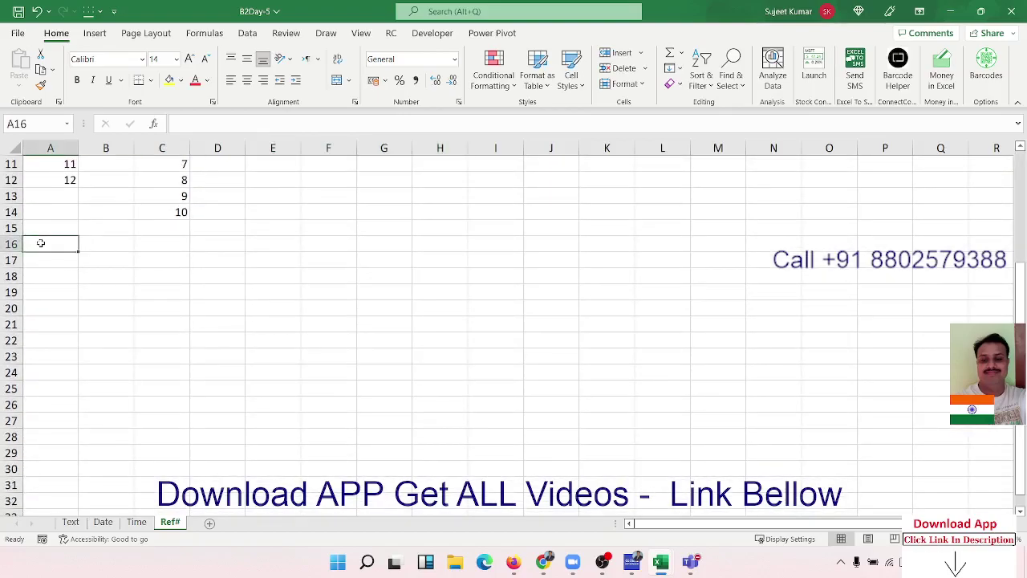
{"action": "type", "text": "Puja"}
{"action": "key", "text": "Return"}
{"action": "left_click", "coordinate": [40, 245]}
{"action": "left_click_drag", "start_coordinate": [81, 250], "coordinate": [81, 344]}
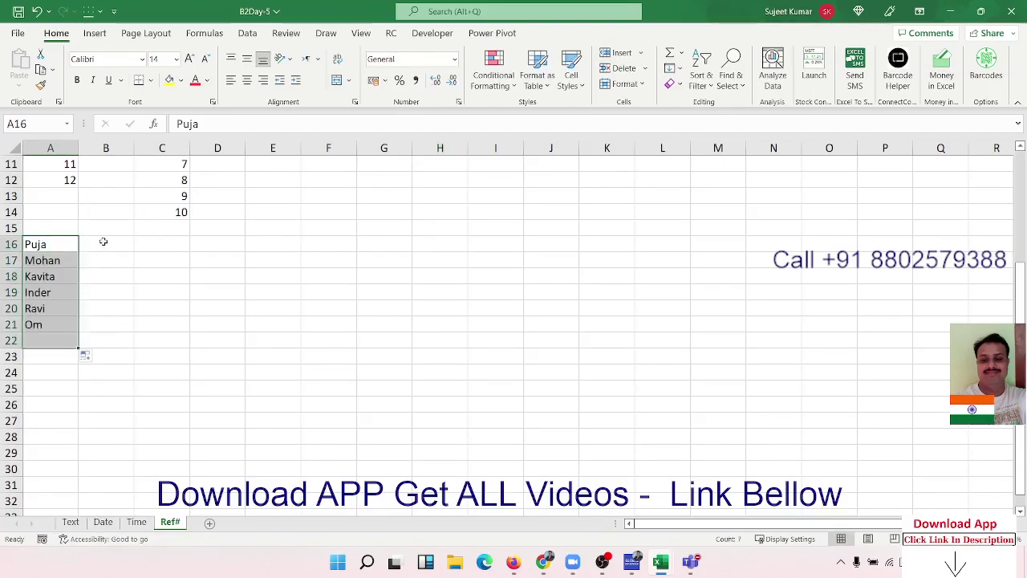
Enter the numbers 85, 25, 63, 63, 36, 656 and 52 in B16:B22
{"action": "left_click", "coordinate": [105, 241]}
{"action": "type", "text": "85 25"}
{"action": "key", "text": "Return"}
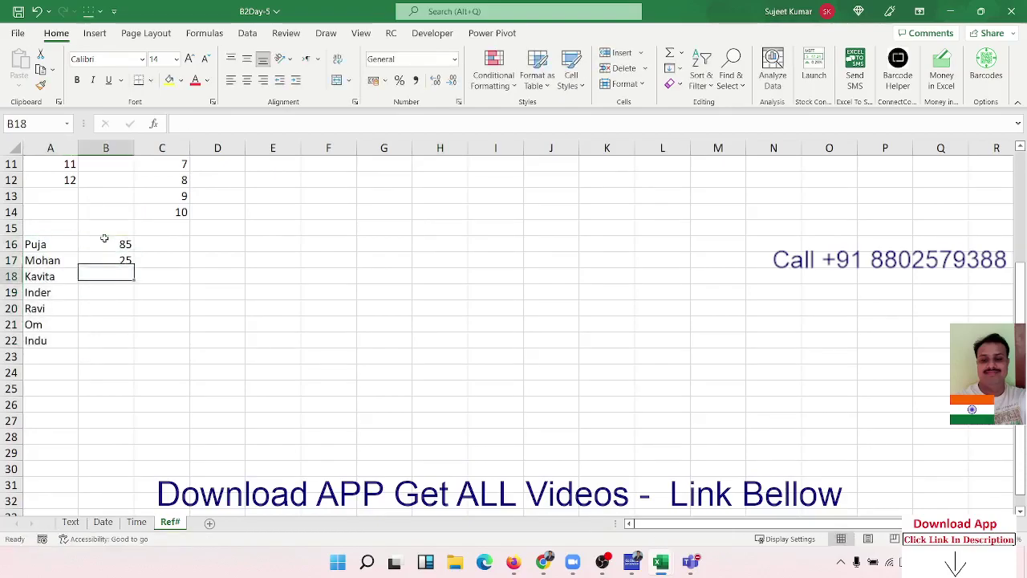
{"action": "type", "text": "63"}
{"action": "key", "text": "Return"}
{"action": "type", "text": "63"}
{"action": "key", "text": "Return"}
{"action": "type", "text": "36"}
{"action": "key", "text": "Return"}
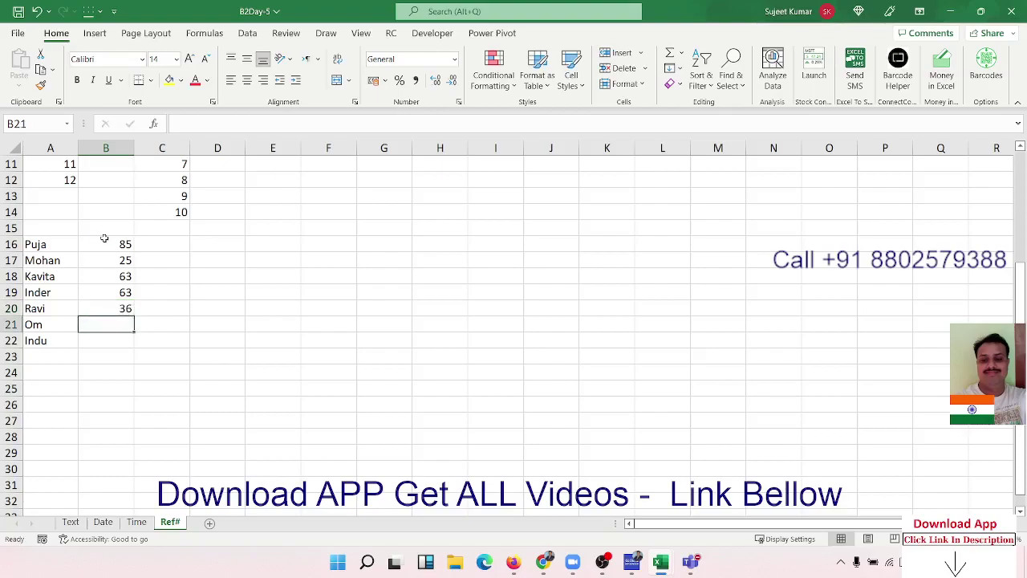
{"action": "type", "text": "656"}
{"action": "key", "text": "Return"}
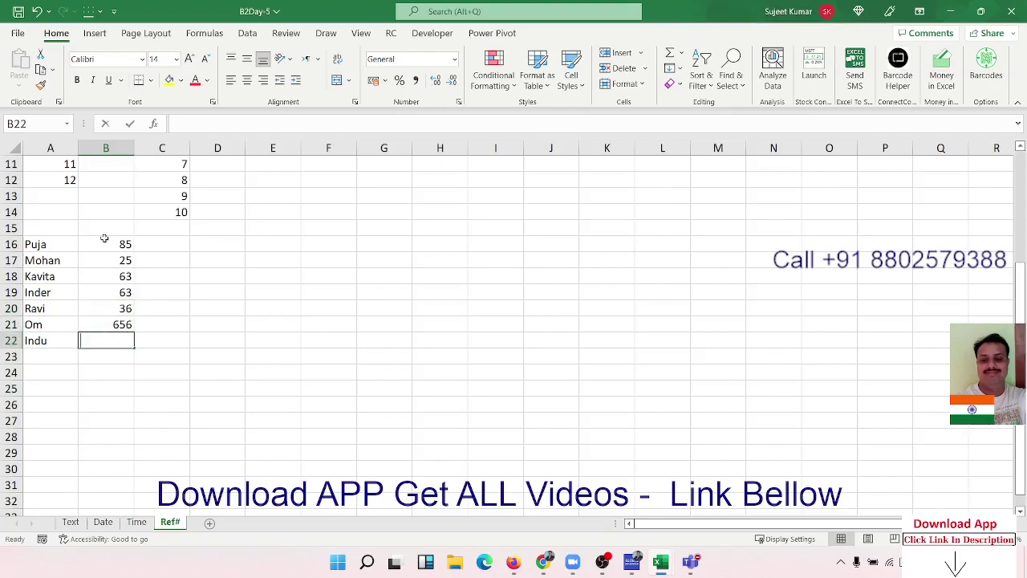
{"action": "type", "text": "52"}
{"action": "key", "text": "Return"}
Enter =TRANSPOSE(A16:B22) in D16 to lay the names and numbers across rows 16–17
{"action": "left_click", "coordinate": [218, 242]}
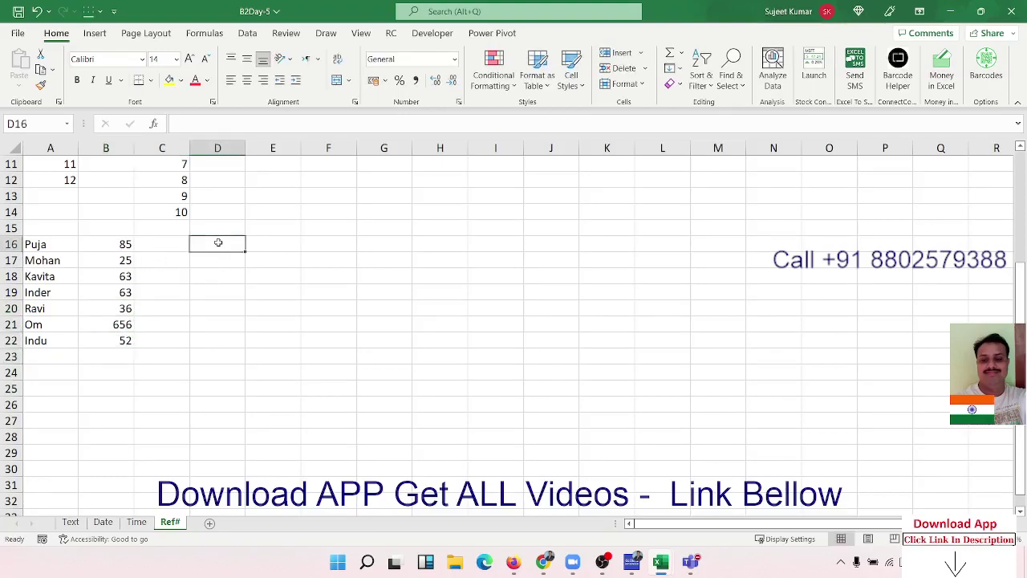
{"action": "type", "text": "=tro"}
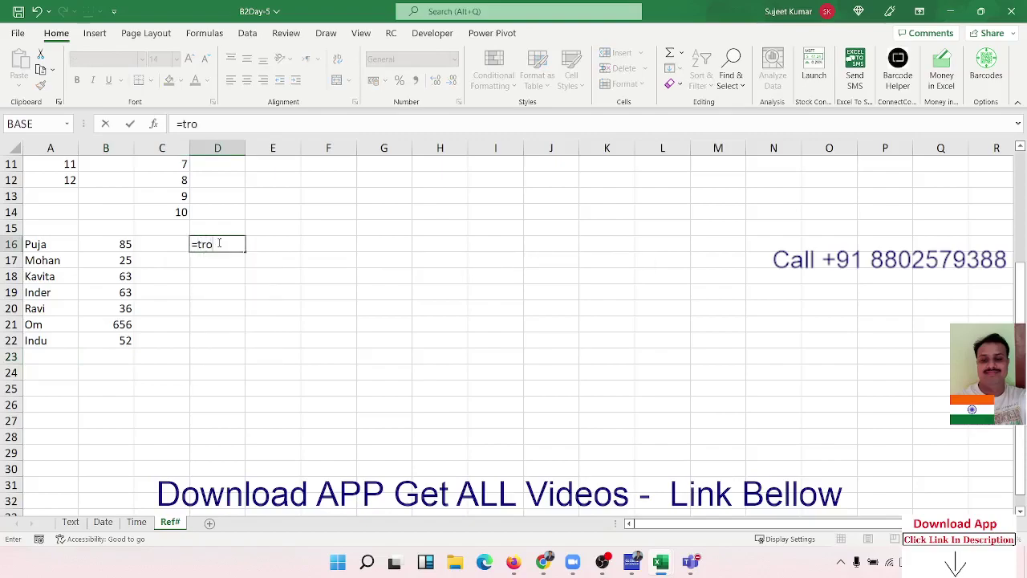
{"action": "key", "text": "Tab"}
{"action": "key", "text": "Left"}
{"action": "key", "text": "Left"}
{"action": "key", "text": "Left"}
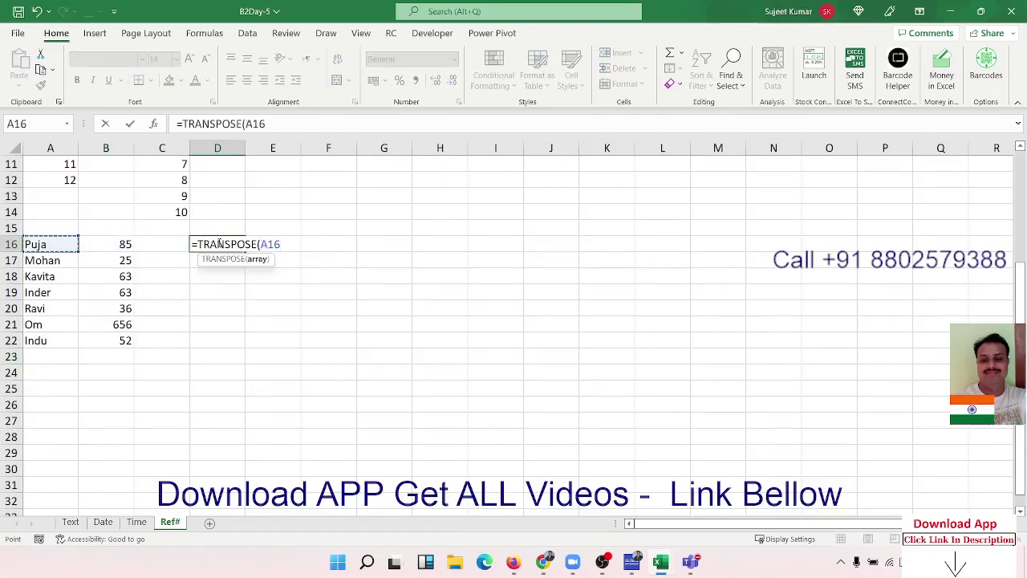
{"action": "key", "text": "shift+Right"}
{"action": "key", "text": "shift+Down"}
{"action": "key", "text": "shift+Down"}
{"action": "key", "text": "shift+Down"}
{"action": "type", "text": ")"}
{"action": "key", "text": "Return"}
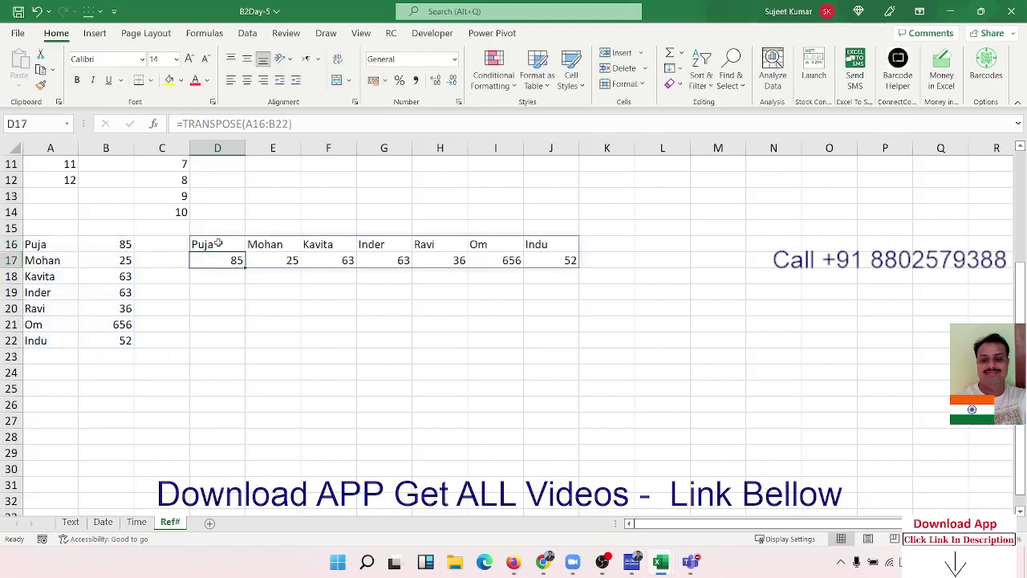
{"action": "key", "text": "Up"}
{"action": "key", "text": "Right"}
{"action": "key", "text": "Right"}
{"action": "key", "text": "Right"}
{"action": "key", "text": "Right"}
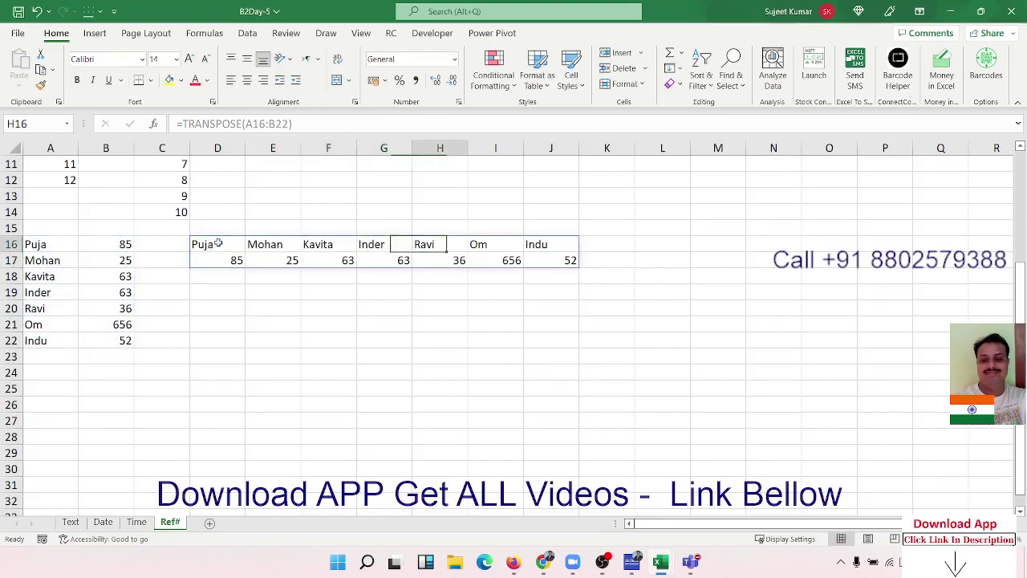
{"action": "key", "text": "Right"}
{"action": "key", "text": "Right"}
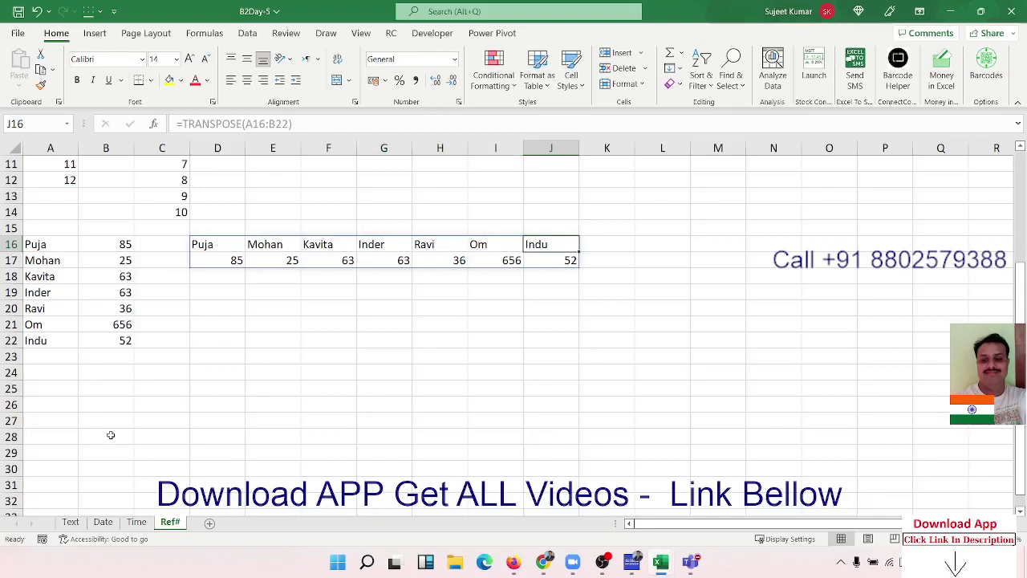
Enter the day numbers 1 through 5 in A25:A29 on the Ref# sheet
{"action": "left_click", "coordinate": [68, 386]}
{"action": "scroll", "coordinate": [68, 386], "scroll_direction": "down", "scroll_amount": 3}
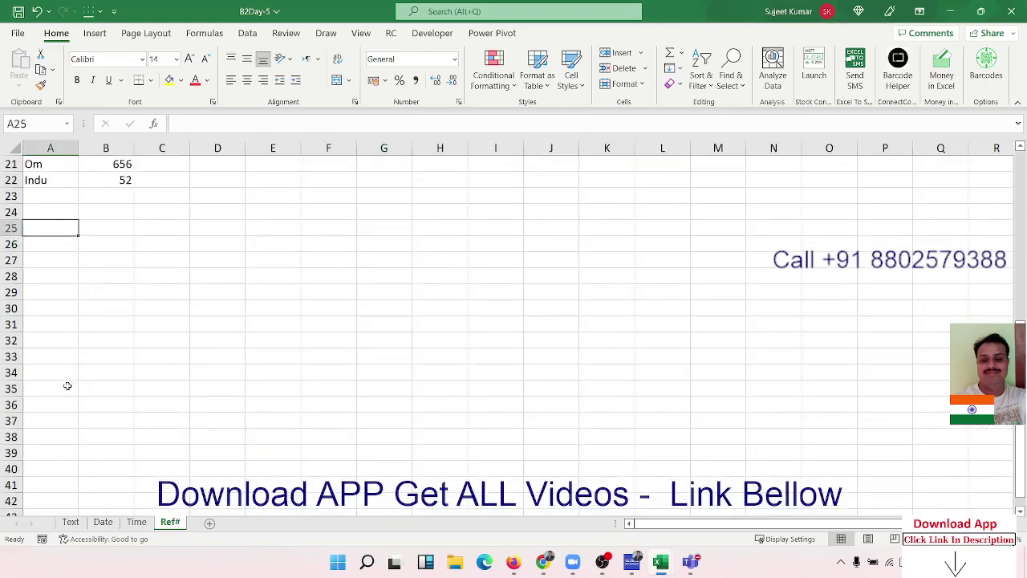
{"action": "type", "text": "1"}
{"action": "key", "text": "Return"}
{"action": "type", "text": "2"}
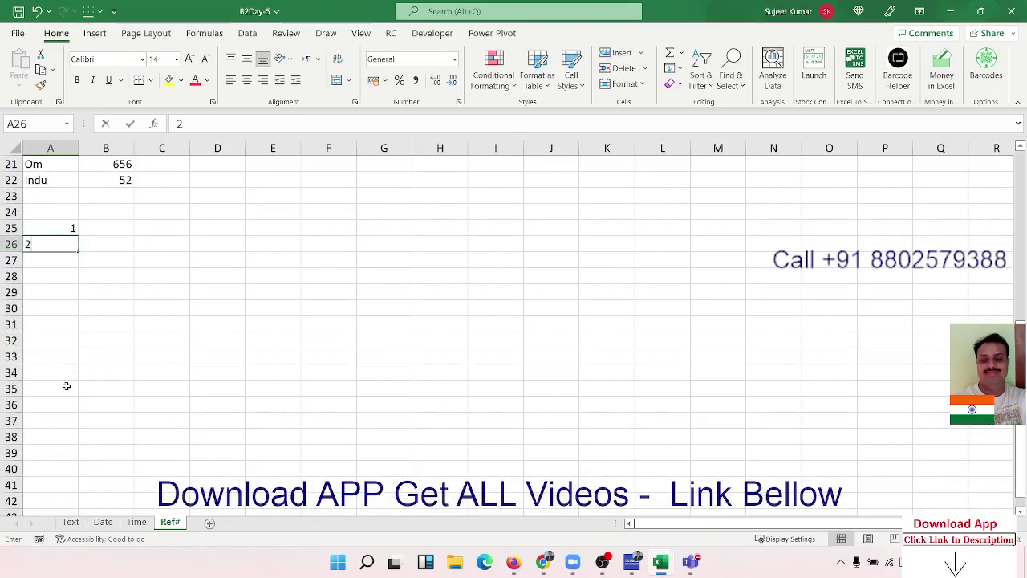
{"action": "key", "text": "Return"}
{"action": "type", "text": "3"}
{"action": "key", "text": "Return"}
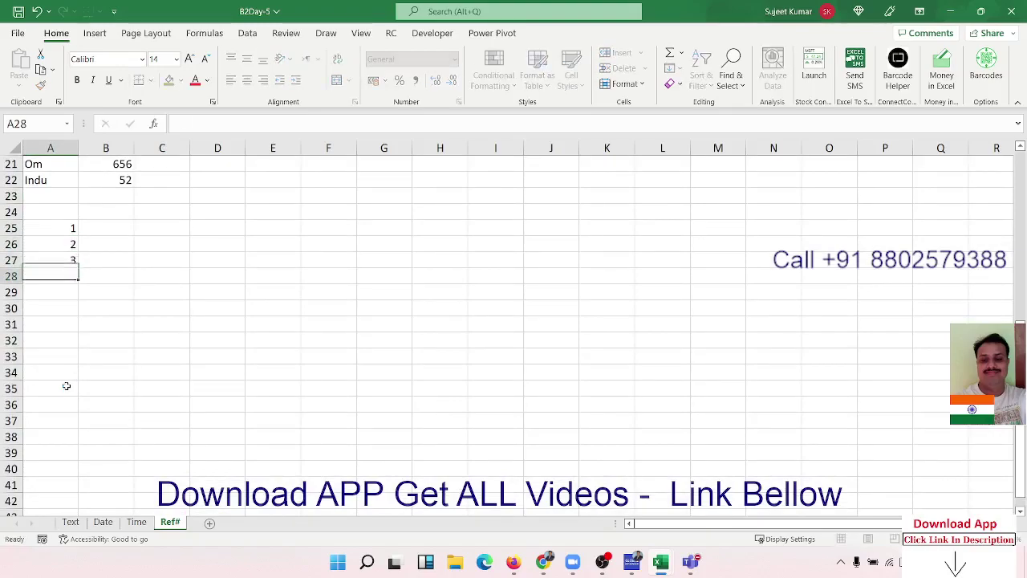
{"action": "type", "text": "4"}
{"action": "key", "text": "Return"}
{"action": "type", "text": "5"}
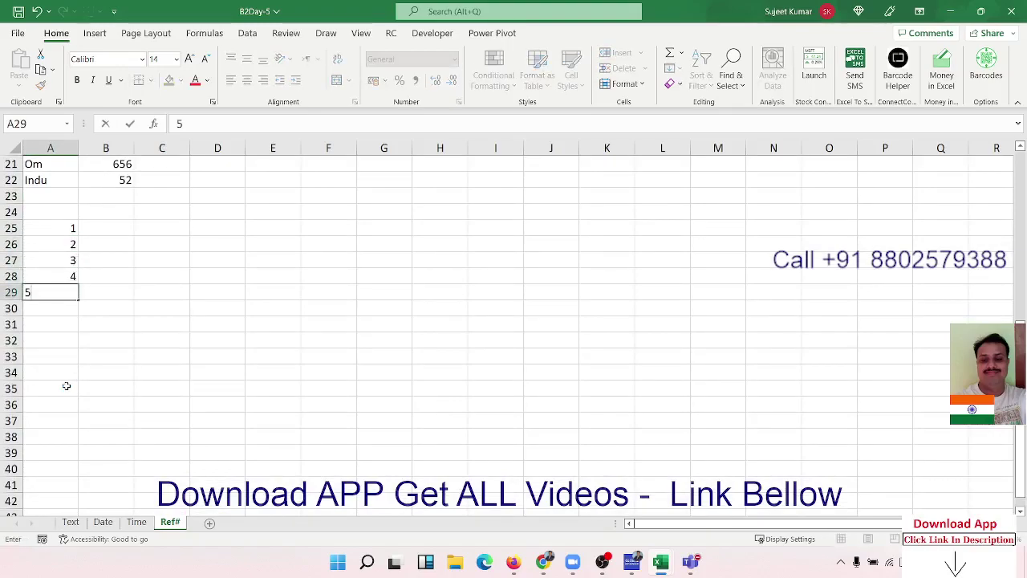
{"action": "key", "text": "Return"}
Add the header 'Days' in A24 above the numbers
{"action": "key", "text": "Up"}
{"action": "key", "text": "Up"}
{"action": "key", "text": "Up"}
{"action": "key", "text": "Up"}
{"action": "key", "text": "Up"}
{"action": "key", "text": "Right"}
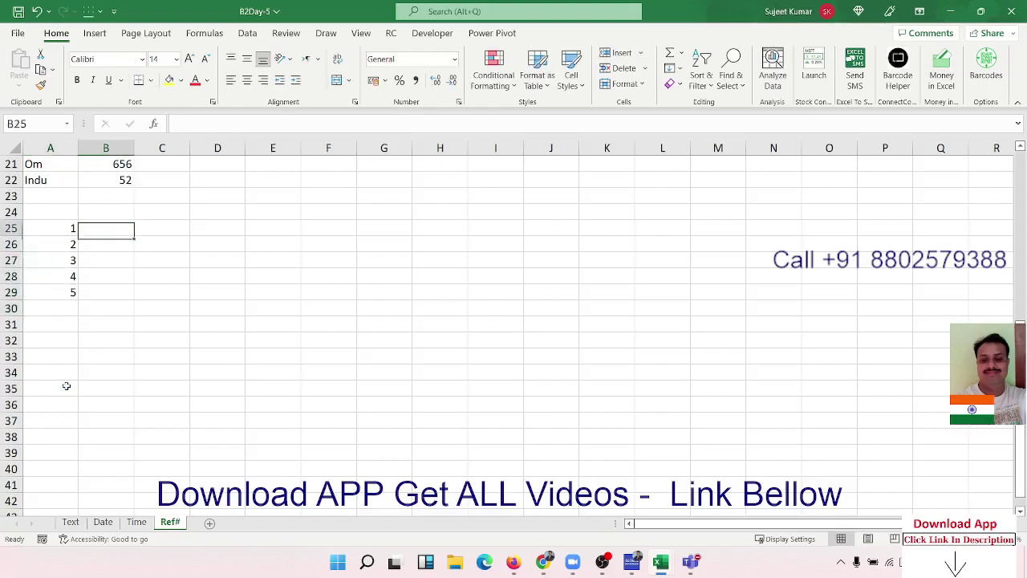
{"action": "key", "text": "Up"}
{"action": "key", "text": "Left"}
{"action": "type", "text": "Days"}
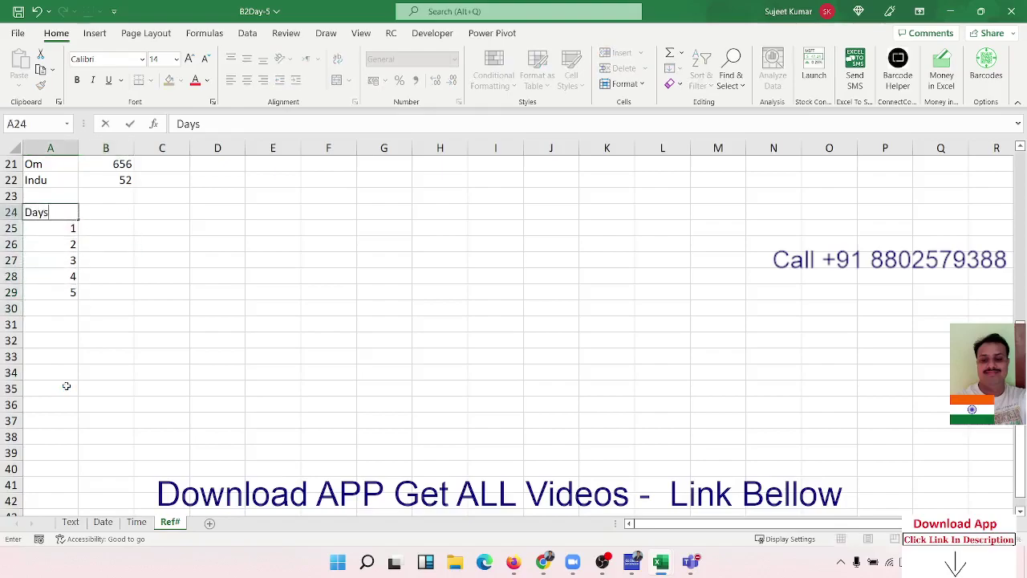
{"action": "key", "text": "Return"}
Put =CHOOSE(A25,"MON","Tue","Wed","Thu","Fri","Sat") in B25 and fill it down to B29
{"action": "key", "text": "Right"}
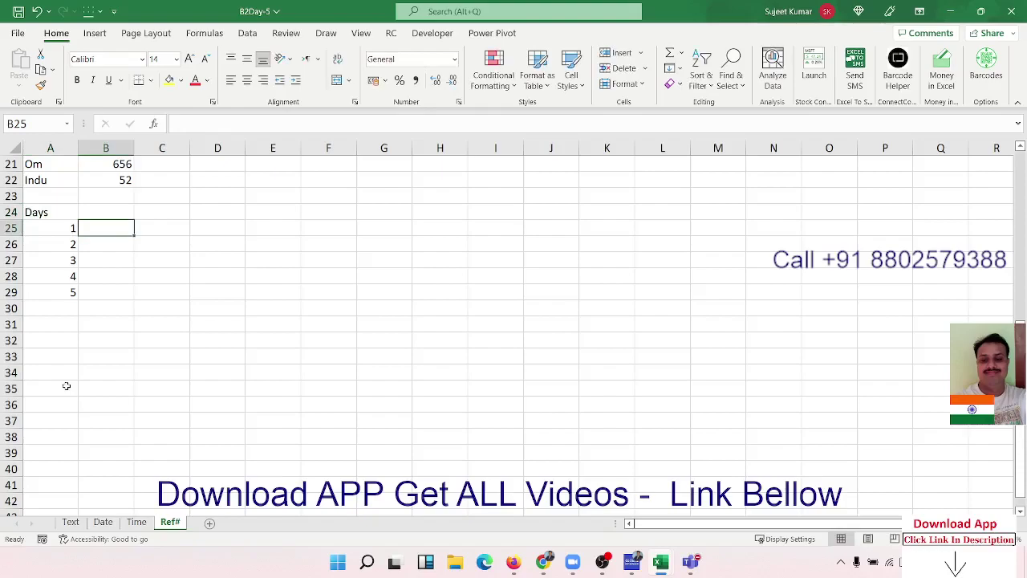
{"action": "type", "text": "=ch"}
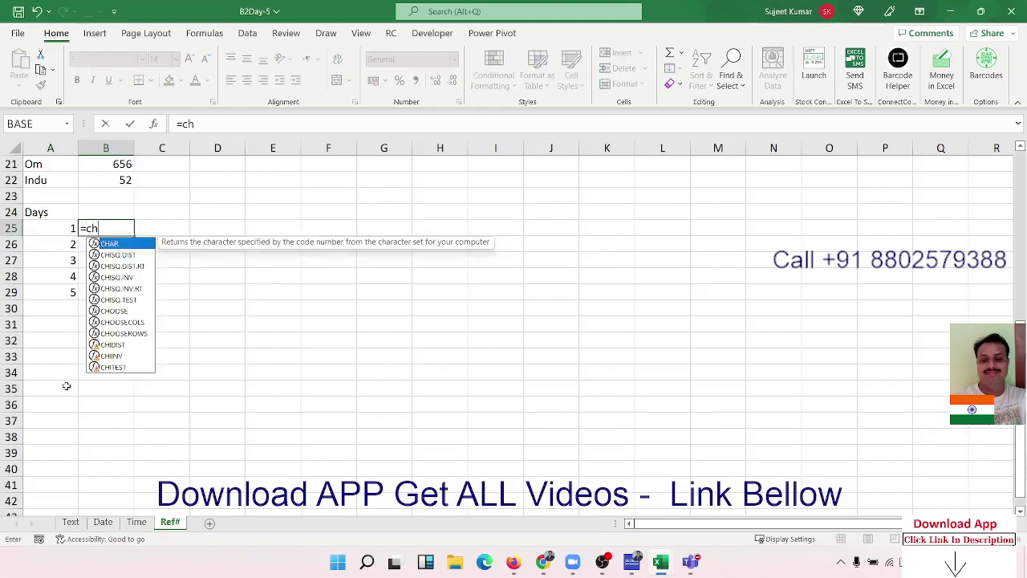
{"action": "type", "text": "o"}
{"action": "key", "text": "Tab"}
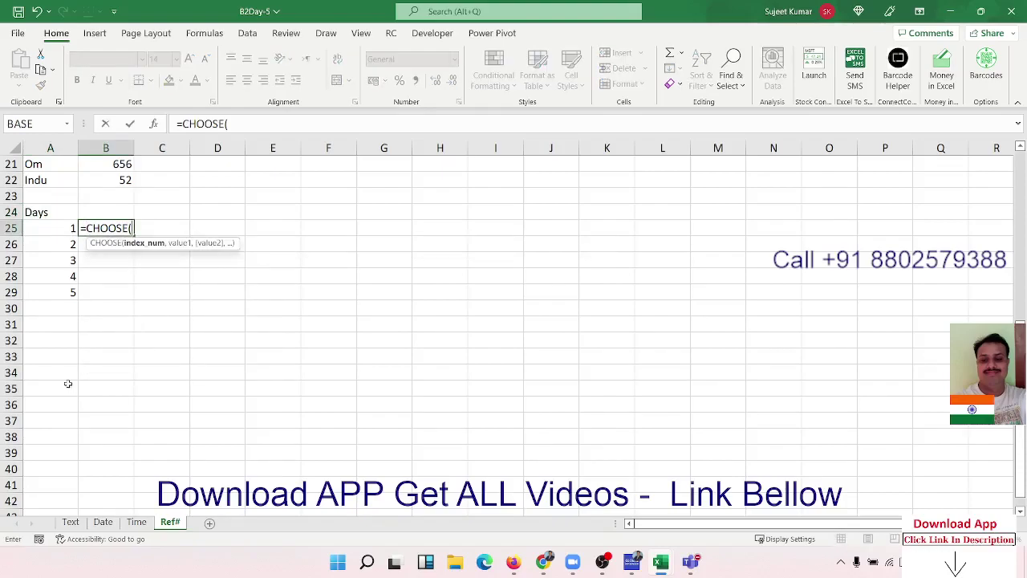
{"action": "left_click", "coordinate": [68, 231]}
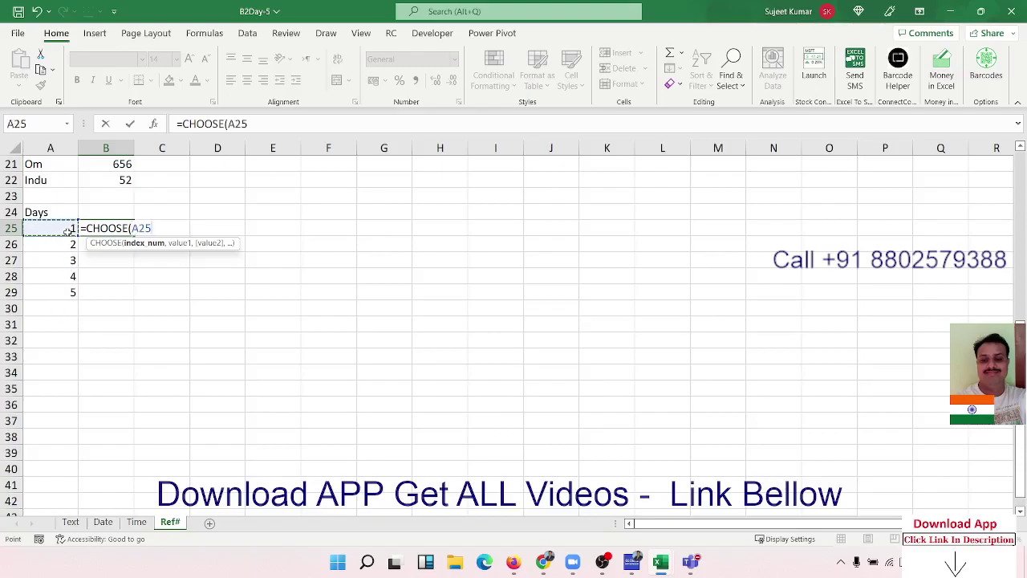
{"action": "type", "text": ",\""}
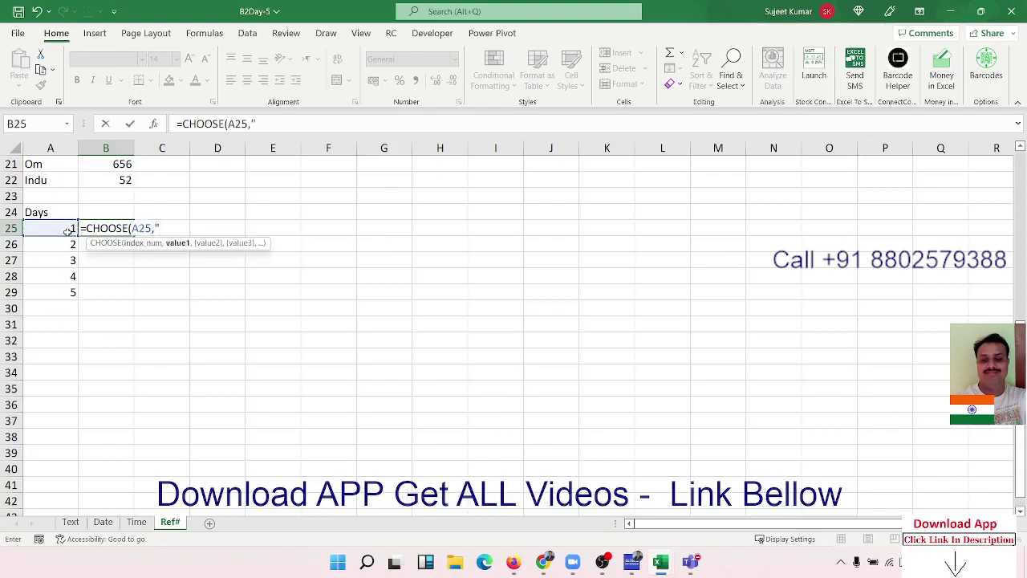
{"action": "type", "text": "MON"}
{"action": "type", "text": "\",\""}
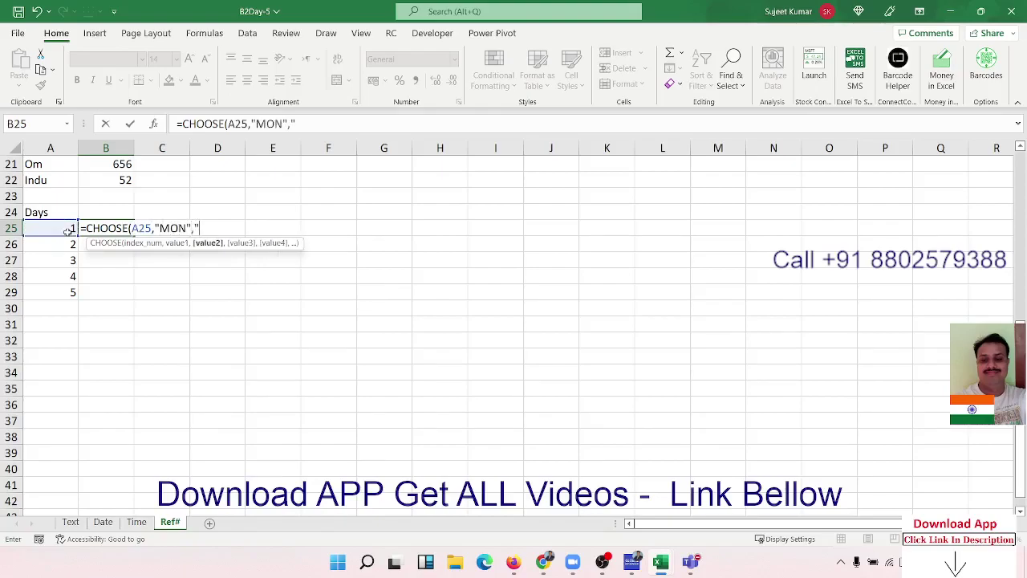
{"action": "type", "text": "Tu"}
{"action": "type", "text": "e\",\""}
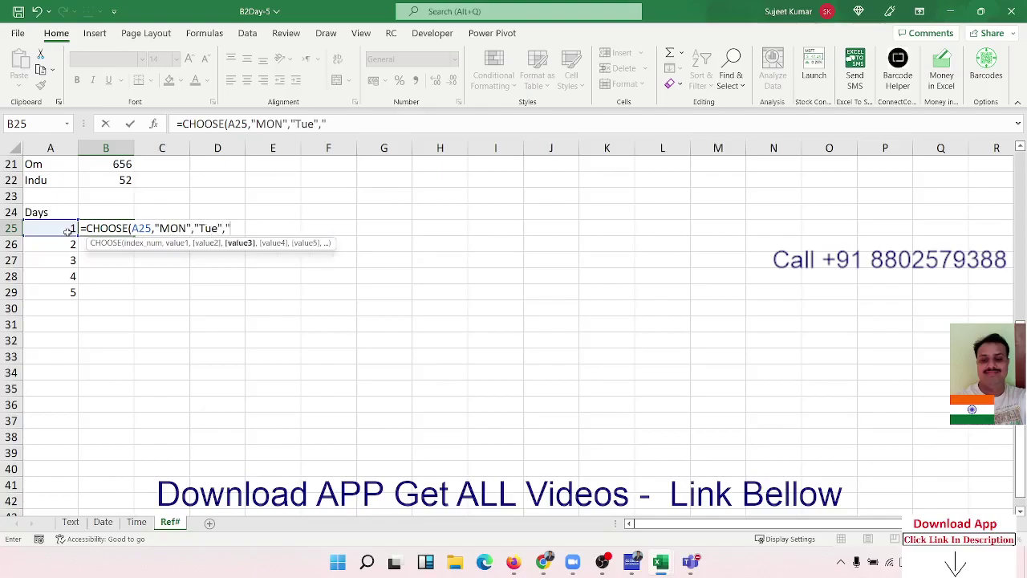
{"action": "type", "text": "When"}
{"action": "key", "text": "BackSpace"}
{"action": "key", "text": "BackSpace"}
{"action": "key", "text": "BackSpace"}
{"action": "key", "text": "BackSpace"}
{"action": "type", "text": "ed\""}
{"action": "type", "text": ",\"Fri"}
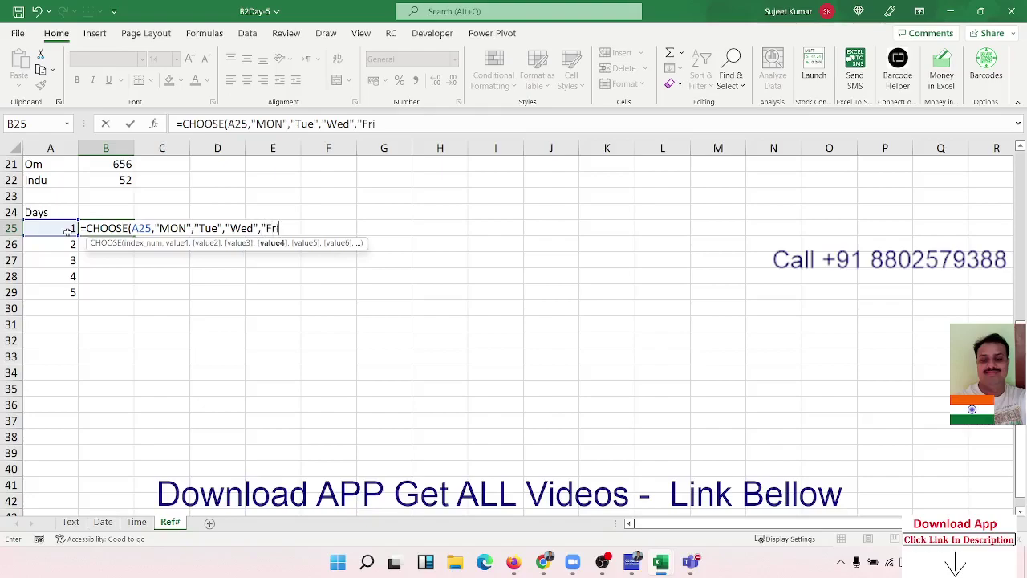
{"action": "key", "text": "BackSpace"}
{"action": "key", "text": "BackSpace"}
{"action": "key", "text": "BackSpace"}
{"action": "type", "text": "Thu"}
{"action": "type", "text": "\",\""}
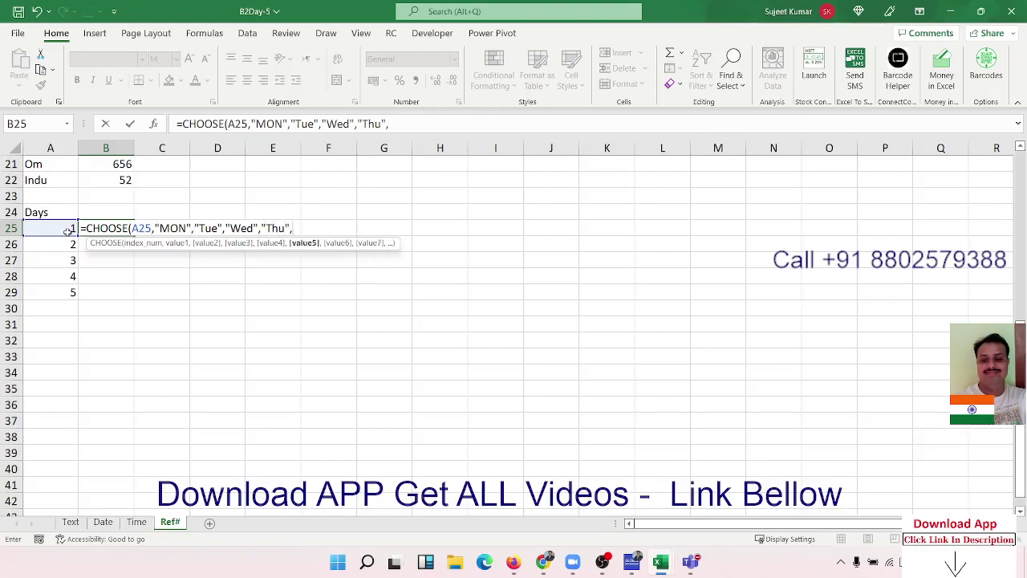
{"action": "type", "text": "Fri"}
{"action": "type", "text": "\",\"S"}
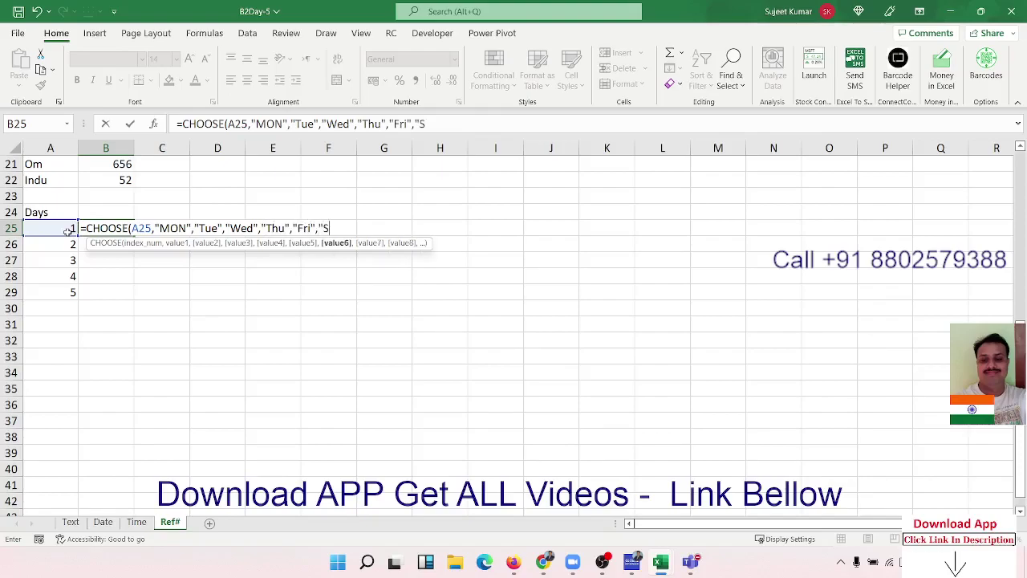
{"action": "type", "text": "at"}
{"action": "key", "text": "Return"}
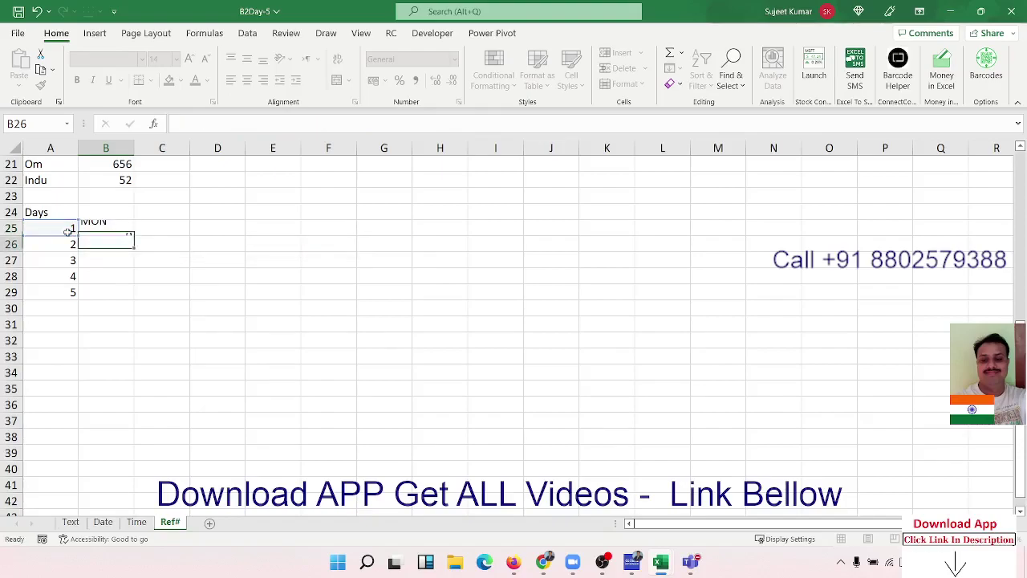
{"action": "key", "text": "Up"}
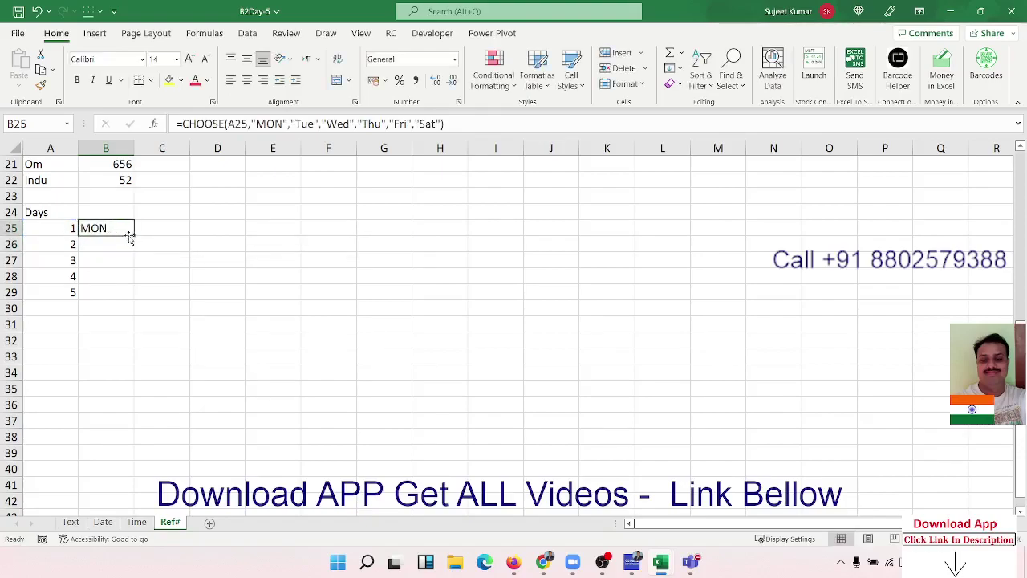
{"action": "double_click", "coordinate": [134, 236]}
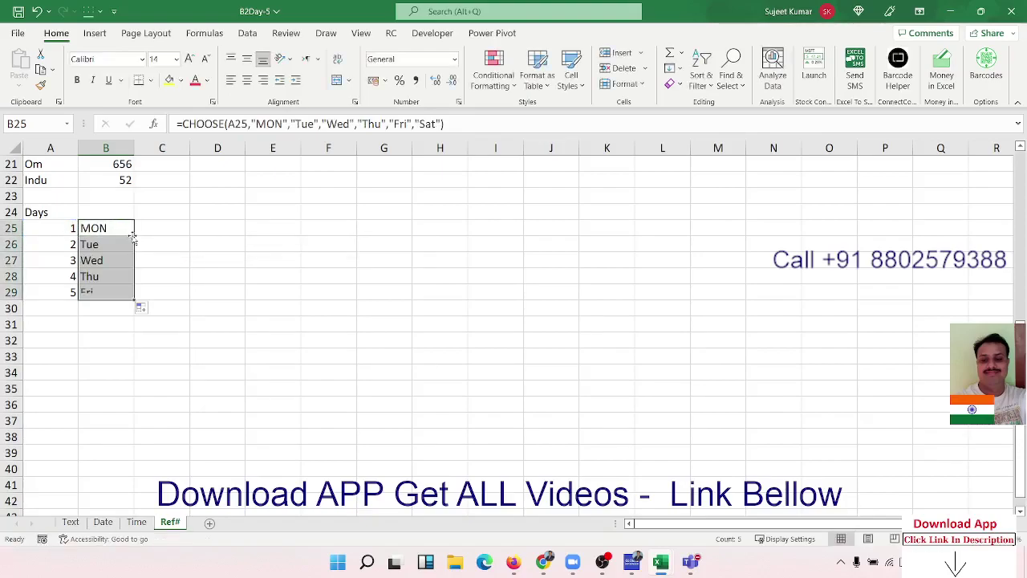
Go back to the Time sheet and select cell B9
{"action": "left_click", "coordinate": [102, 523]}
{"action": "left_click", "coordinate": [70, 522]}
{"action": "left_click", "coordinate": [98, 524]}
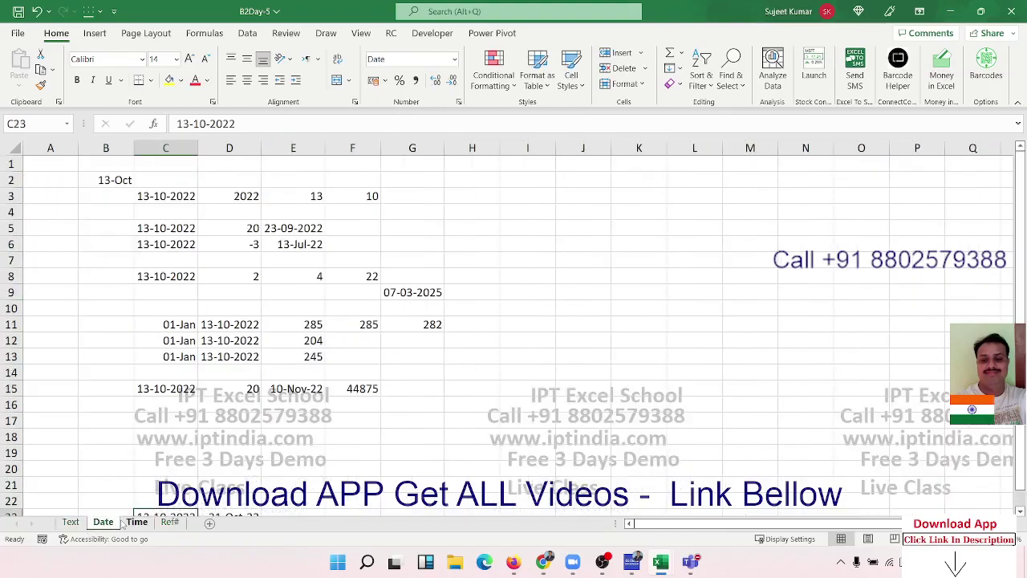
{"action": "left_click", "coordinate": [136, 522]}
{"action": "left_click", "coordinate": [168, 292]}
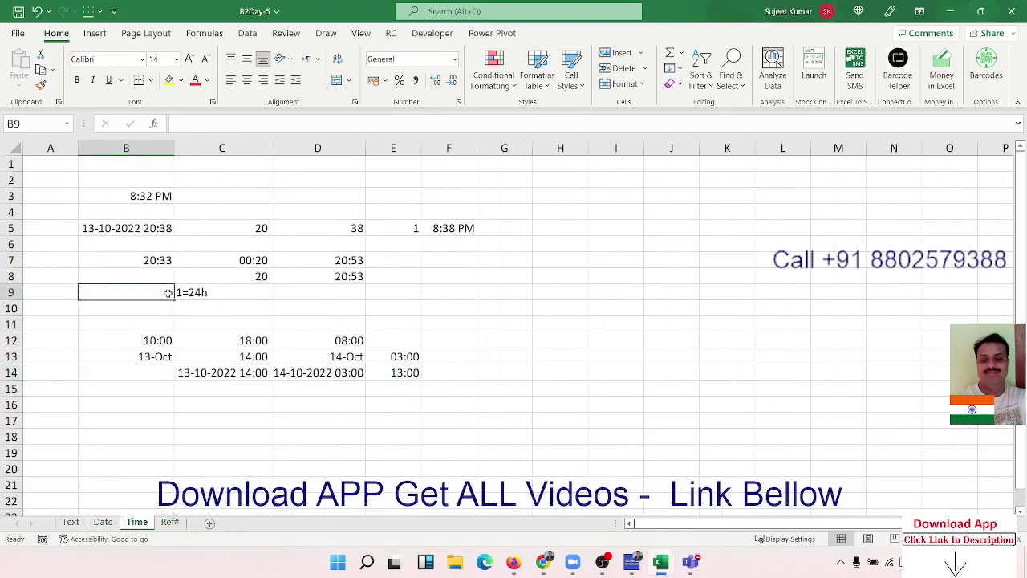